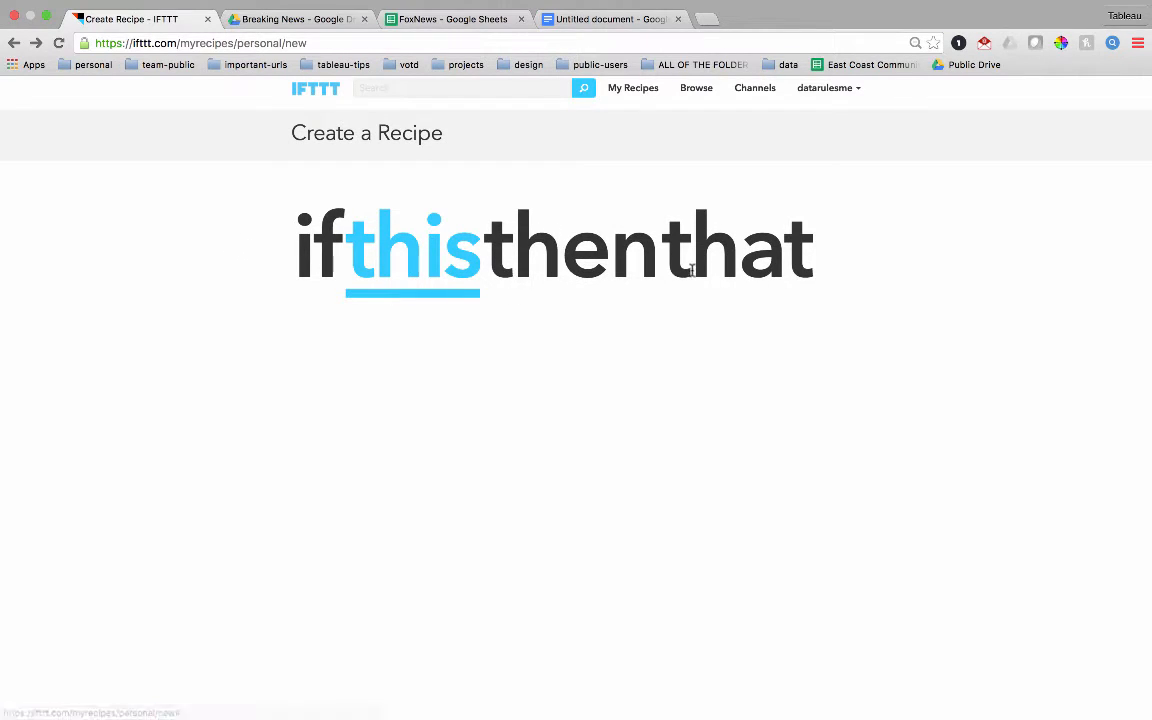
- Create a Twitter trigger for a new tweet by a specific user, watching the username FoxNews
left_click(373, 241)
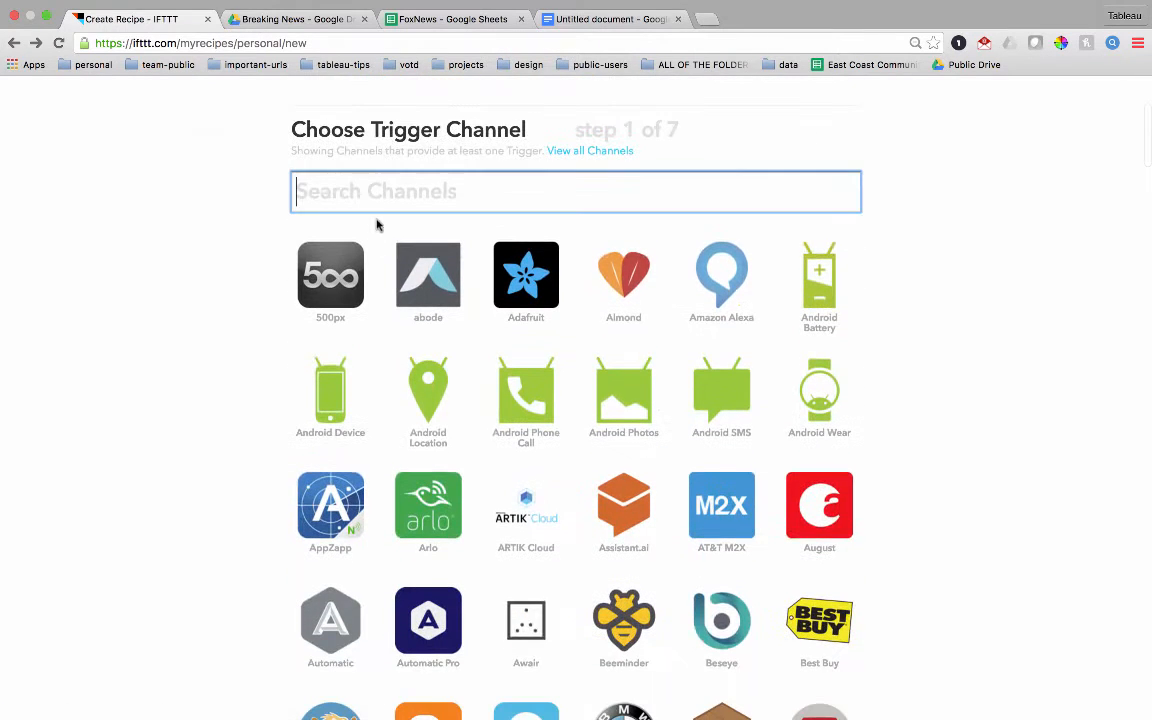
type("twit")
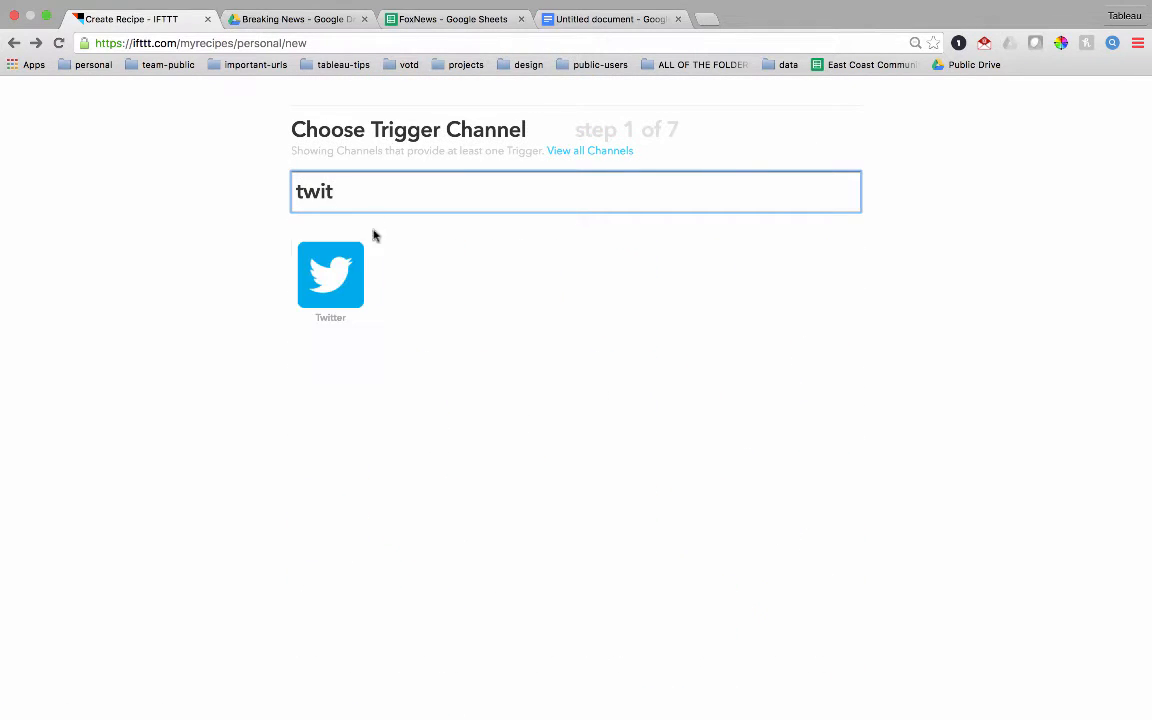
left_click(350, 277)
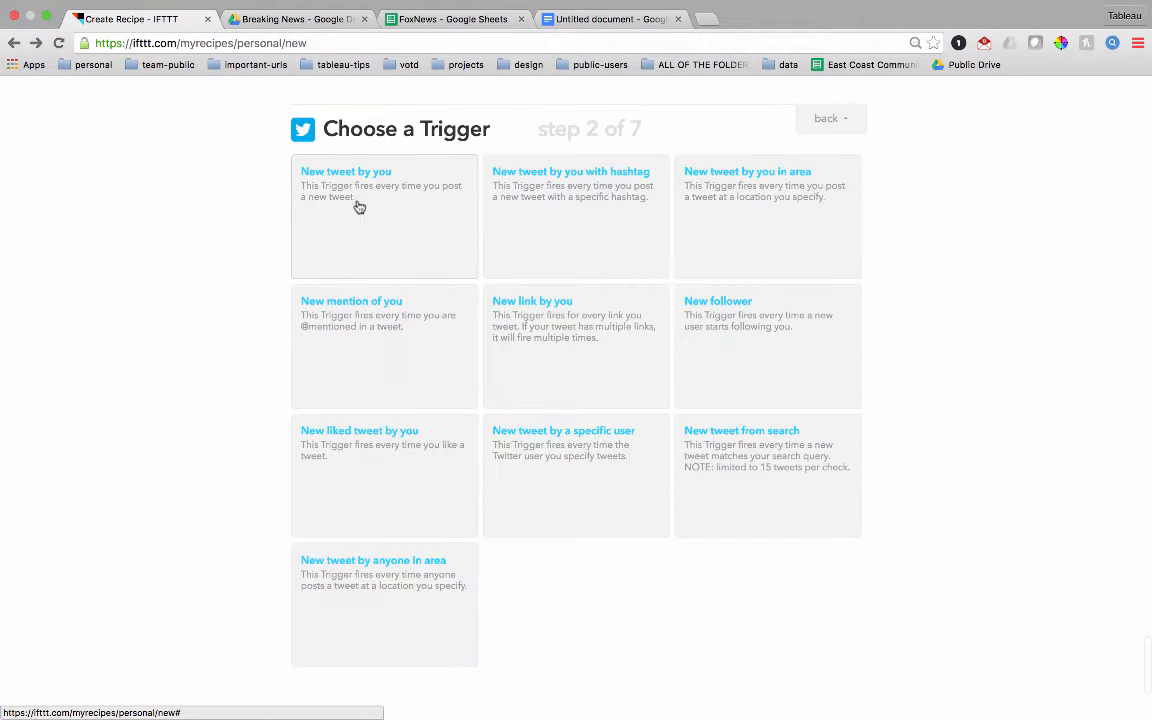
left_click(572, 471)
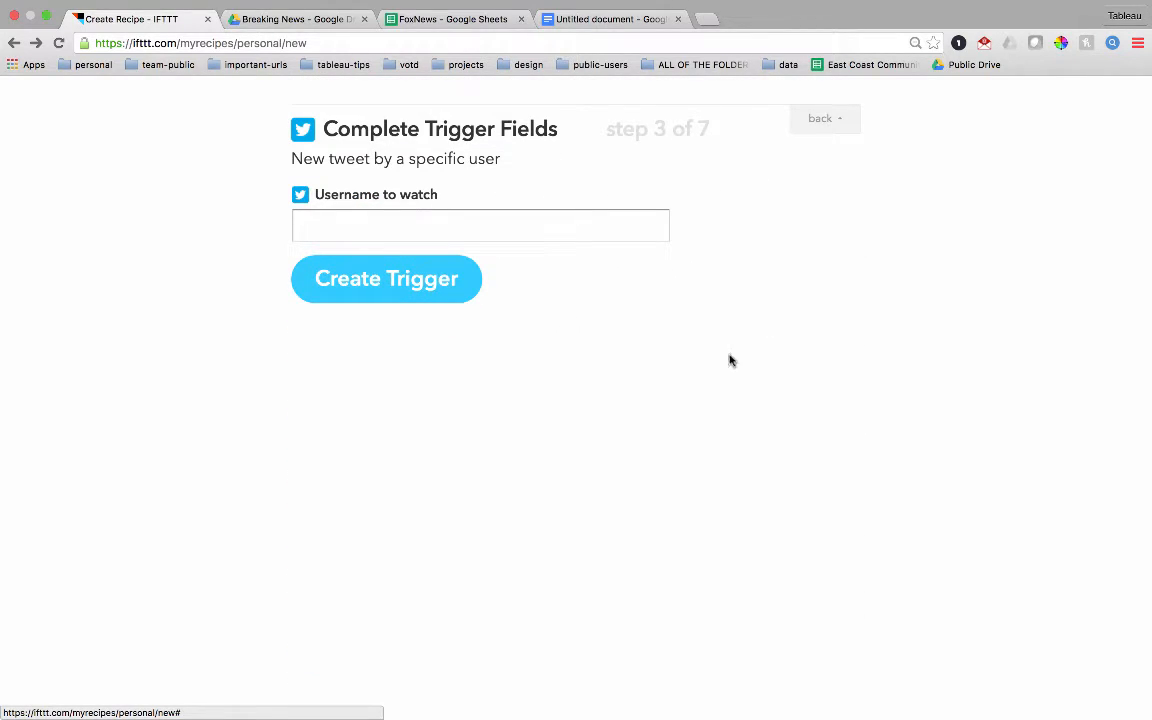
left_click(568, 224)
type("FoxNews")
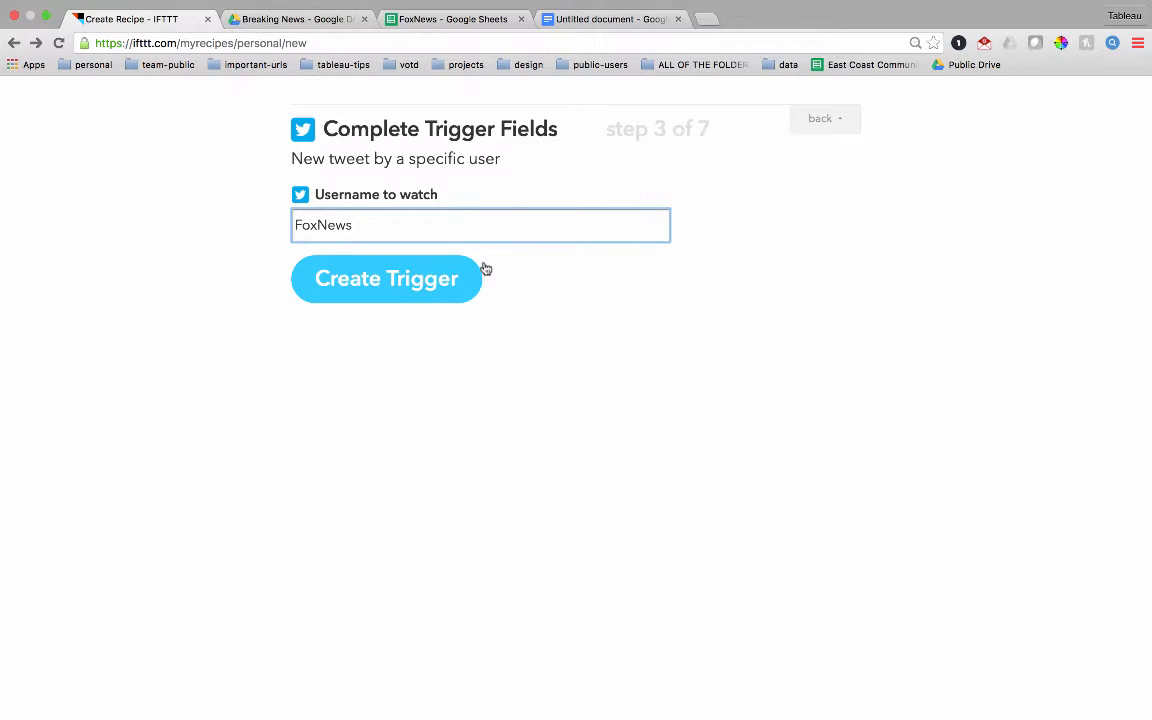
left_click(437, 287)
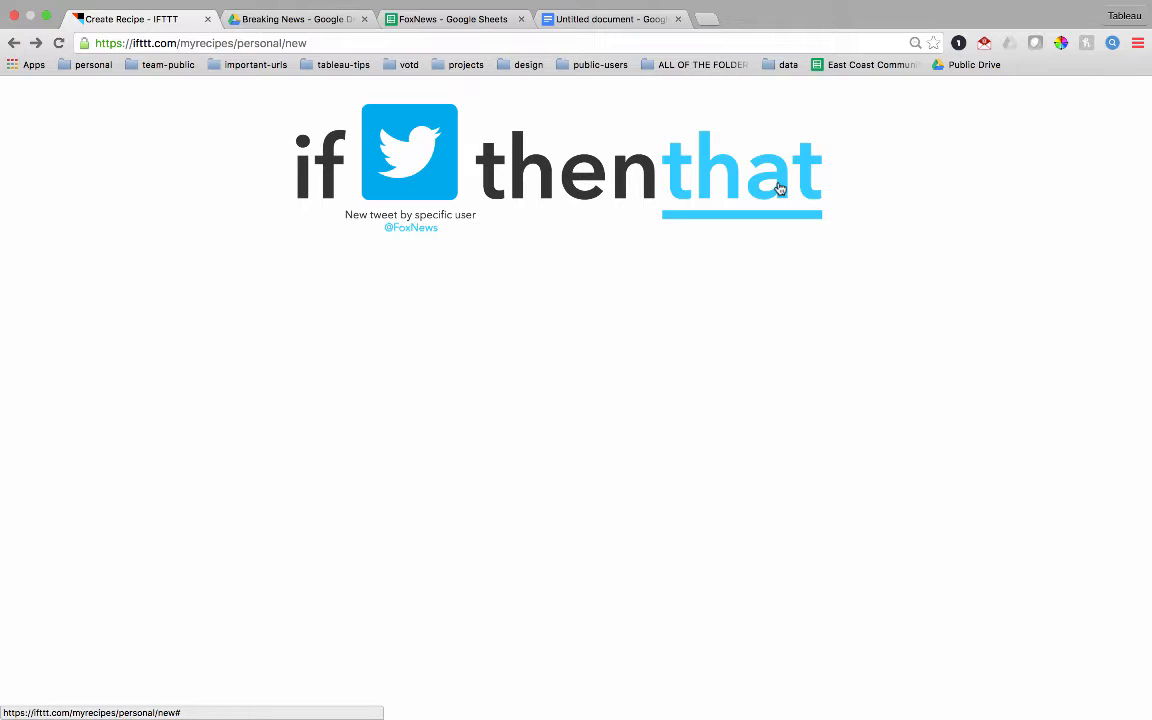
- Choose Google Drive as the action channel with the Add row to spreadsheet action
left_click(779, 189)
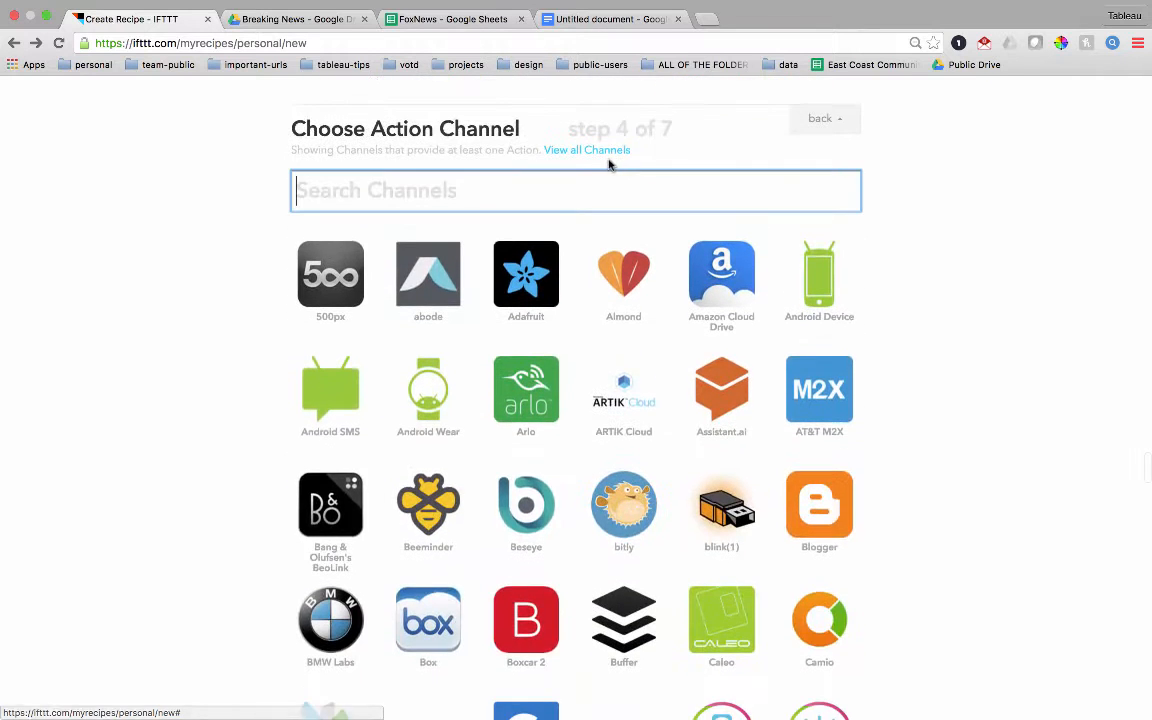
type("dri")
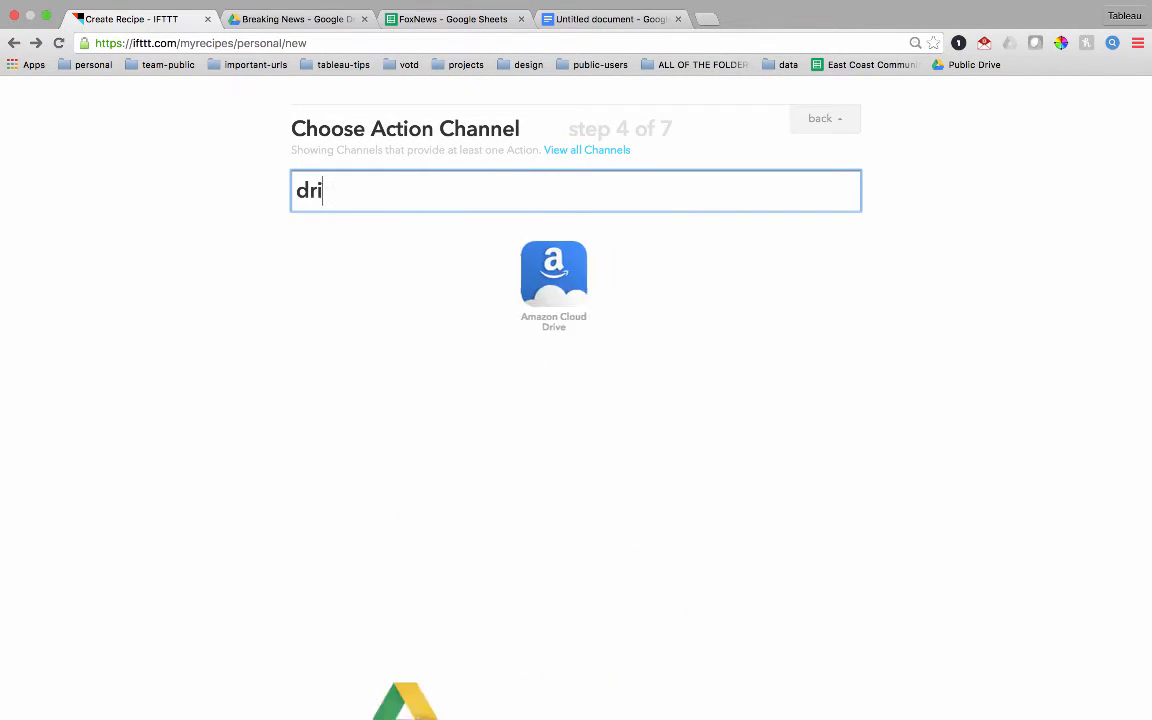
left_click(440, 272)
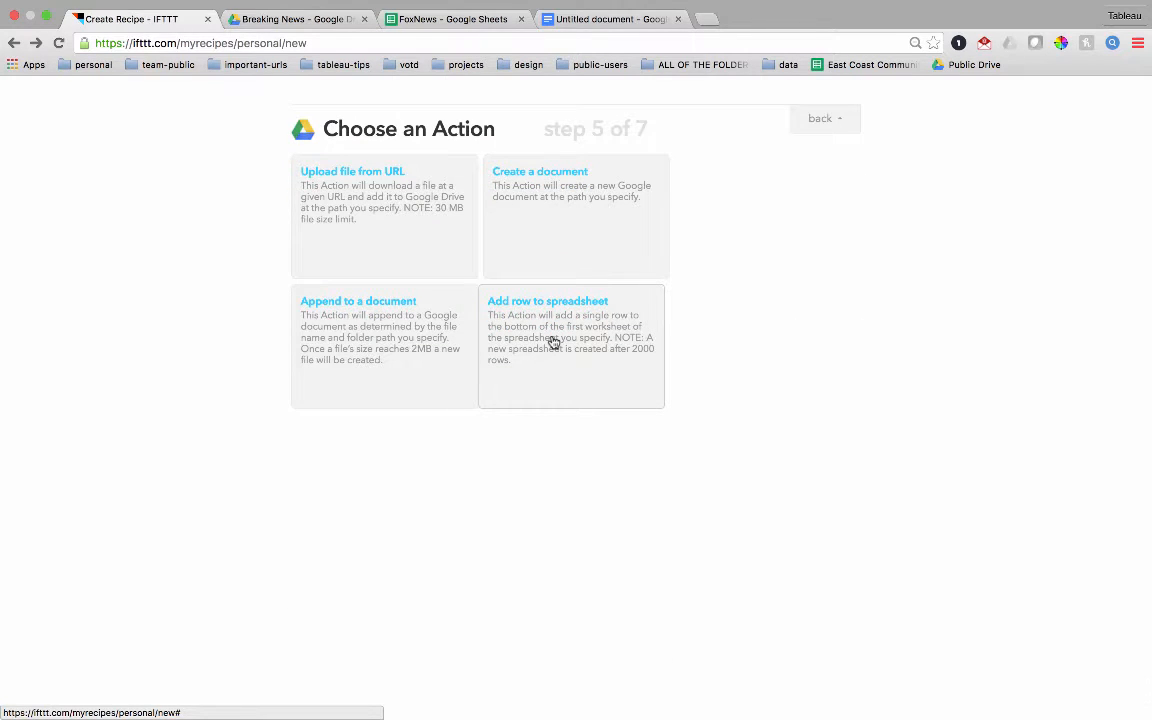
left_click(554, 343)
- Set the action's spreadsheet name to Fox News
left_click(546, 229)
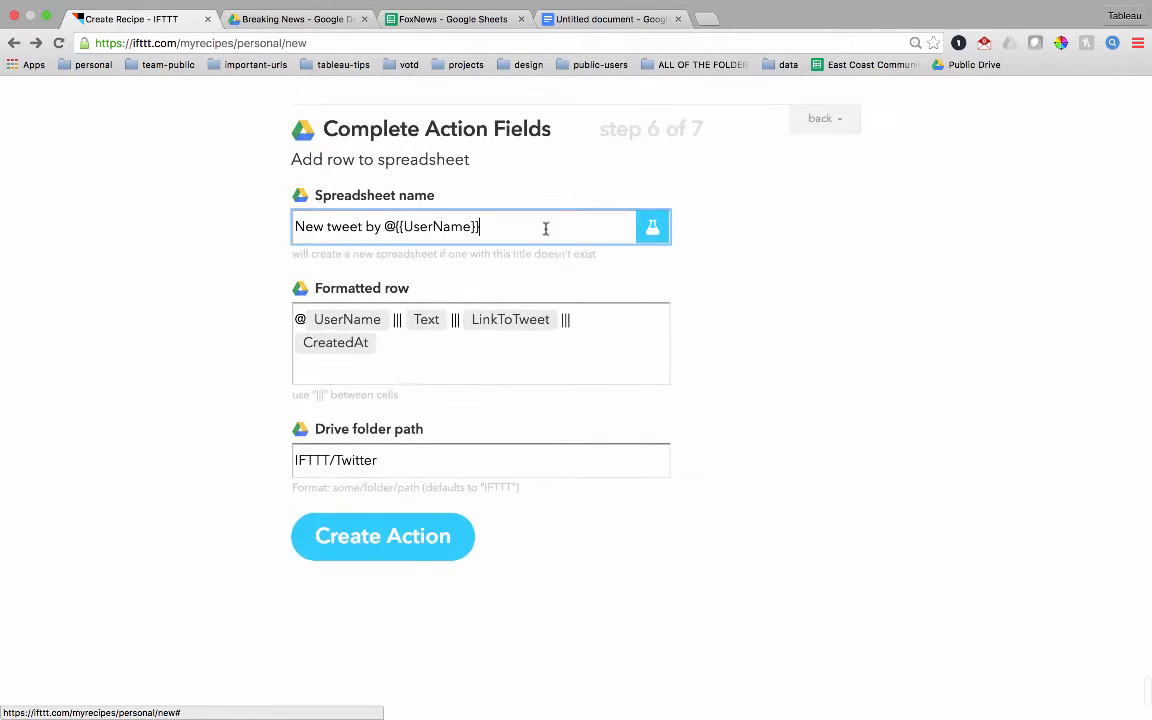
key("super+a")
type("Fox Ne")
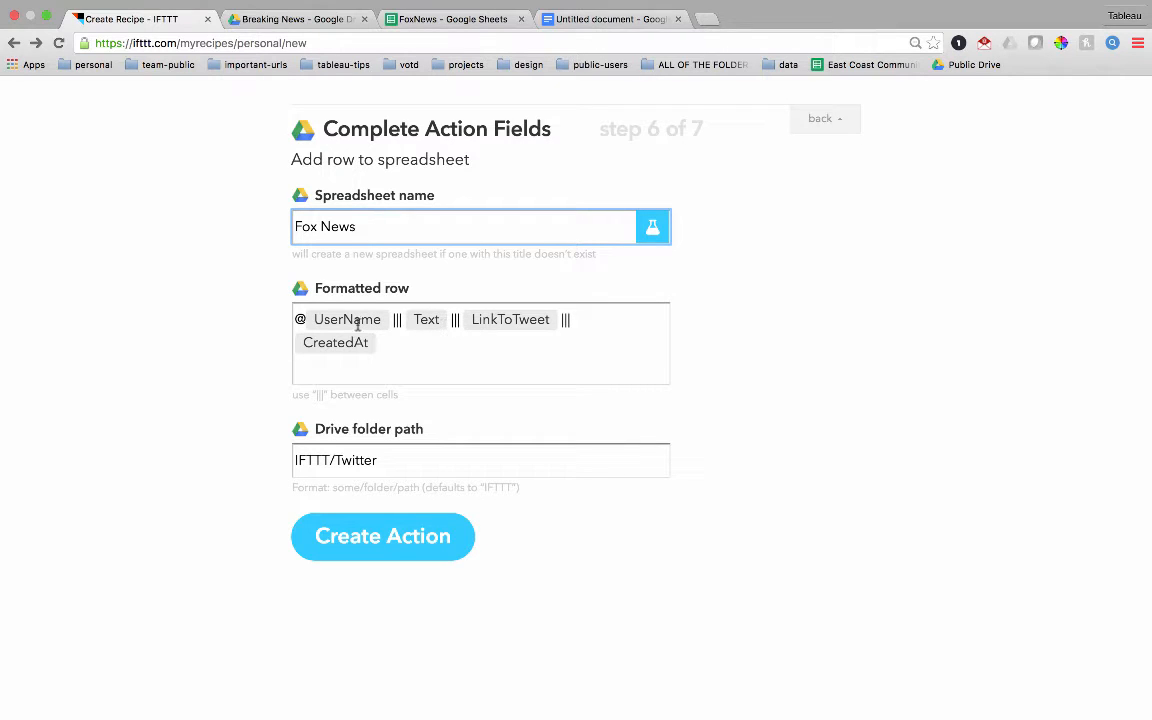
- Set the Drive folder path to IFTTT/Twitter/Media Analysis and create the action
left_click(390, 457)
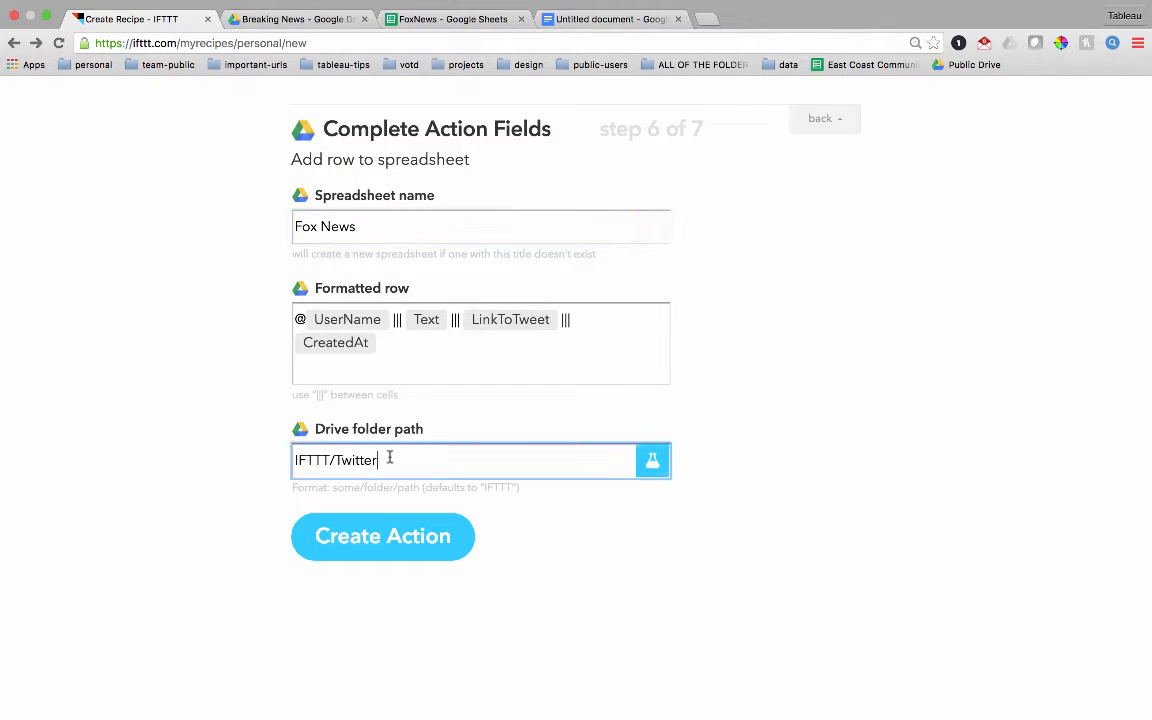
type("?media")
key("BackSpace")
key("BackSpace")
key("BackSpace")
type("Media Analysis")
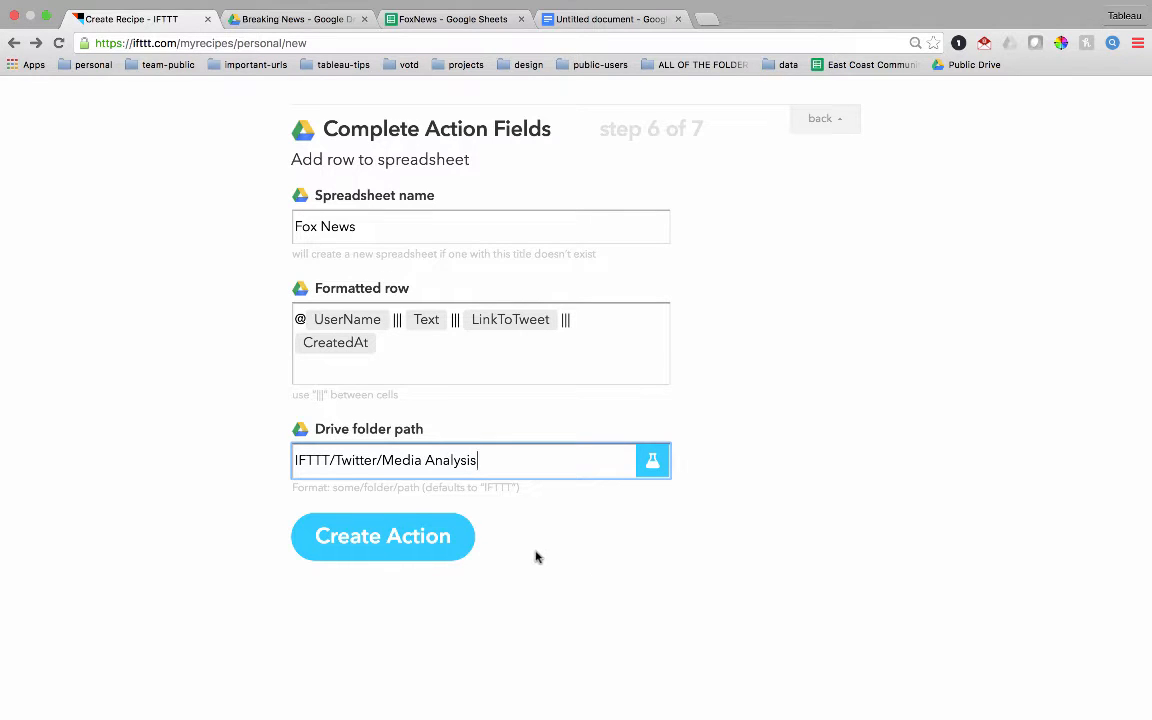
left_click(381, 548)
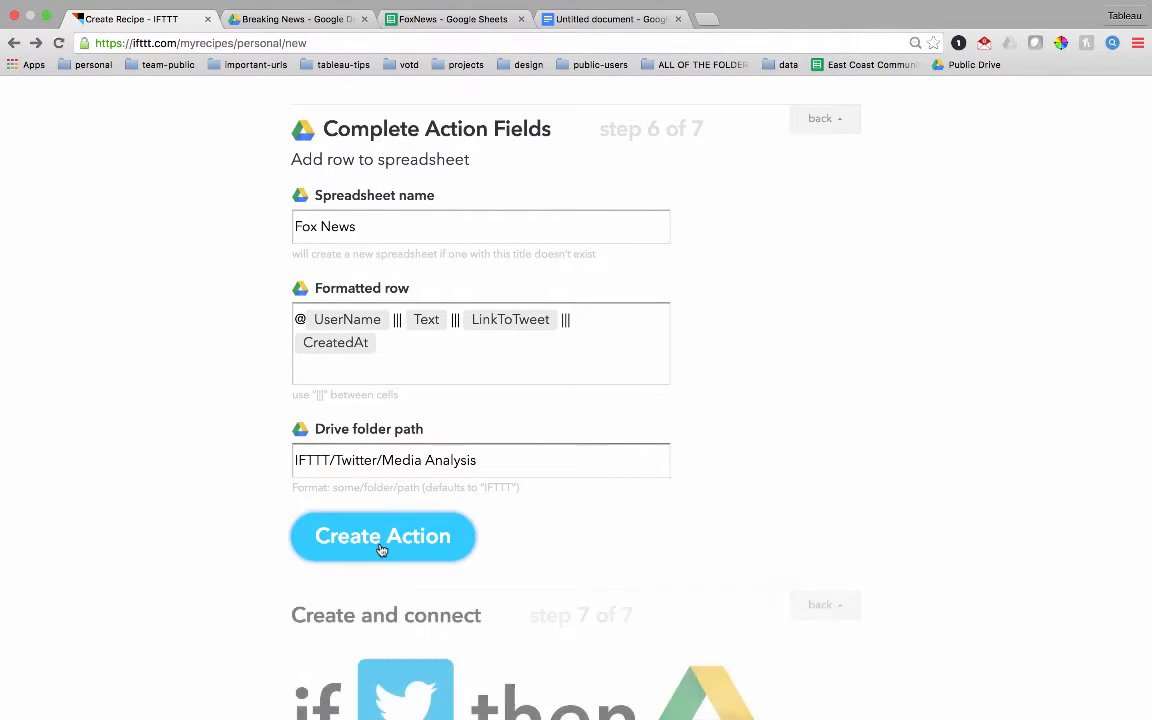
- Title the recipe FoxNews and create it
left_click(448, 402)
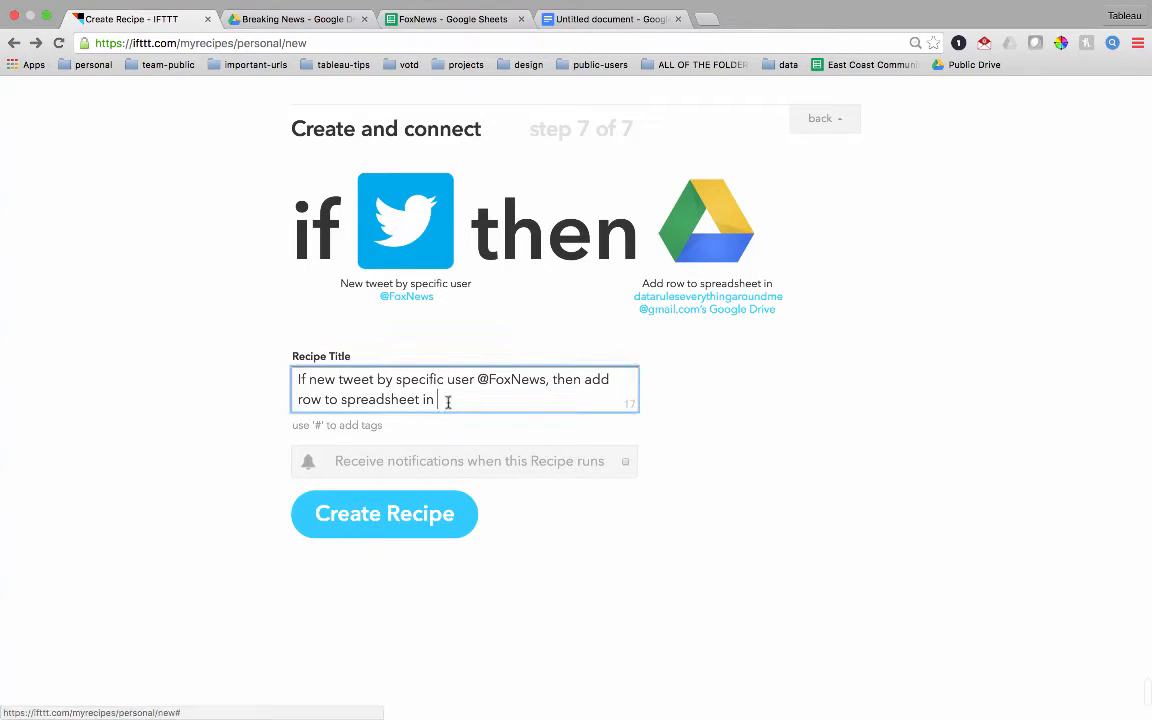
key("super+a")
type("Fox")
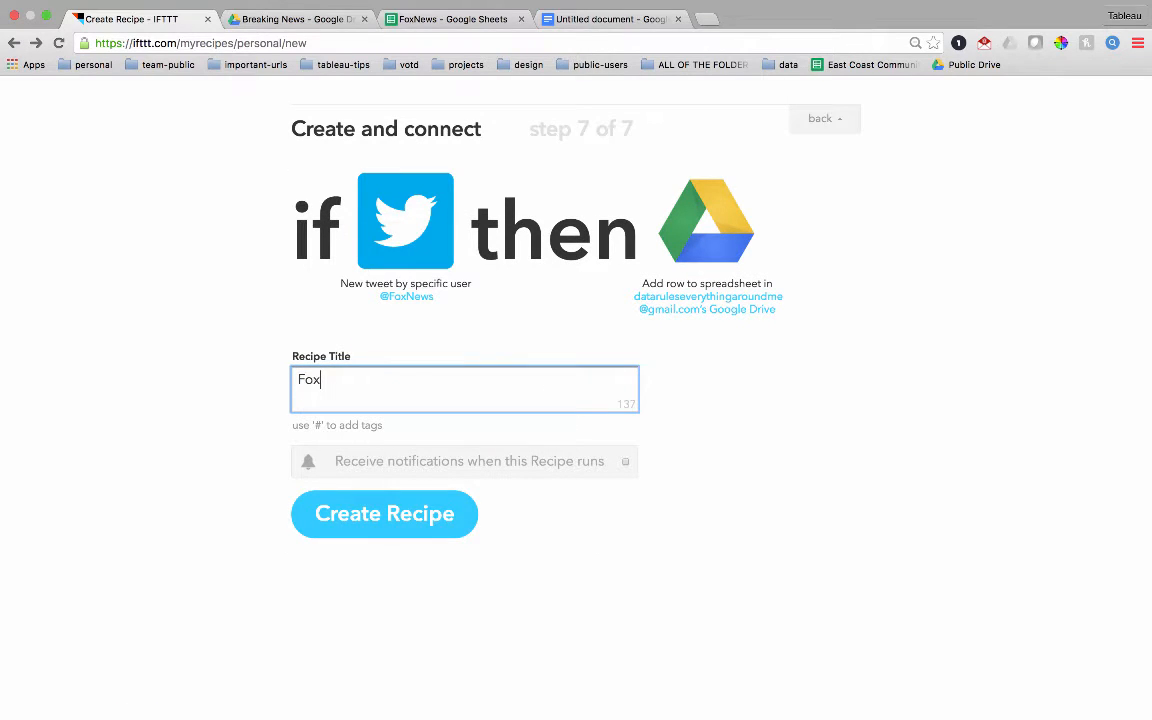
type("News")
left_click(411, 519)
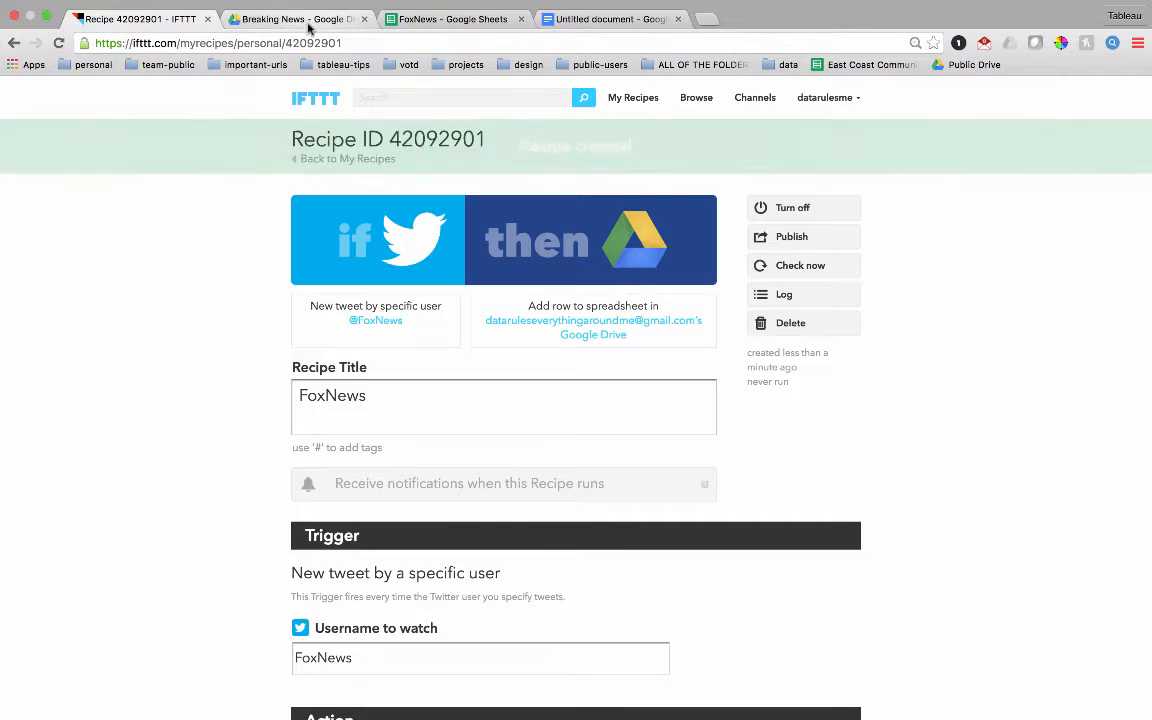
- Switch to Google Drive and look through the network spreadsheets in the Breaking News folder
left_click(306, 22)
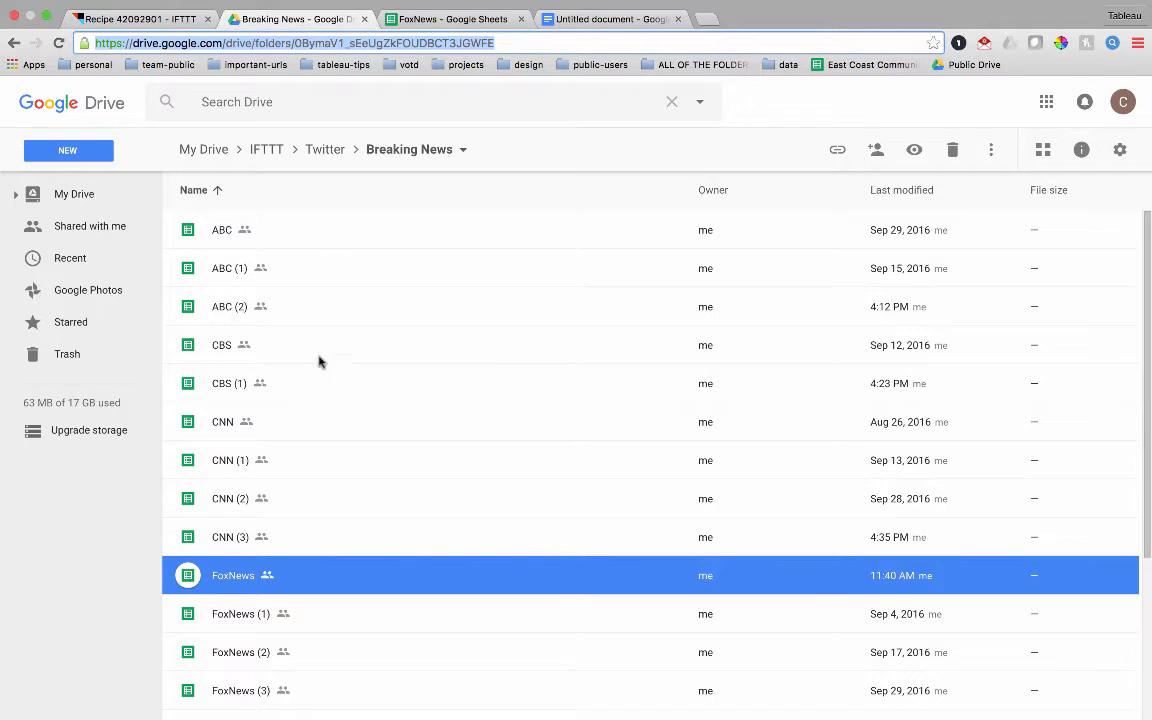
left_click(195, 357)
left_click(222, 461)
scroll(230, 465, "down", 3)
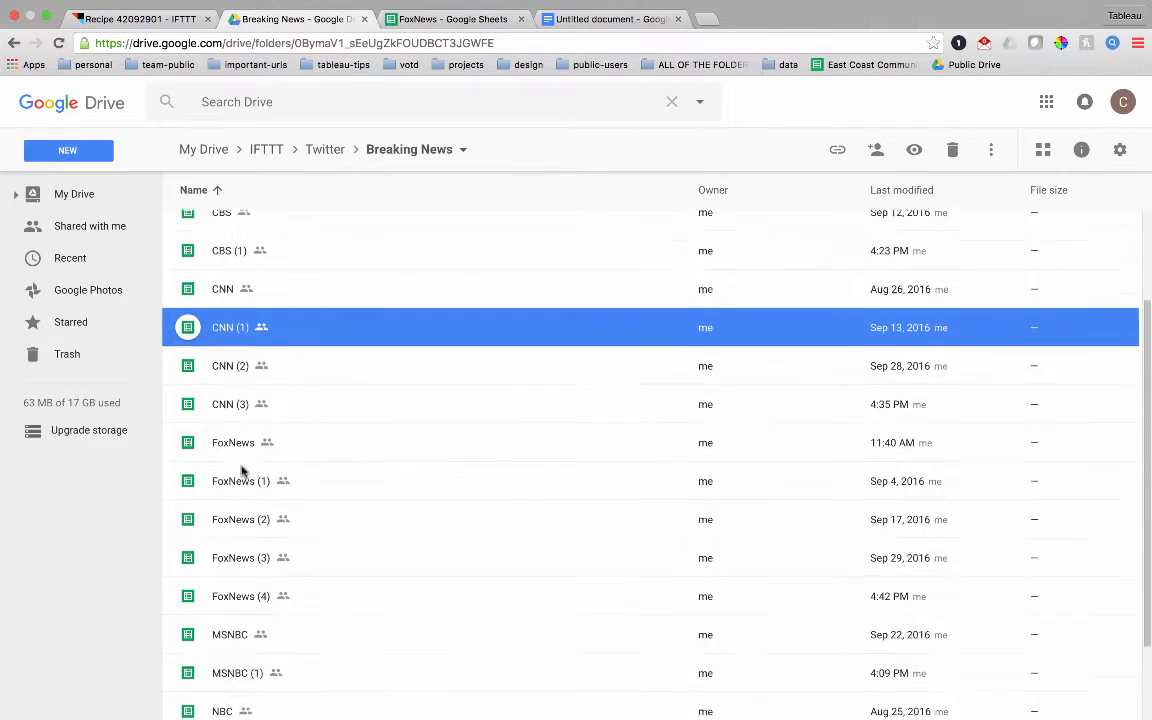
left_click(217, 458)
scroll(215, 465, "down", 2)
left_click(213, 528)
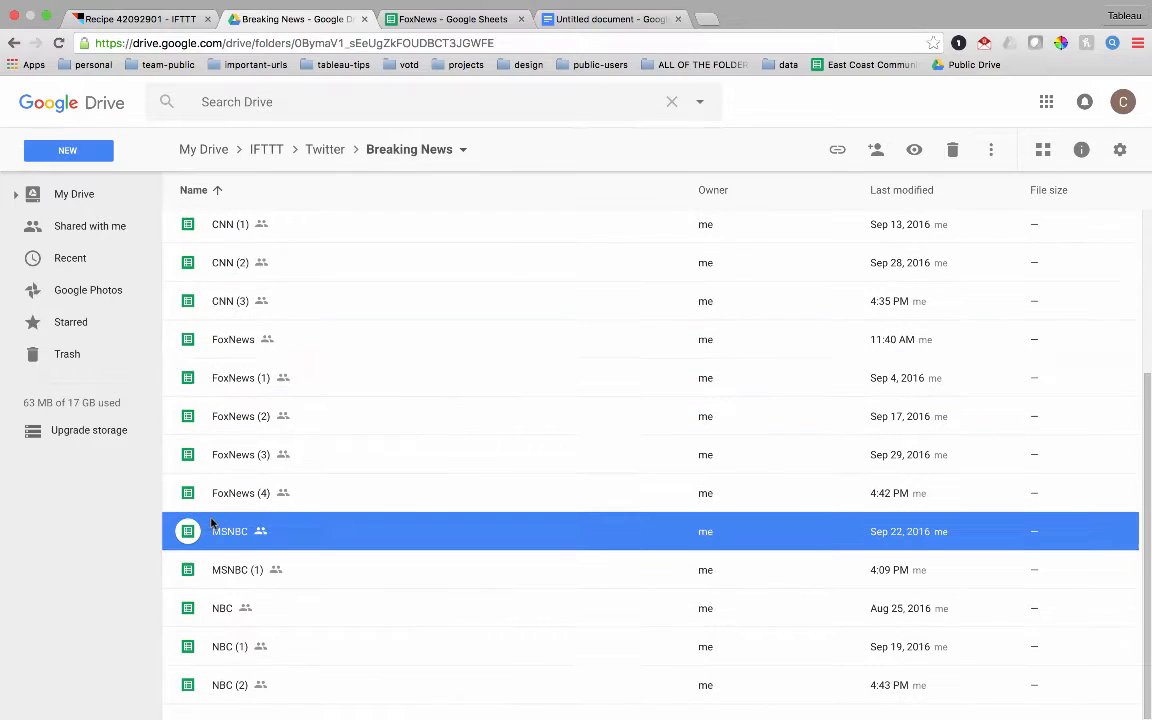
left_click(222, 610)
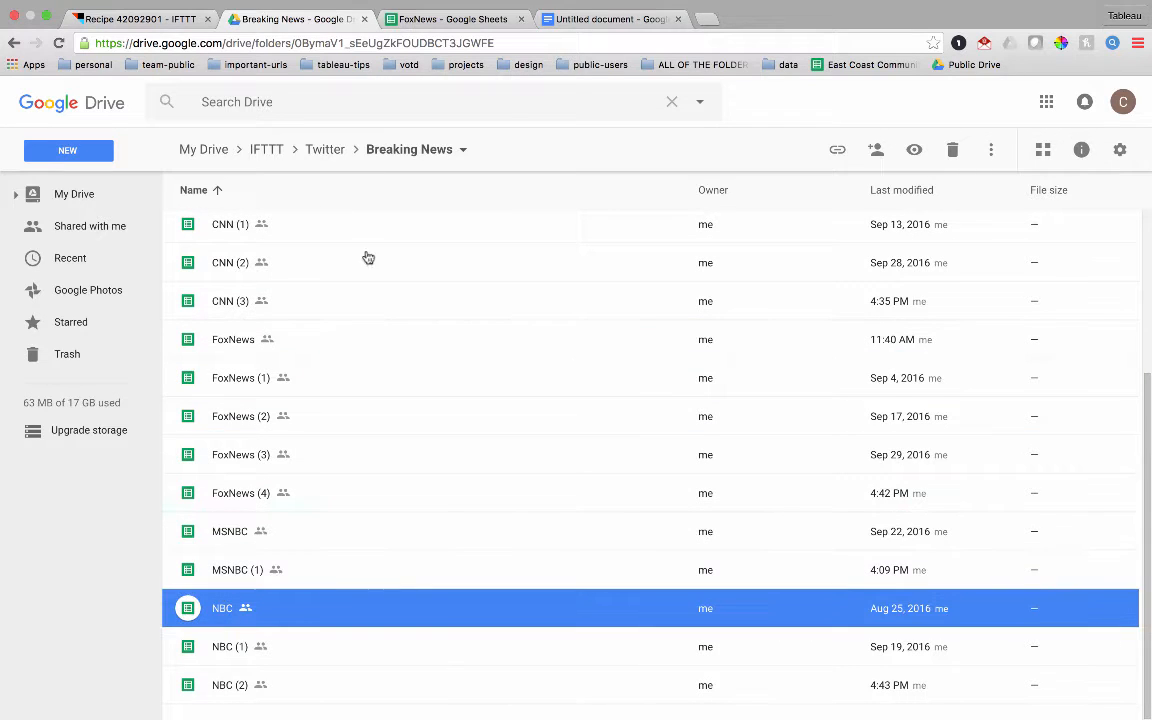
- Switch to the FoxNews Google Sheet and examine the username, tweet text, link and date columns of the collected tweets
left_click(453, 22)
scroll(320, 400, "down", 8)
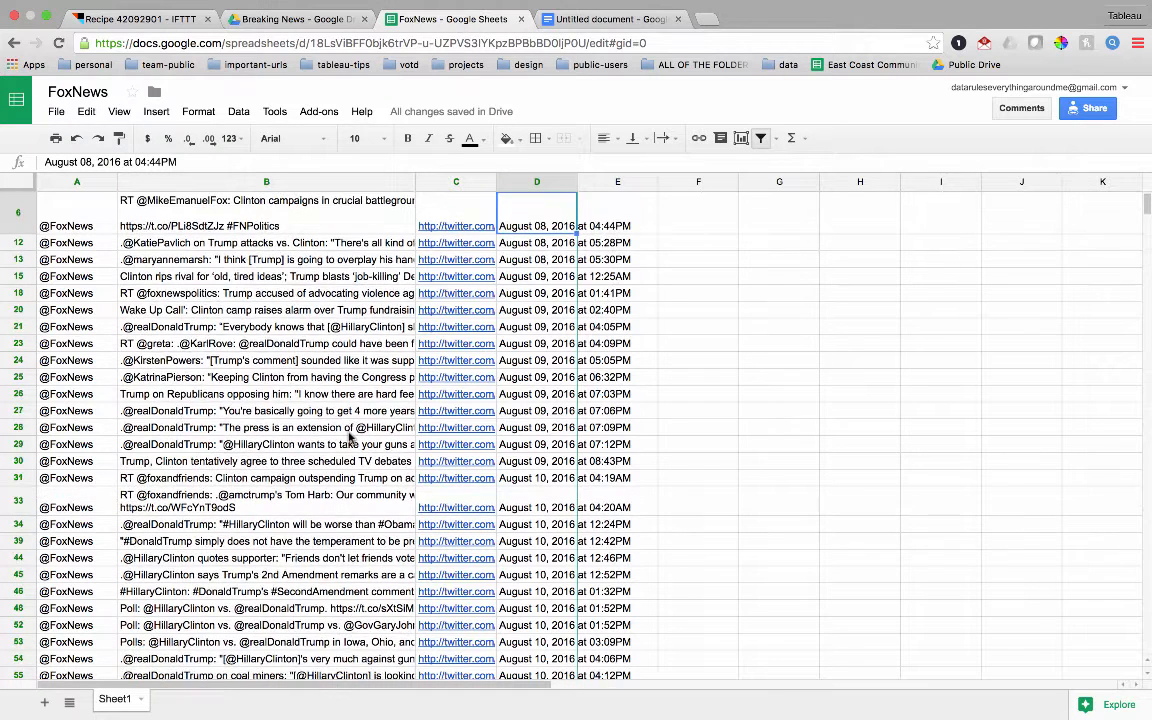
scroll(349, 437, "down", 5)
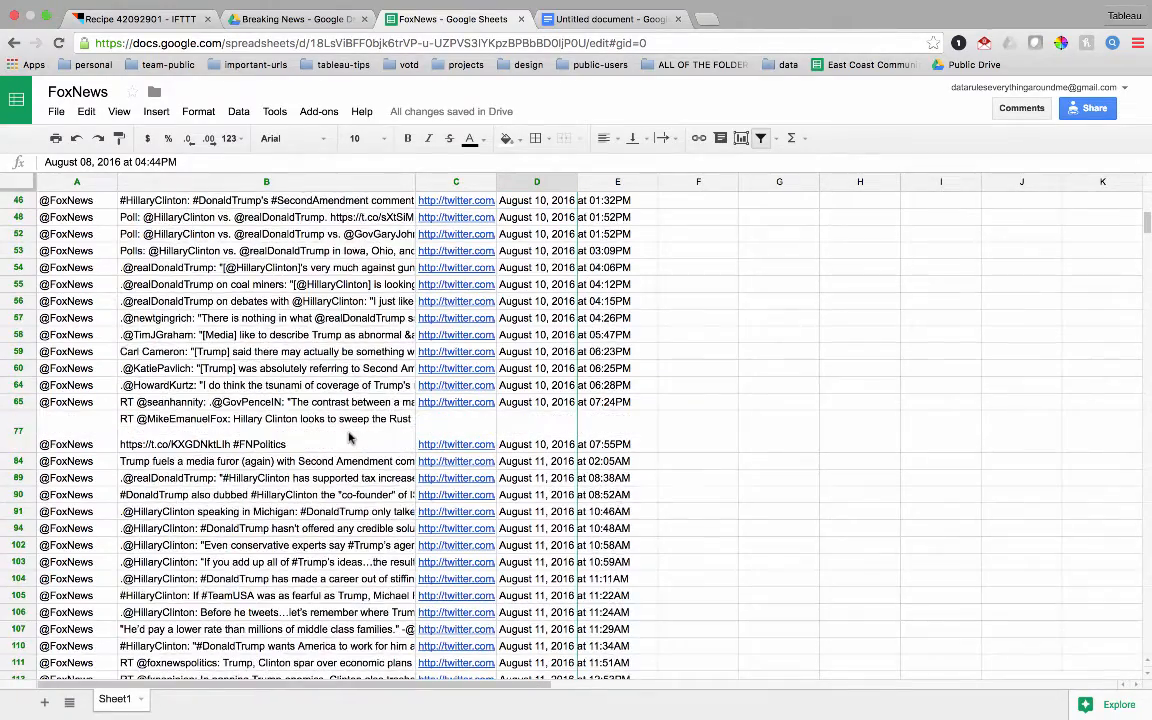
scroll(349, 437, "down", 4)
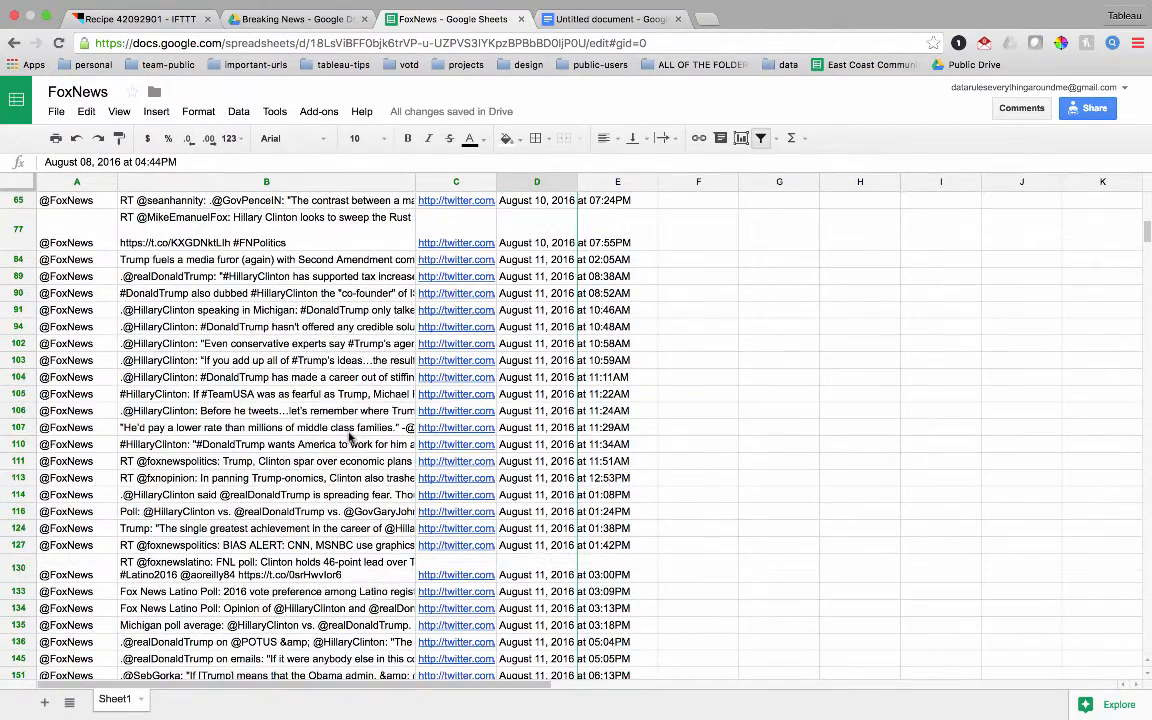
left_click(88, 364)
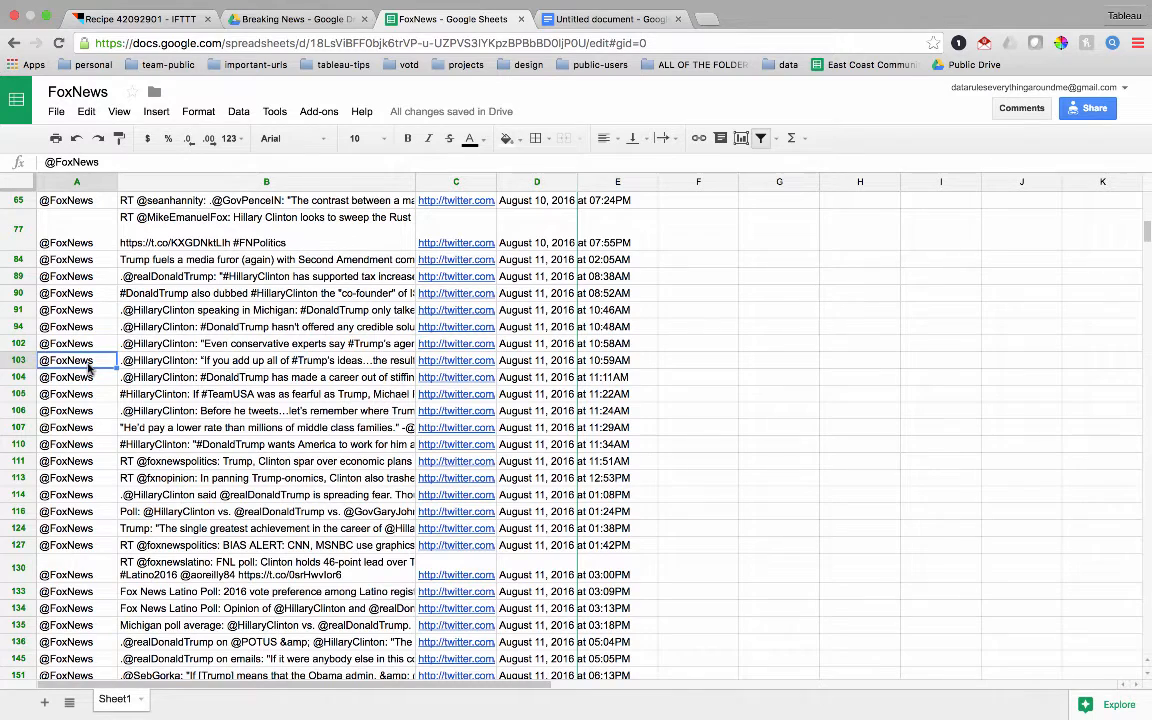
key("Right")
key("Right")
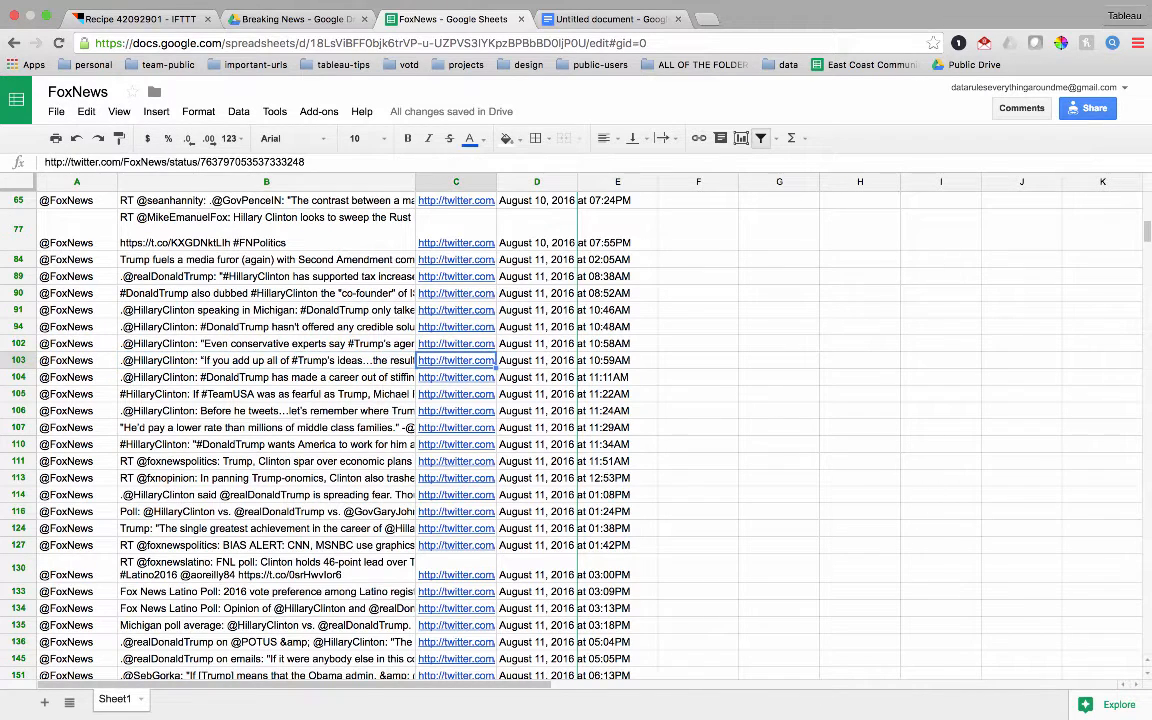
key("Right")
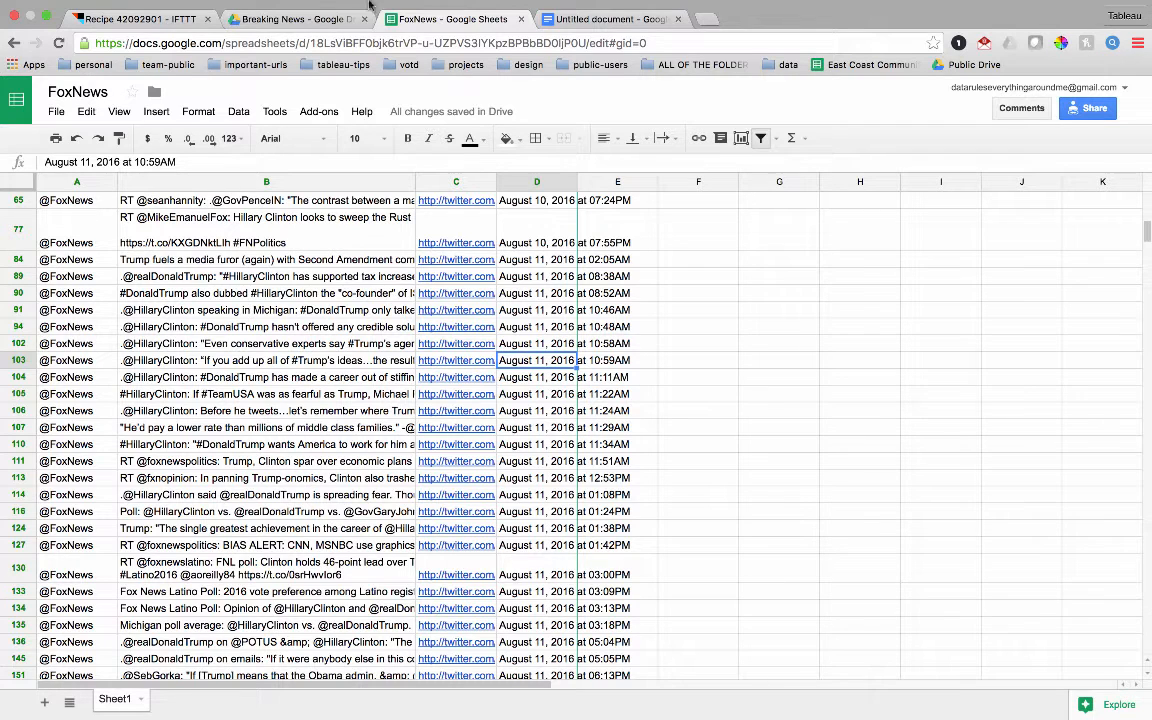
- Switch to the media-tweets-master workbook in Excel
left_click(295, 19)
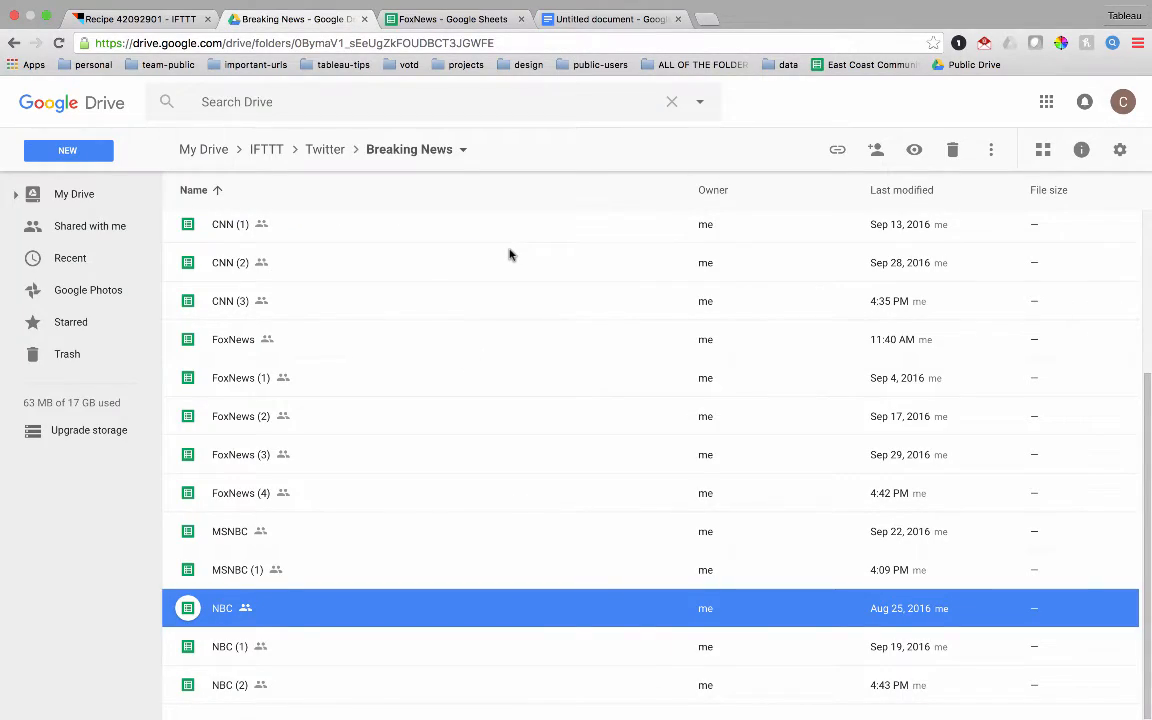
key("ctrl+Right")
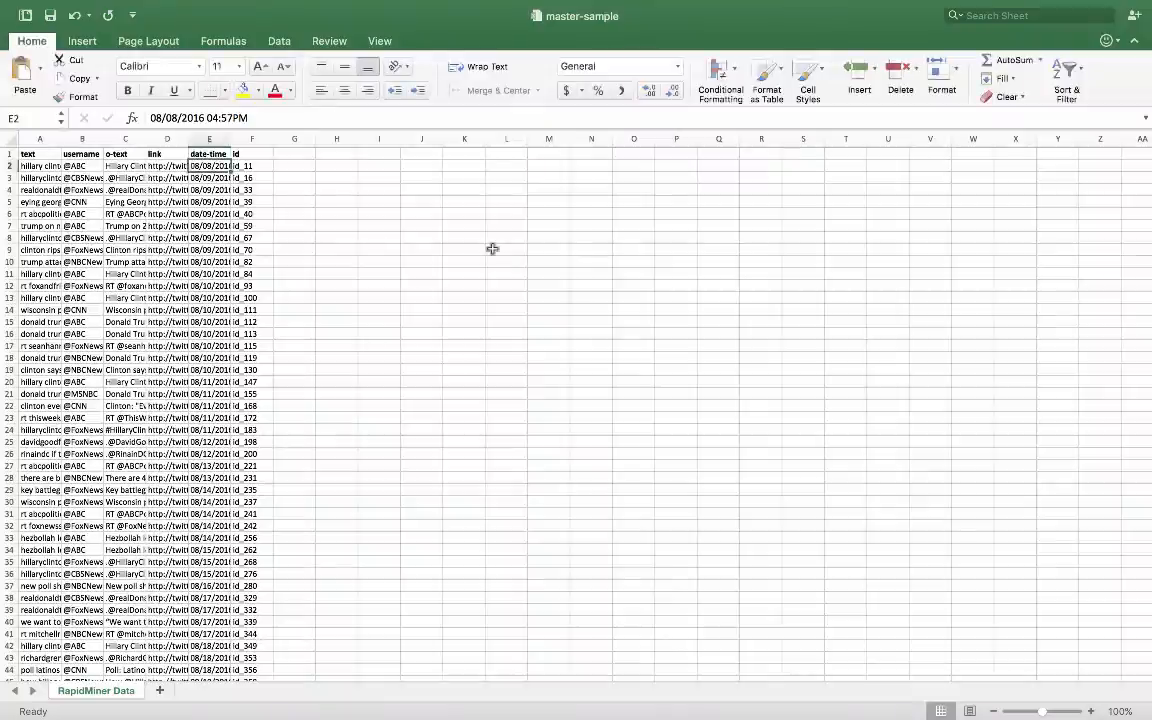
key("ctrl+Right")
key("ctrl+Right")
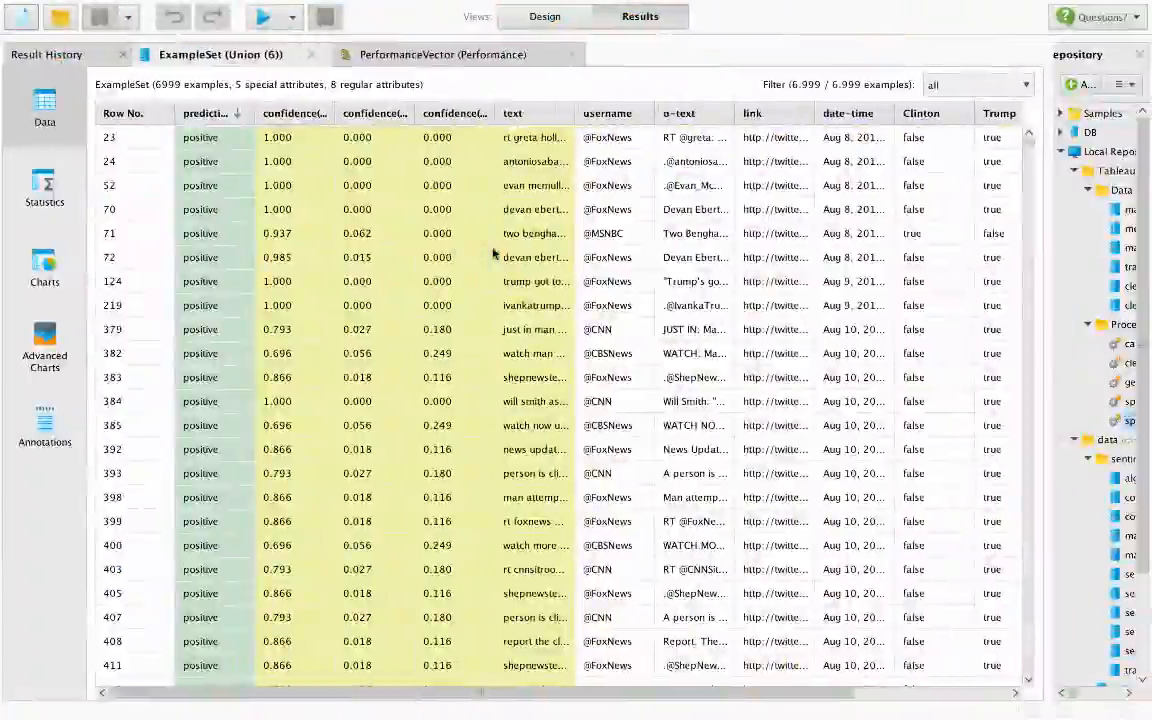
key("ctrl+Left")
key("ctrl+Left")
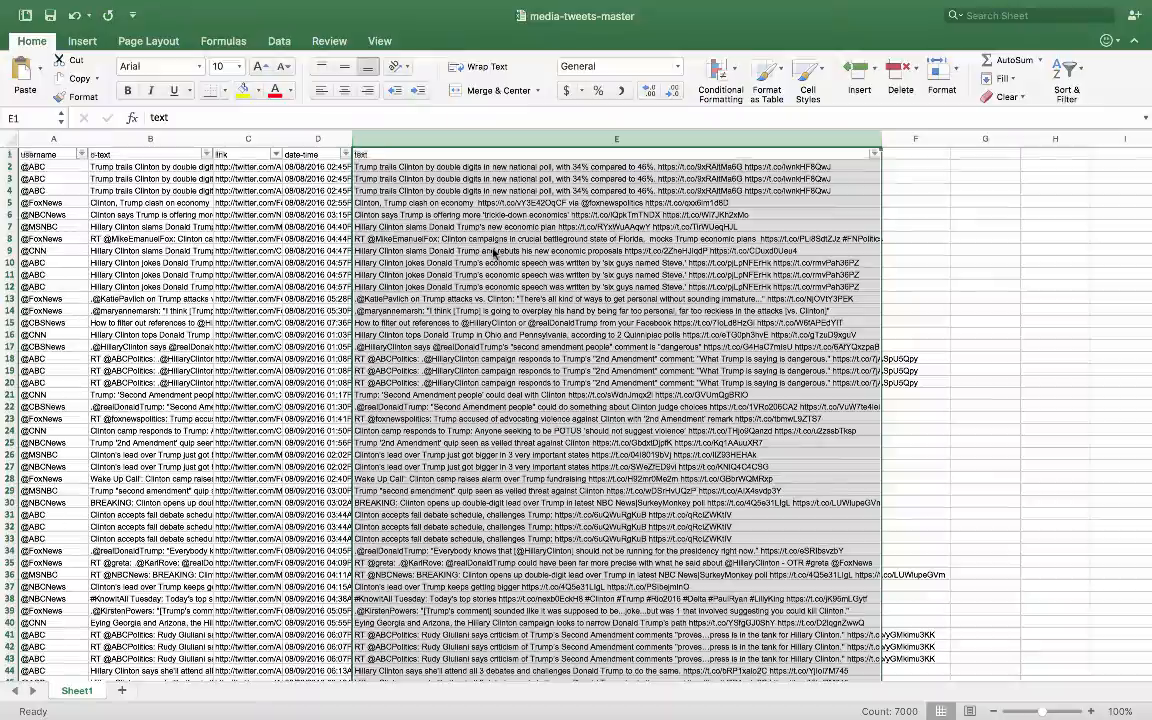
- Look through the combined tweet rows and check the date-time and link values in row 239
scroll(493, 253, "down", 15)
scroll(493, 253, "down", 8)
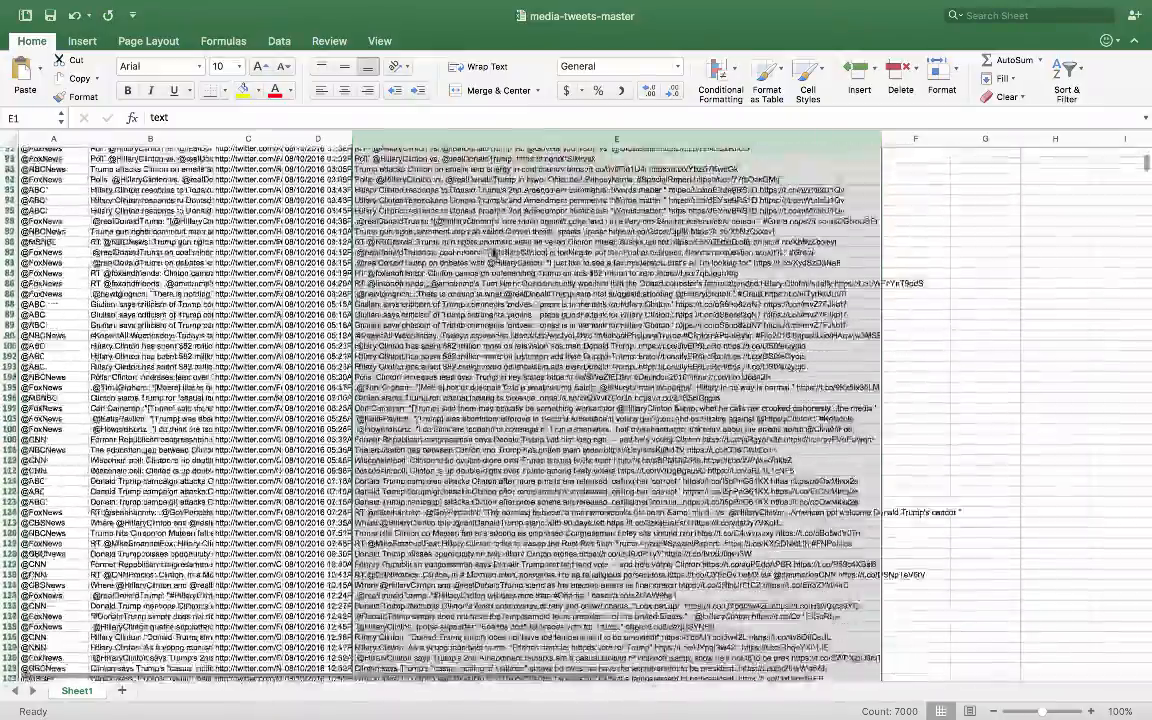
scroll(493, 253, "down", 20)
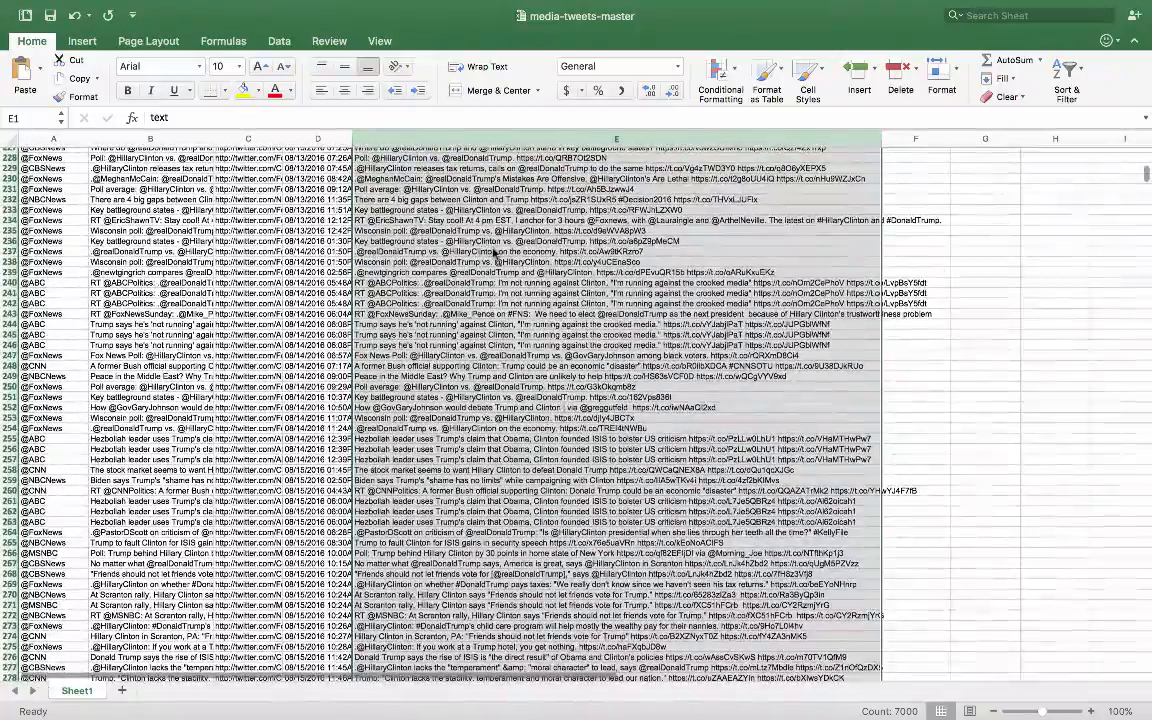
left_click(290, 272)
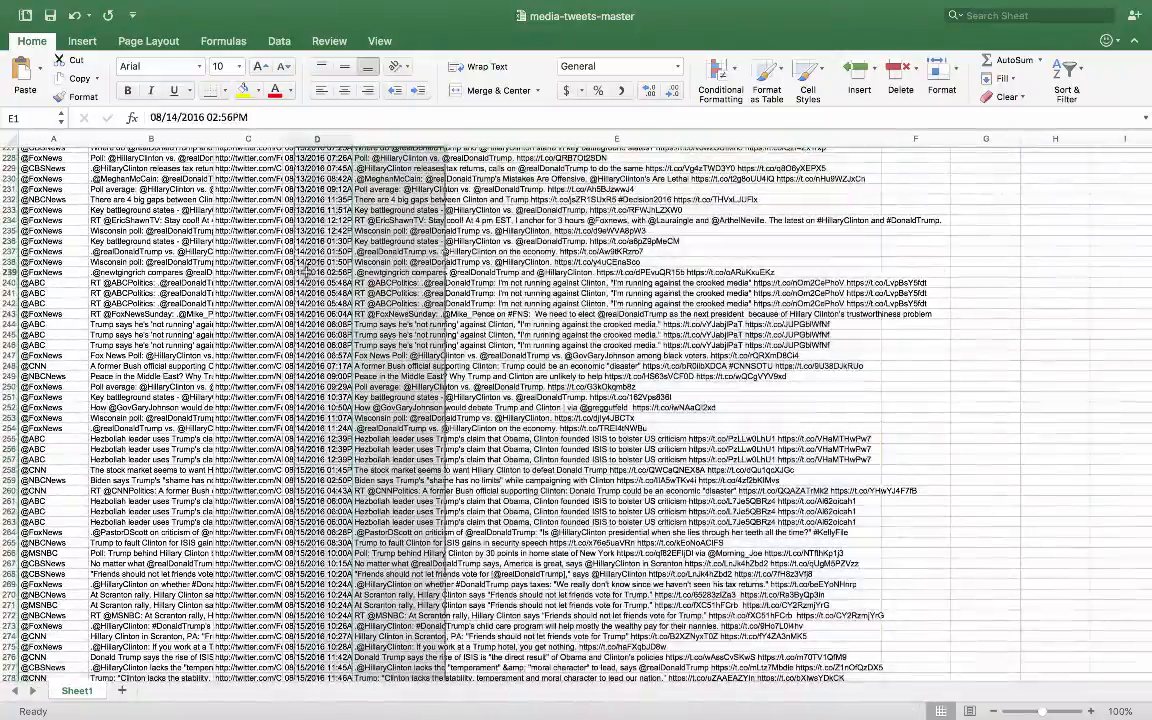
left_click(257, 271)
scroll(257, 271, "up", 20)
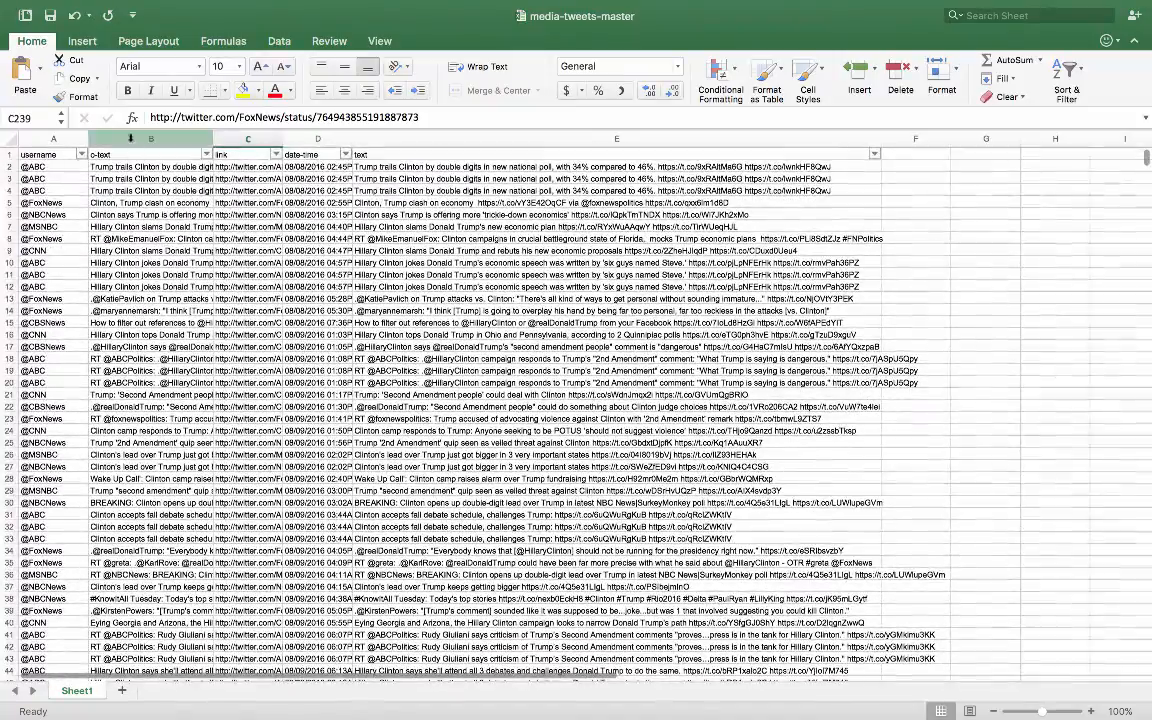
- Compare the text and o-text columns of the combined tweets
left_click(372, 138)
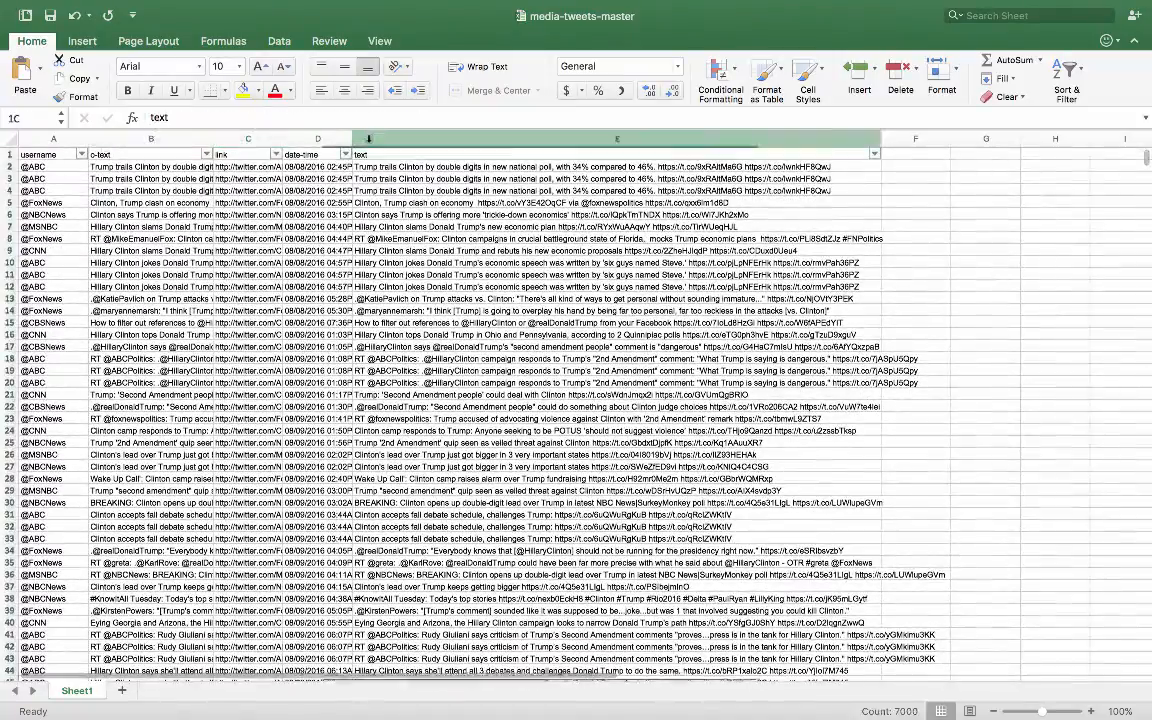
left_click(131, 140)
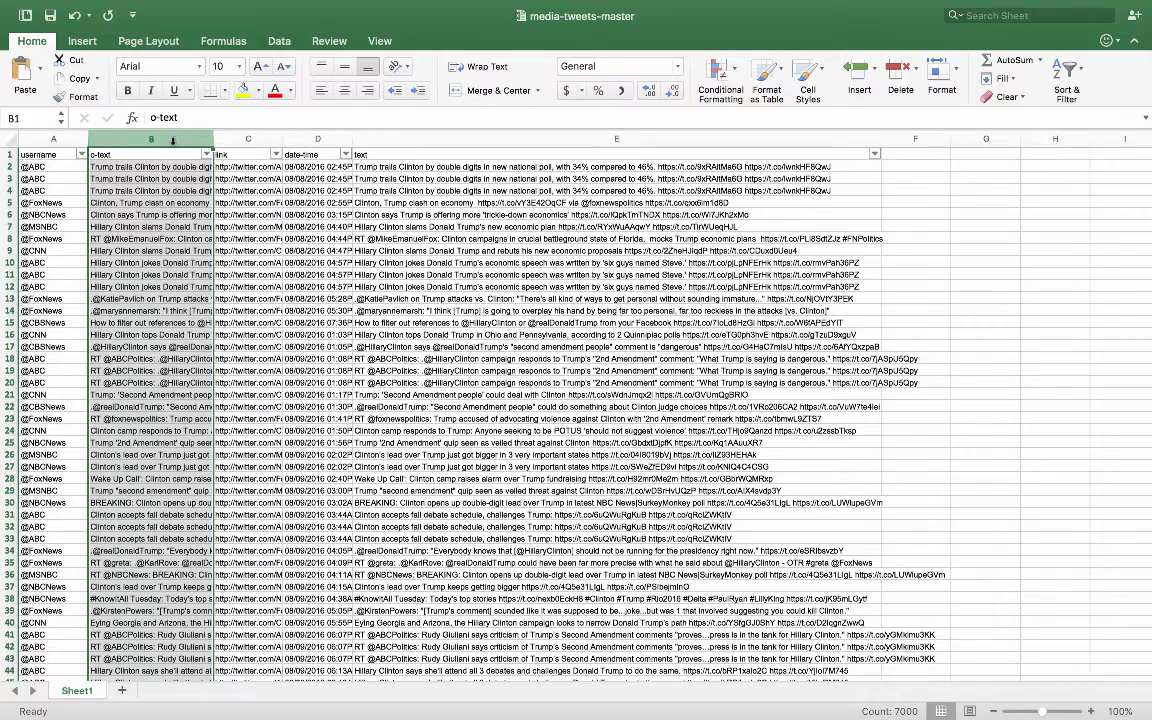
- Switch to RapidMiner Studio's design view and open the get-sample process
key("ctrl+Left")
key("ctrl+Left")
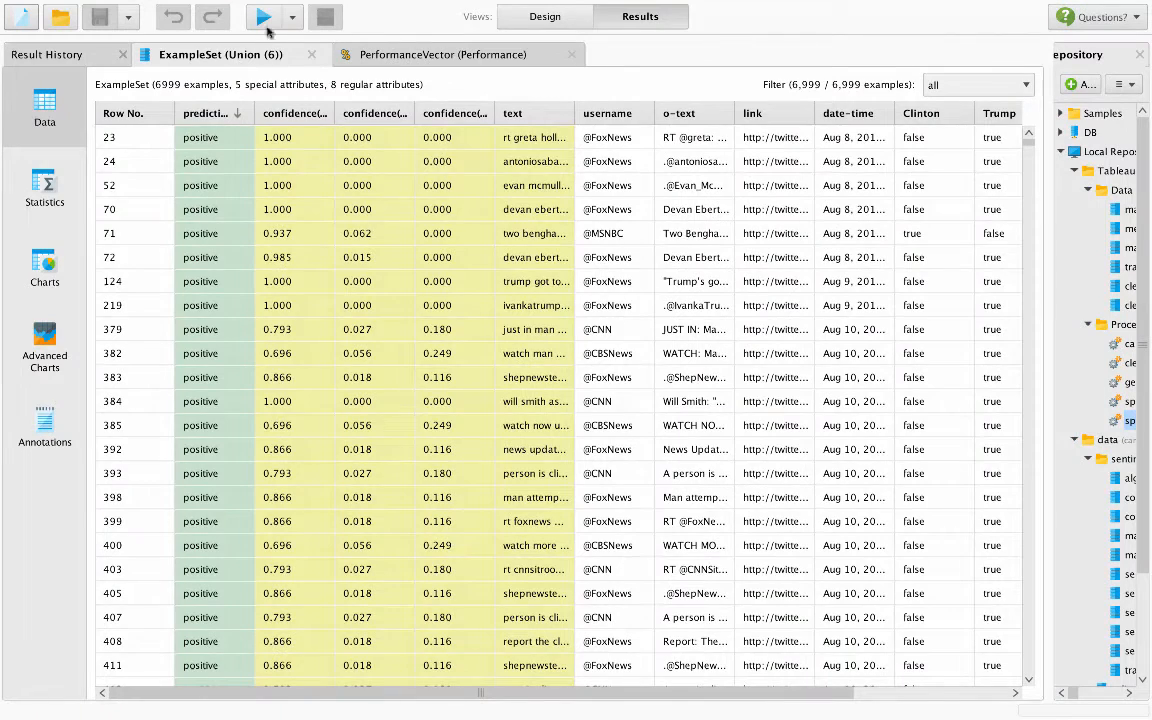
left_click(530, 18)
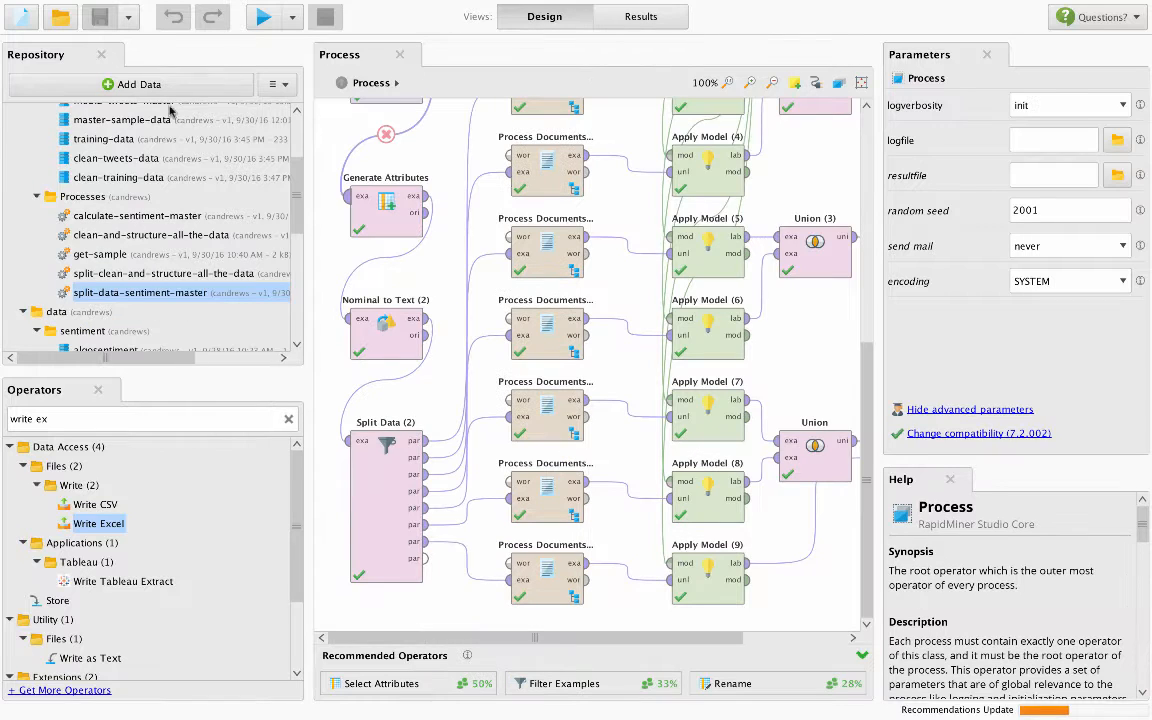
double_click(100, 255)
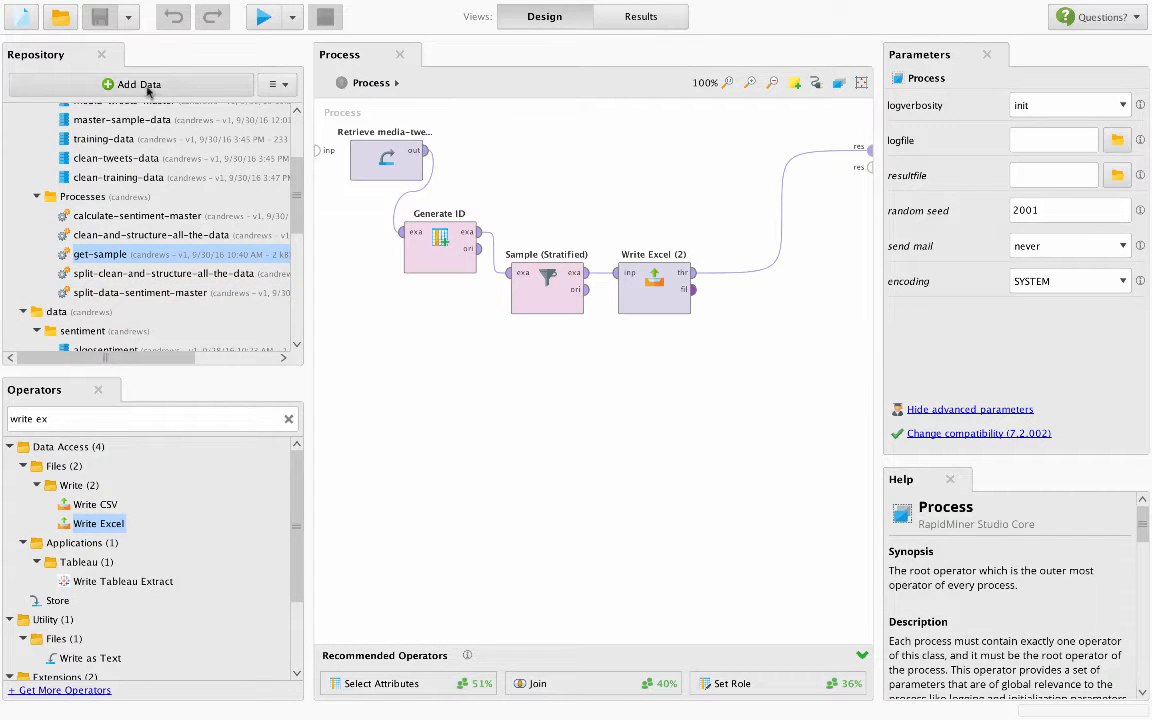
- Start importing data from the computer, browse to the Data folder of Tableau Training, and cancel the import
scroll(155, 135, "up", 3)
left_click(113, 84)
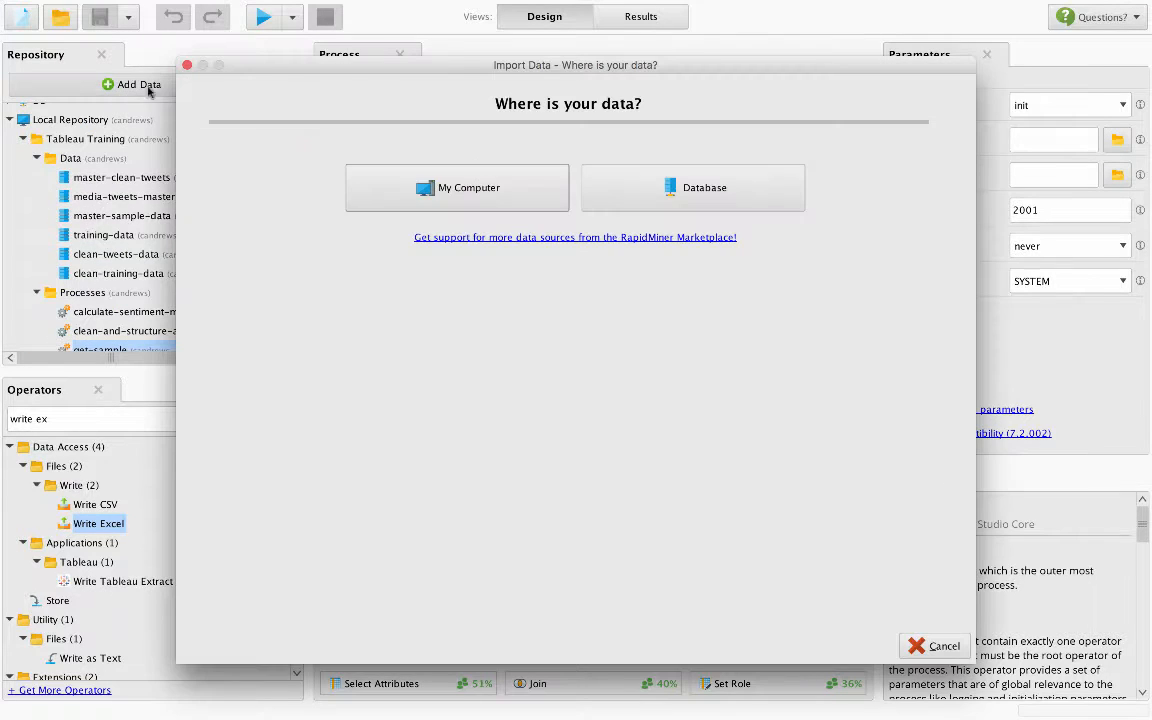
left_click(406, 183)
left_click(245, 194)
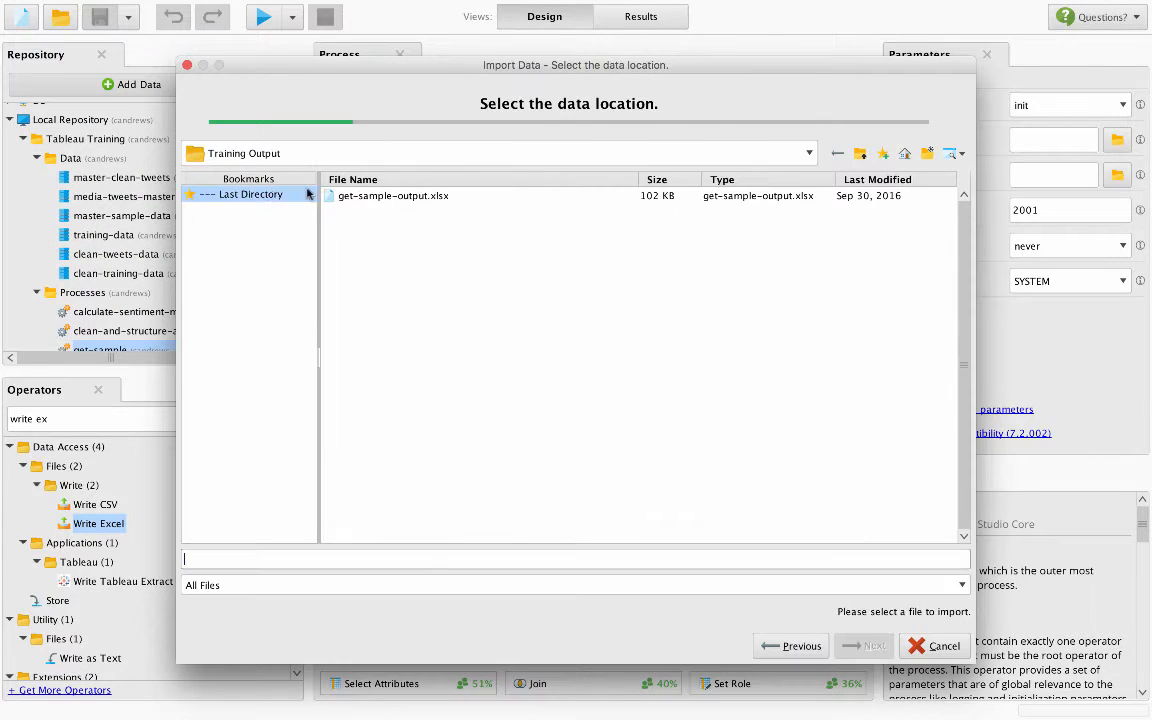
left_click(208, 155)
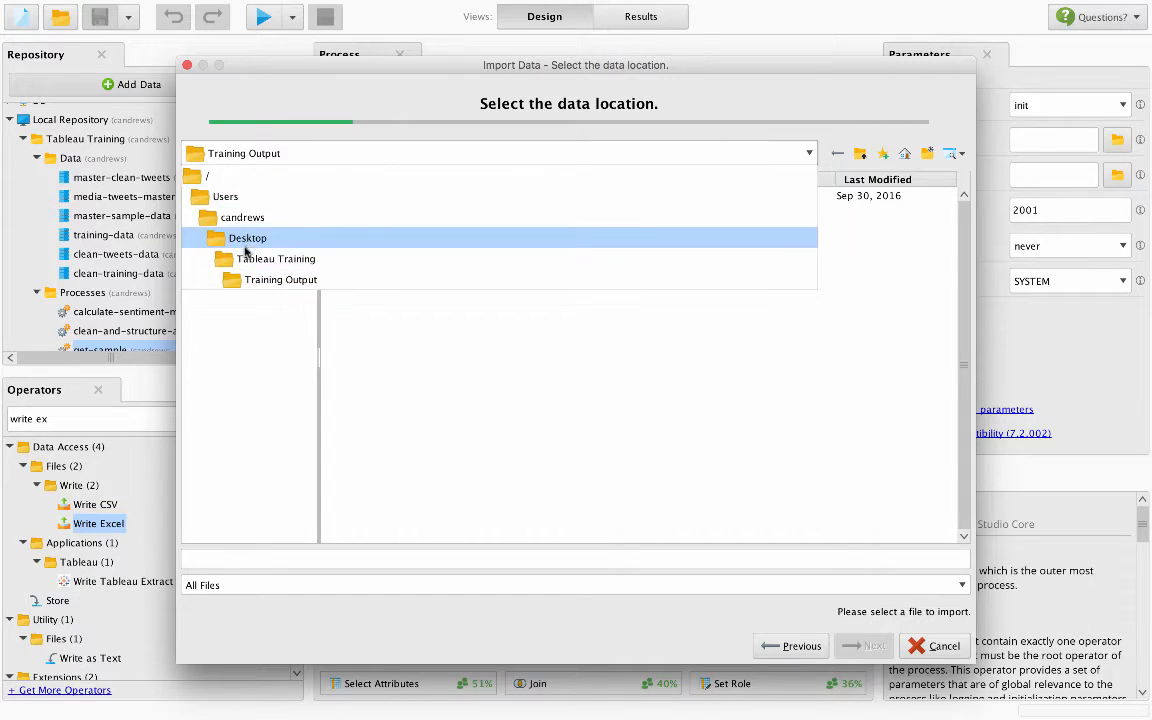
left_click(300, 256)
double_click(366, 209)
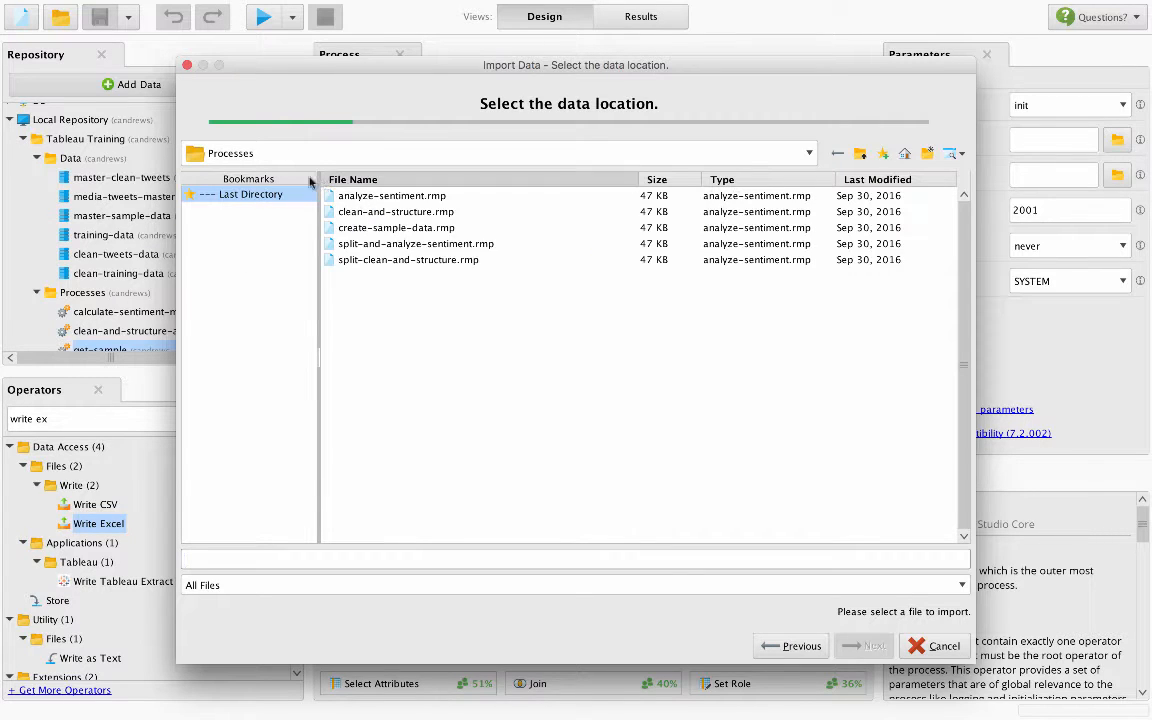
left_click(242, 153)
left_click(270, 257)
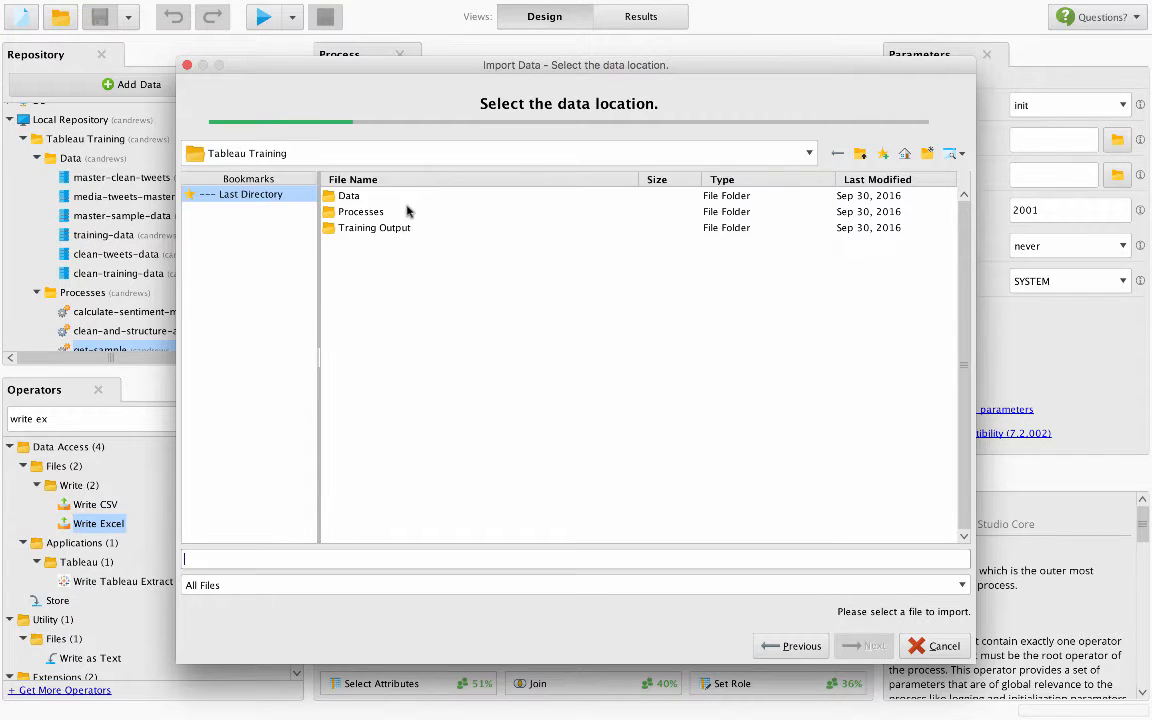
double_click(391, 195)
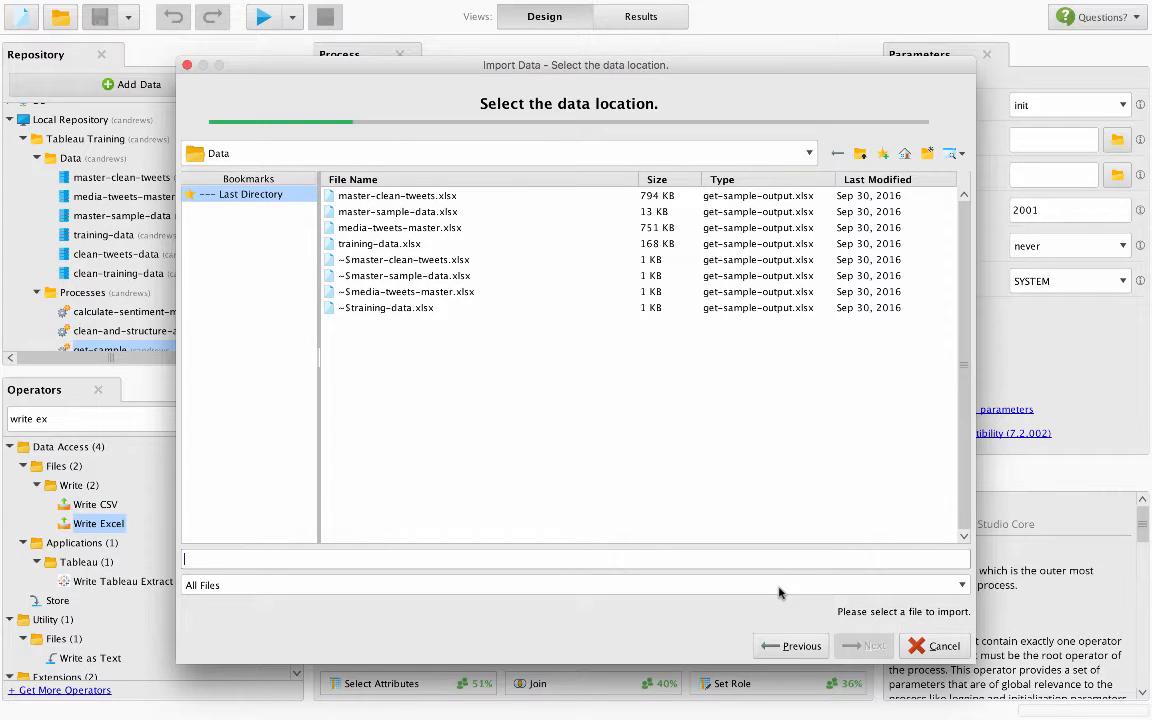
left_click(936, 646)
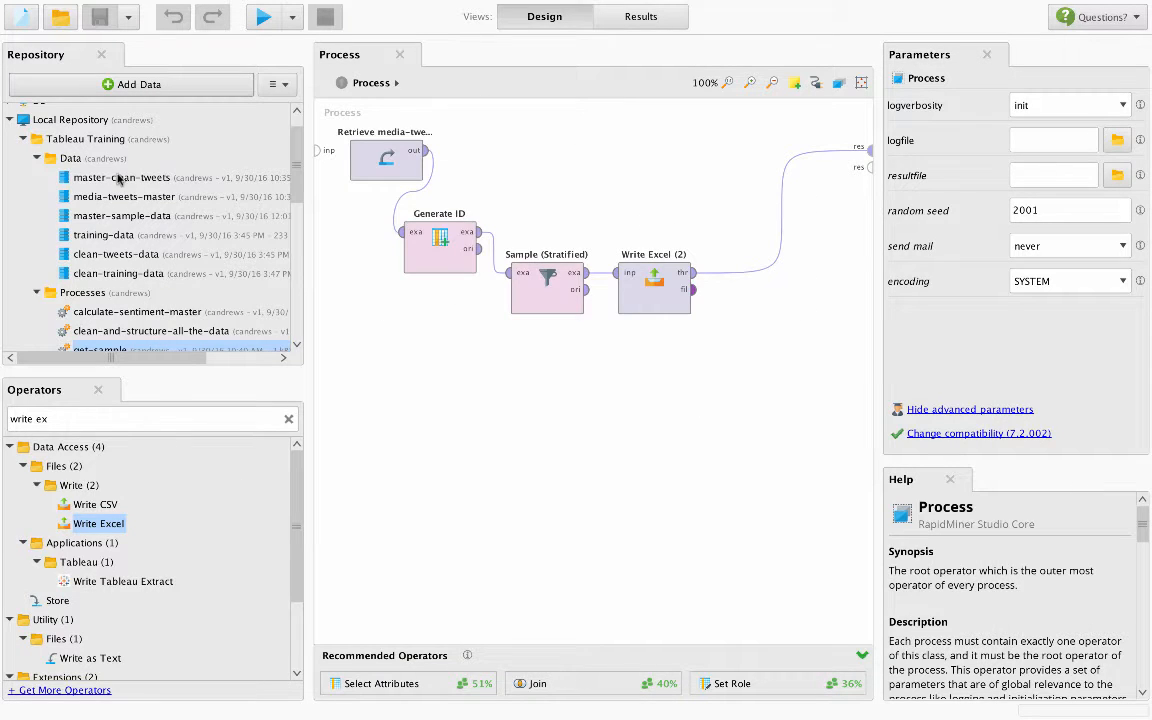
- Inspect the parameters of the Retrieve media-tweets-master, Generate ID and Sample (Stratified) operators
left_click(369, 158)
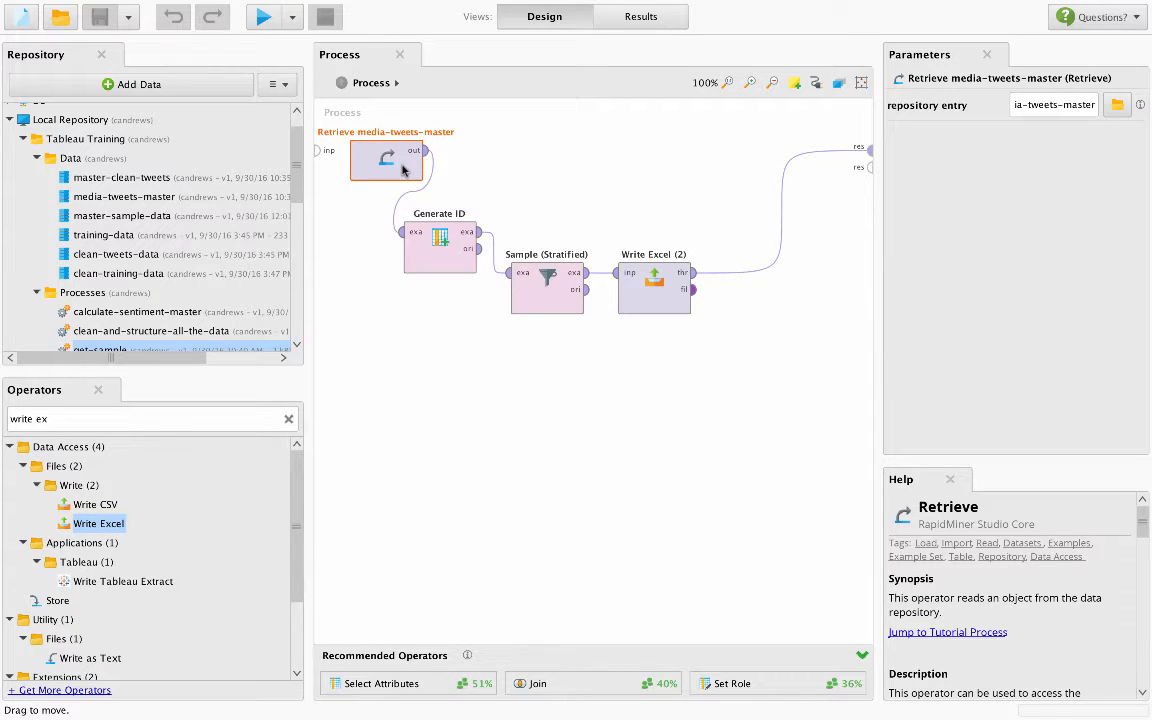
left_click(445, 257)
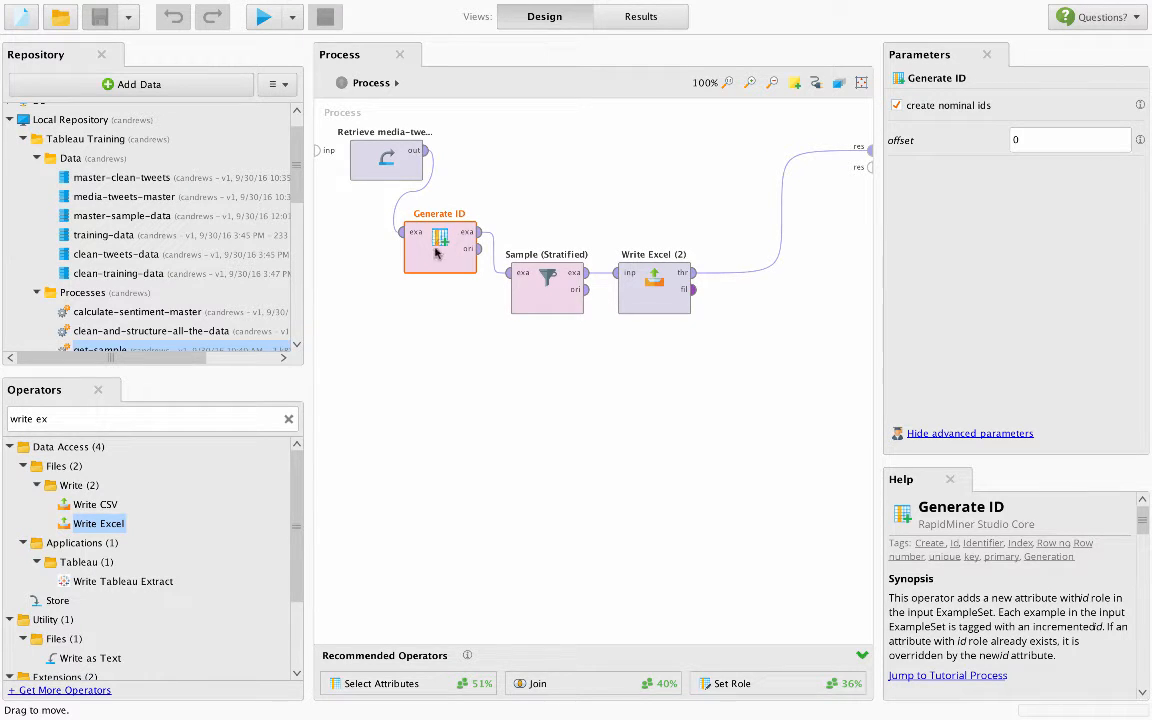
left_click(546, 281)
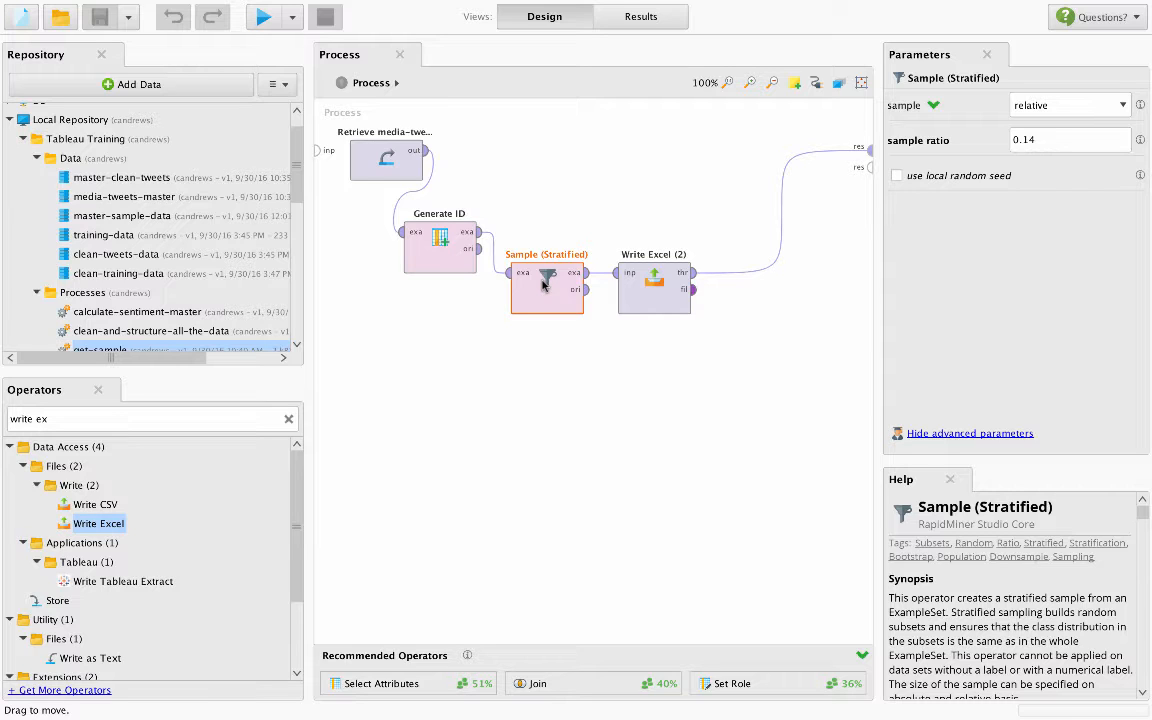
- Check the Write Excel operator's parameters and its output file location without choosing another file
left_click(655, 290)
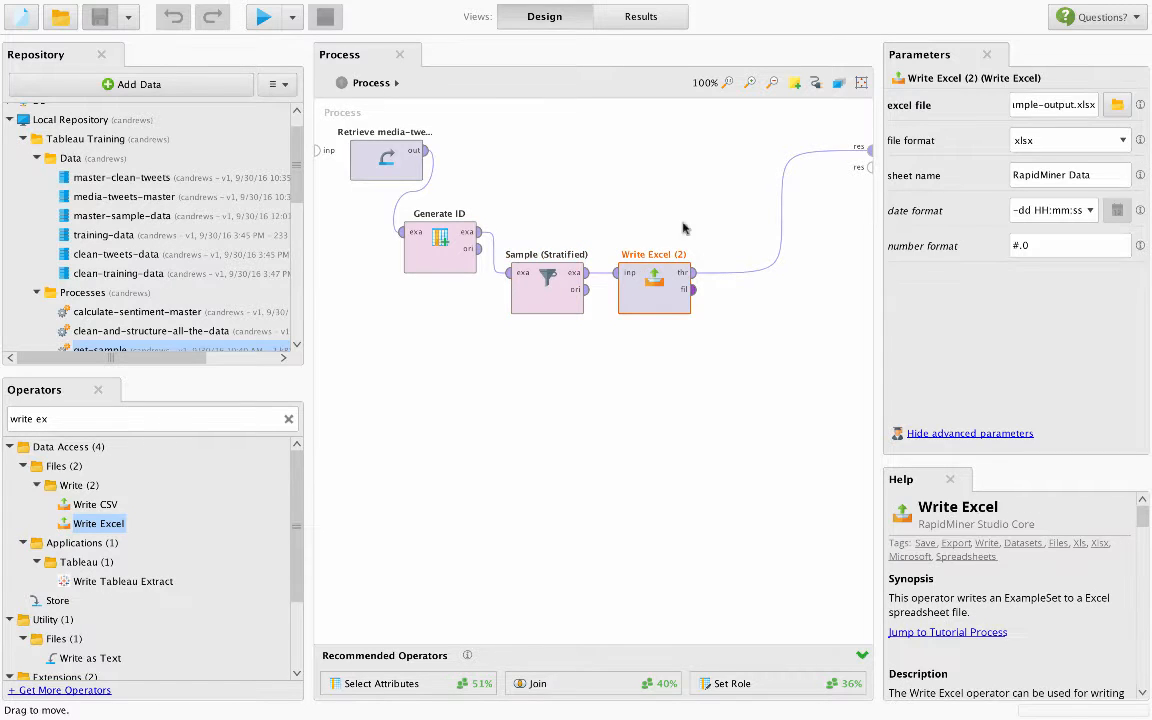
left_click(1117, 106)
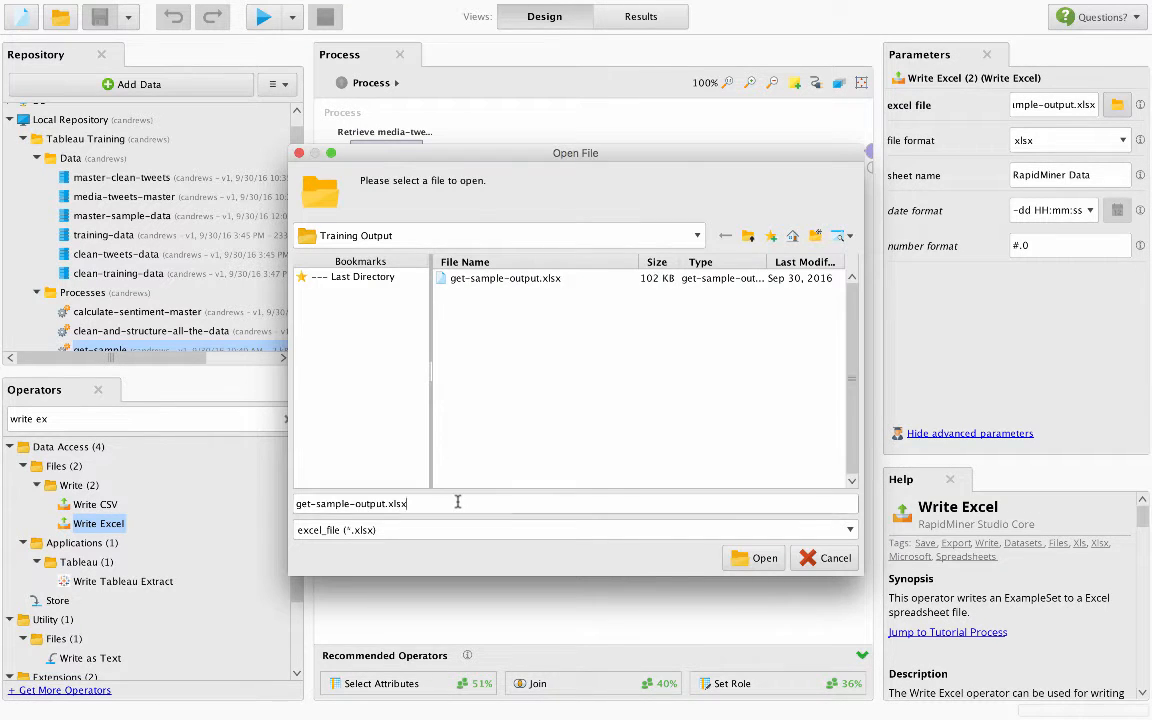
left_click_drag(458, 503, 307, 462)
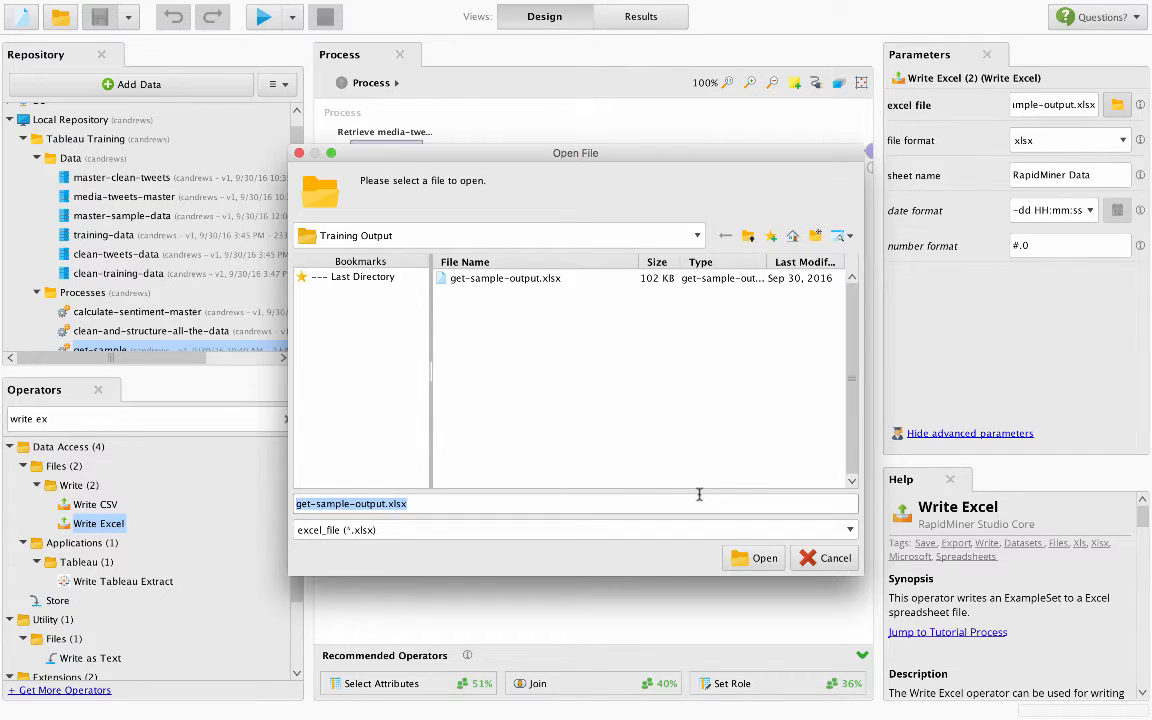
left_click(830, 556)
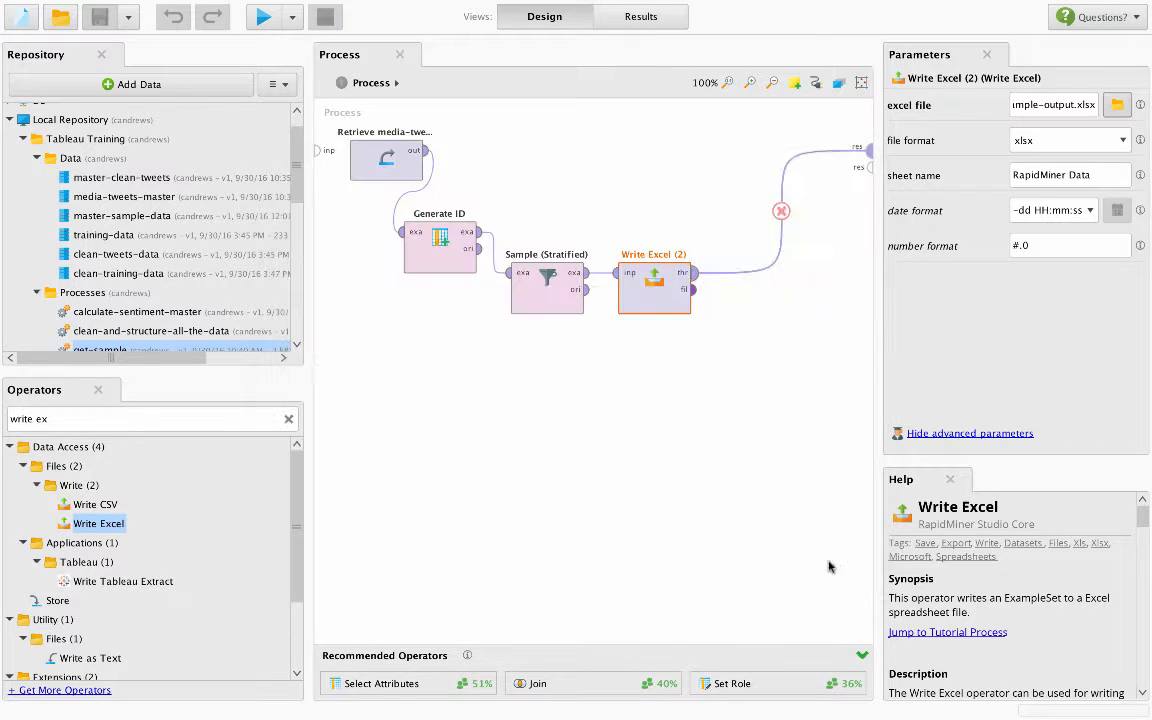
left_click(676, 427)
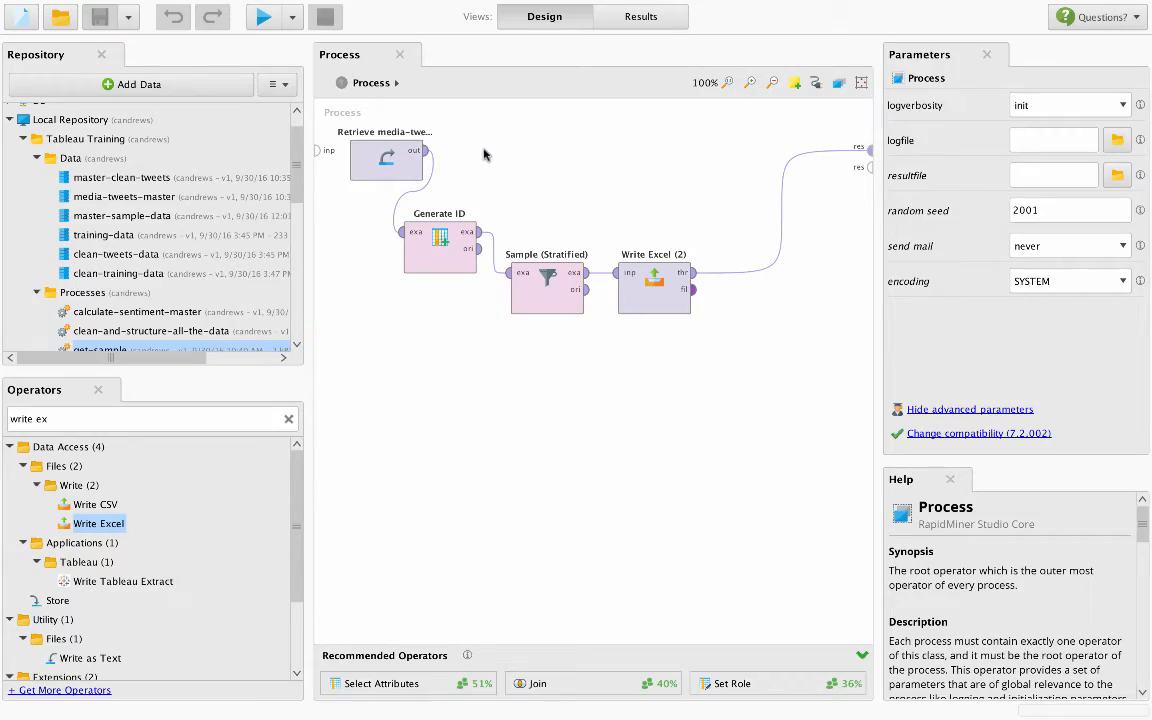
- Switch to the master-sample workbook in Excel, widen its text column and review the username and date-time columns
key("ctrl+Up")
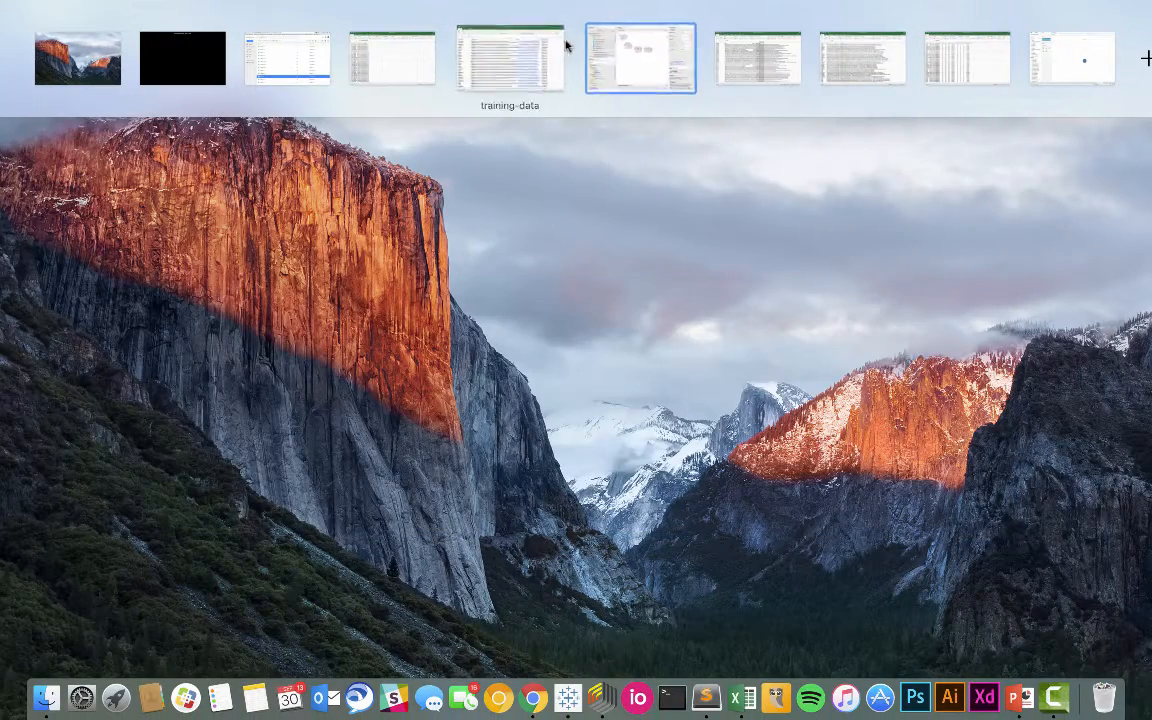
left_click(440, 64)
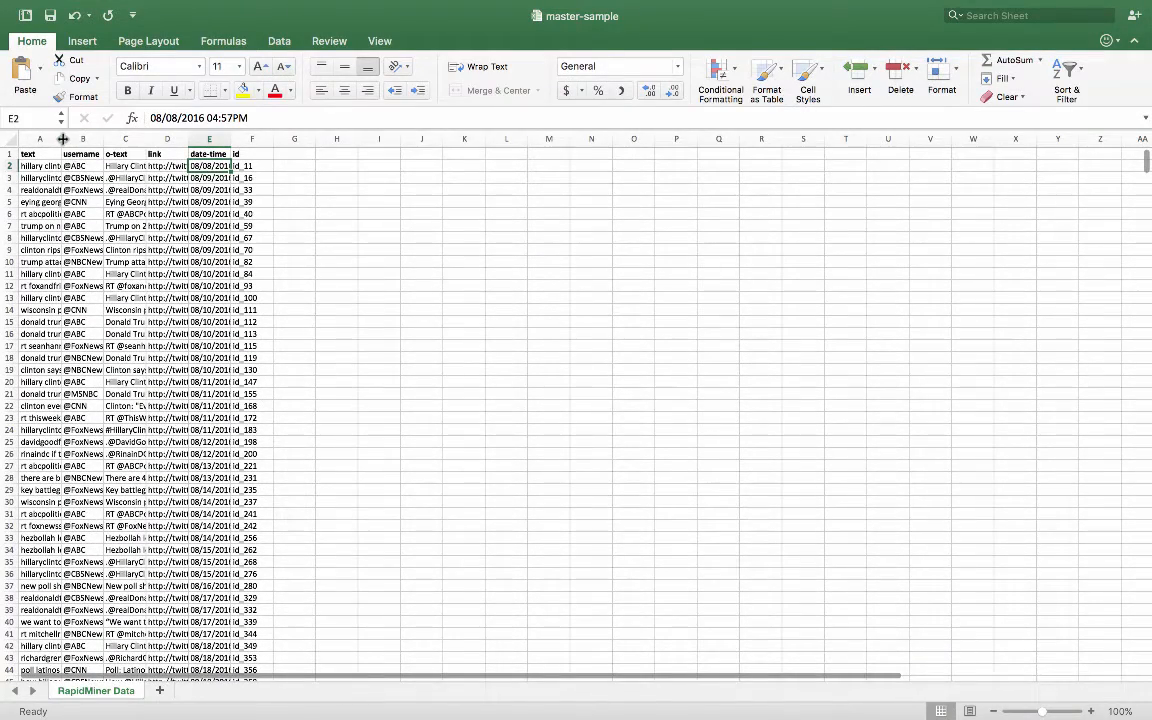
left_click_drag(62, 139, 261, 612)
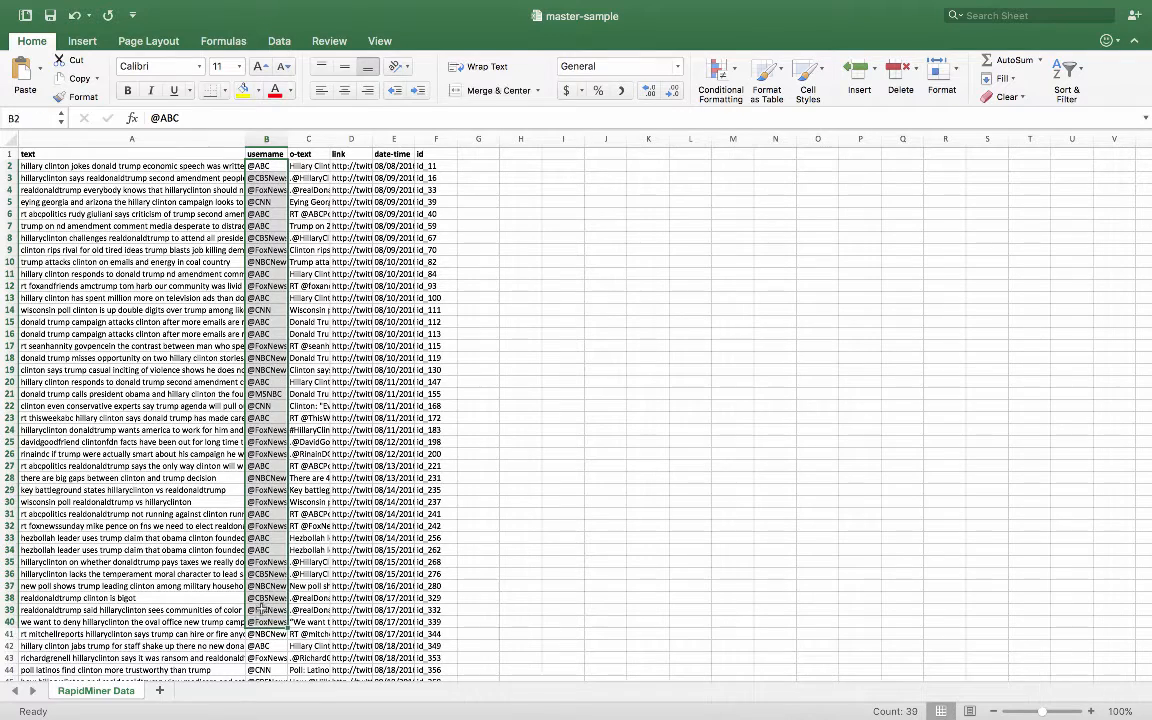
left_click(376, 454)
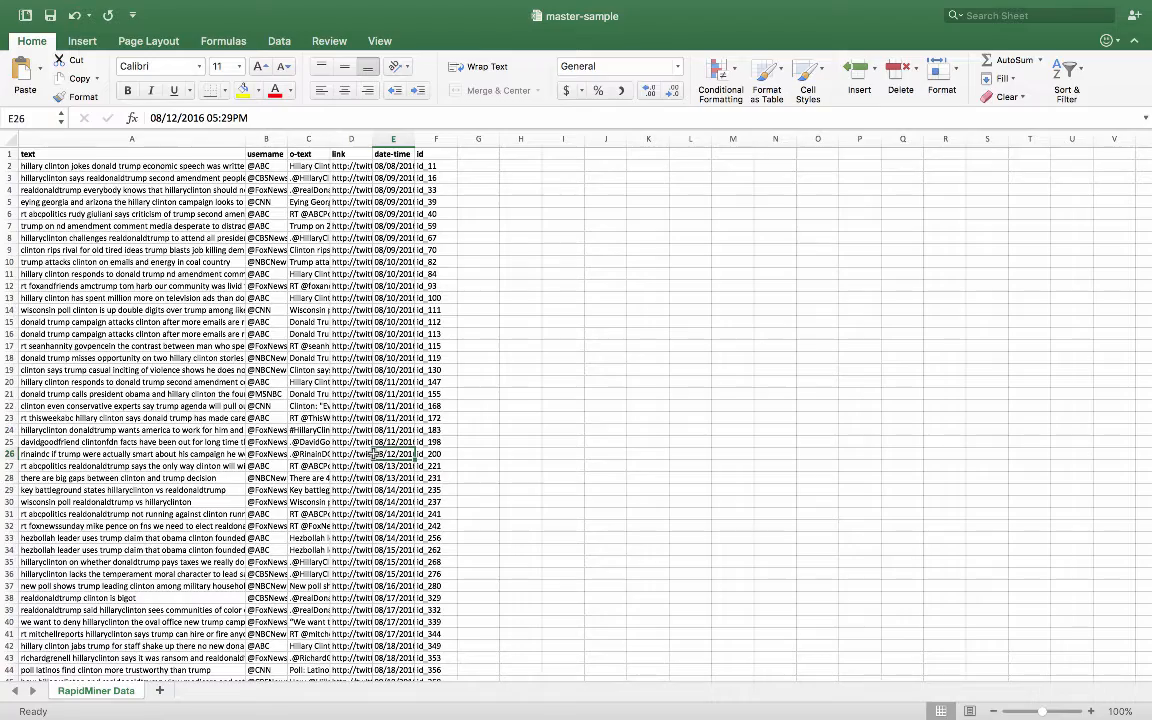
- Switch to the training-data workbook and look through the polarity labels assigned to the tweets
key("ctrl+Up")
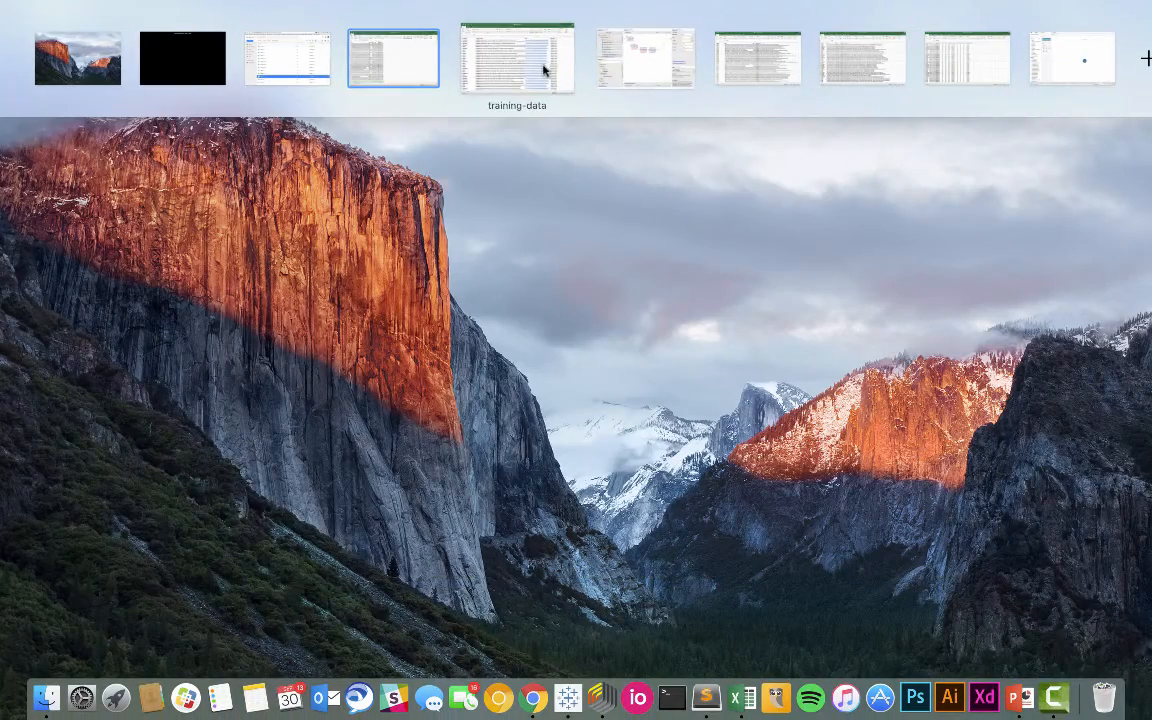
left_click(490, 55)
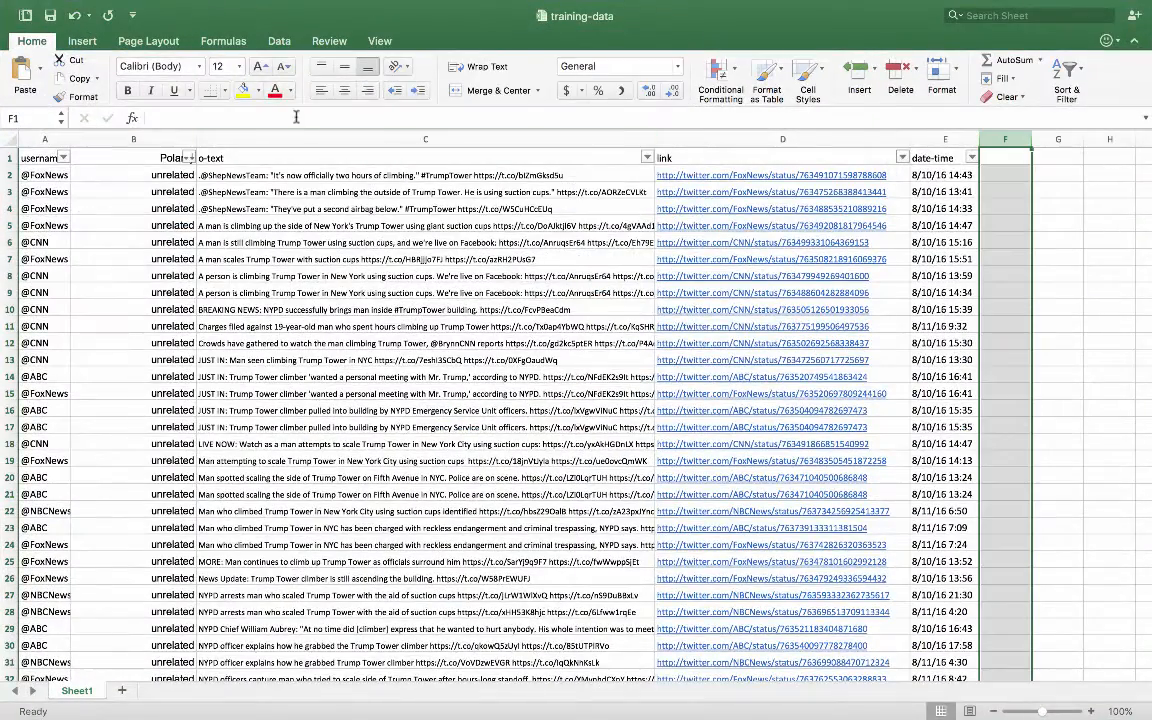
scroll(140, 270, "down", 20)
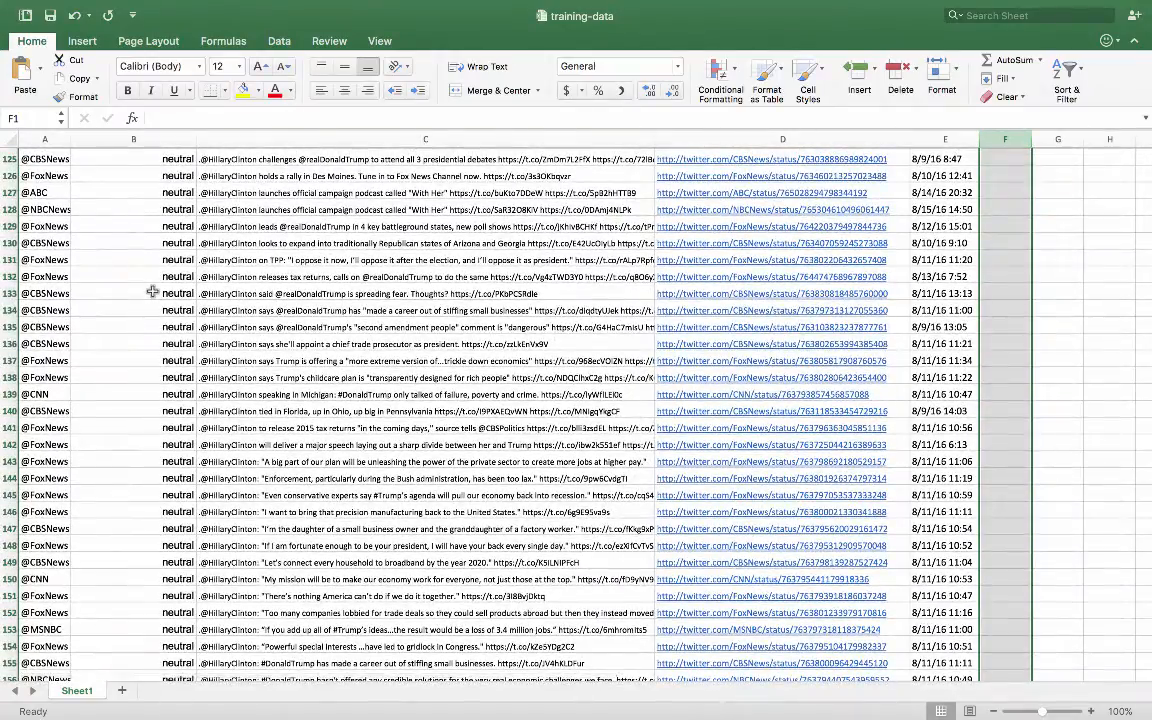
scroll(152, 291, "up", 10)
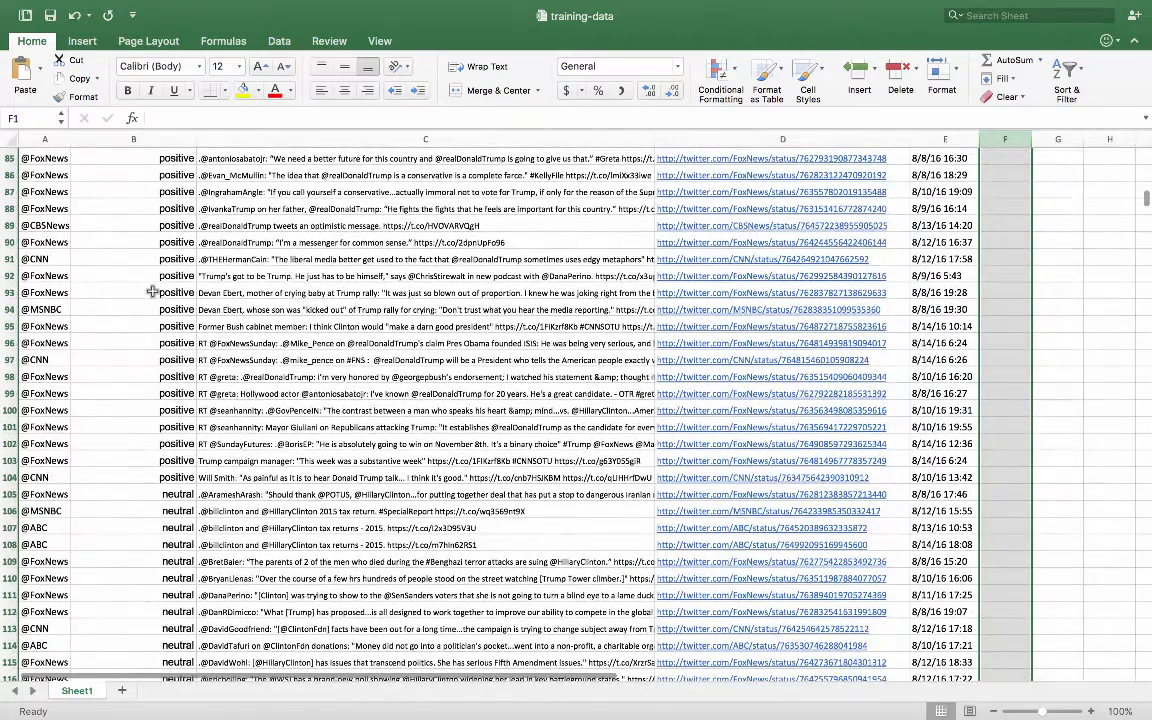
- Examine the positive example in row 85 and the neutral tweets from row 105 onward
left_click(176, 160)
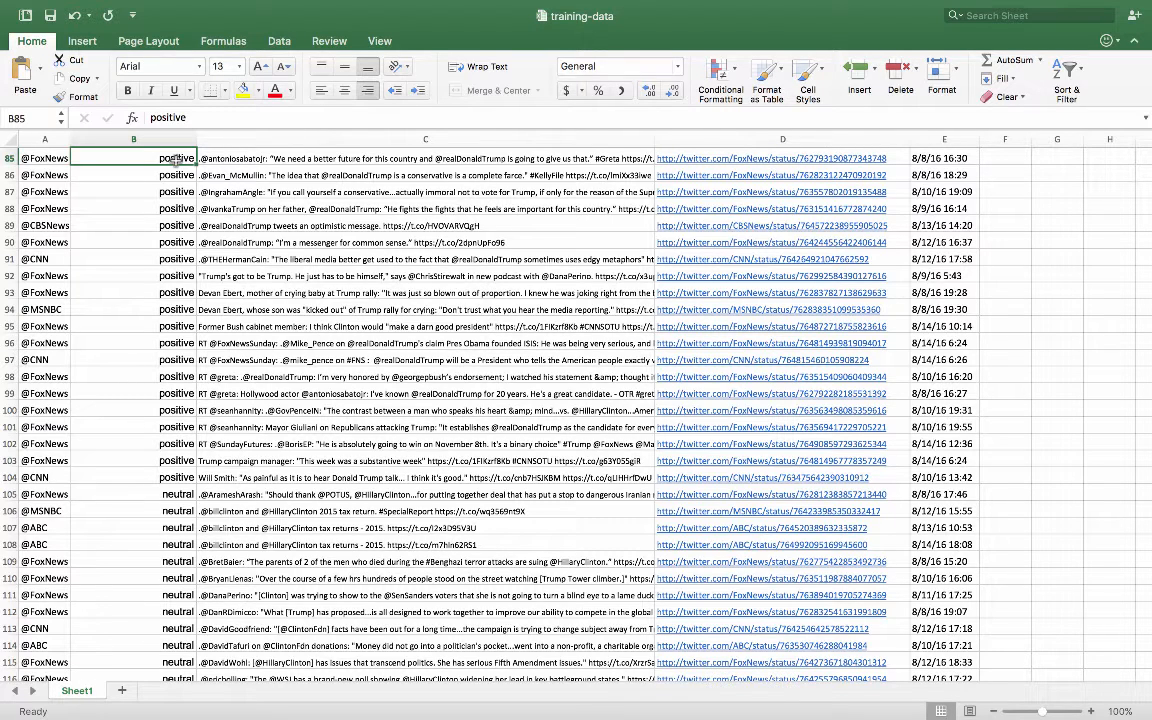
left_click(282, 160)
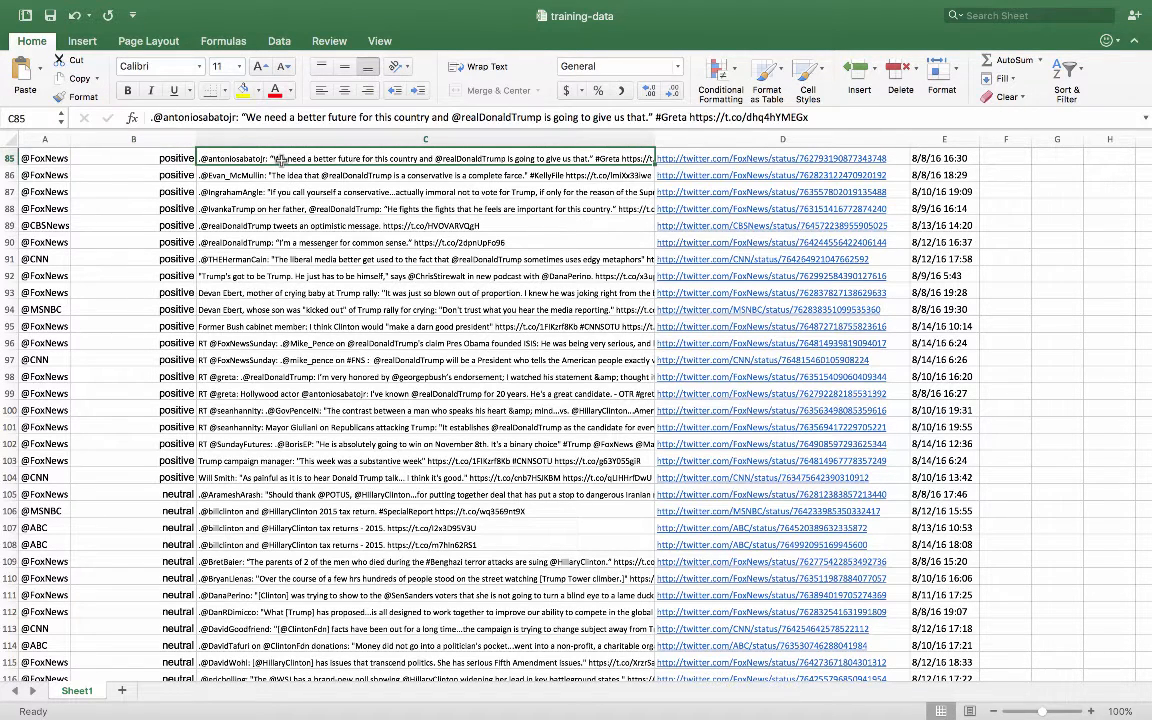
left_click(250, 490)
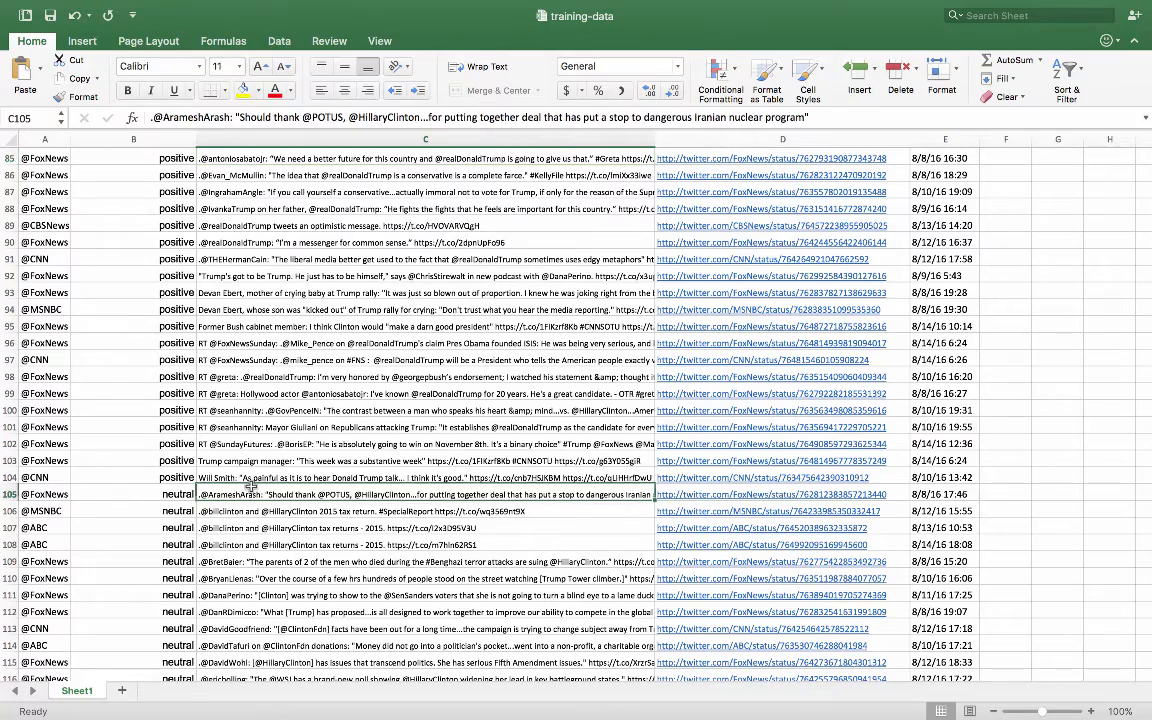
scroll(253, 486, "down", 4)
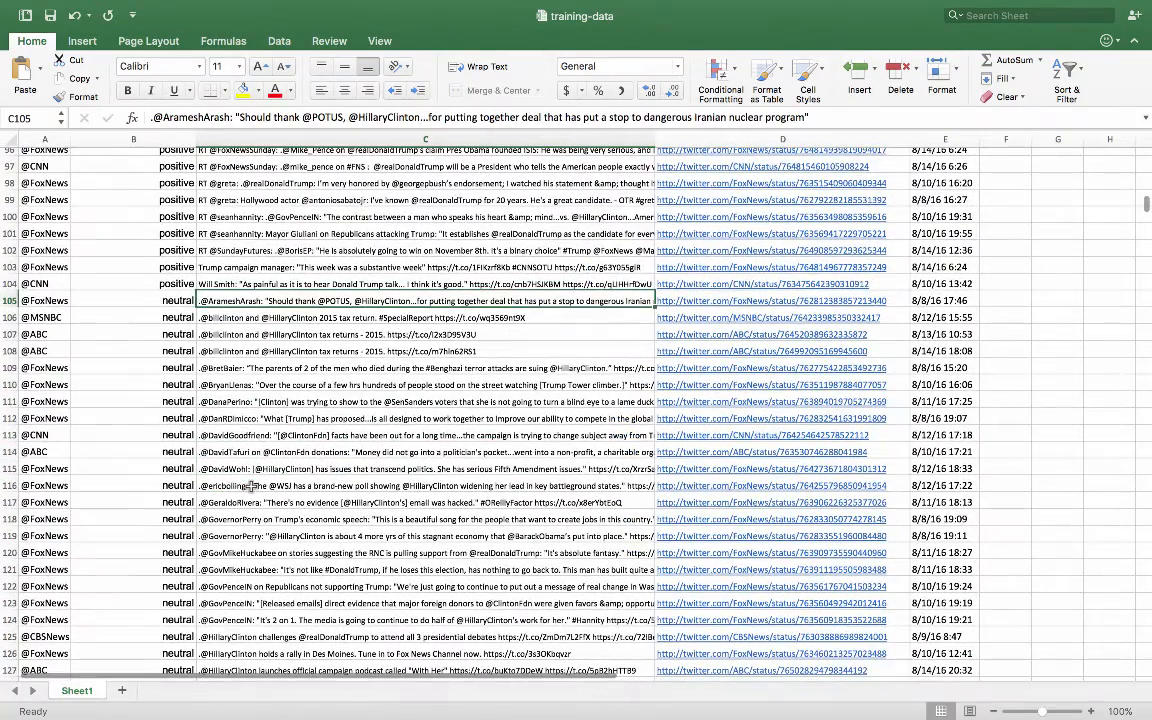
- Switch to the untitled Google Docs document in Chrome and review the example tweets grouped as positive, neutral and negative
key("ctrl+Up")
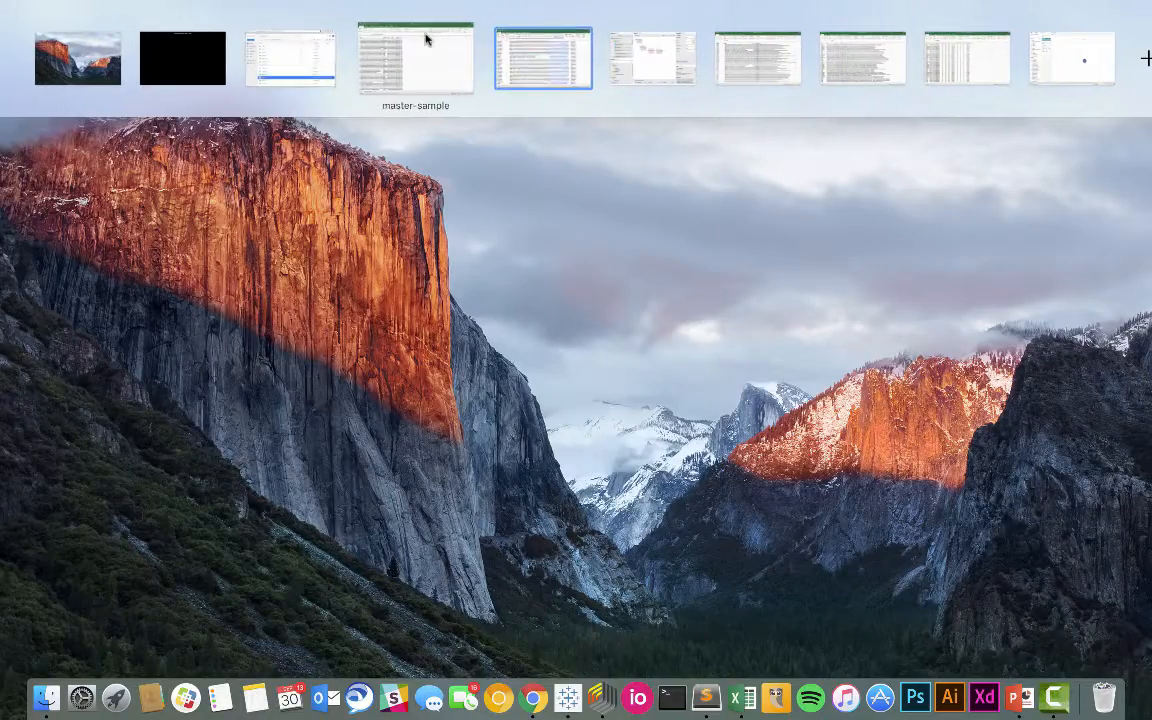
left_click(315, 44)
left_click(605, 19)
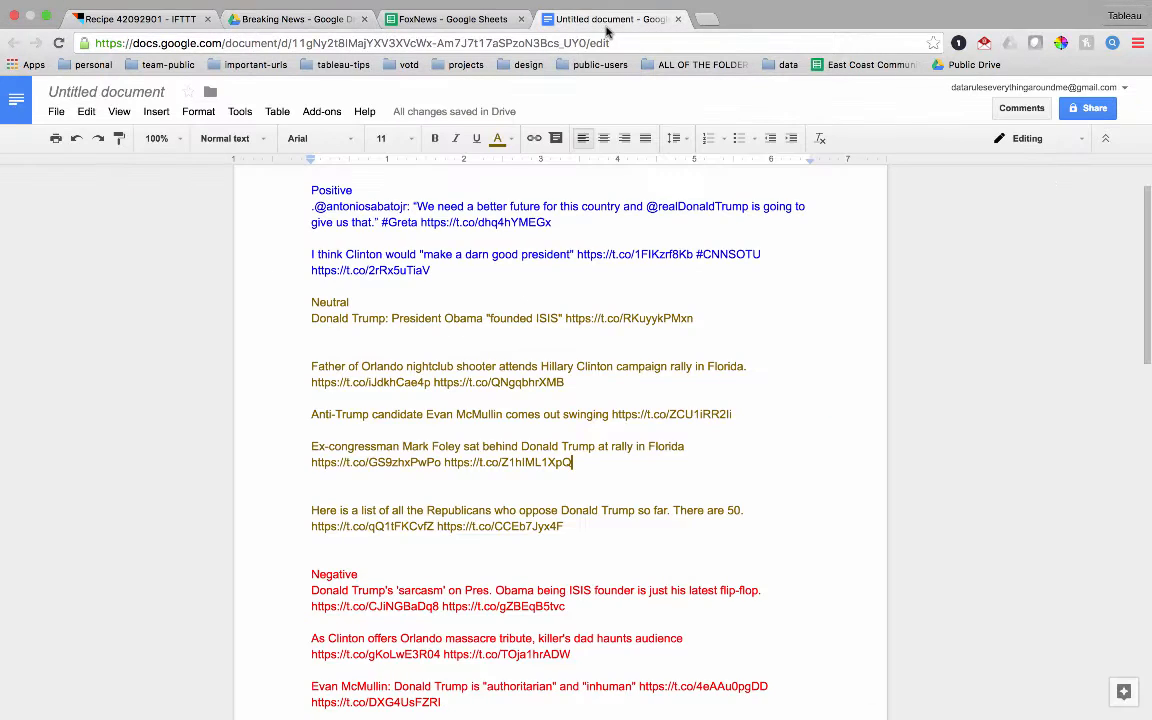
scroll(757, 336, "up", 2)
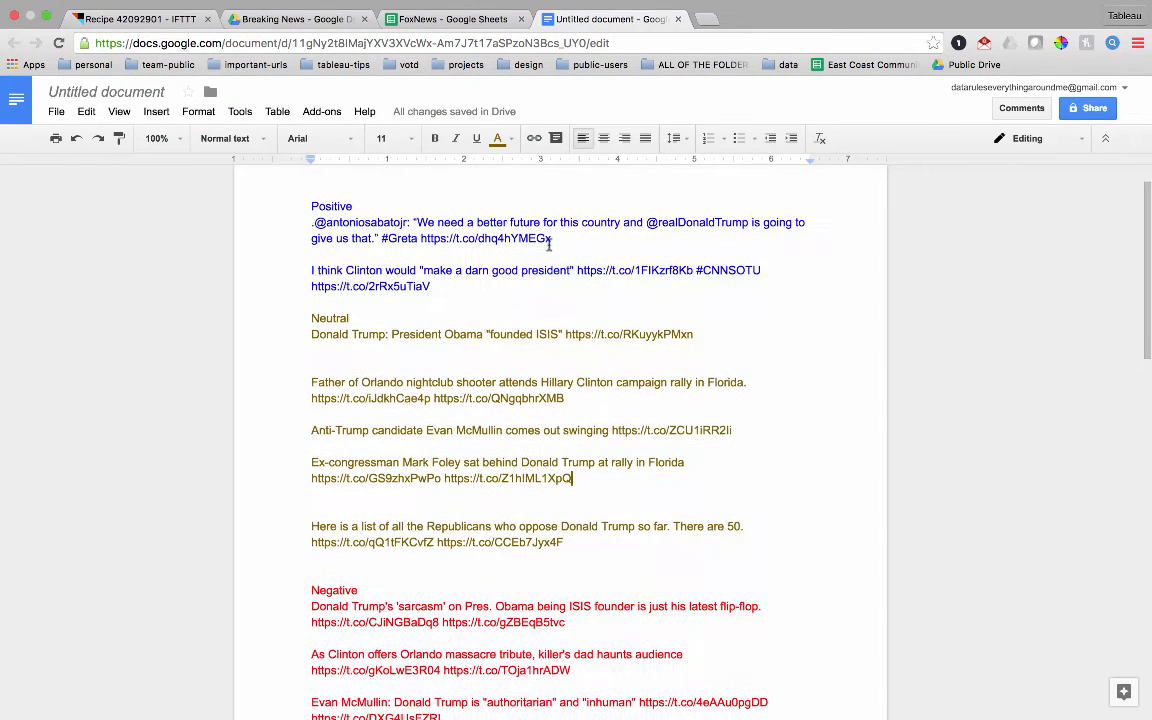
- Delete the "founded ISIS" tweet under the Neutral heading and check the remaining Orlando nightclub tweet
left_click(588, 238)
scroll(449, 284, "down", 1)
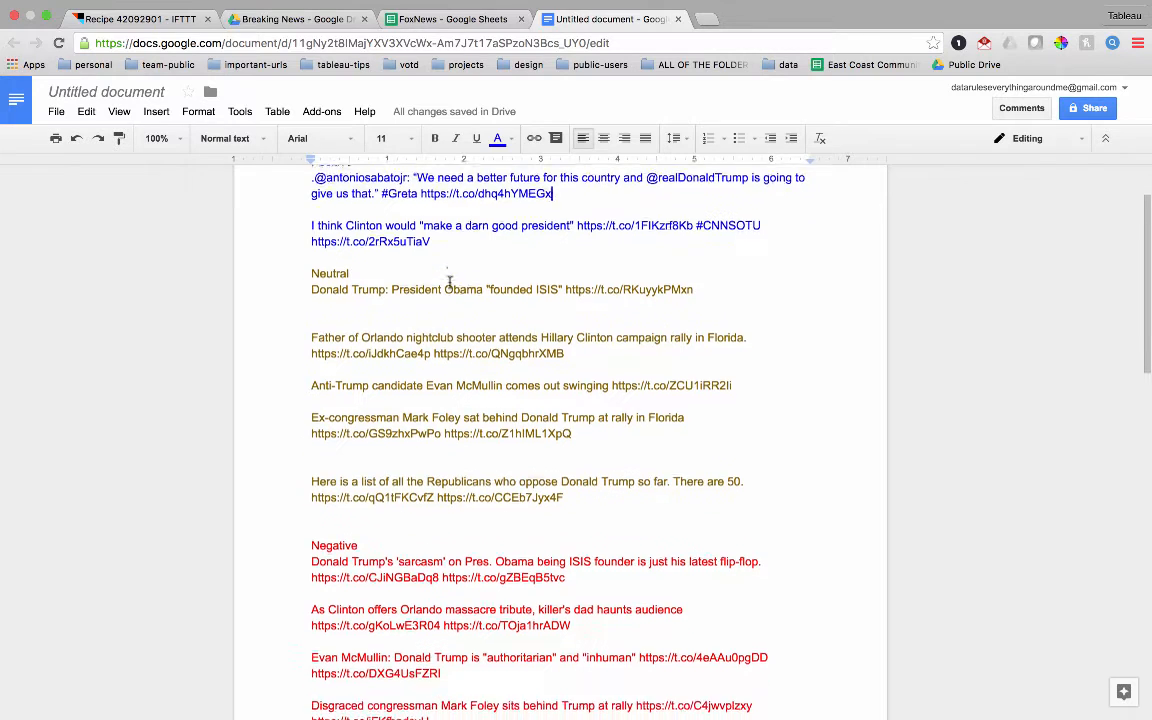
left_click_drag(305, 287, 865, 306)
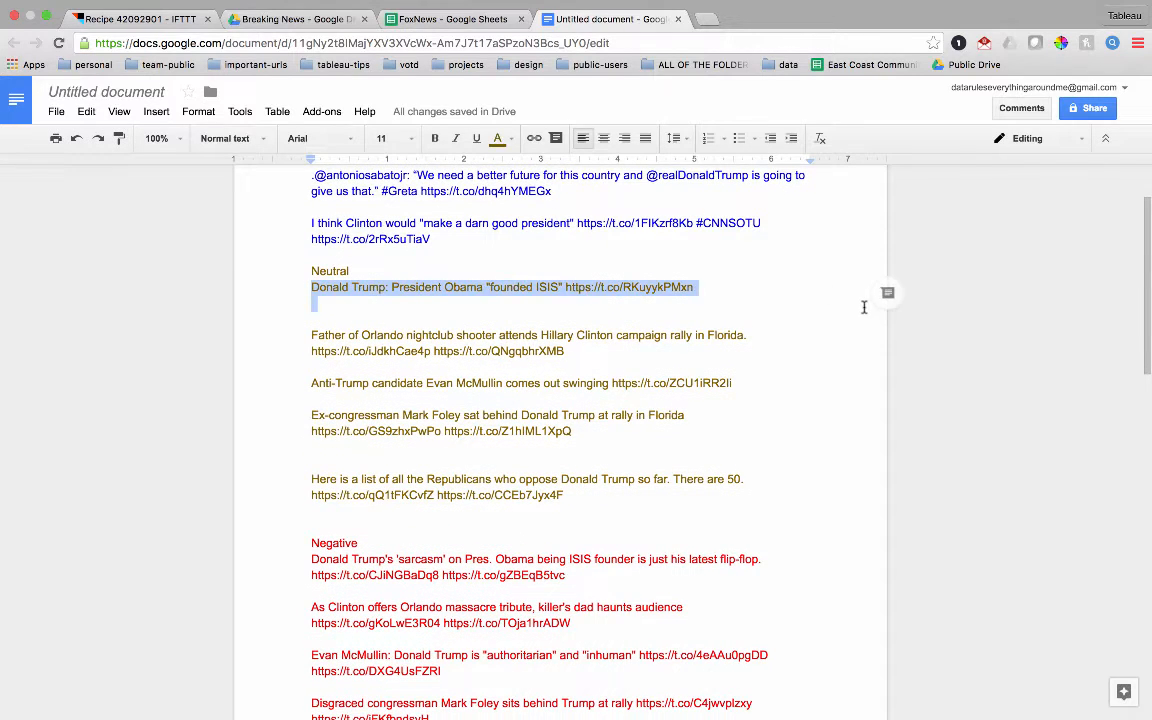
key("BackSpace")
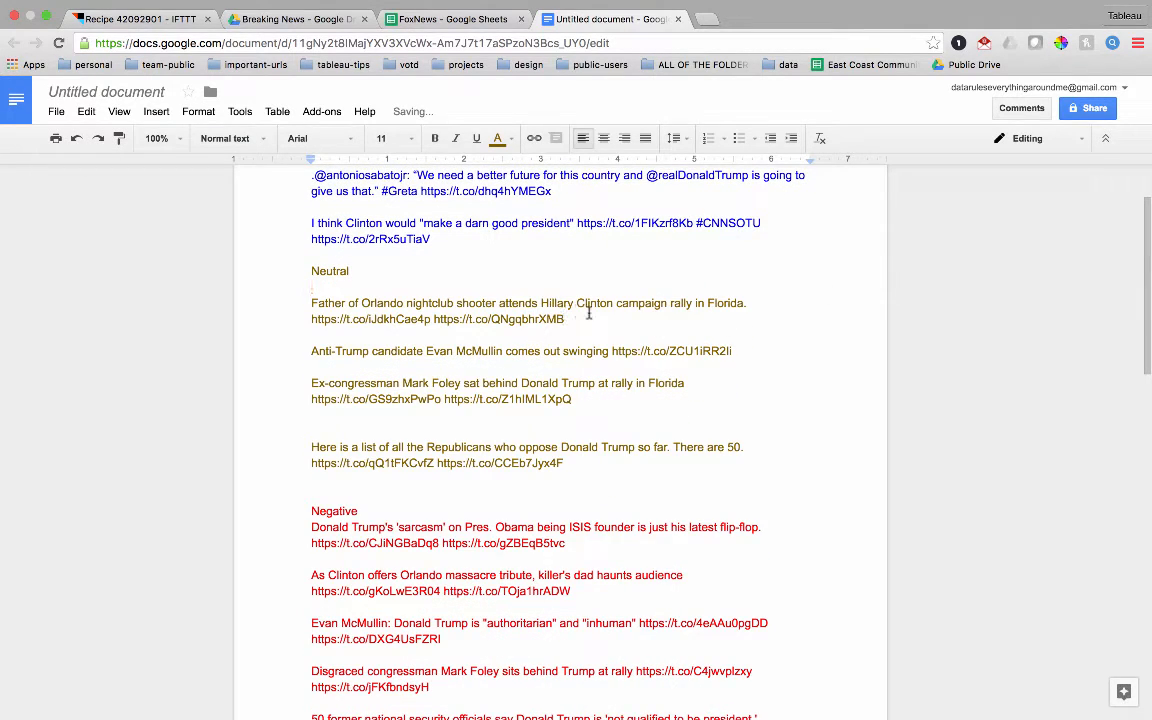
left_click_drag(578, 319, 290, 301)
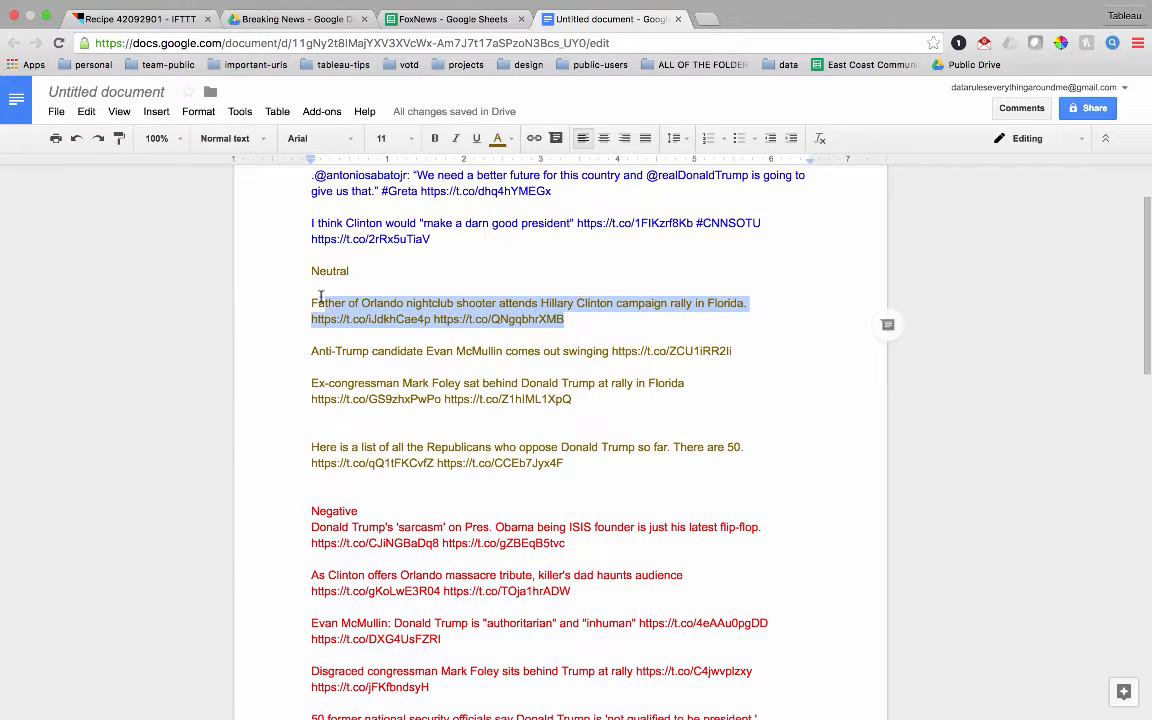
left_click(695, 325)
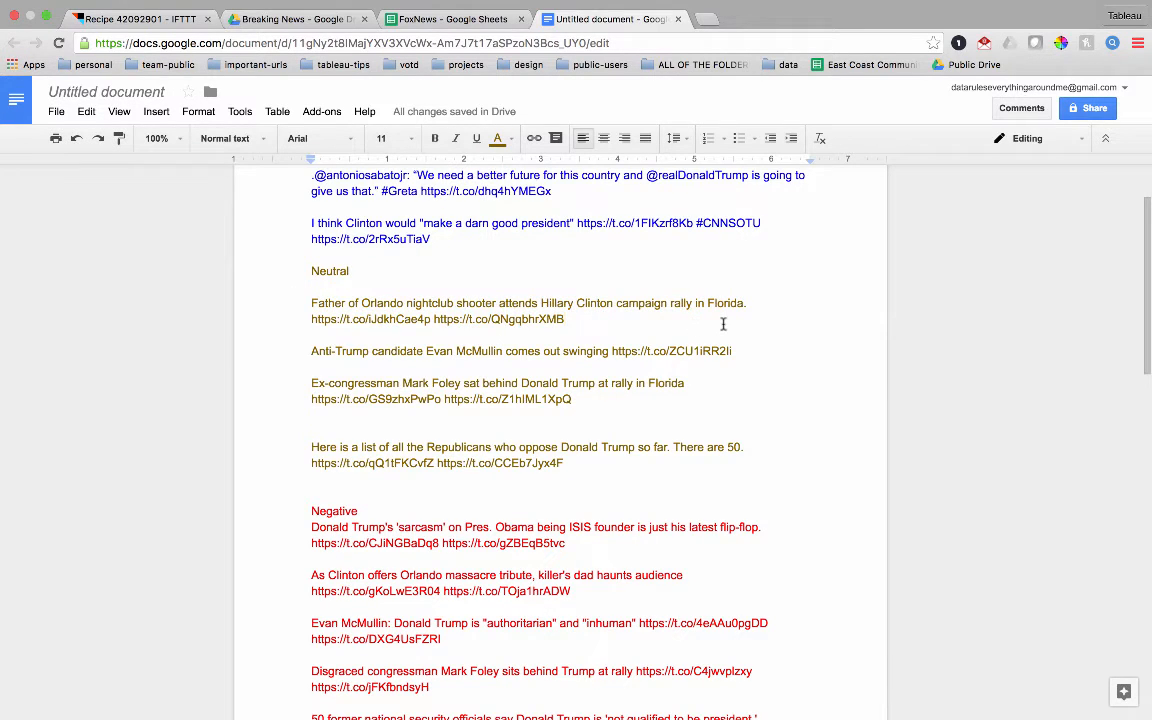
- Undo the deletion of the "founded ISIS" tweet in the Neutral group
scroll(725, 324, "down", 2)
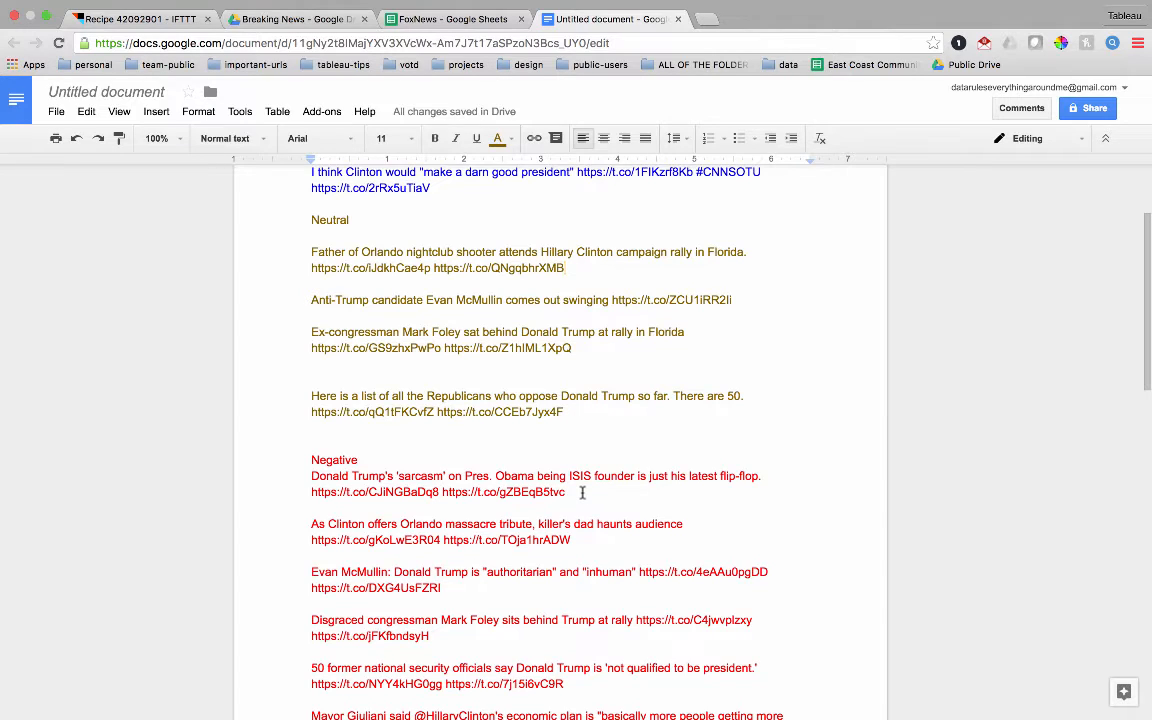
key("super+z")
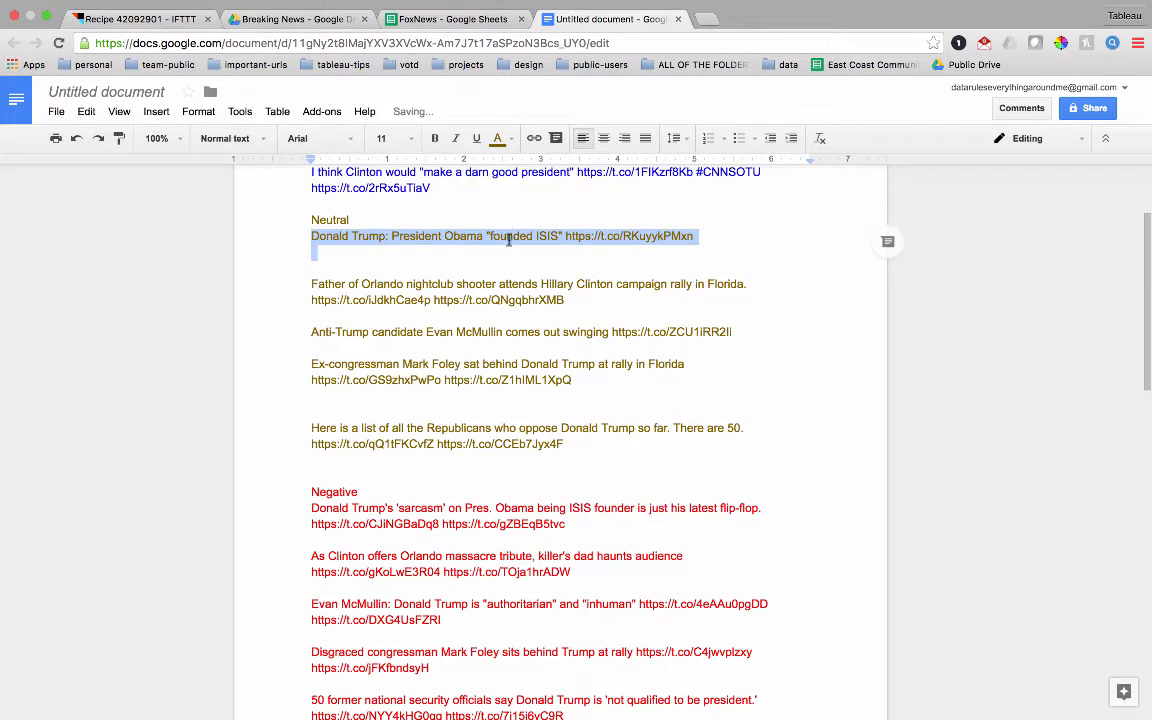
left_click(720, 257)
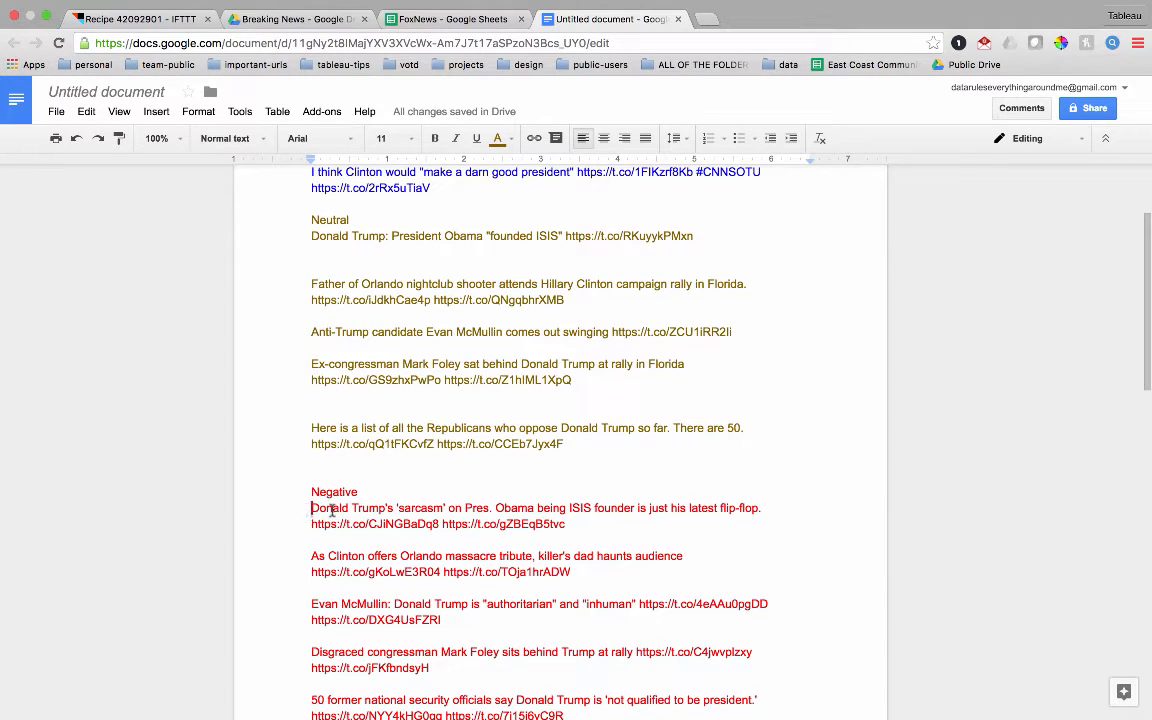
- Compare the negative "sarcasm" tweet's wording with the neutral "founded ISIS" tweet
left_click_drag(311, 509, 396, 510)
left_click(790, 541)
left_click(692, 236)
left_click_drag(699, 234, 375, 224)
double_click(758, 392)
- Compare the neutral and negative tweets about the Orlando shooter's father attending the Clinton rally
scroll(813, 516, "down", 6)
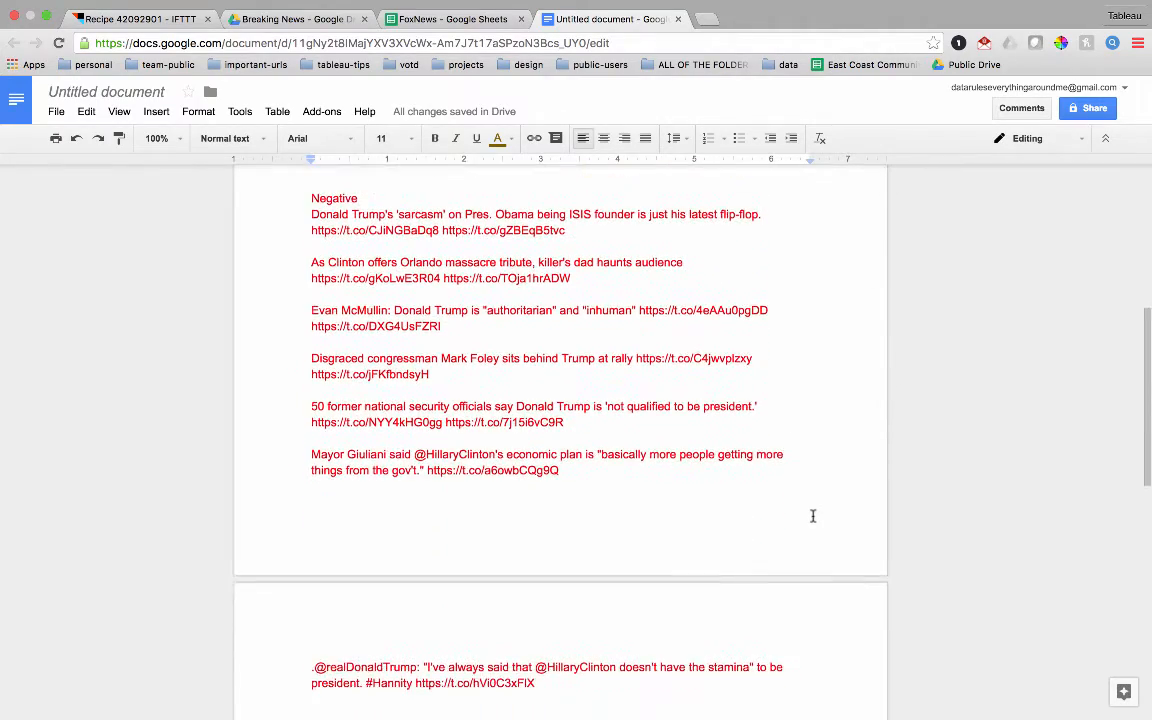
scroll(813, 516, "up", 5)
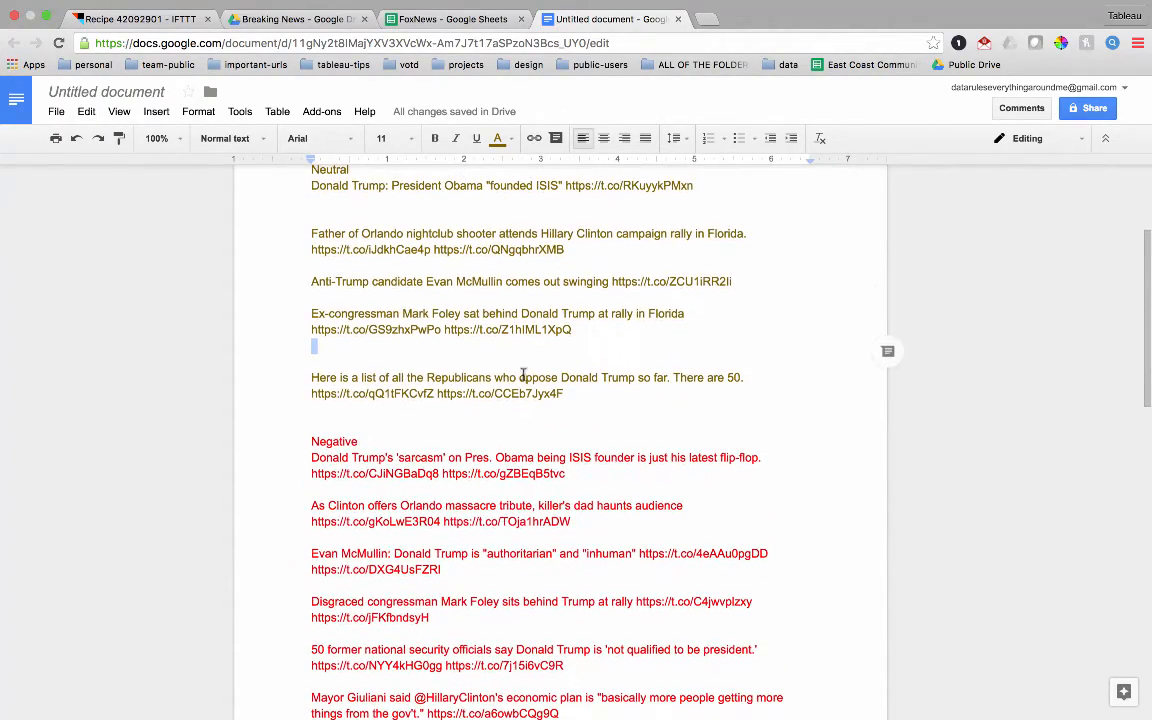
left_click(488, 233)
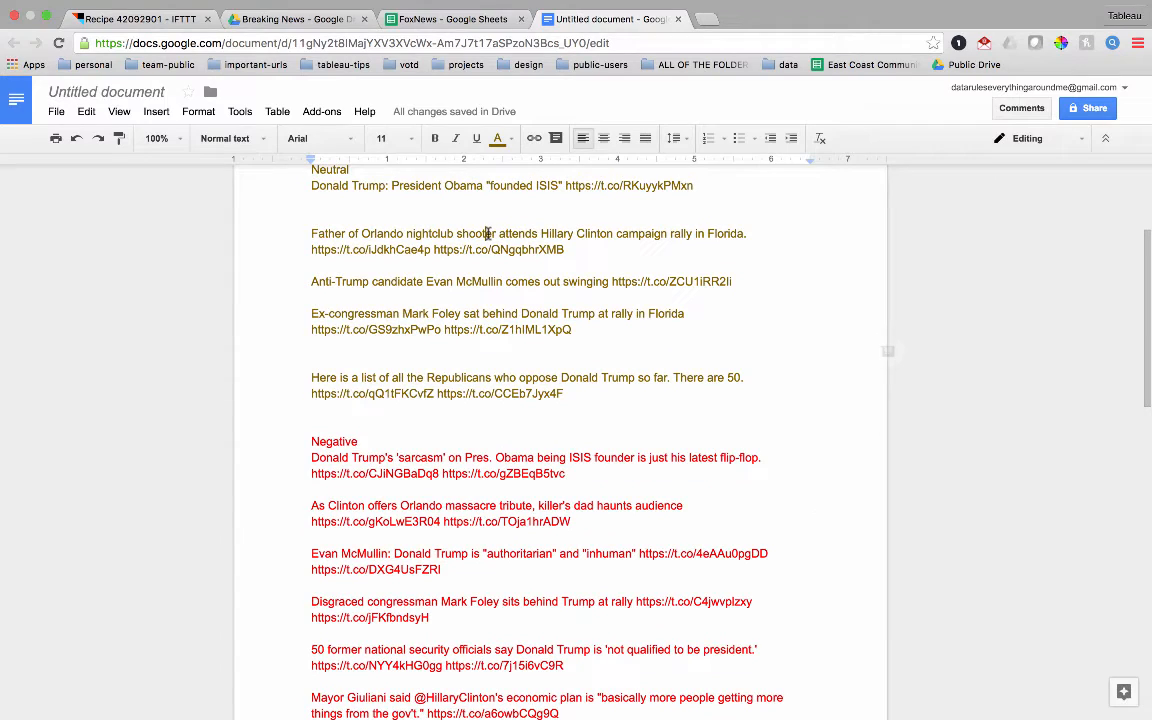
left_click(586, 528)
- Compare the negative Evan McMullin tweet, including the words "authoritarian" and "inhuman", with its neutral counterpart
scroll(447, 570, "down", 1)
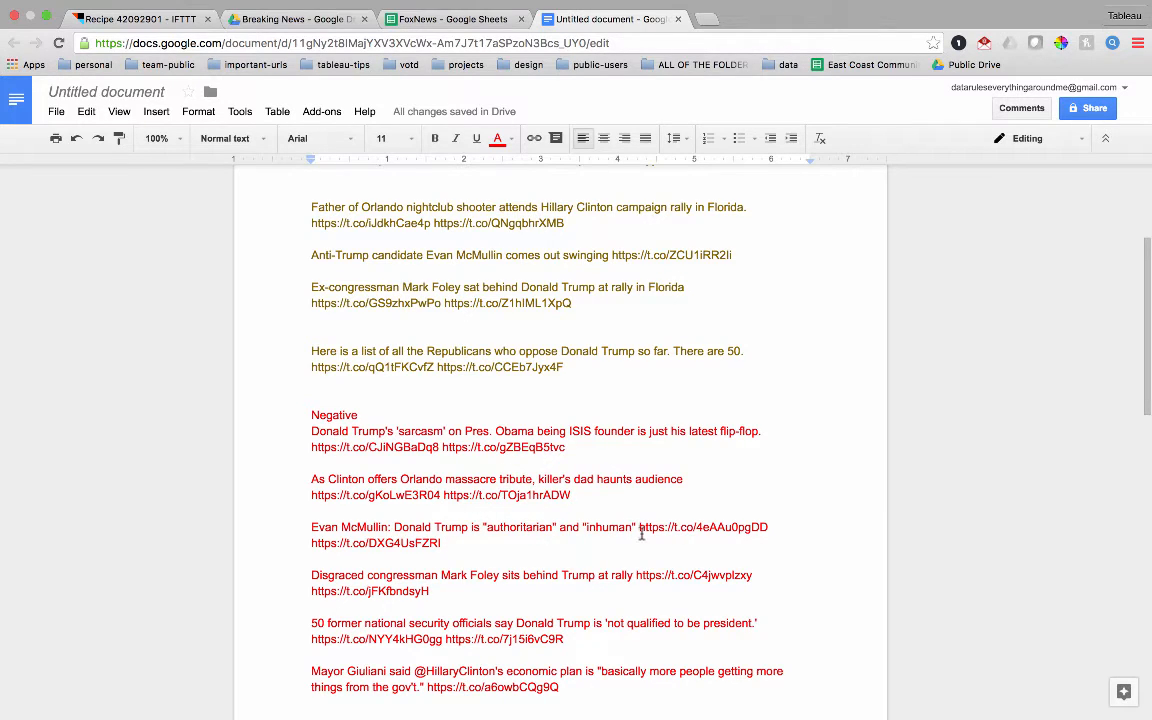
left_click_drag(448, 542, 304, 533)
left_click(324, 530)
left_click_drag(743, 254, 295, 255)
left_click(532, 548)
left_click_drag(479, 527, 561, 526)
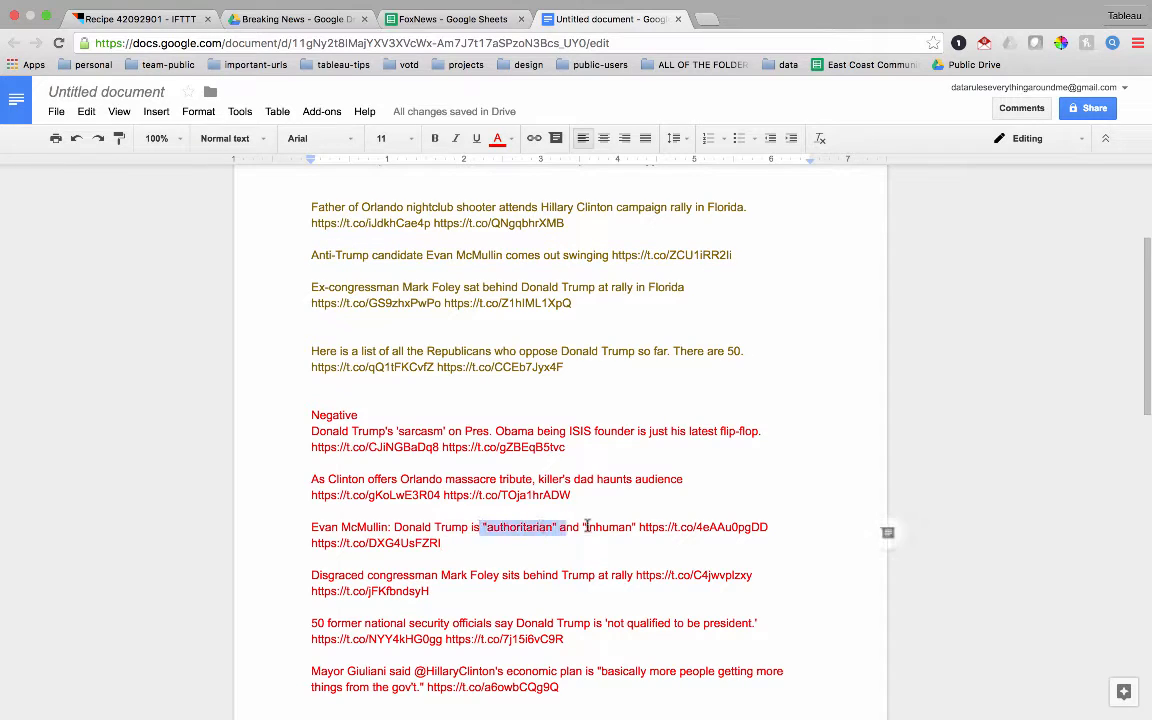
left_click(585, 526)
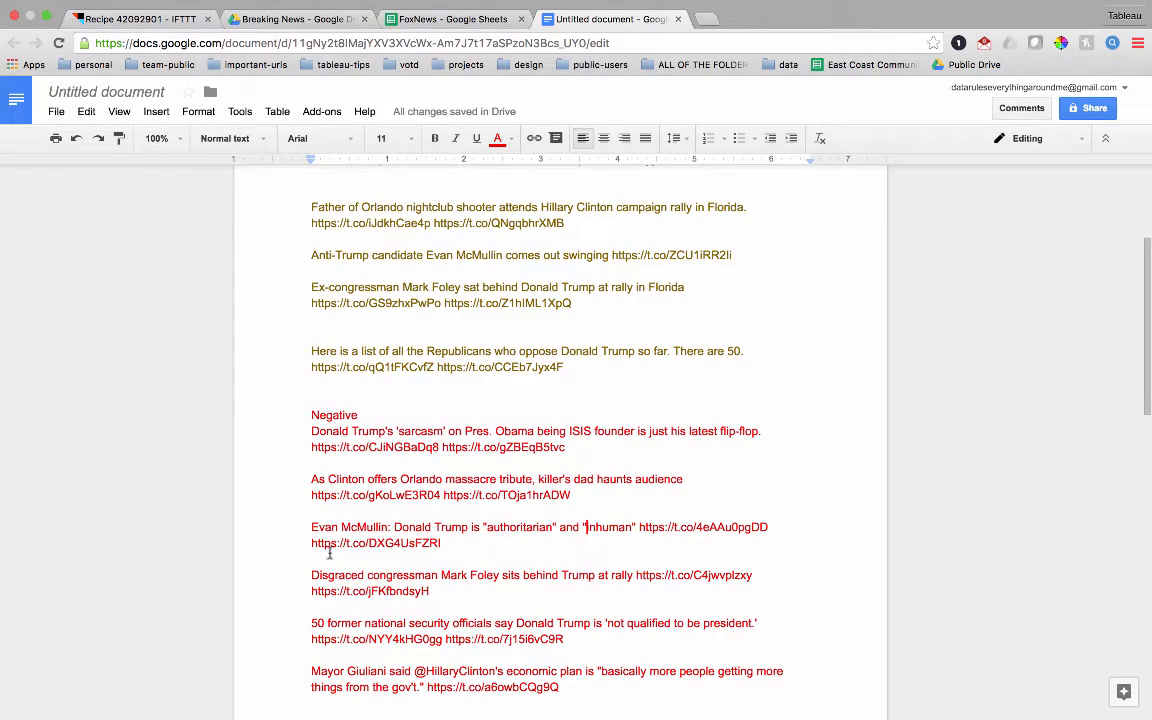
left_click(430, 333)
- Examine the negative phrases "Disgraced congressman" and "not qualified to be president", and return to the start of the document
left_click_drag(440, 575, 323, 573)
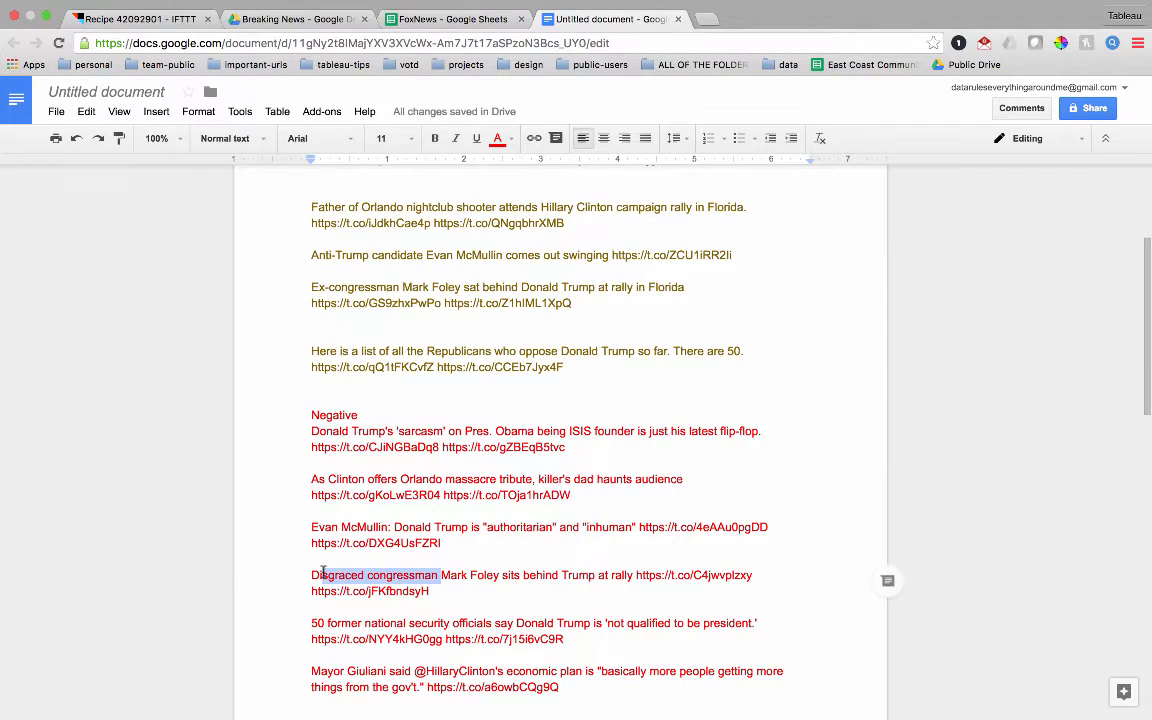
left_click(459, 590)
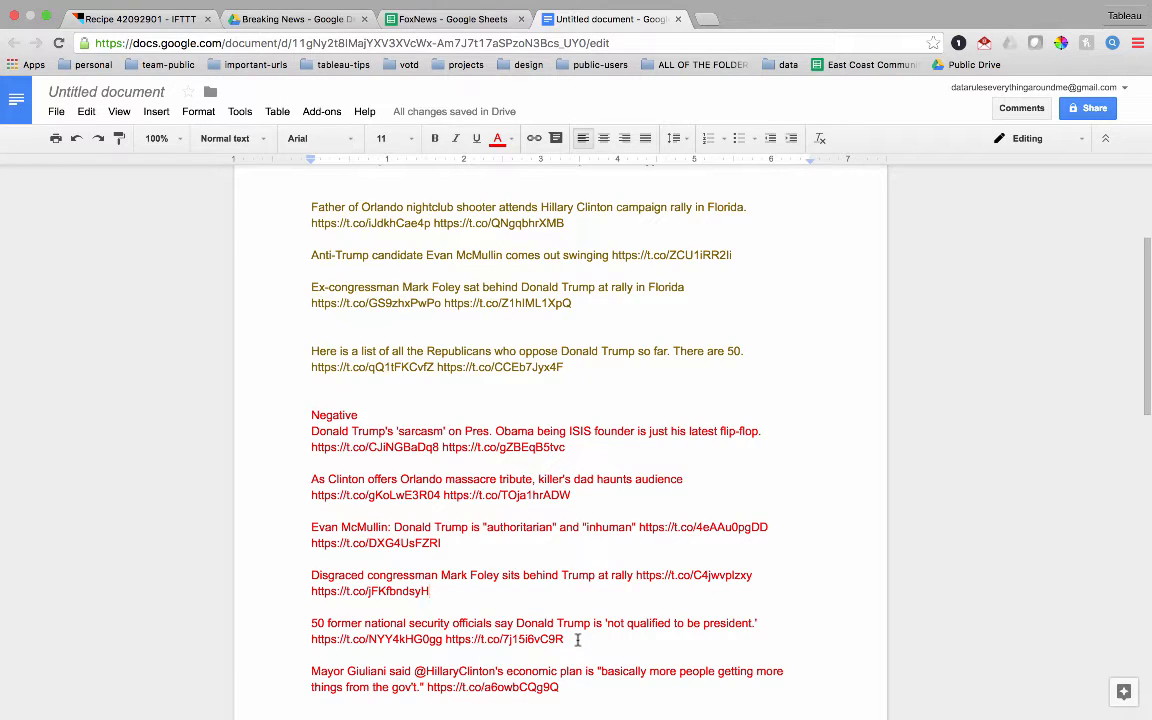
left_click_drag(596, 624, 760, 623)
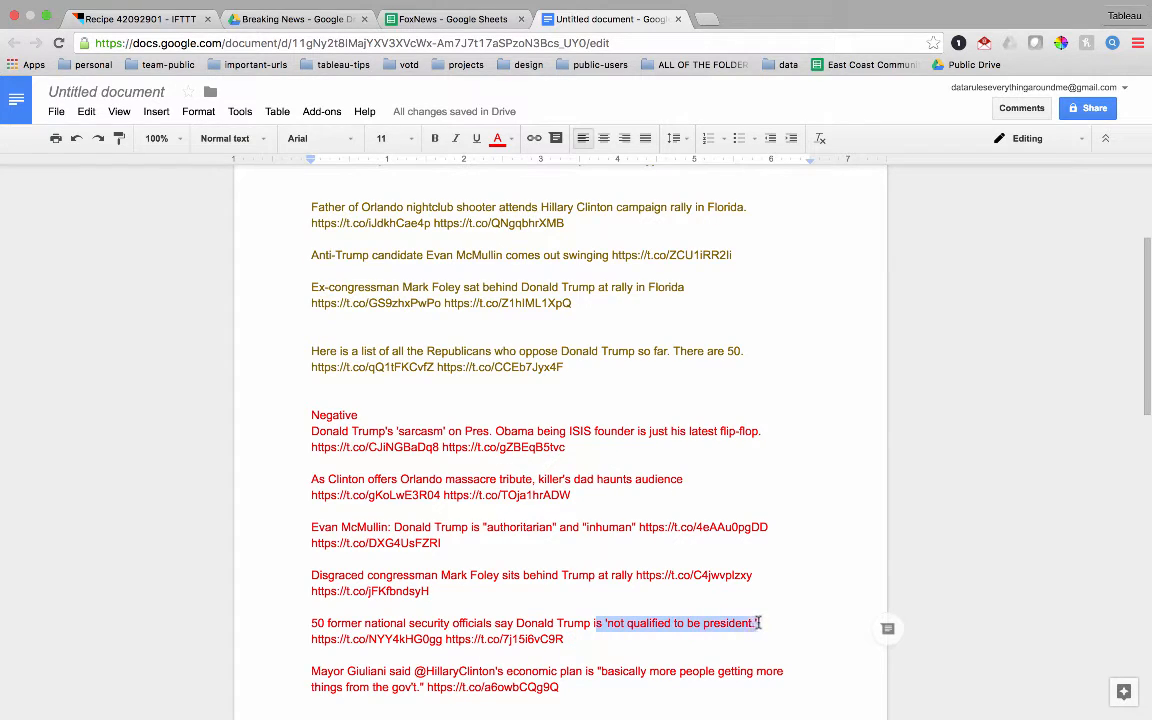
left_click(738, 591)
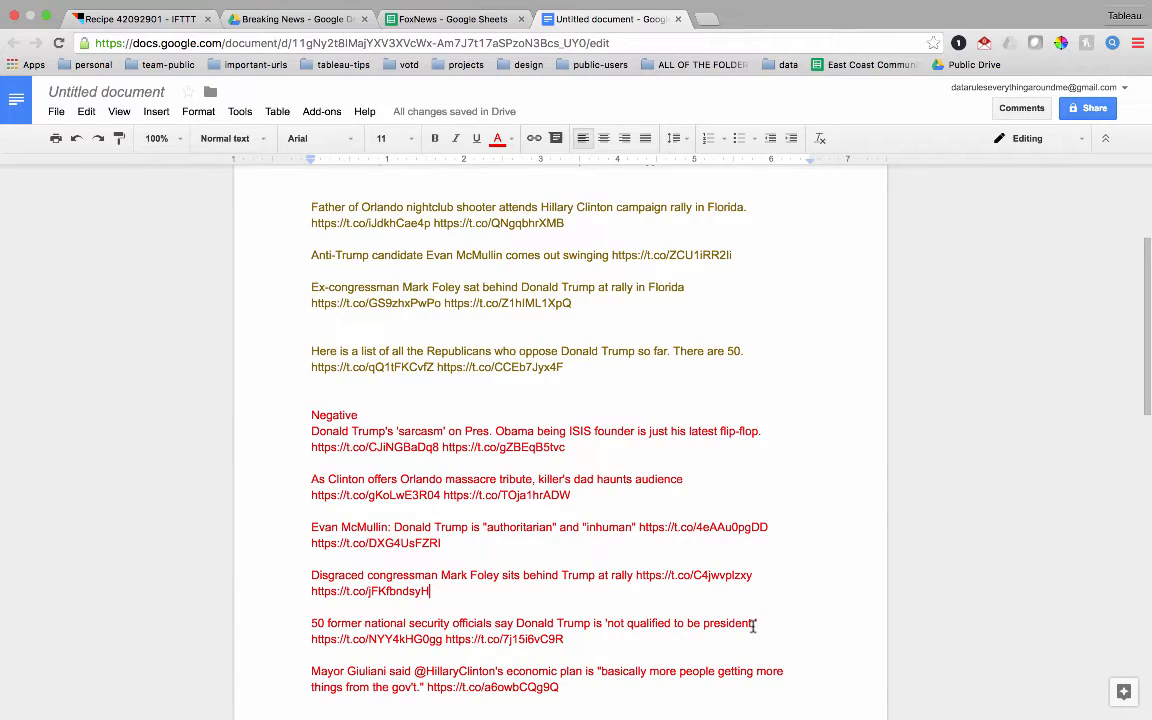
scroll(753, 625, "up", 5)
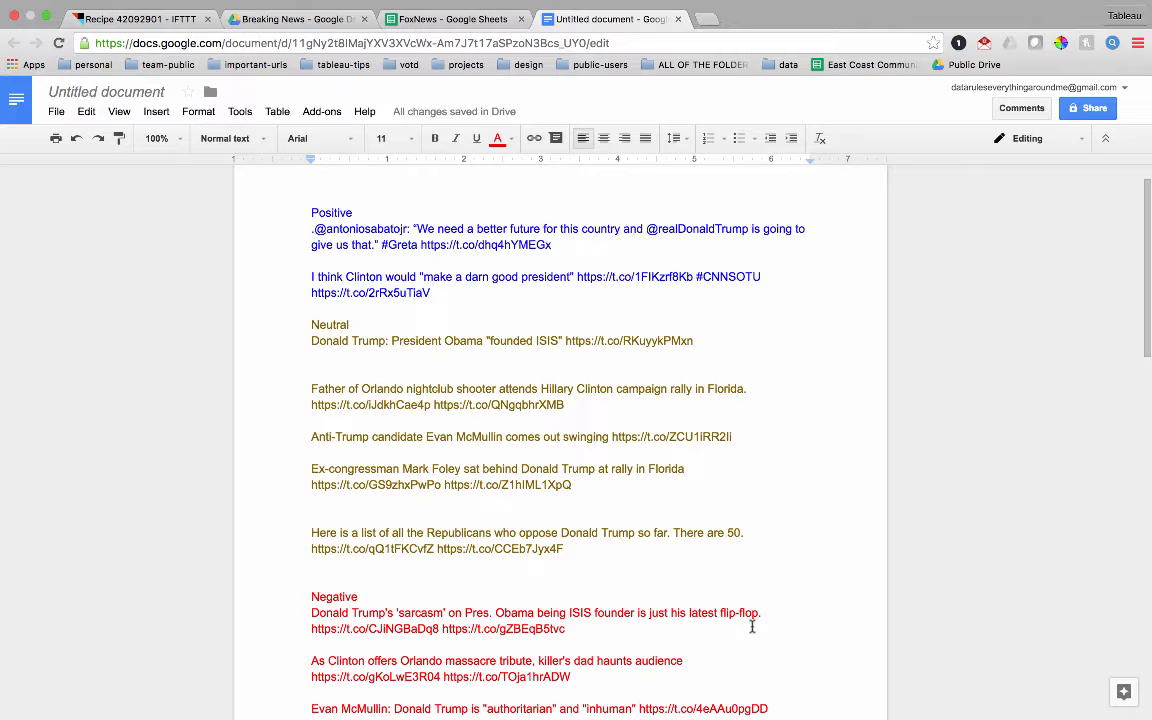
- Switch to RapidMiner Studio and open the split-clean-and-structure-all-the-data process from the local repository
key("ctrl+Up")
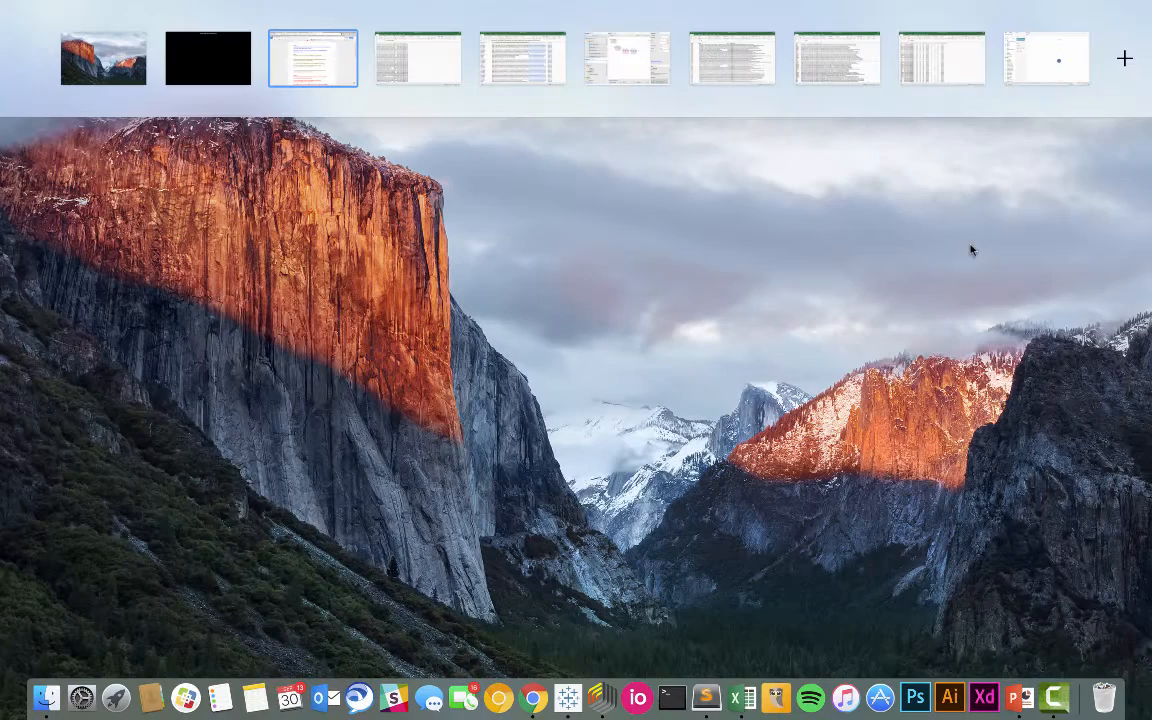
left_click(625, 60)
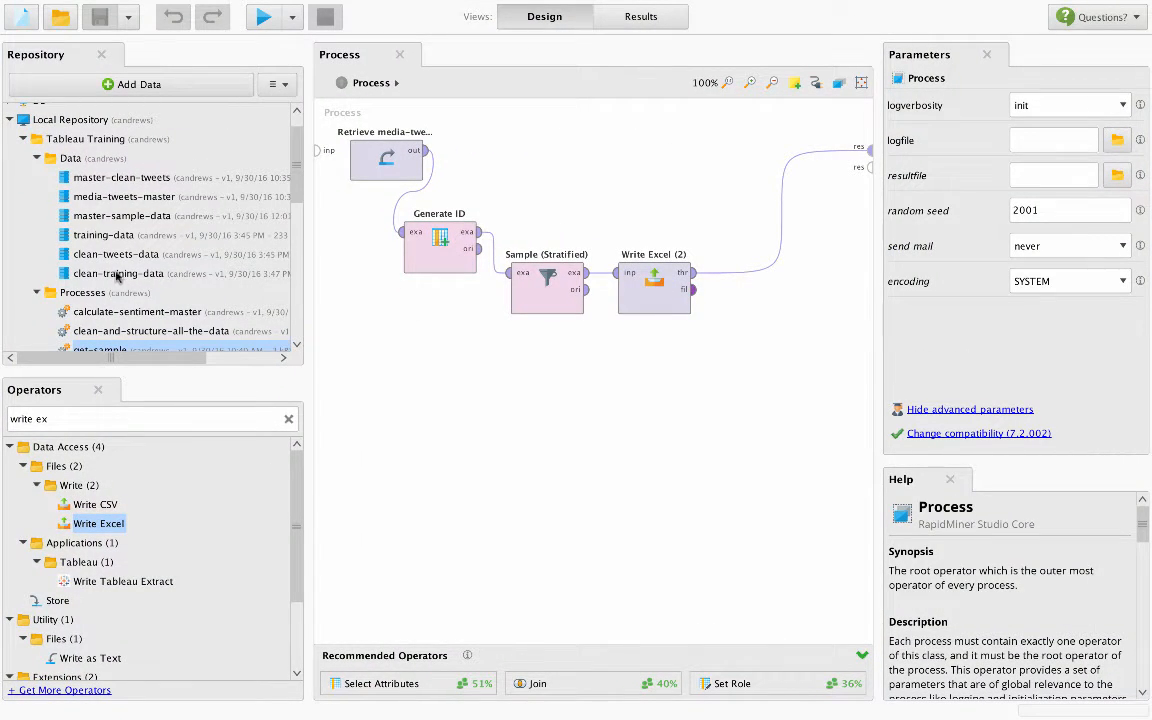
scroll(116, 280, "down", 5)
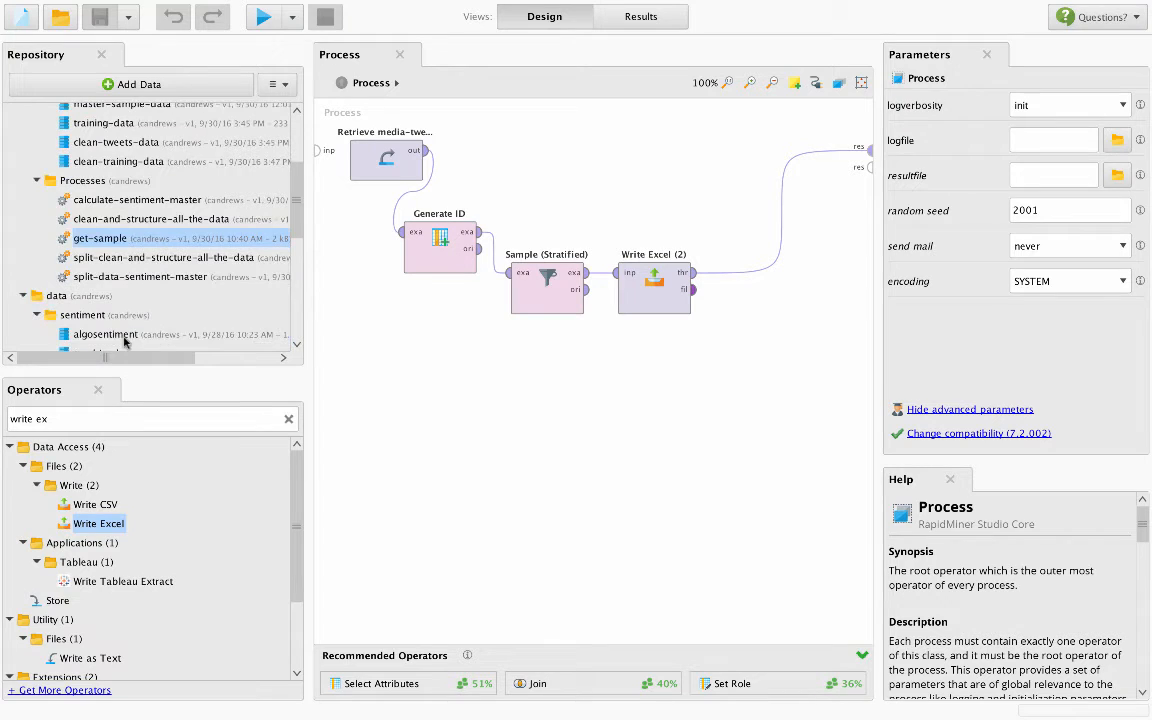
left_click(110, 259)
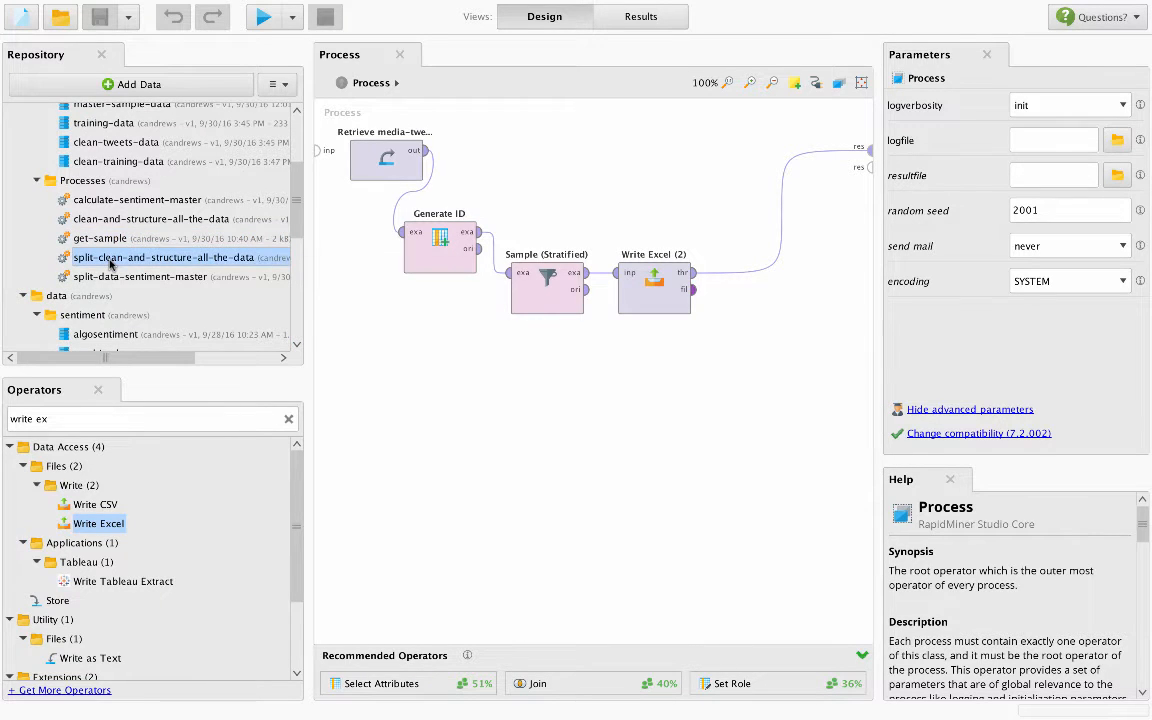
double_click(110, 259)
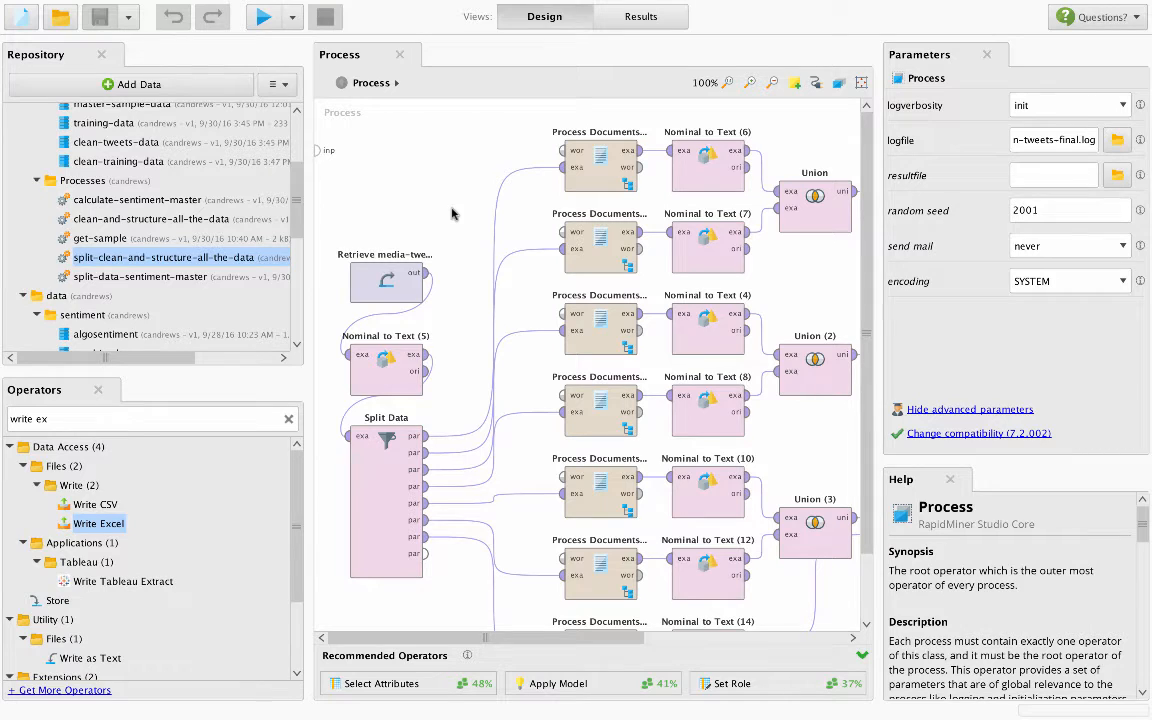
- Review the parameters of the Retrieve media-tweets-master, Nominal to Text (5) and Split Data operators
left_click(403, 287)
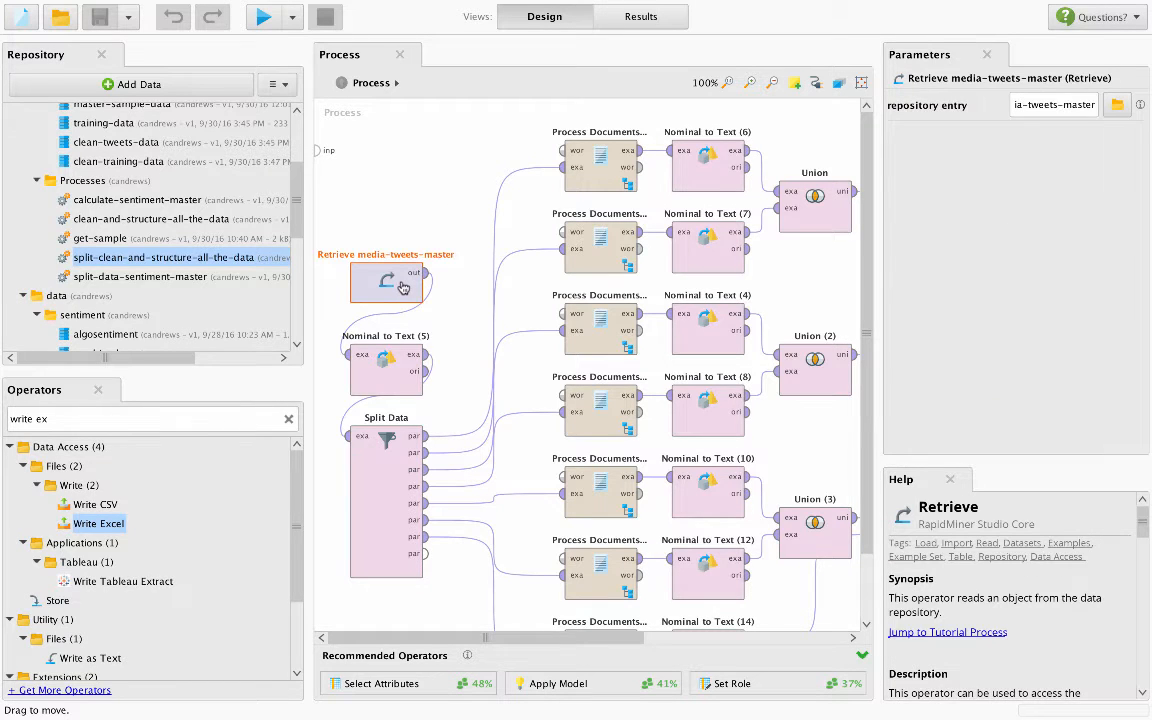
left_click(385, 381)
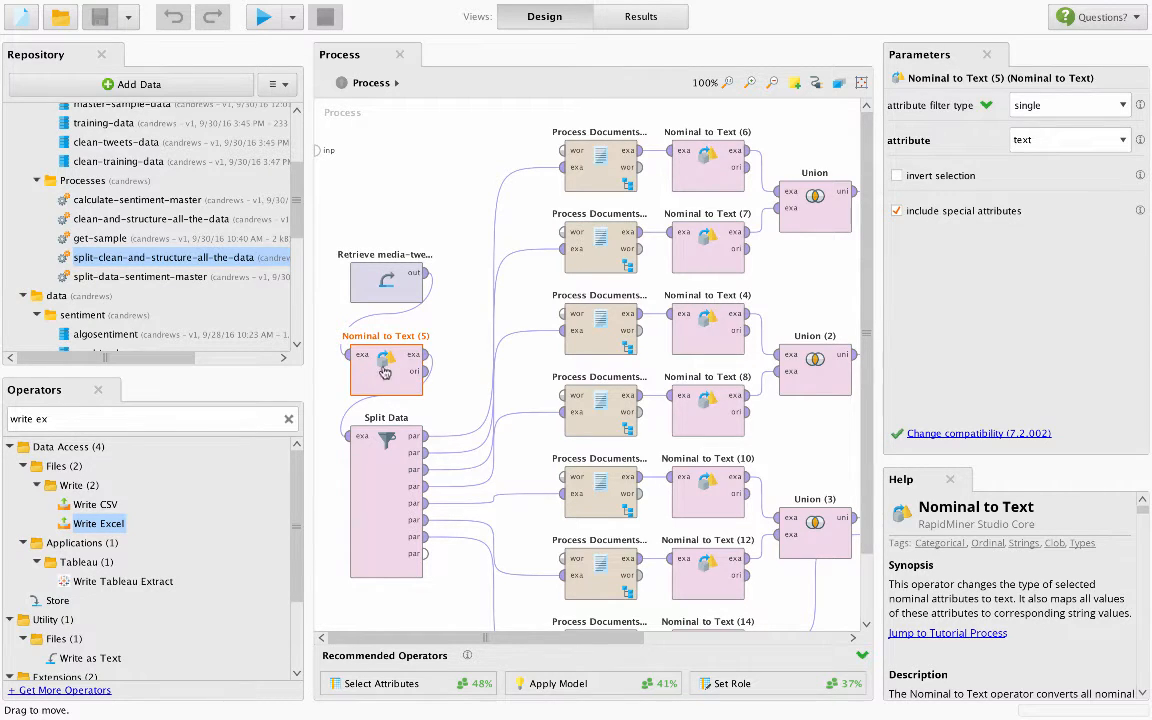
left_click(381, 442)
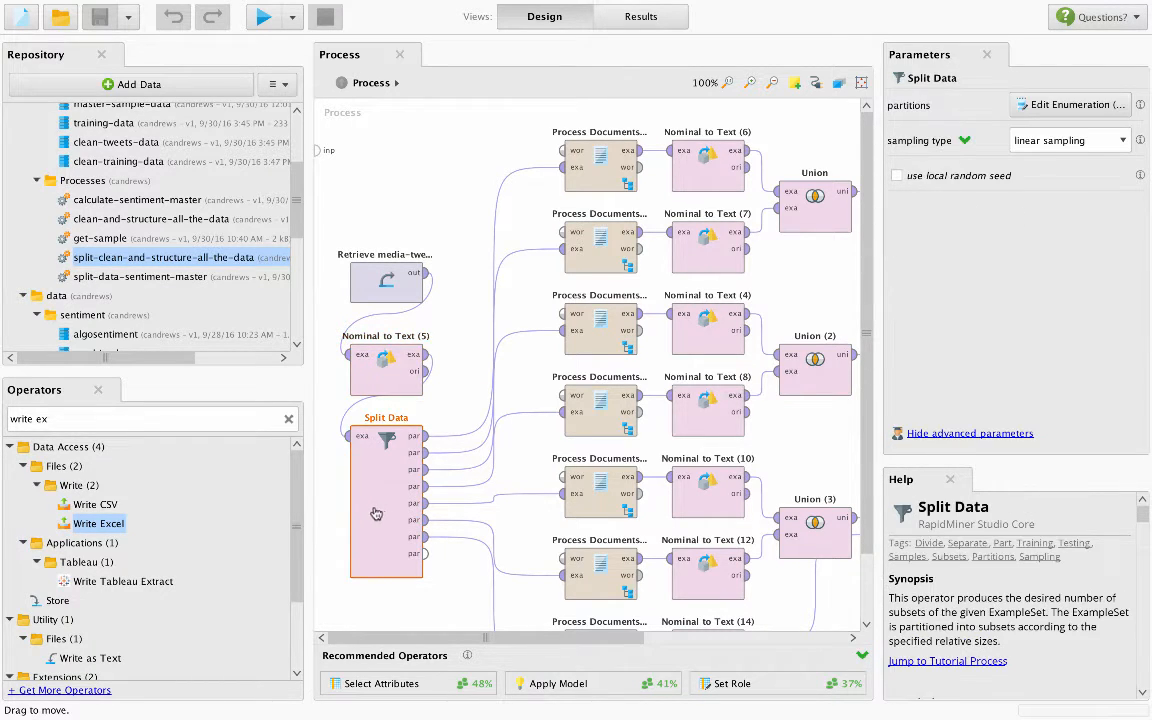
- Inspect each partition ratio of the Split Data operator and close the list without saving changes
left_click(1075, 105)
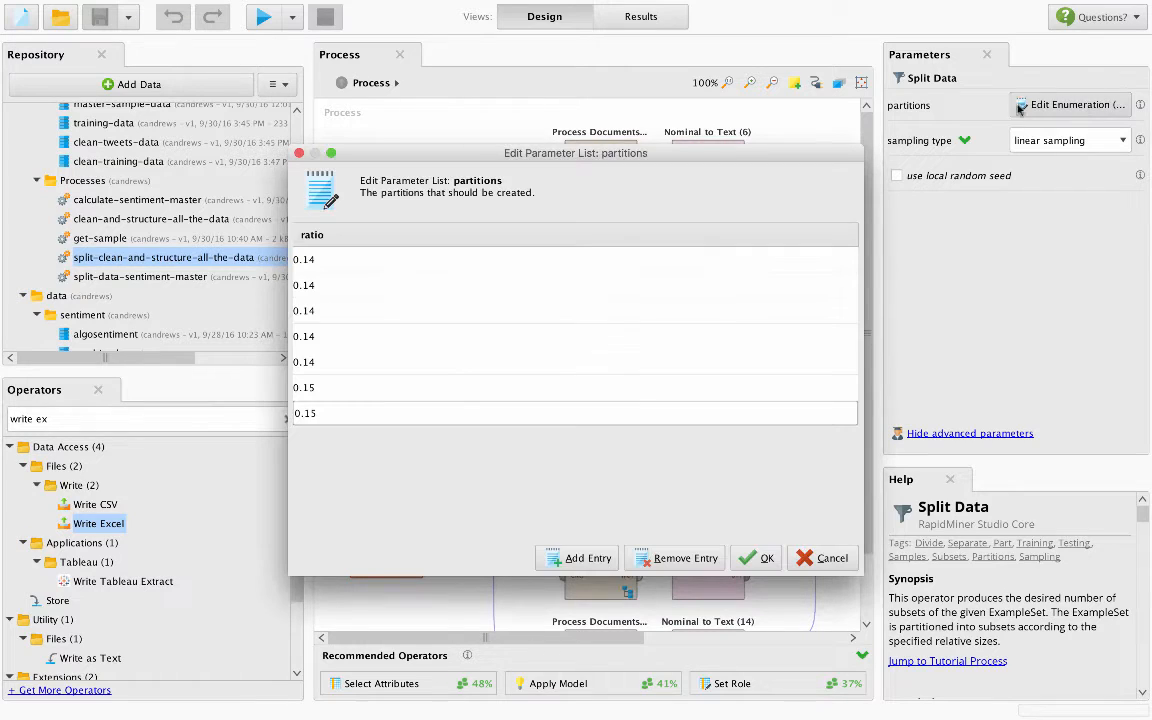
left_click(329, 261)
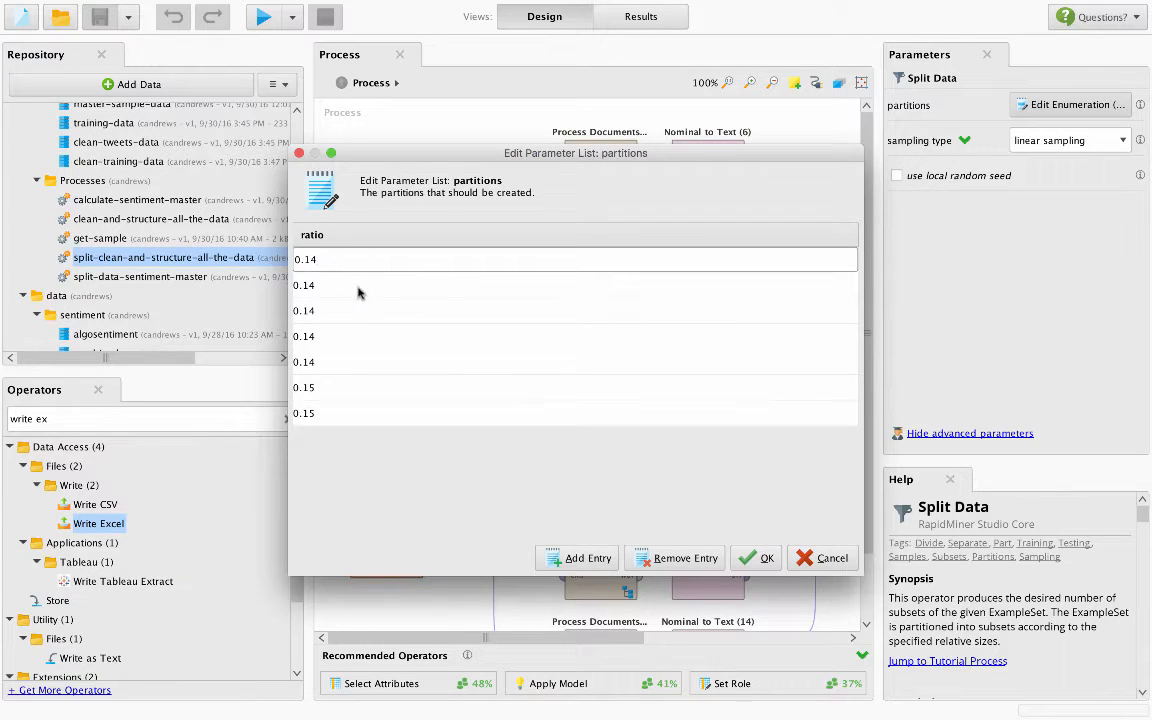
left_click(357, 287)
left_click(358, 311)
left_click(350, 338)
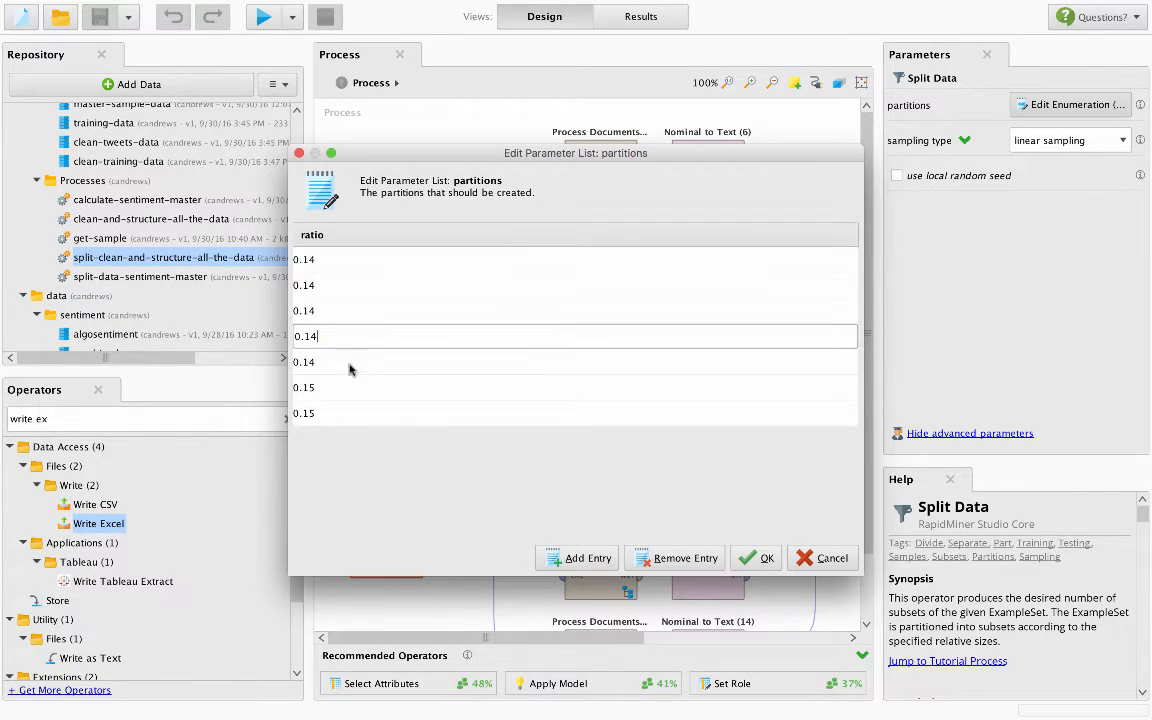
left_click(348, 362)
left_click(343, 388)
left_click(335, 413)
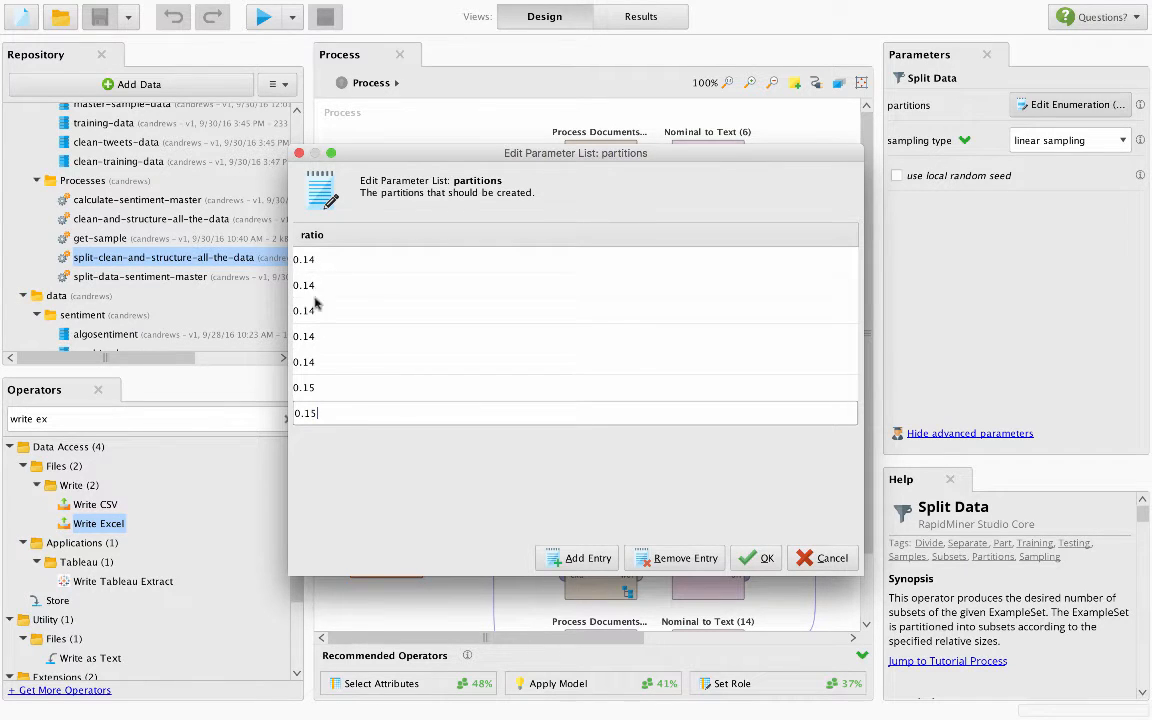
left_click(826, 556)
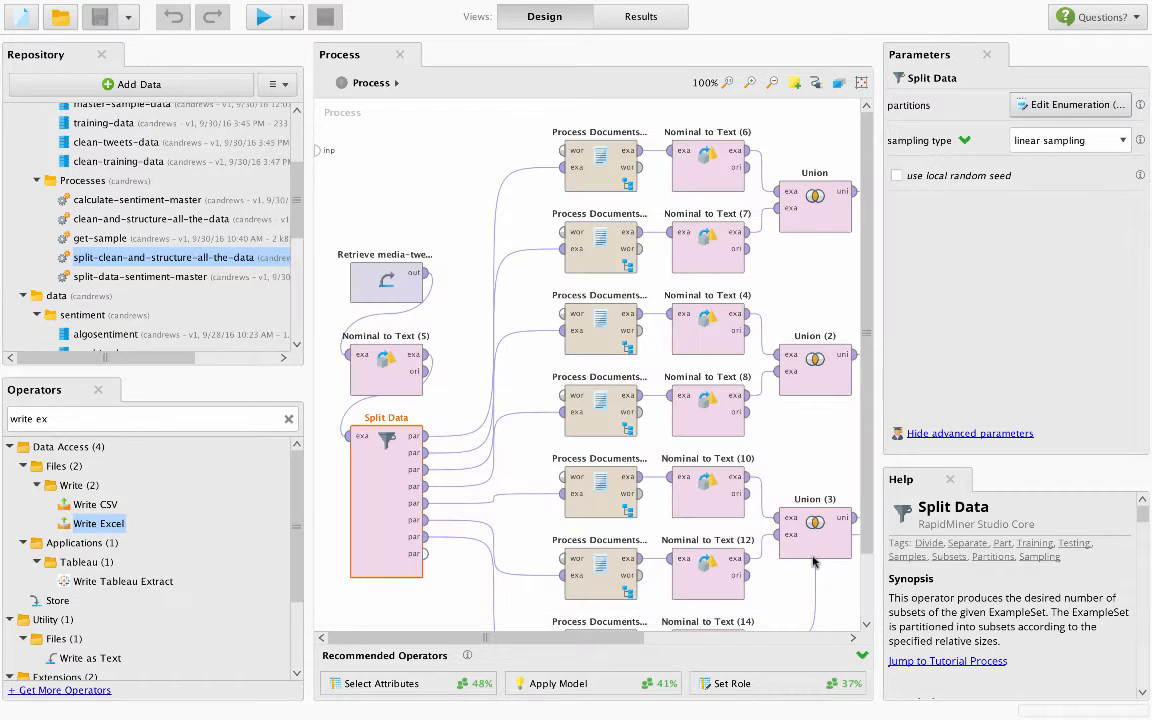
- Open the first Process Documents from Data subprocess and review its Tokenize and Filter Tokens (by Content) parameters
left_click(604, 168)
double_click(604, 168)
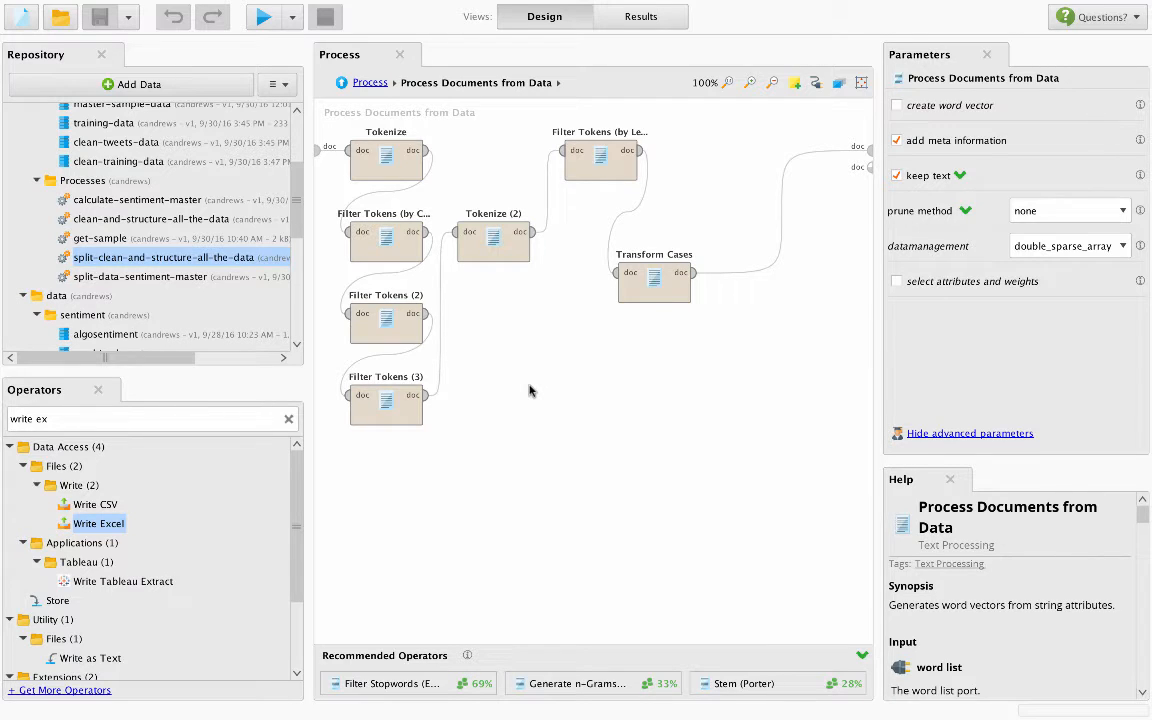
left_click(374, 160)
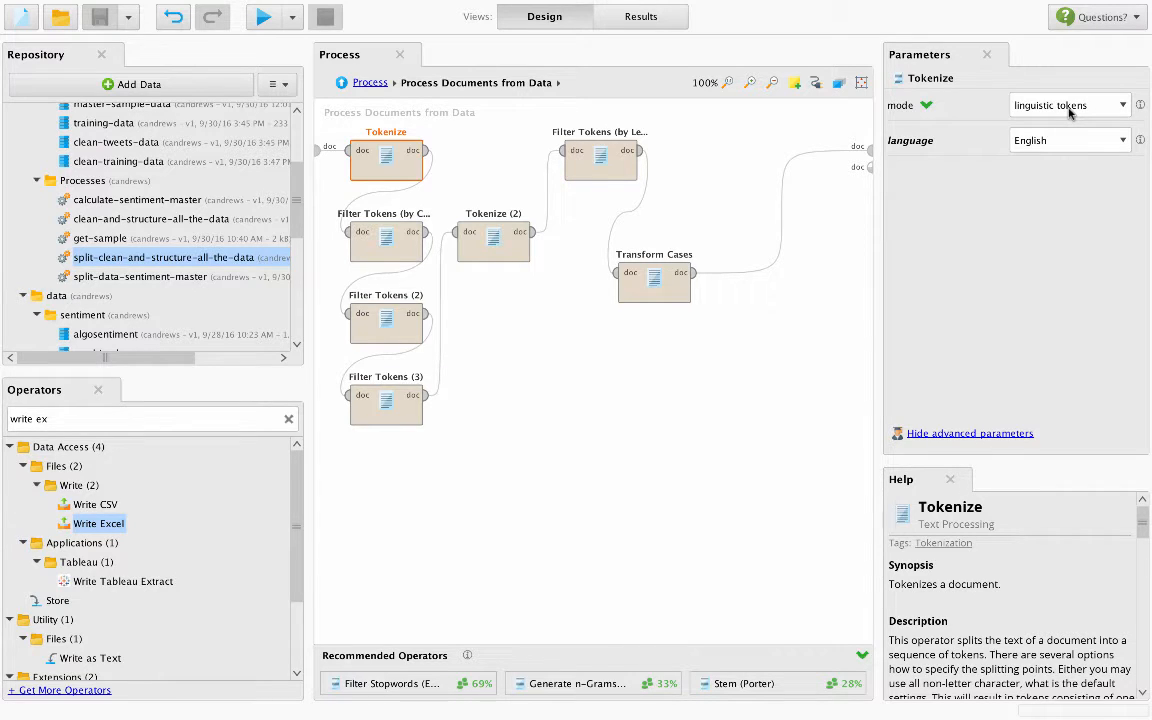
left_click(397, 255)
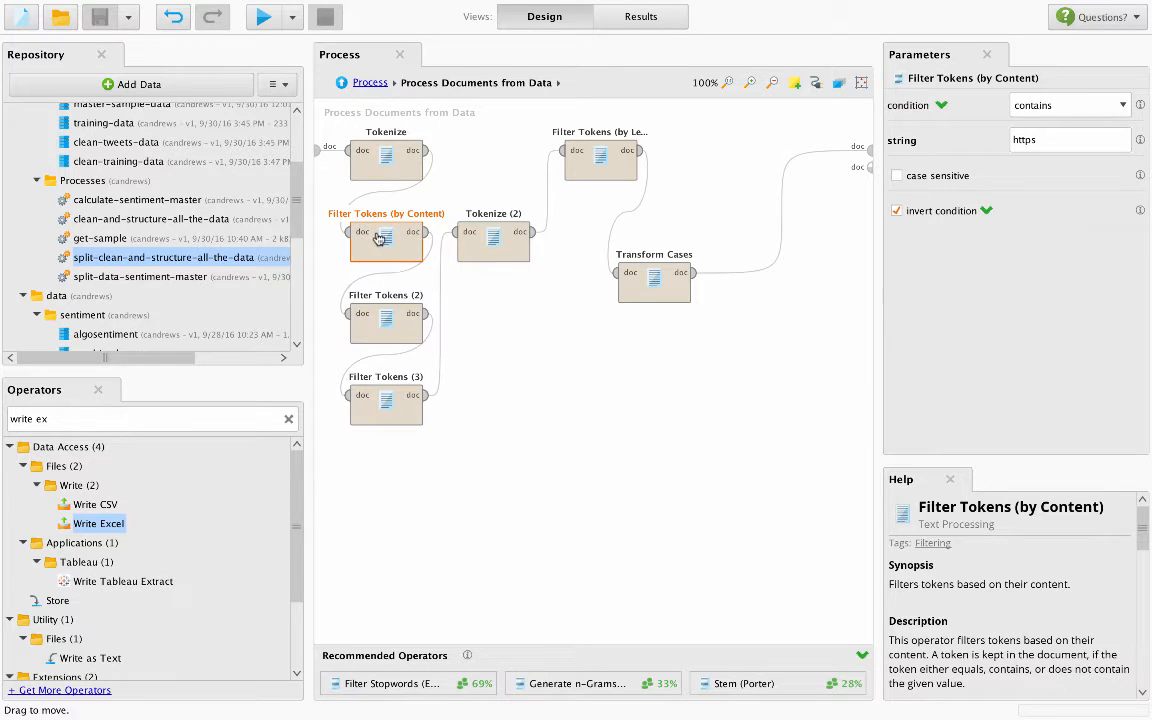
- Review and compare the filter conditions of the three Filter Tokens (by Content) operators and check the Tokenize (2) mode
left_click(382, 318)
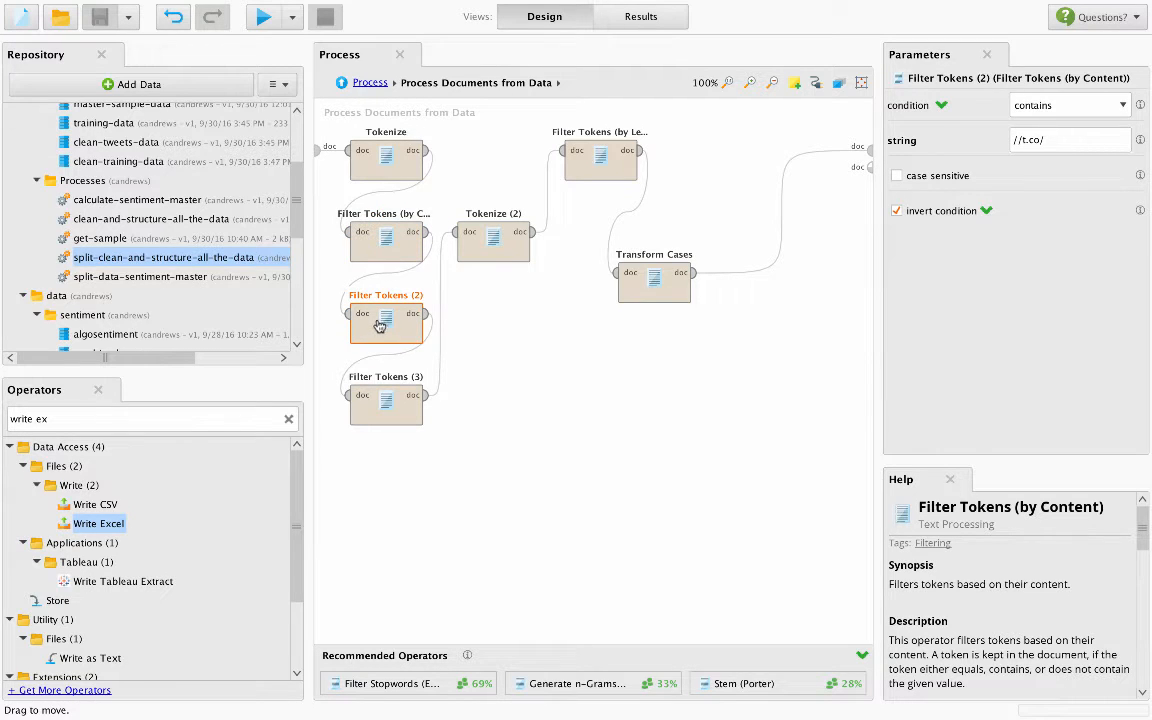
left_click(384, 247)
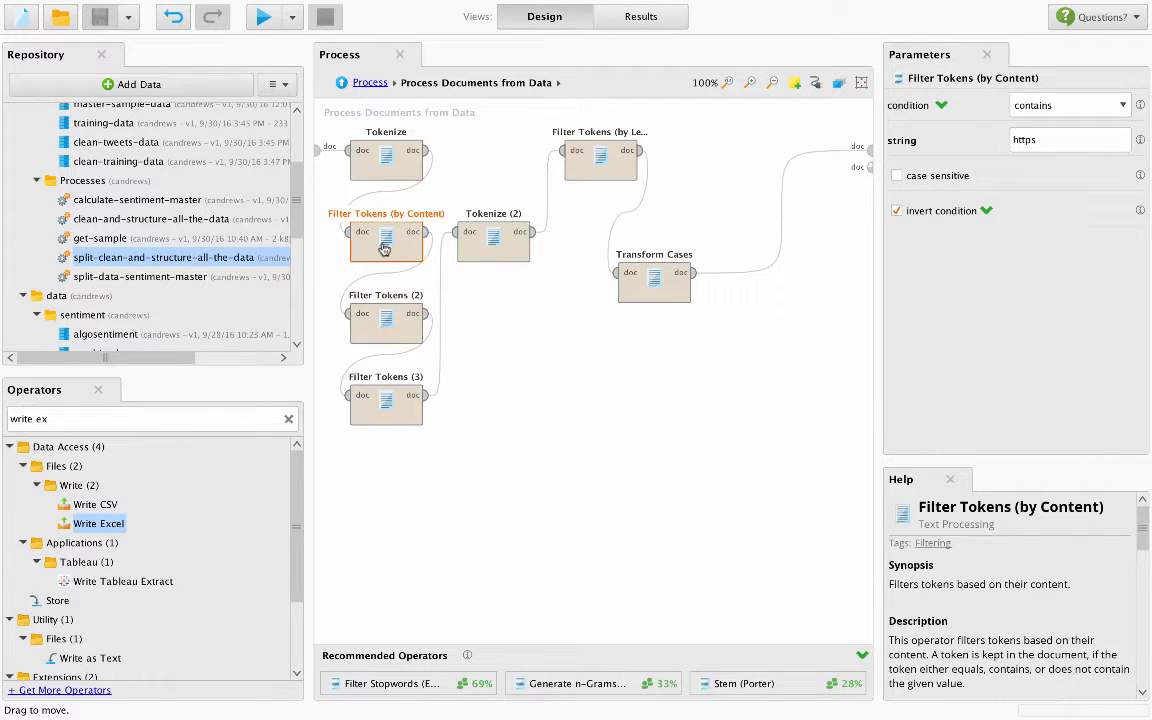
left_click(369, 325)
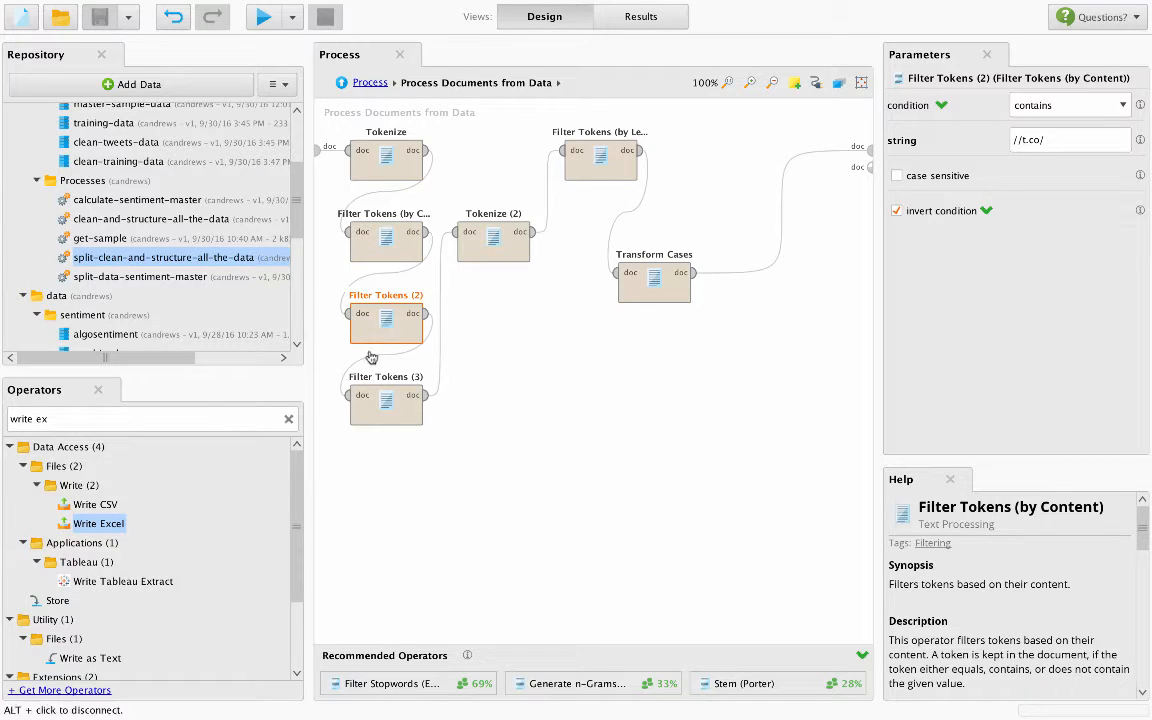
left_click(377, 401)
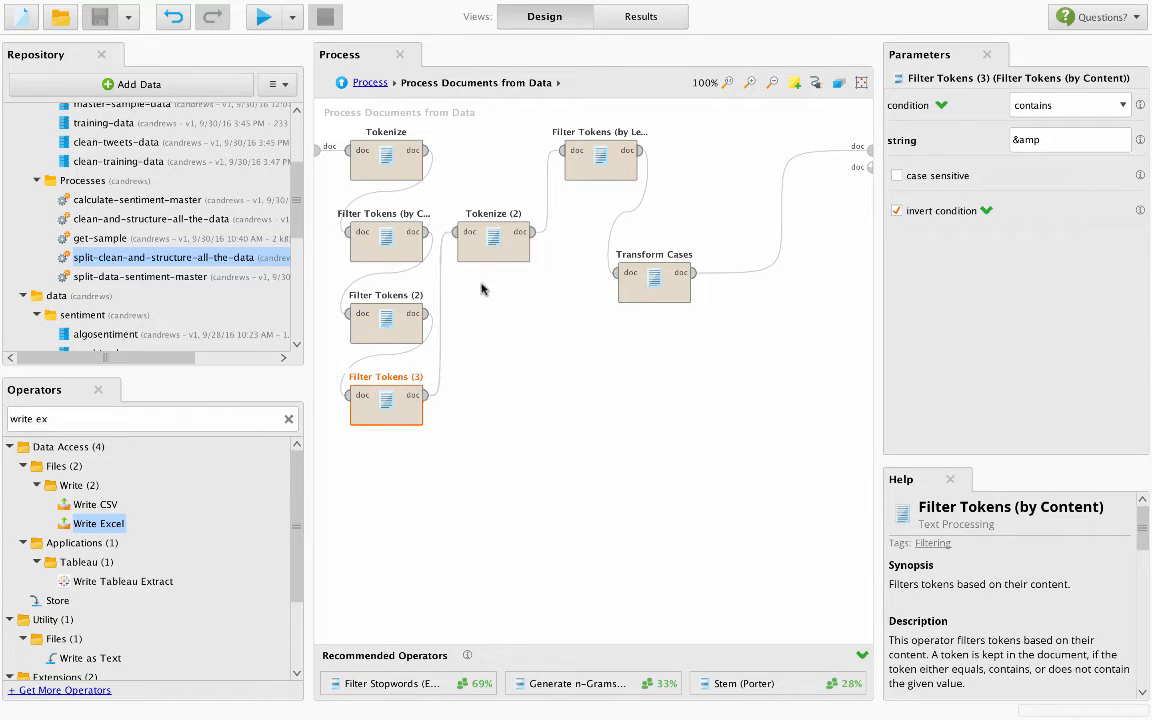
left_click(489, 248)
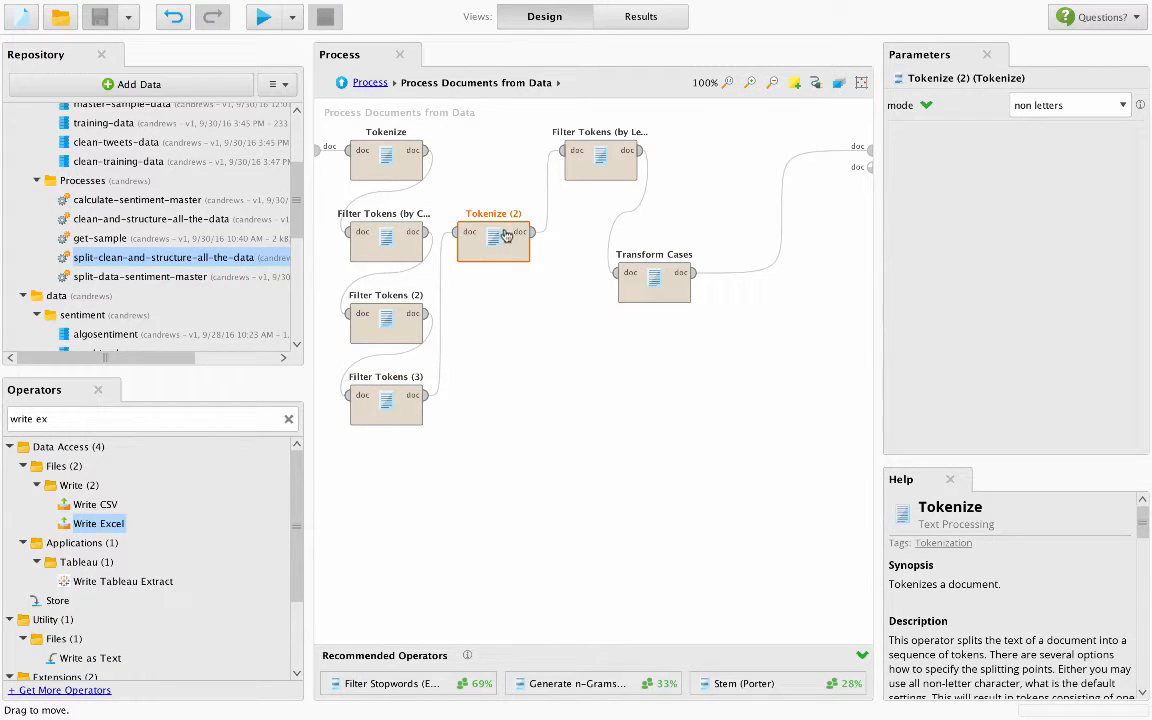
left_click(385, 240)
left_click(388, 319)
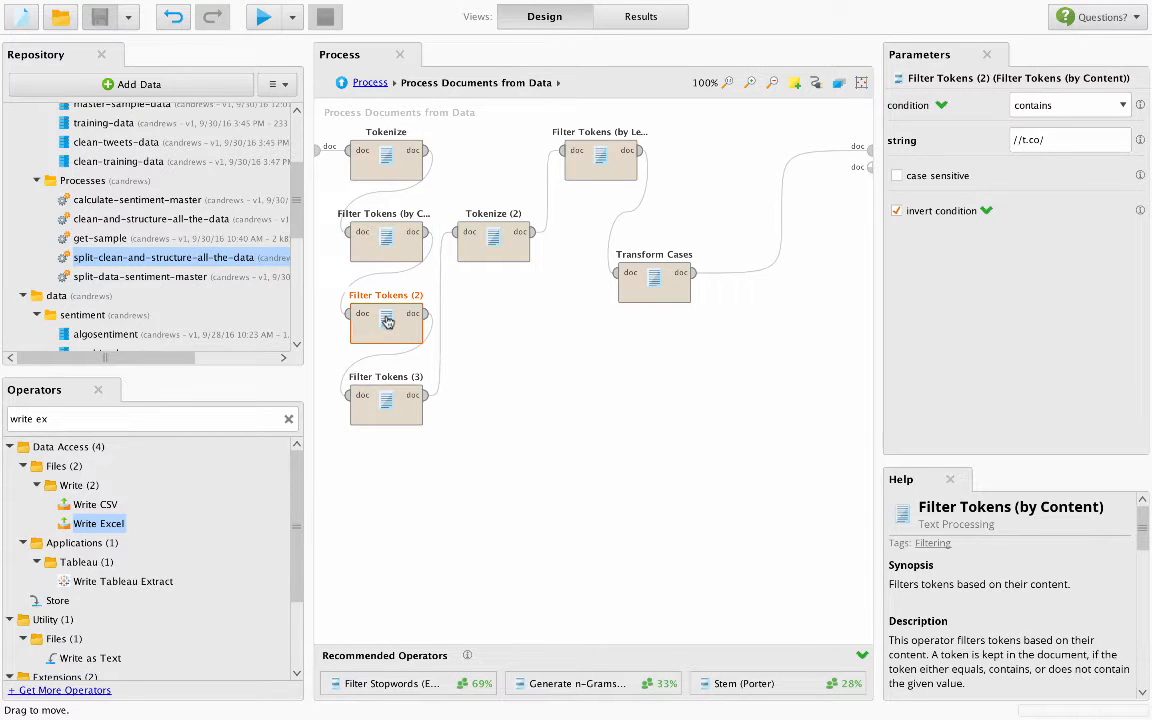
left_click(386, 398)
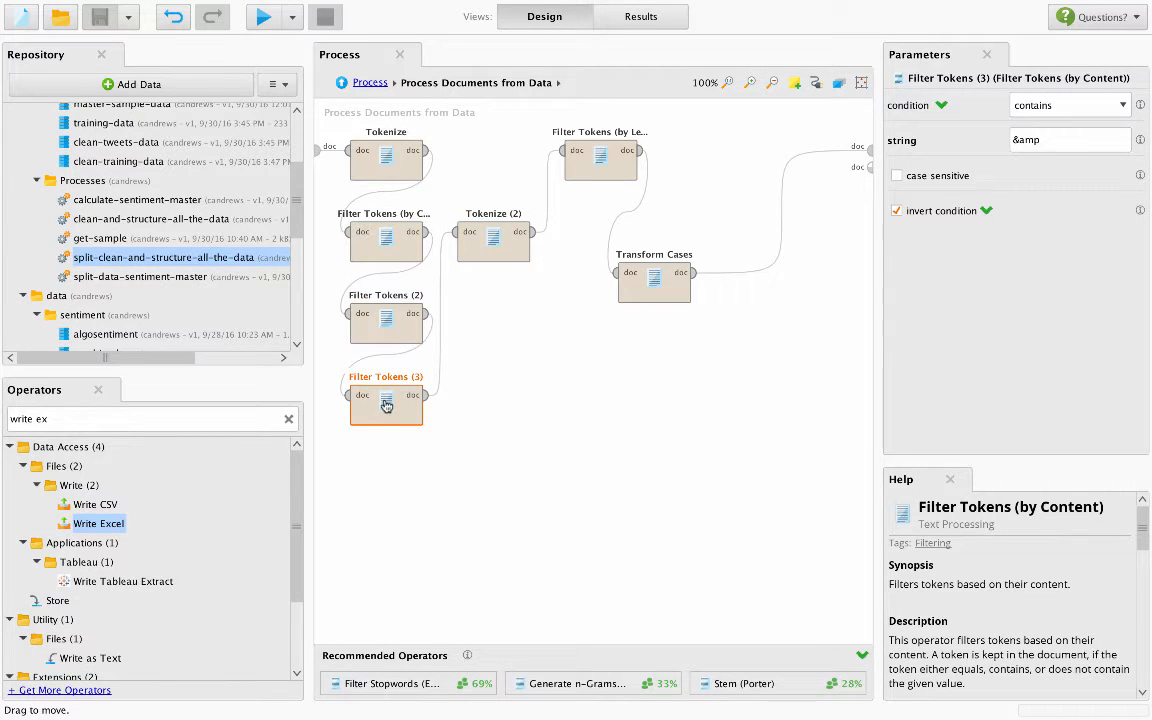
- Review the parameters of the Tokenize (2), Filter Tokens (by Length) and Transform Cases operators
left_click(493, 239)
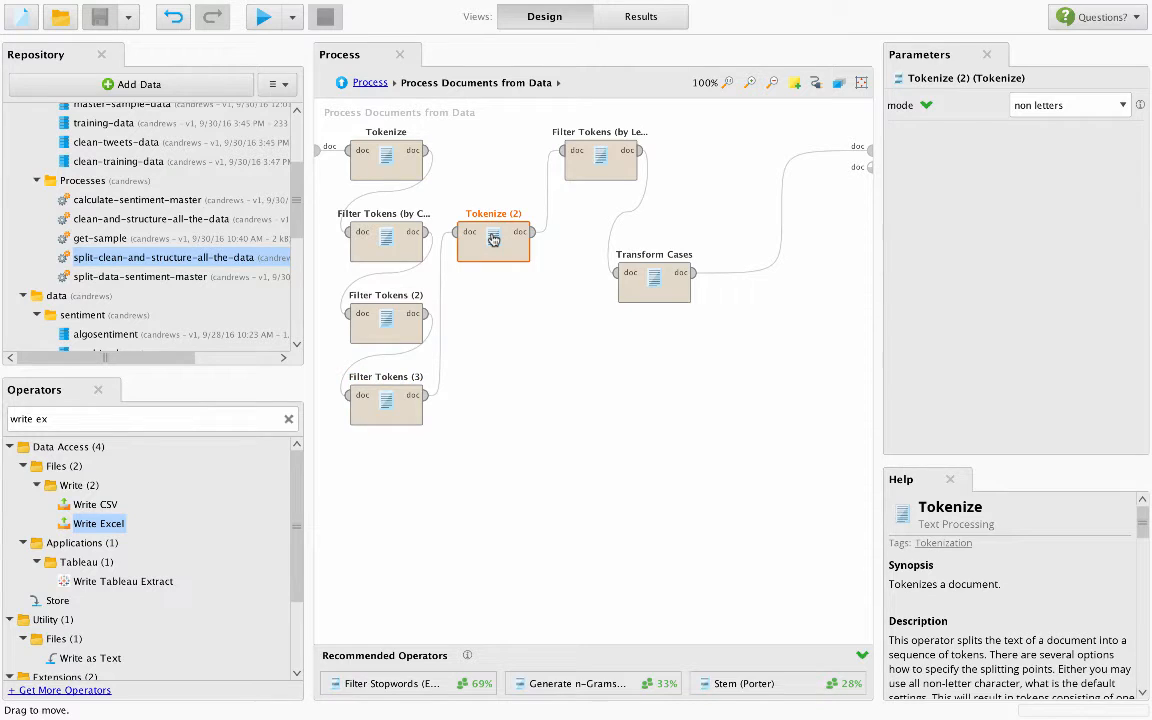
left_click(601, 150)
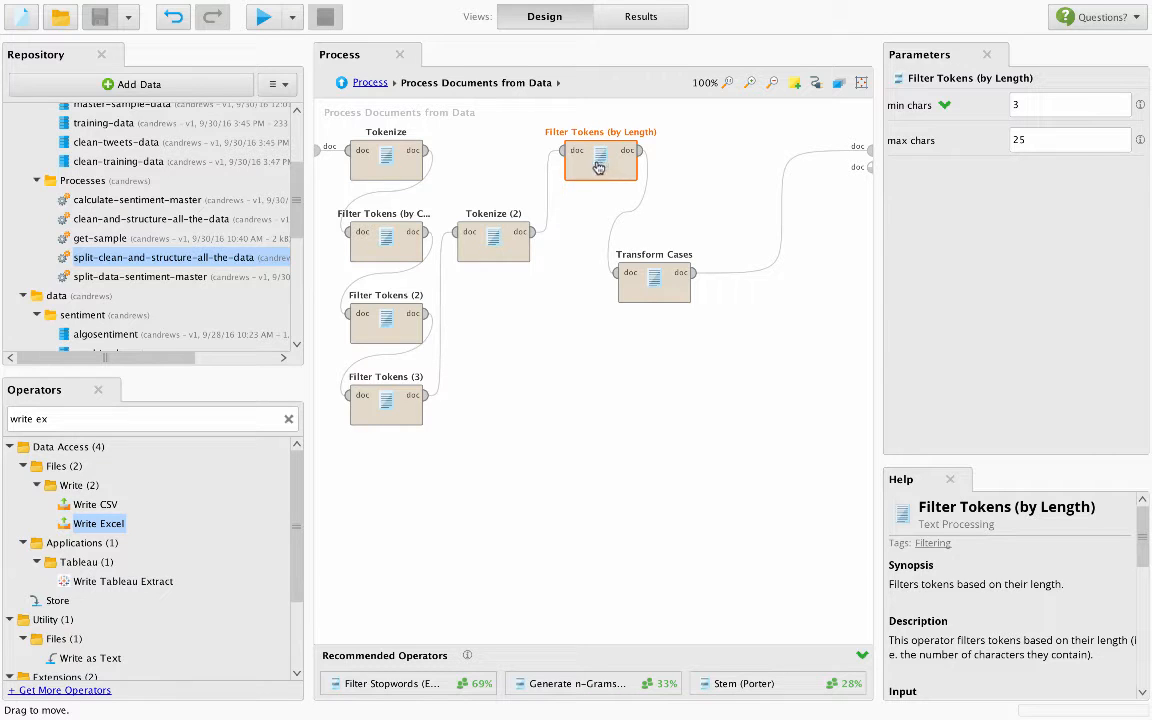
left_click(653, 280)
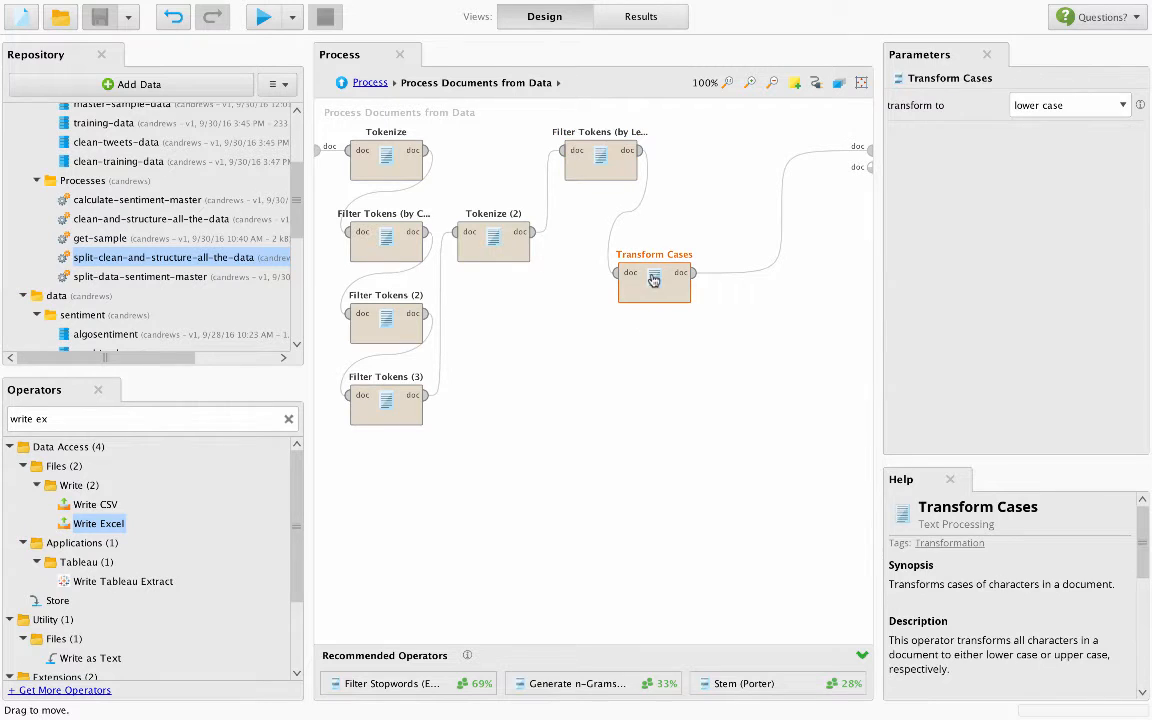
- Return to the main process and look over the Nominal to Text and Union operators through to Write Excel
left_click(369, 83)
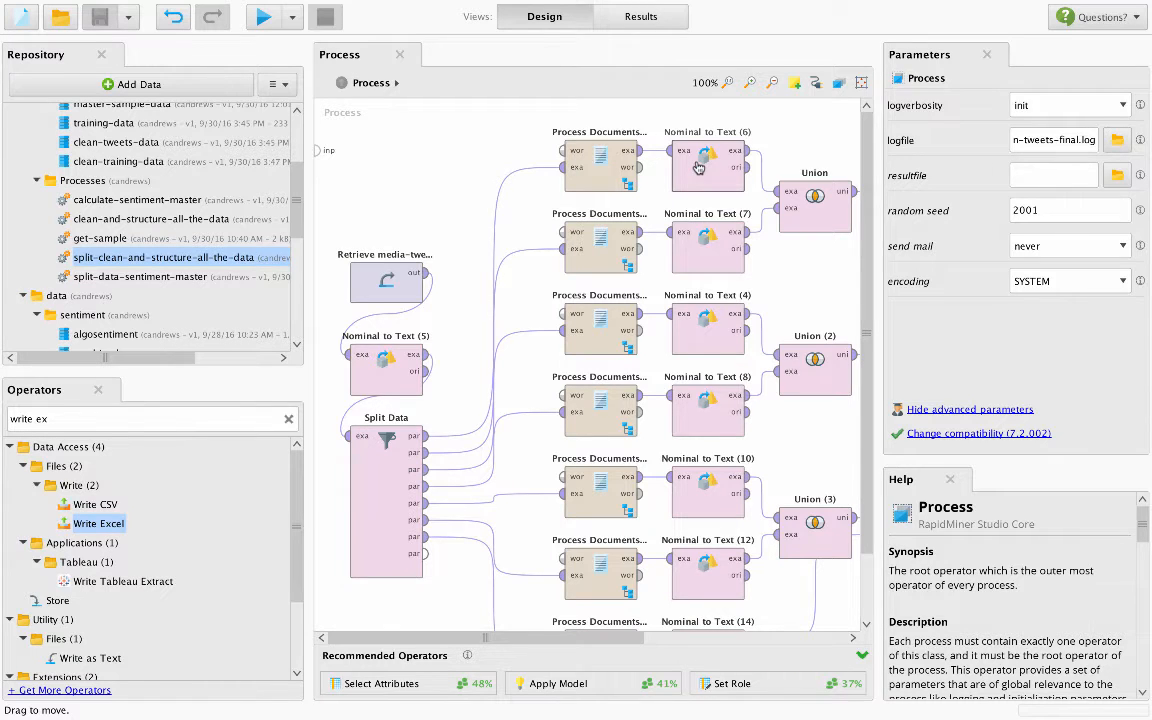
scroll(698, 168, "down", 1)
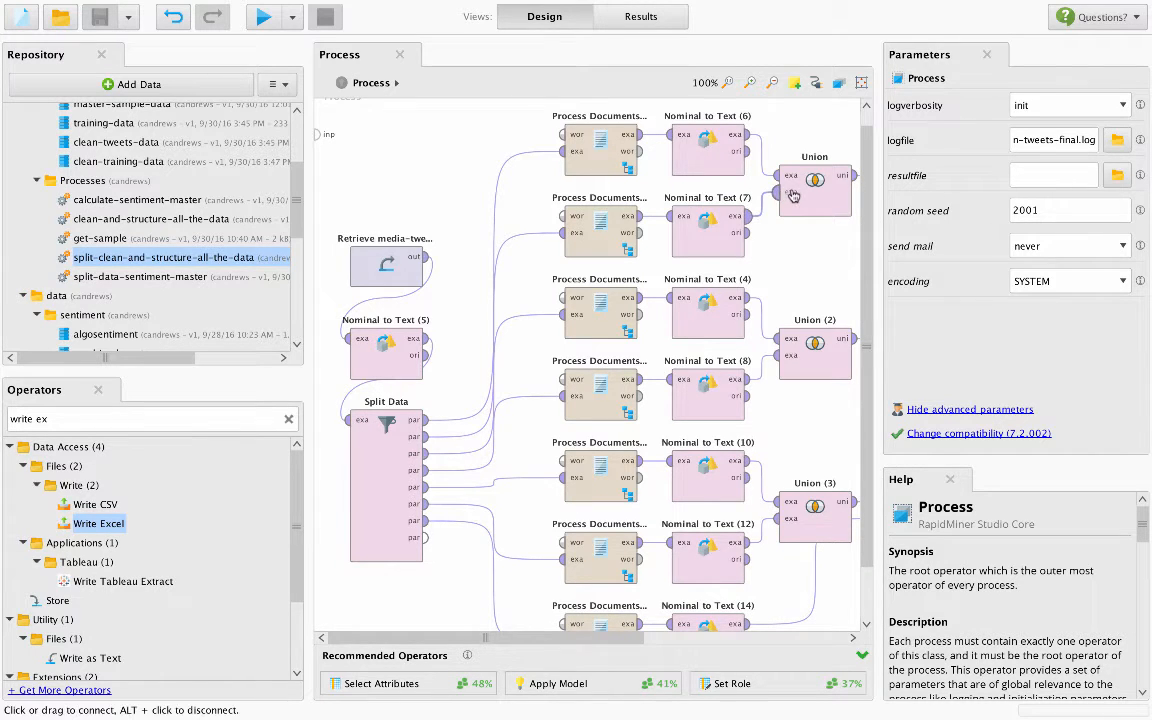
left_click_drag(583, 637, 803, 642)
scroll(789, 514, "down", 3)
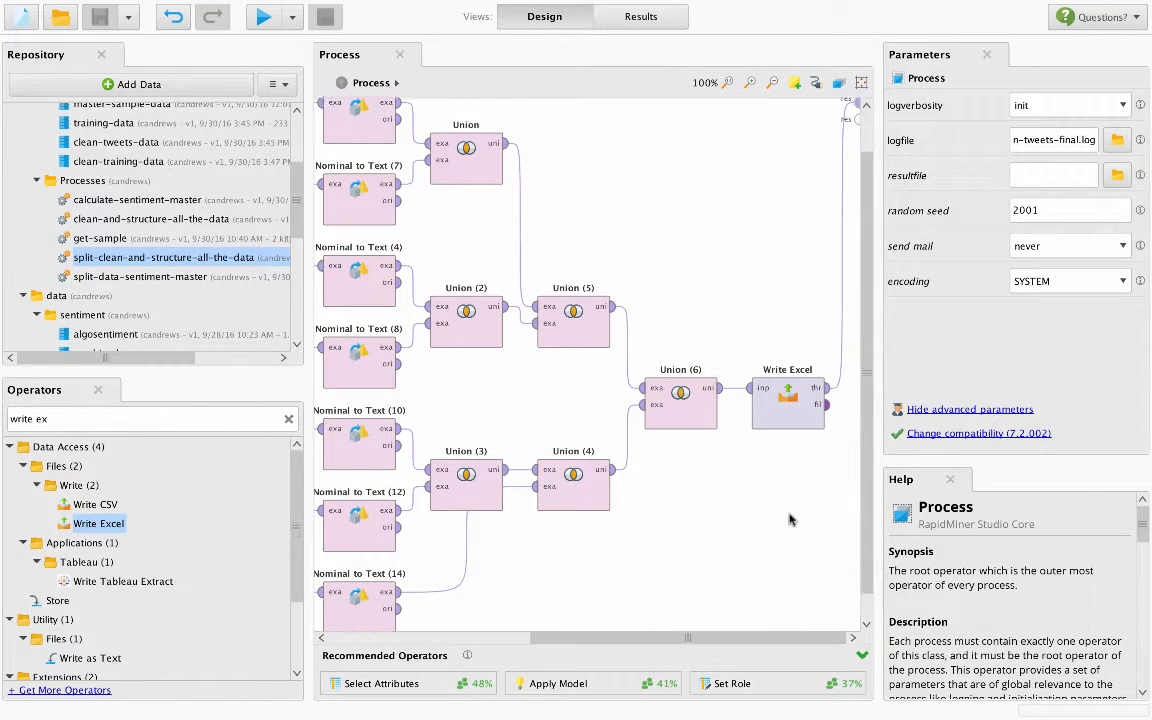
- Set the Write Excel operator's output file to clean-tweets-output in the Training Output folder
left_click(780, 380)
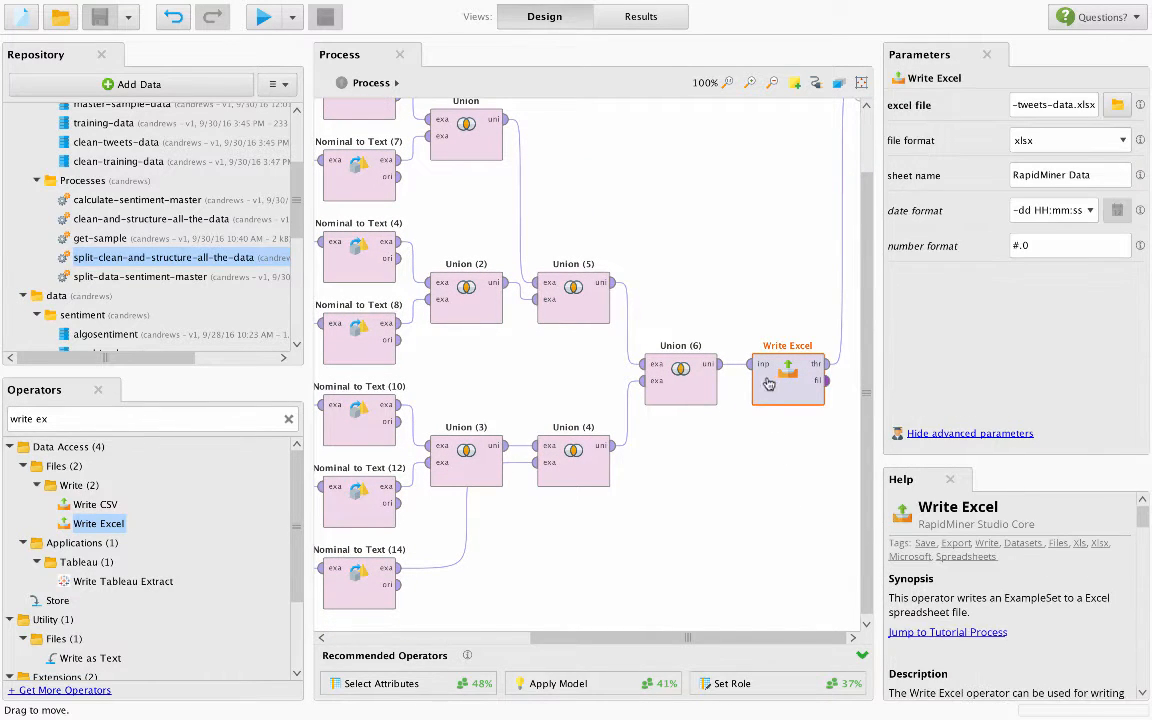
left_click(1117, 104)
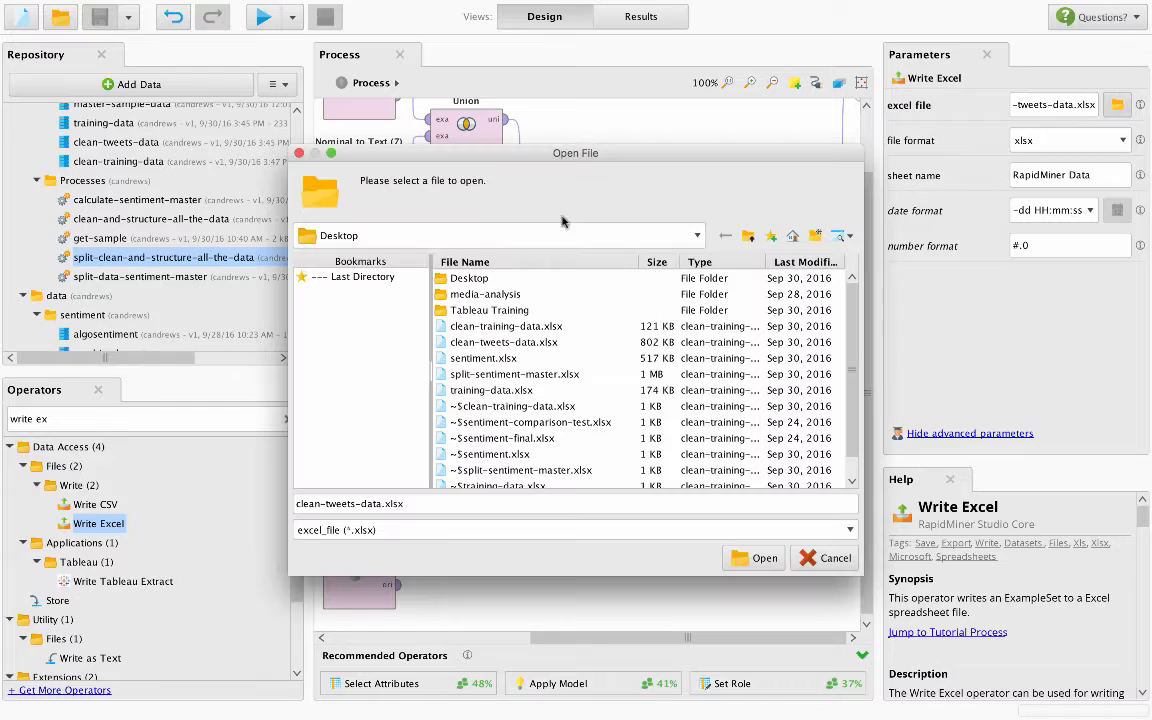
left_click(376, 278)
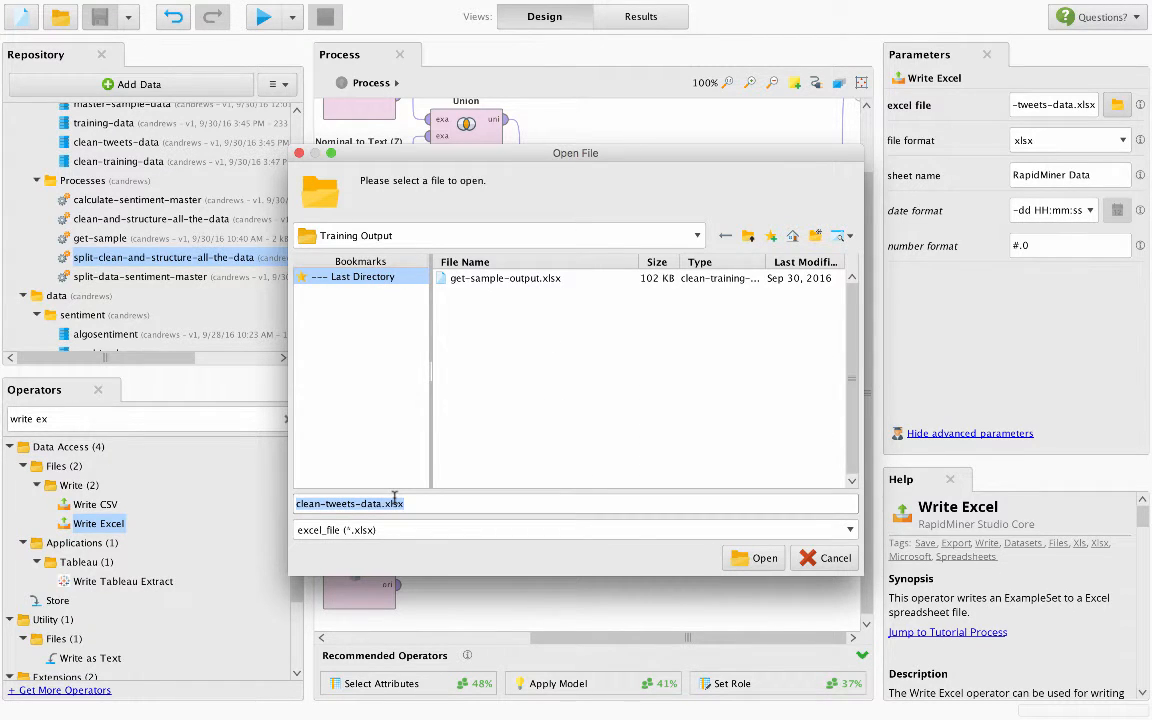
type("cl")
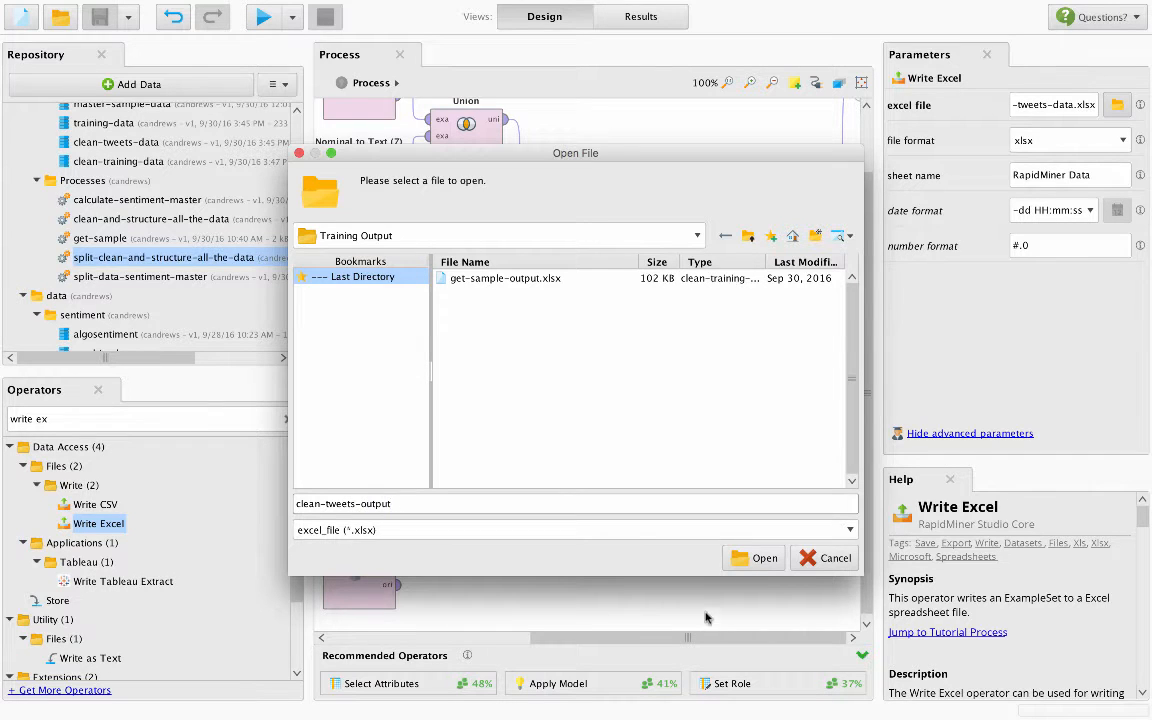
left_click(753, 557)
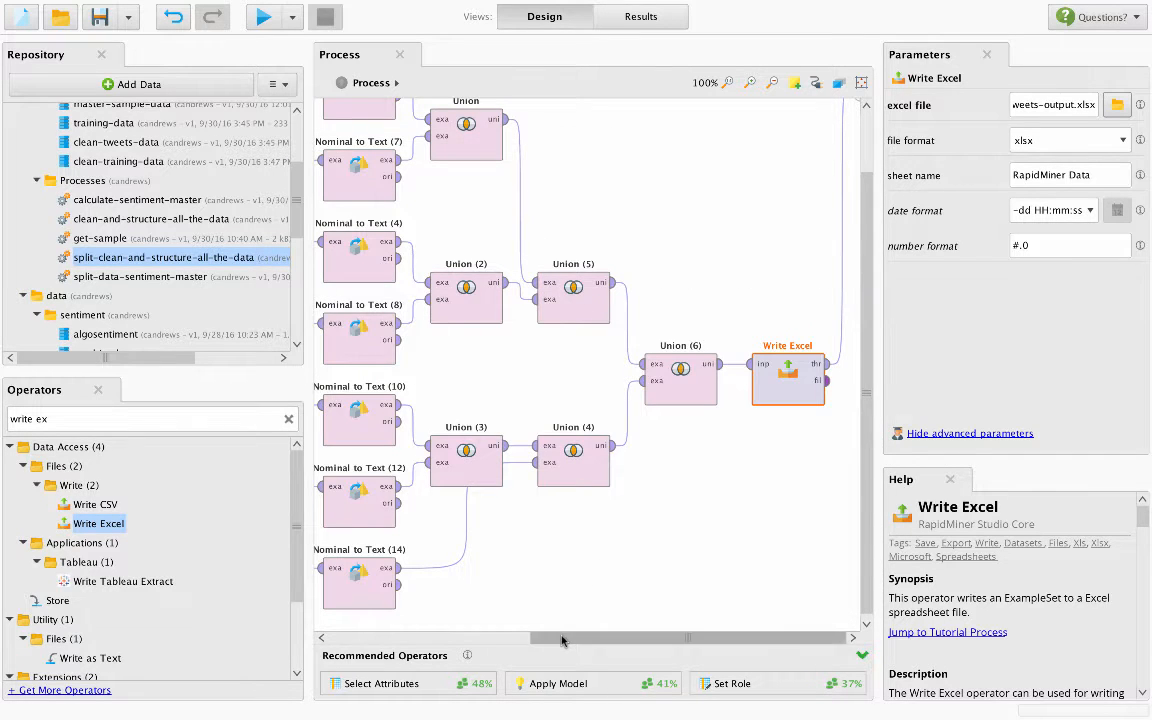
- Run the split-clean-and-structure-all-the-data process and stop its execution
scroll(595, 570, "left", 10)
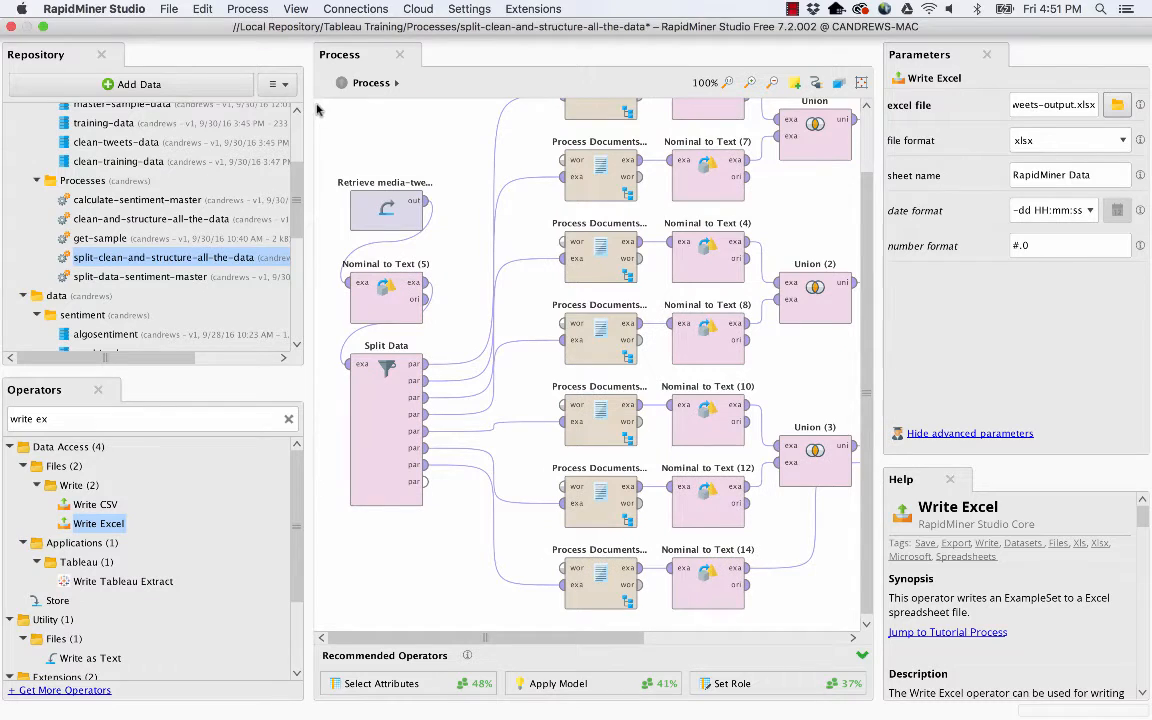
left_click(263, 17)
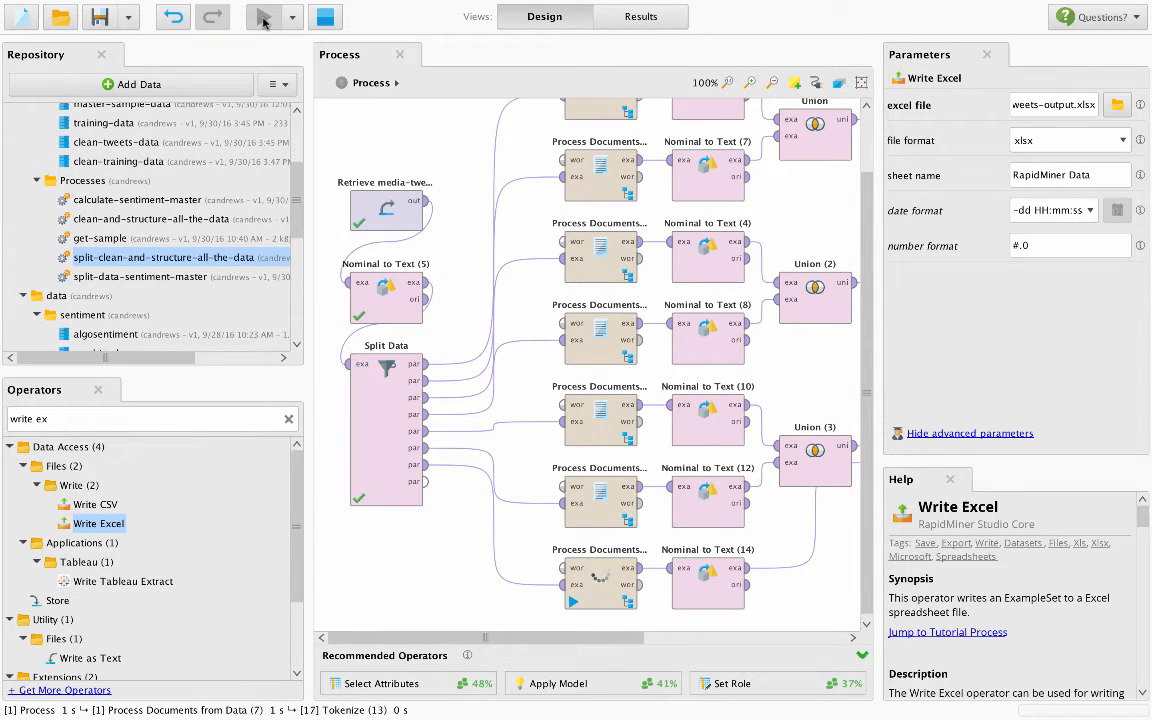
left_click(325, 18)
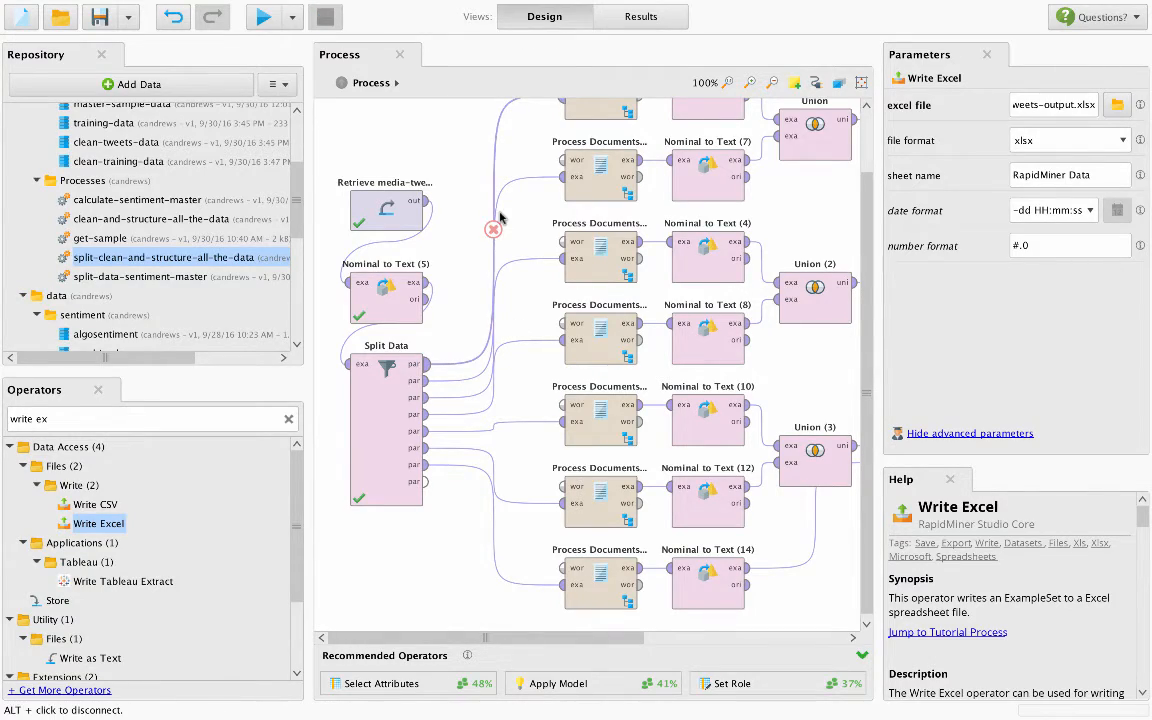
- Switch to Excel and open the recent master-clean-tweets workbook
key("ctrl+Up")
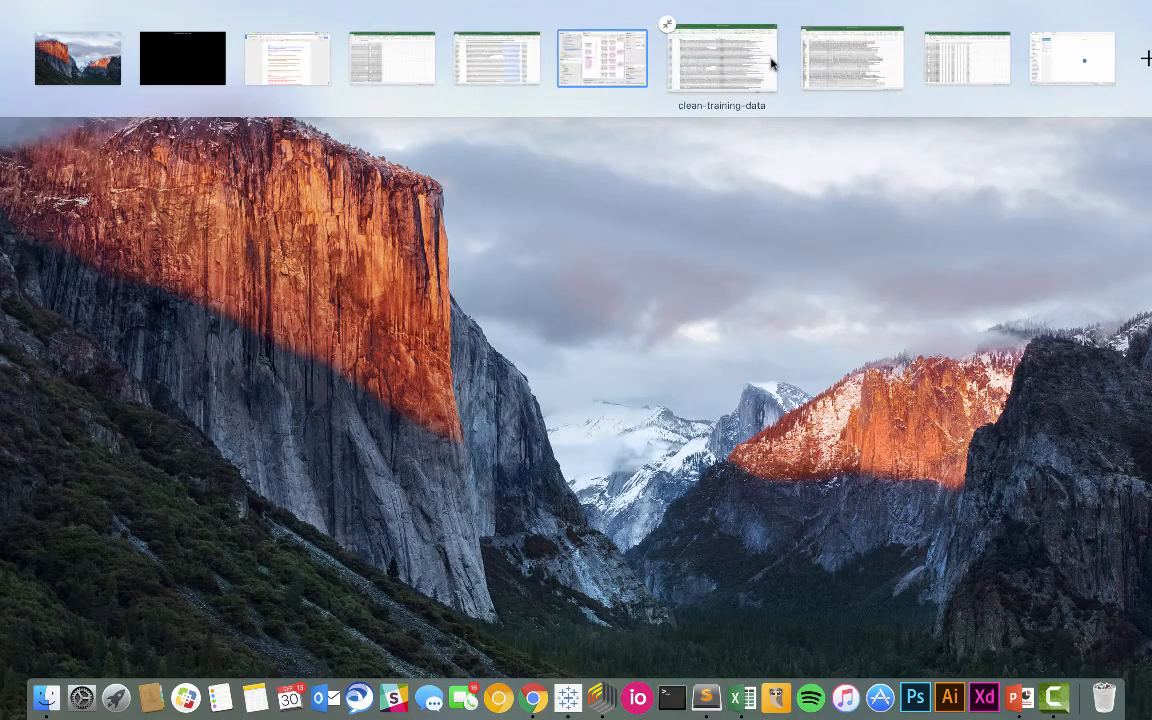
left_click(963, 69)
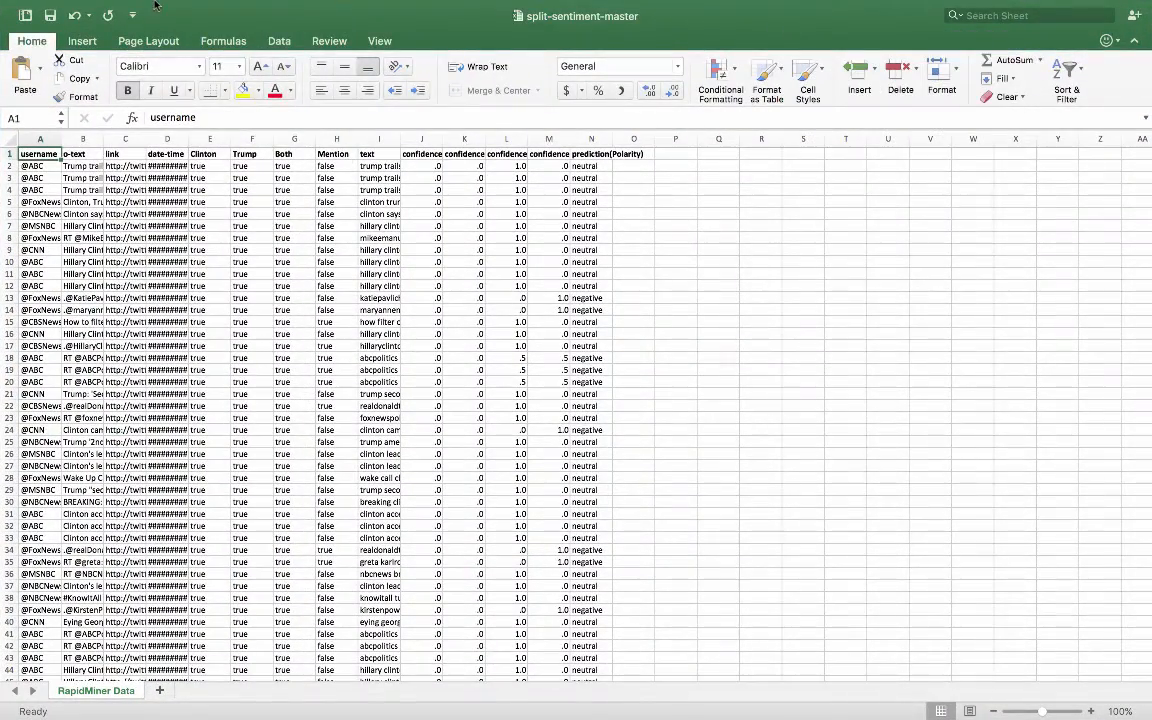
left_click(130, 8)
mouse_move(150, 72)
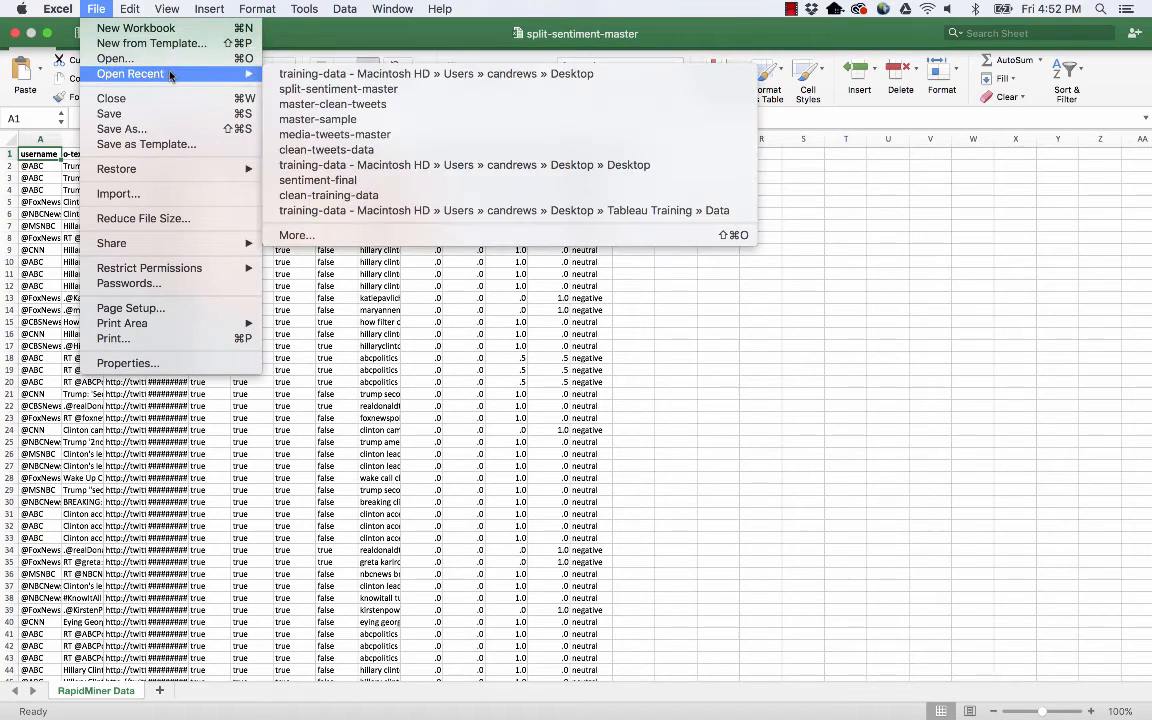
left_click(325, 104)
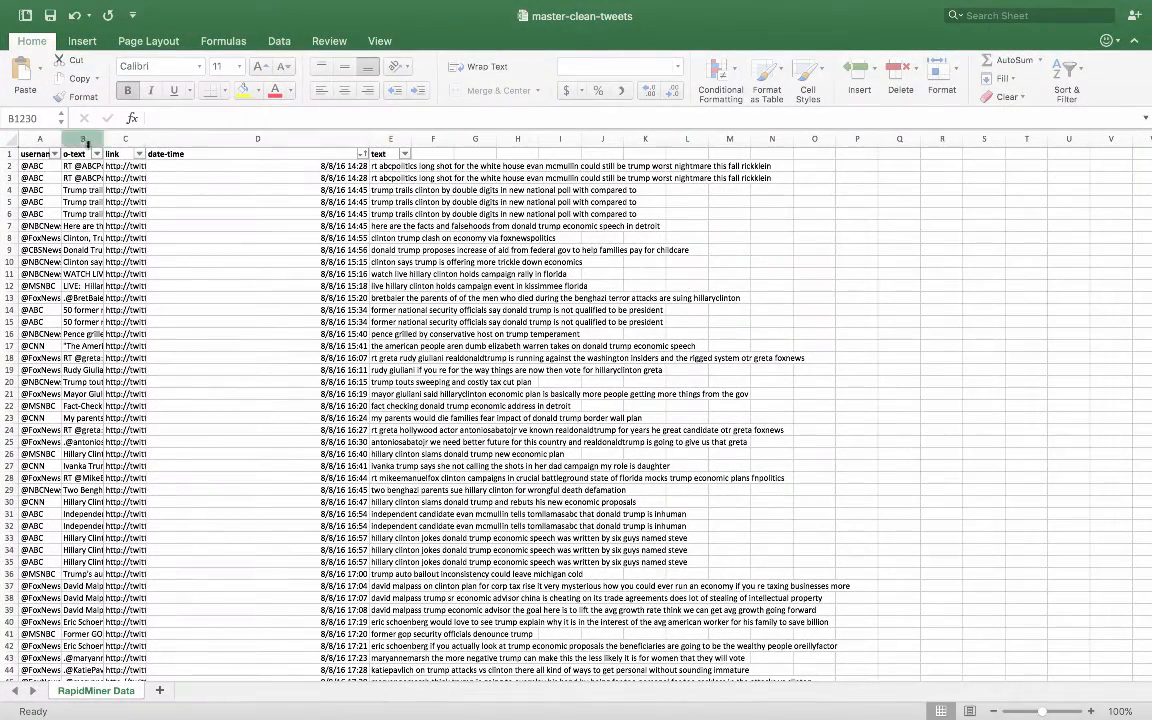
- Examine the workbook's columns, widening text and o-text to compare the cleaned tweets with the original ones
left_click(86, 140)
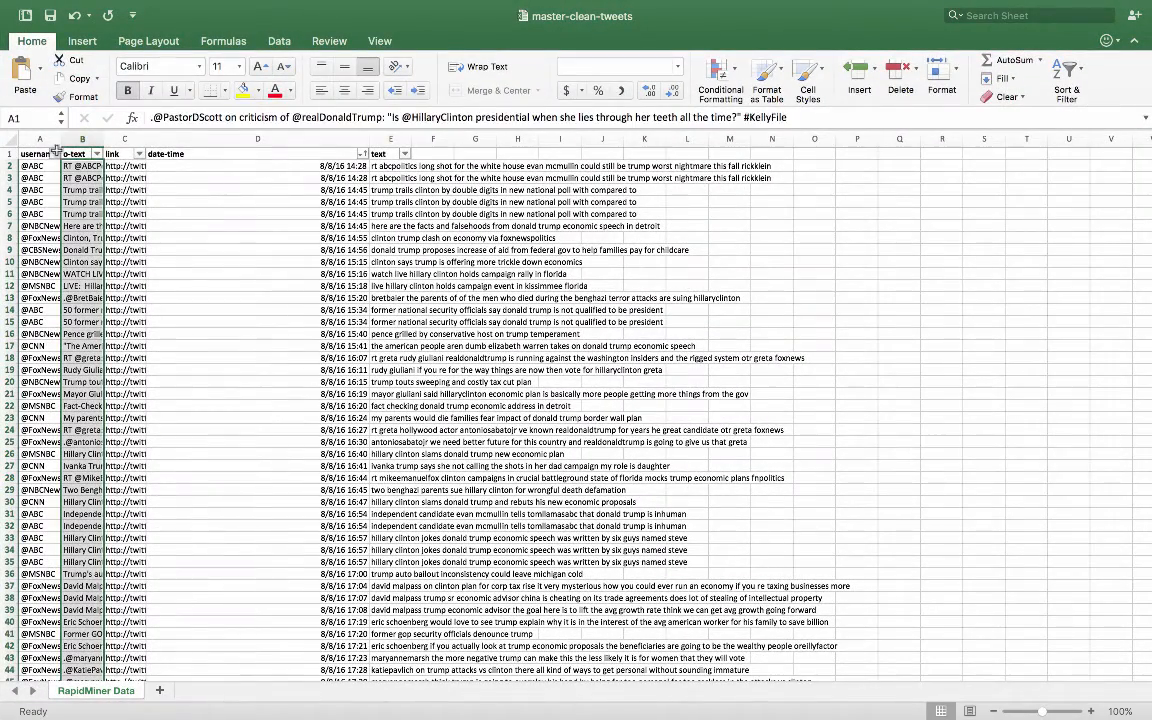
left_click(113, 153)
left_click(238, 152)
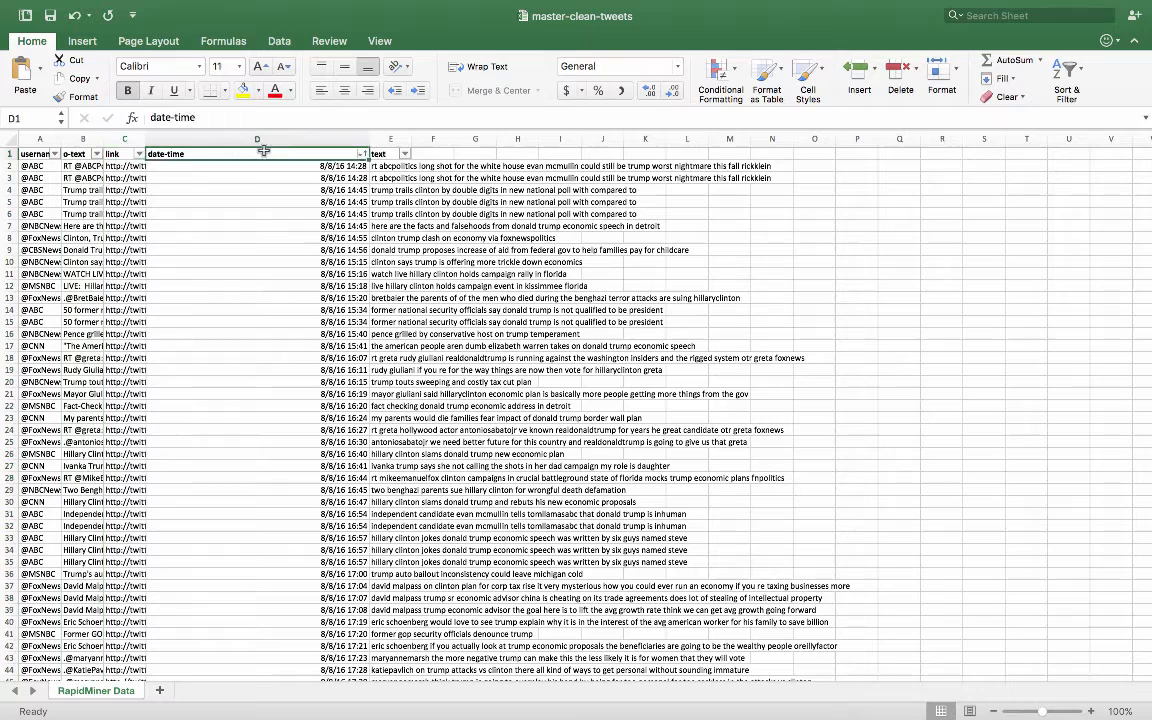
left_click(383, 153)
left_click_drag(411, 139, 535, 140)
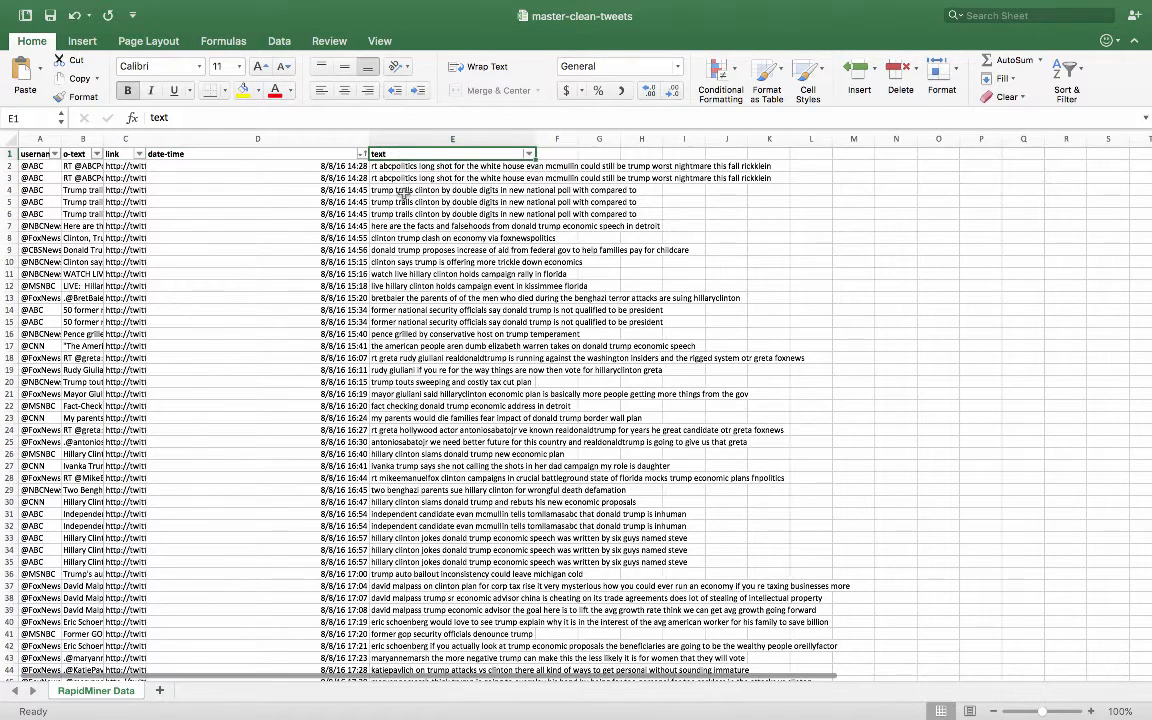
left_click_drag(400, 166, 400, 454)
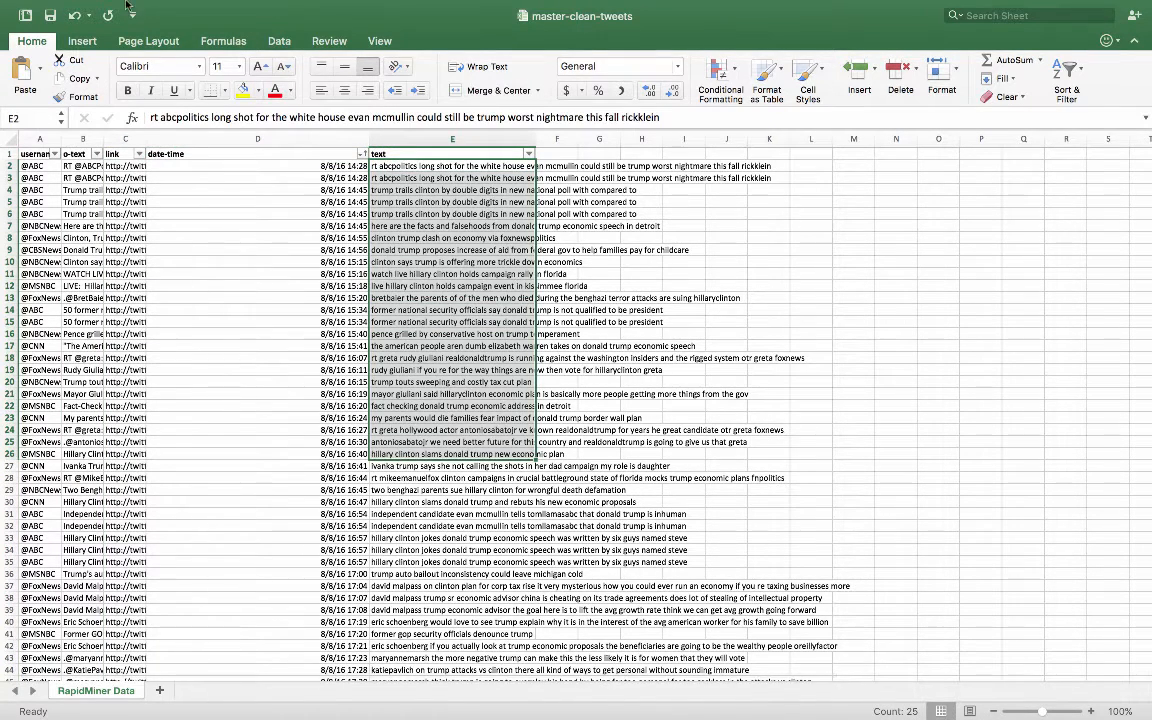
left_click_drag(104, 139, 305, 139)
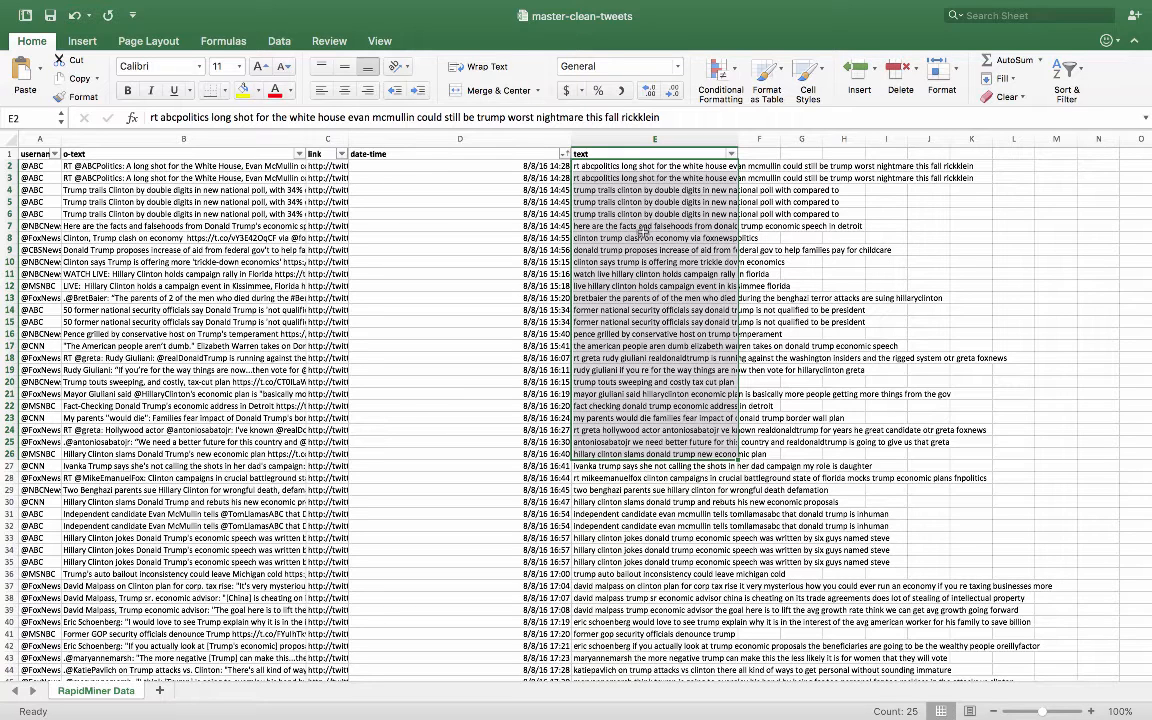
- Switch back to RapidMiner Studio and open the clean-and-structure-all-the-data process, saving the changes to split-clean-and-structure-all-the-data
key("ctrl+Up")
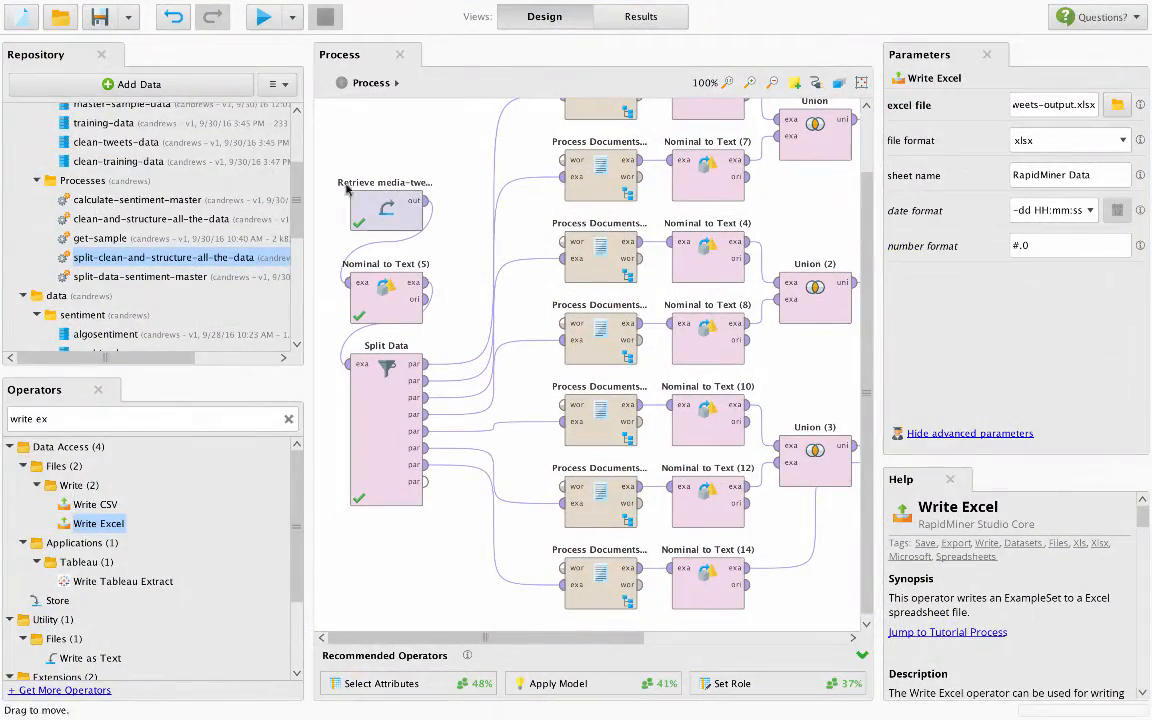
left_click(127, 219)
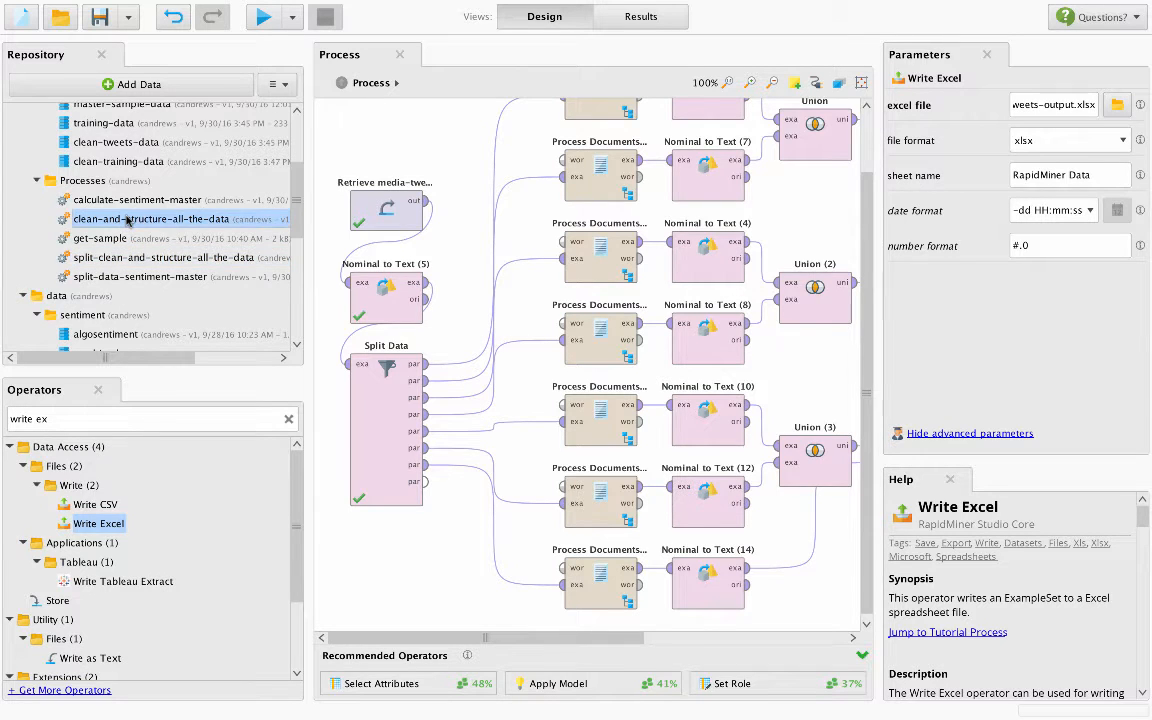
double_click(127, 219)
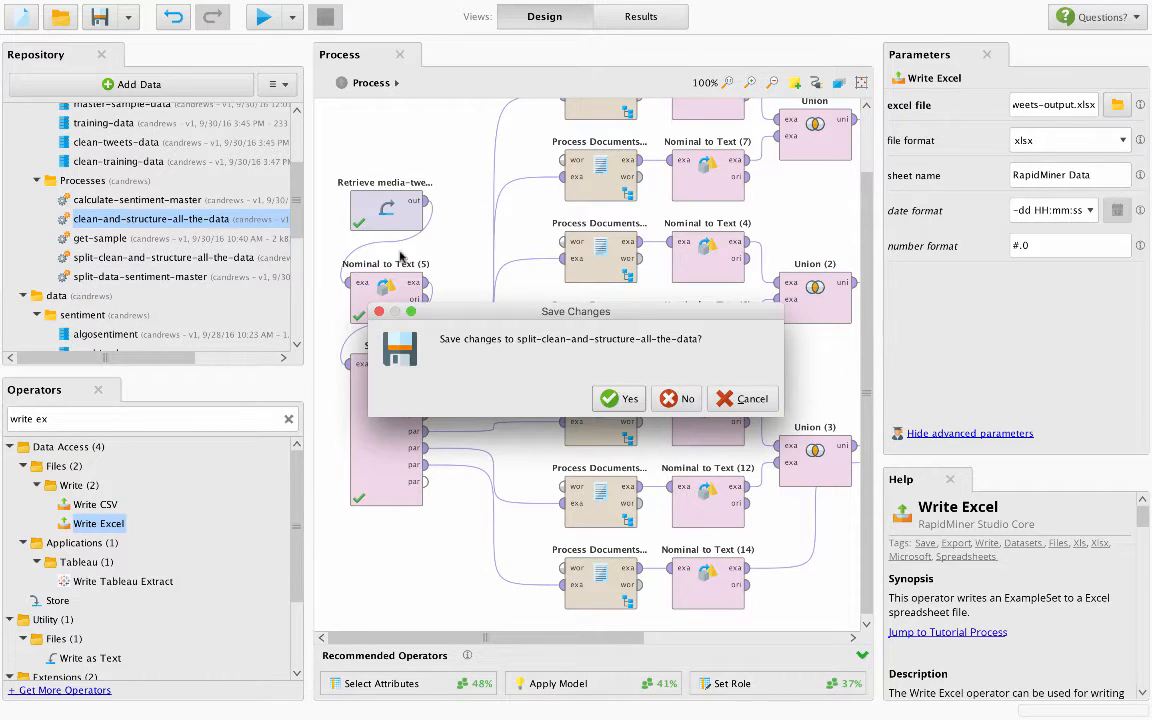
left_click(625, 400)
- Replace the Retrieve media-tweets-master operator with the training-data set and connect its output to Generate ID
left_click(388, 192)
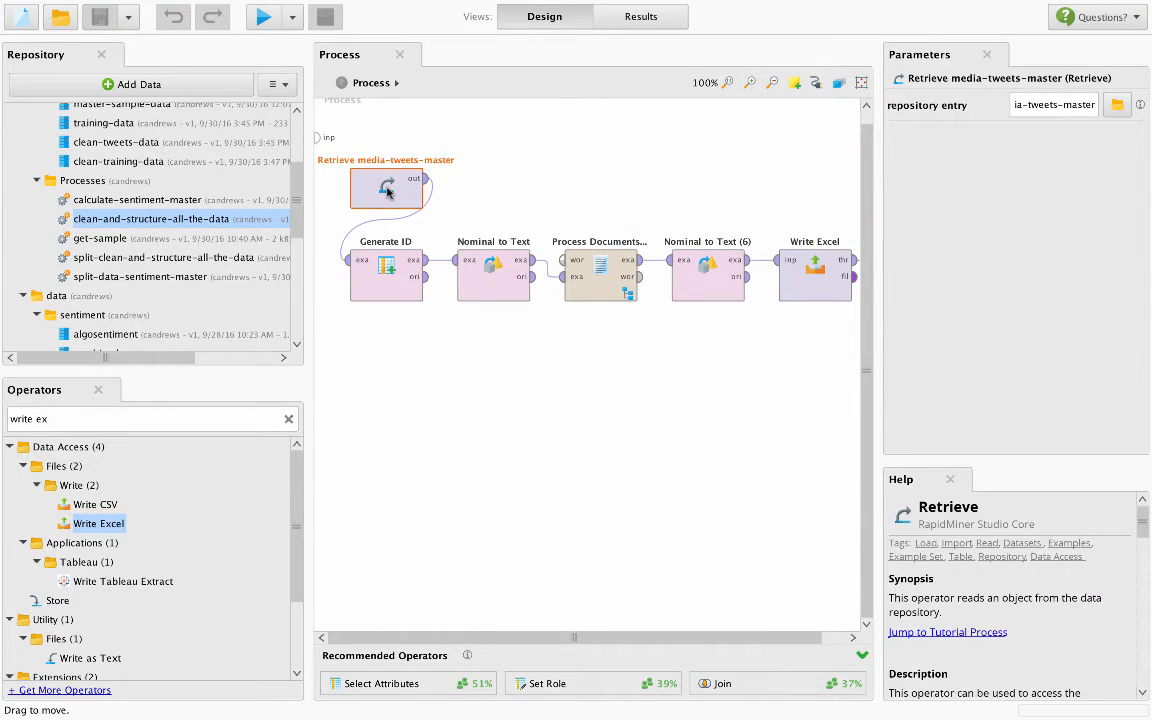
key("Delete")
scroll(110, 166, "up", 2)
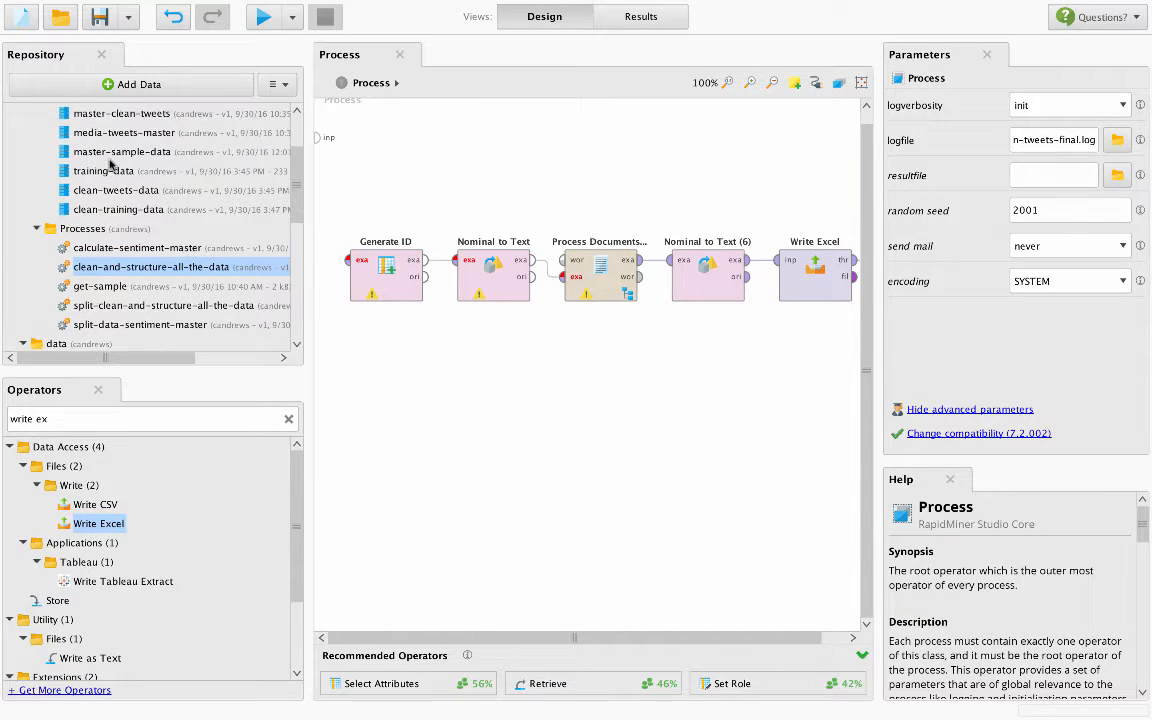
left_click_drag(90, 171, 343, 181)
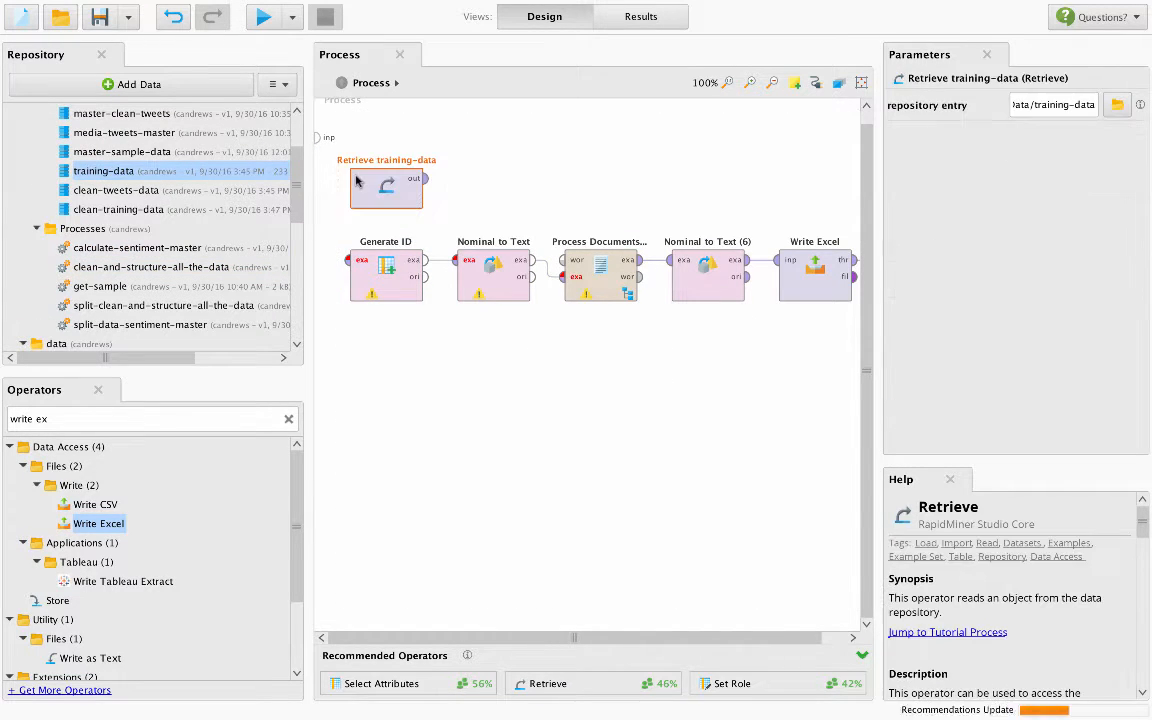
left_click_drag(425, 178, 347, 260)
left_click(541, 188)
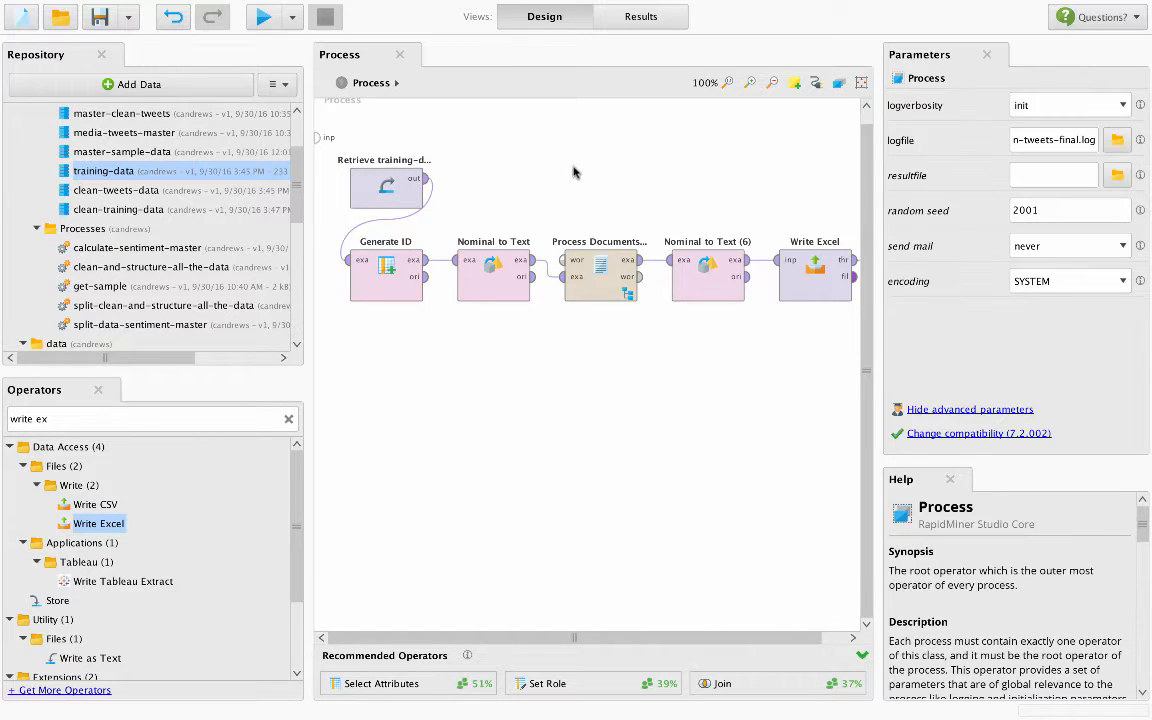
- Review the Write Excel, Generate ID and Nominal to Text settings, and inspect the operators inside Process Documents from Data
left_click(801, 280)
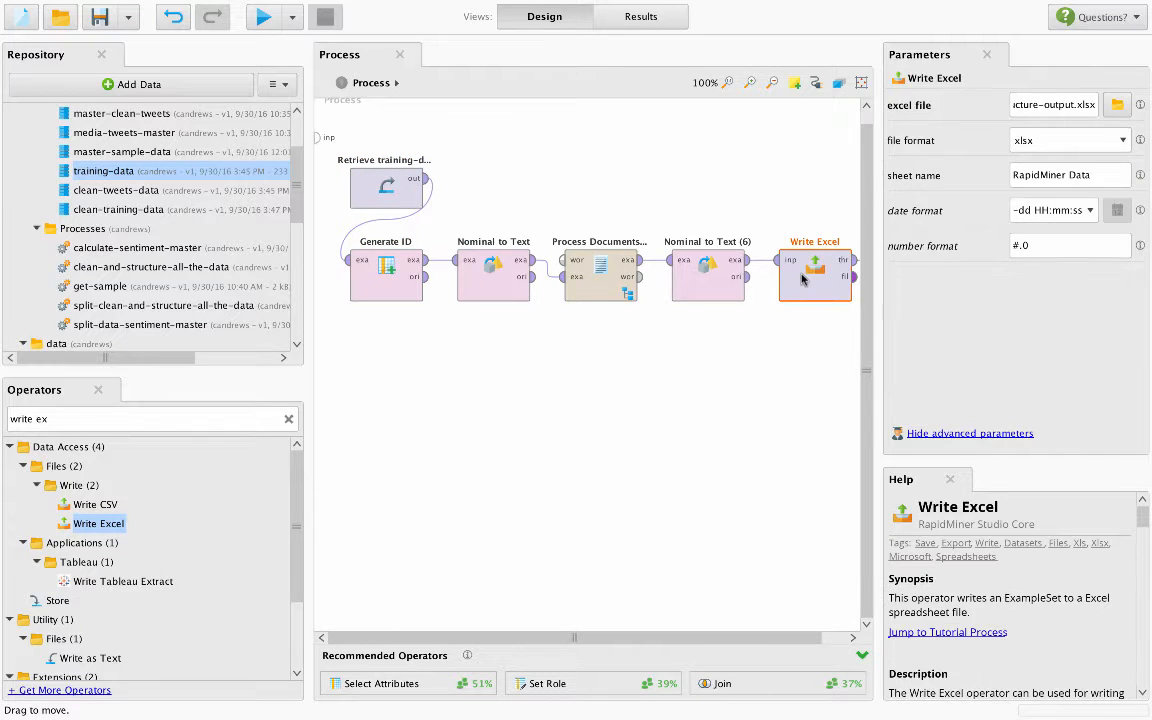
left_click(383, 280)
left_click(492, 280)
double_click(602, 275)
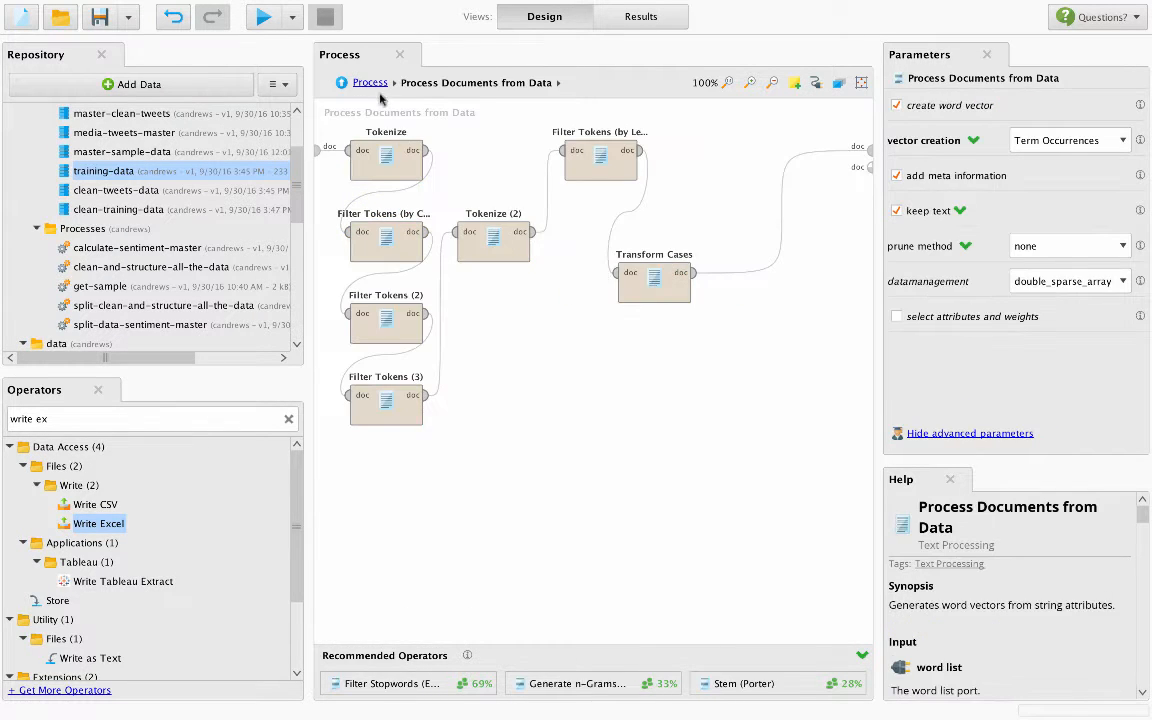
left_click(370, 83)
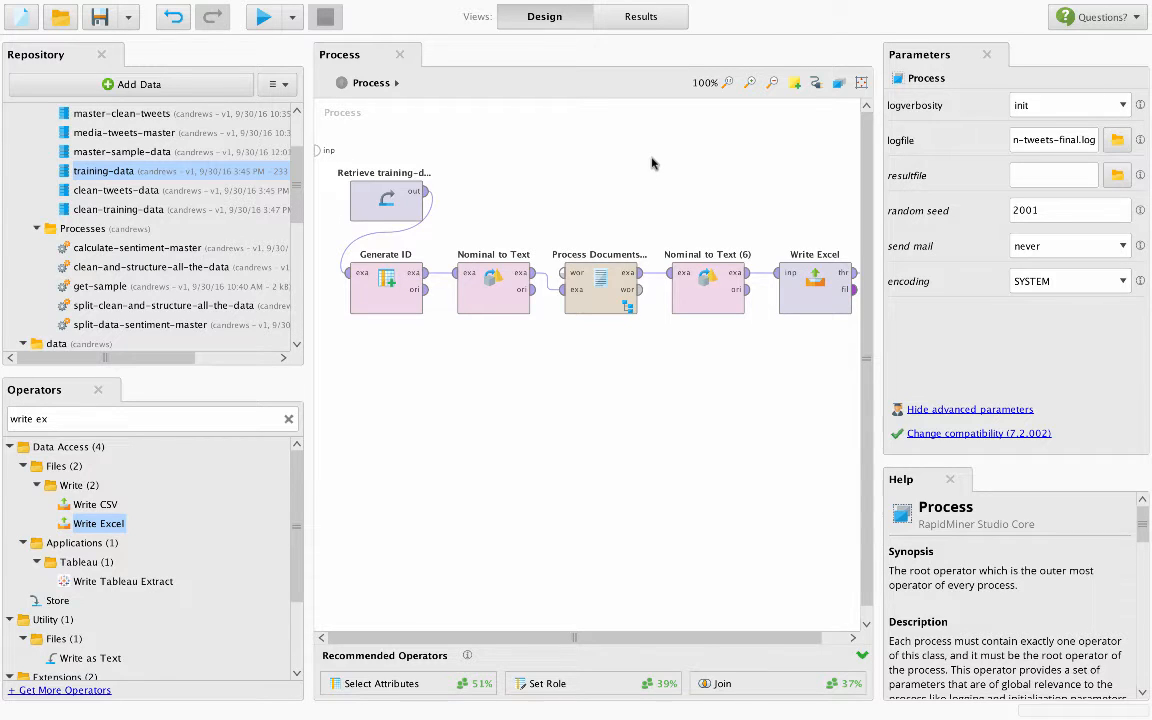
- Open the split-data-sentiment-master process without saving the changes to clean-and-structure-all-the-data, and look over its whole operator flow
double_click(150, 327)
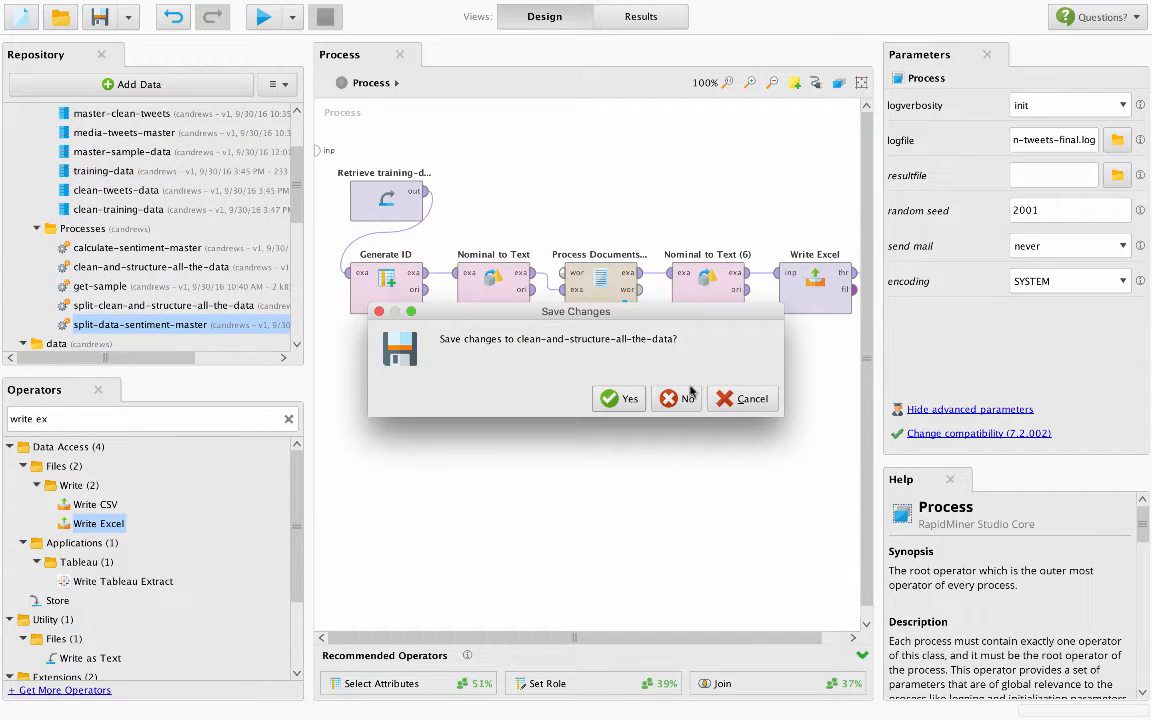
left_click(675, 398)
scroll(617, 330, "down", 5)
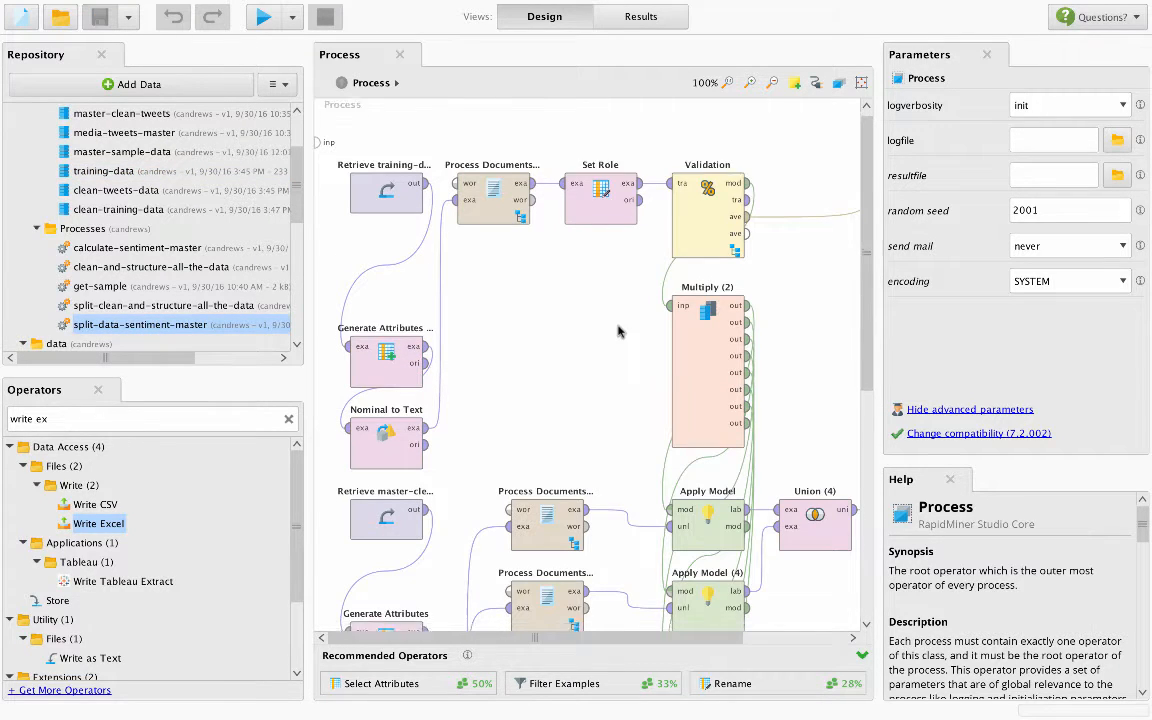
scroll(617, 330, "down", 6)
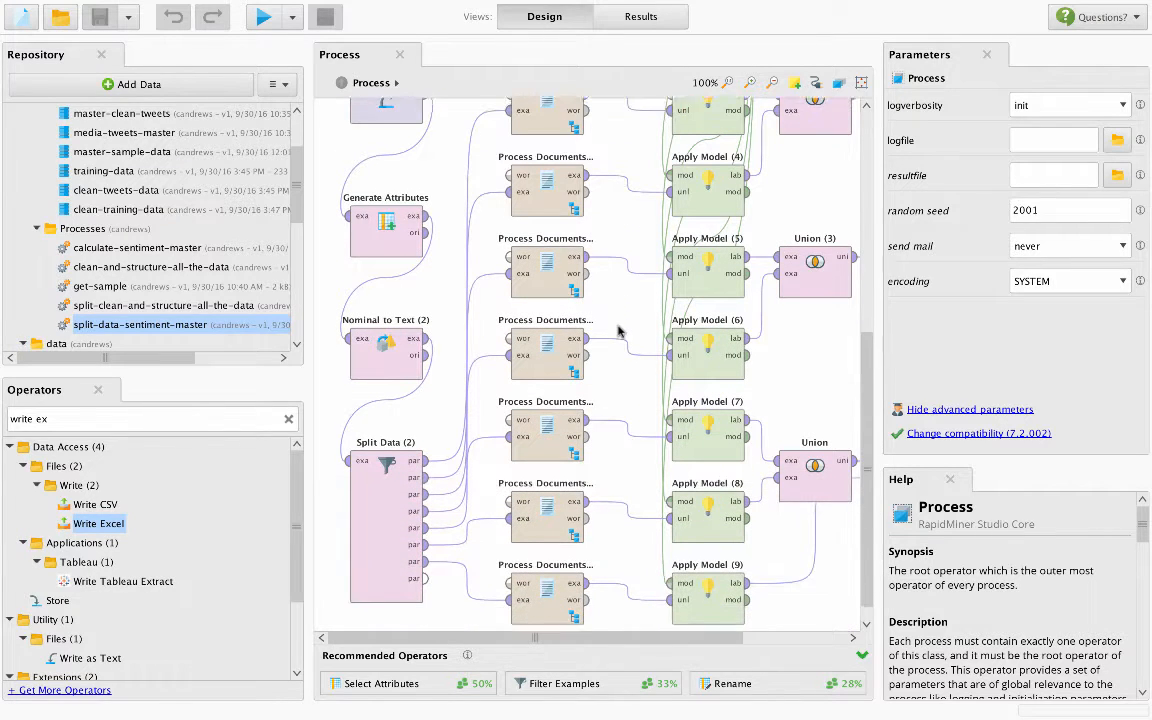
scroll(617, 330, "up", 2)
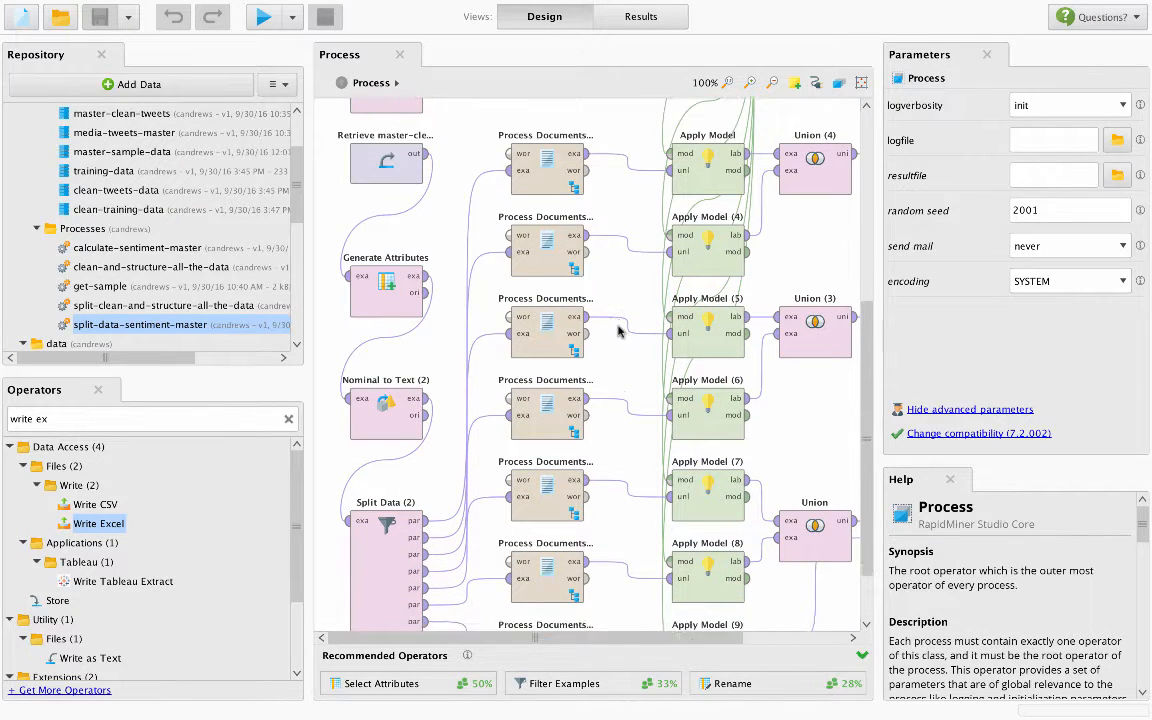
scroll(617, 330, "up", 8)
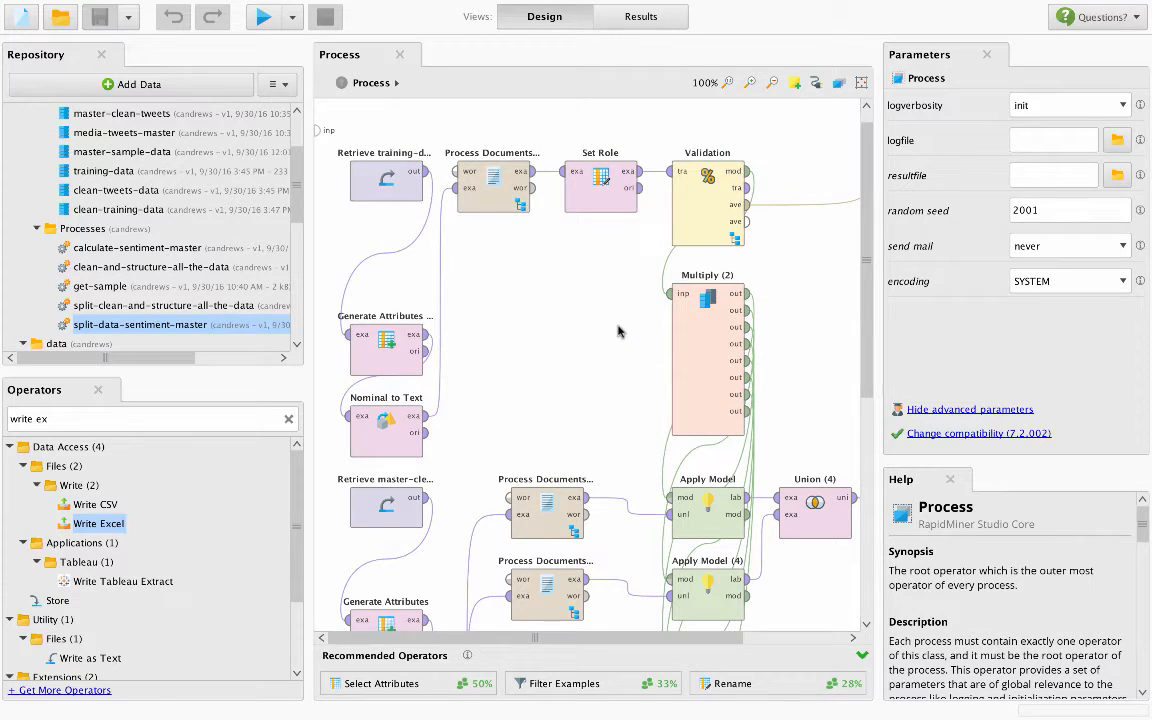
- Check the Retrieve training-data operator and view the clean-training-data example set, returning to the process design
left_click(378, 184)
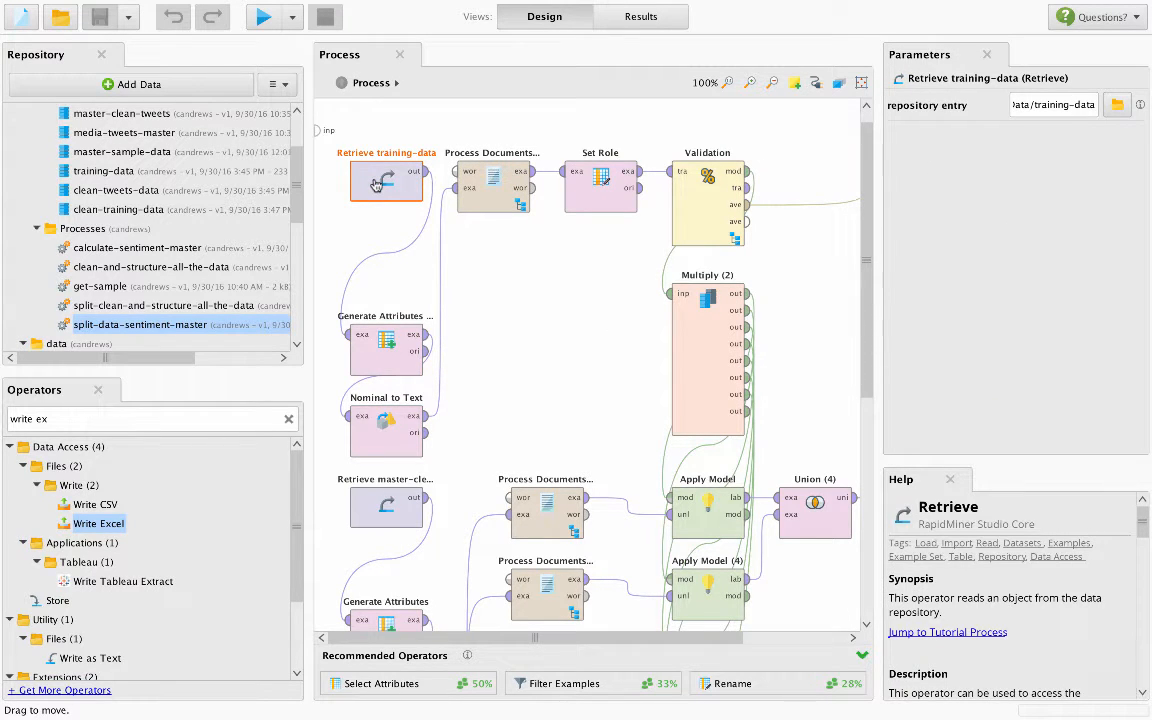
double_click(140, 209)
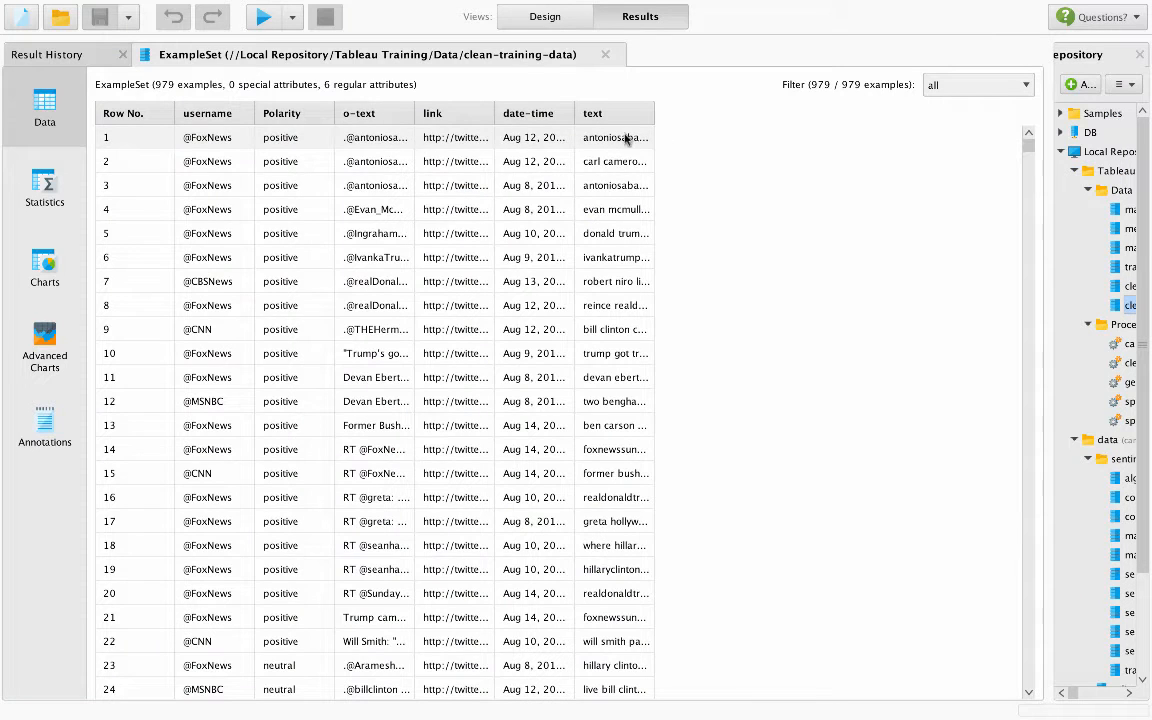
left_click(586, 19)
- Open the function descriptions of Generate Attributes (2) and examine the expressions defining the Clinton, Trump and Both attributes
left_click(493, 190)
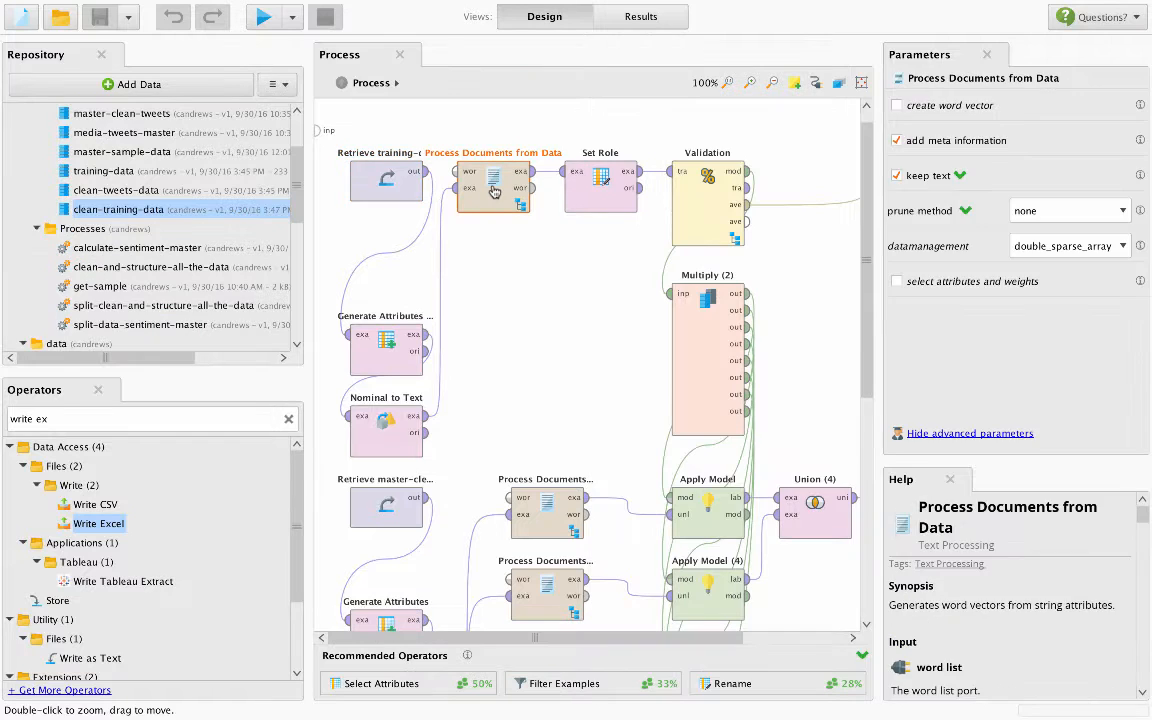
left_click(386, 340)
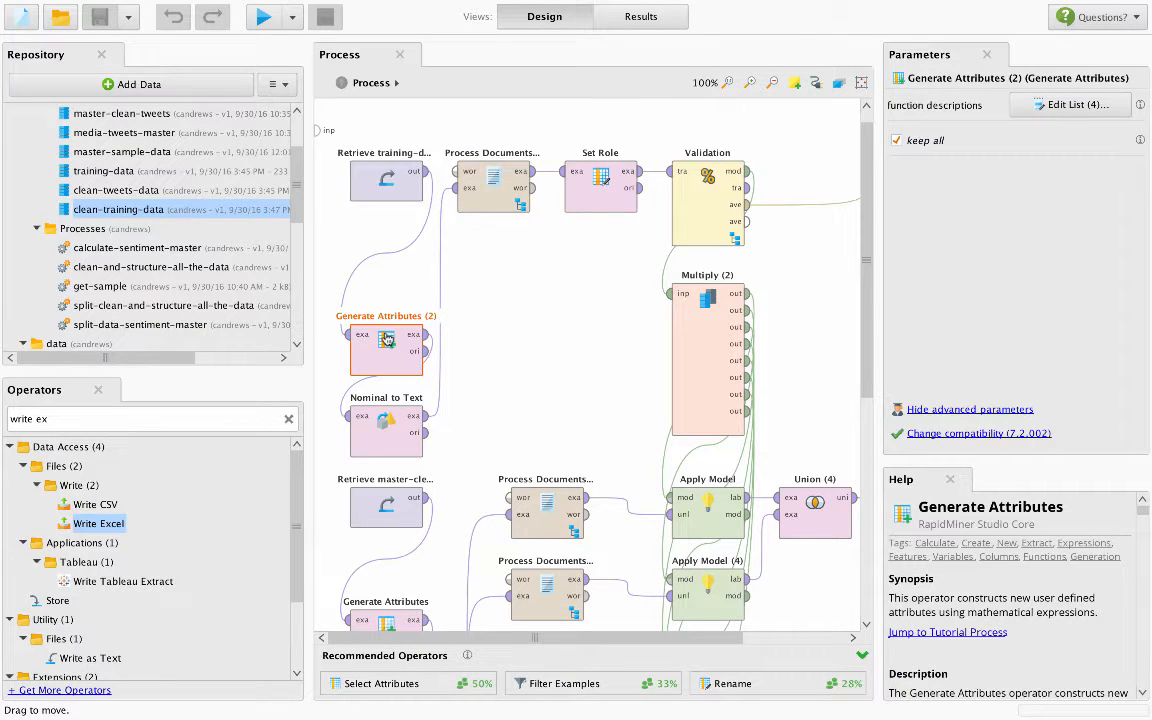
left_click(1064, 106)
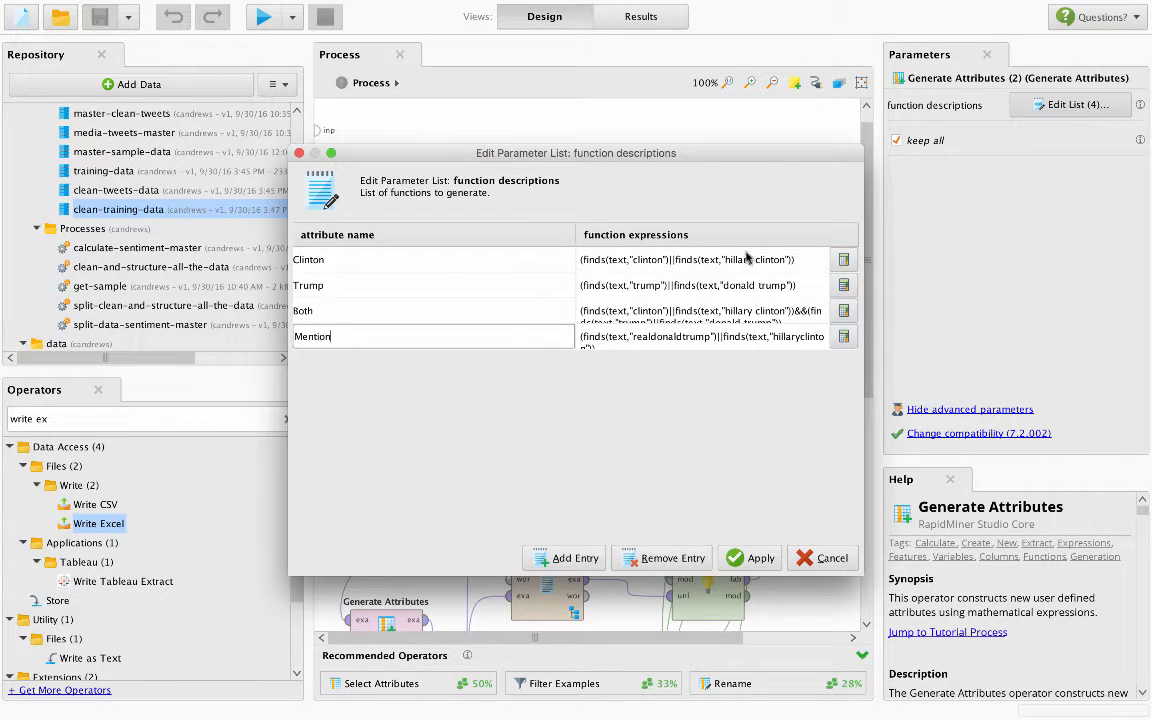
left_click(666, 260)
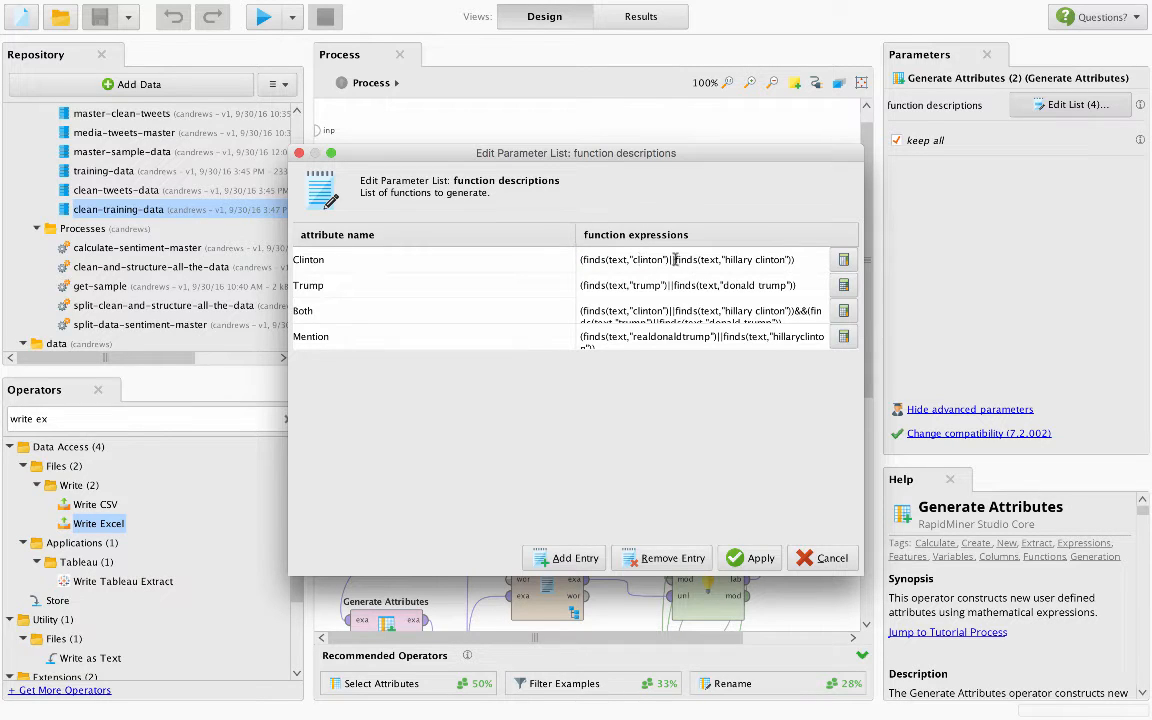
left_click(368, 260)
left_click_drag(368, 260, 293, 262)
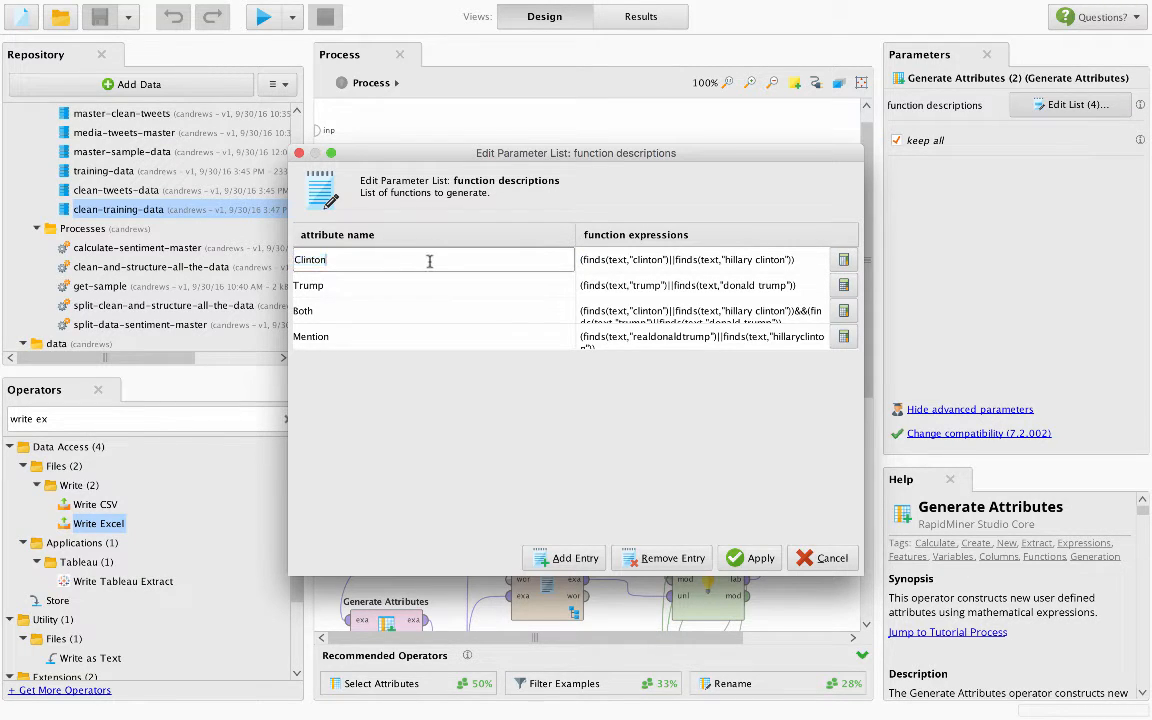
left_click(727, 285)
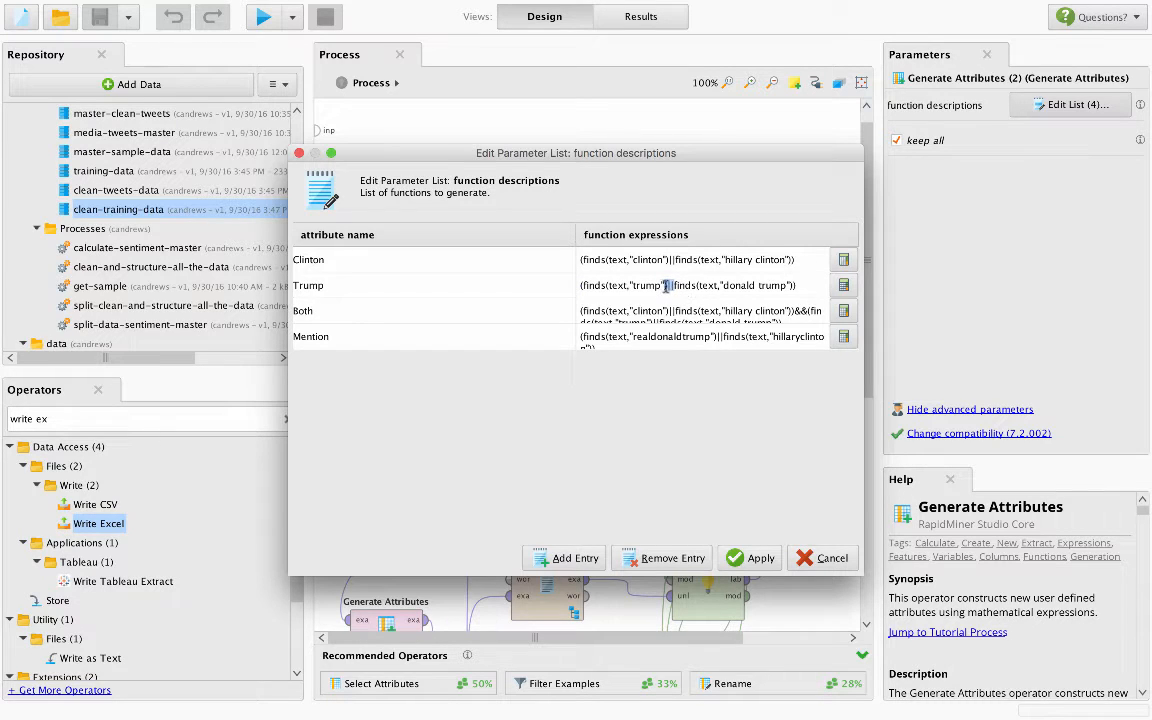
left_click_drag(784, 284, 720, 290)
left_click(491, 290)
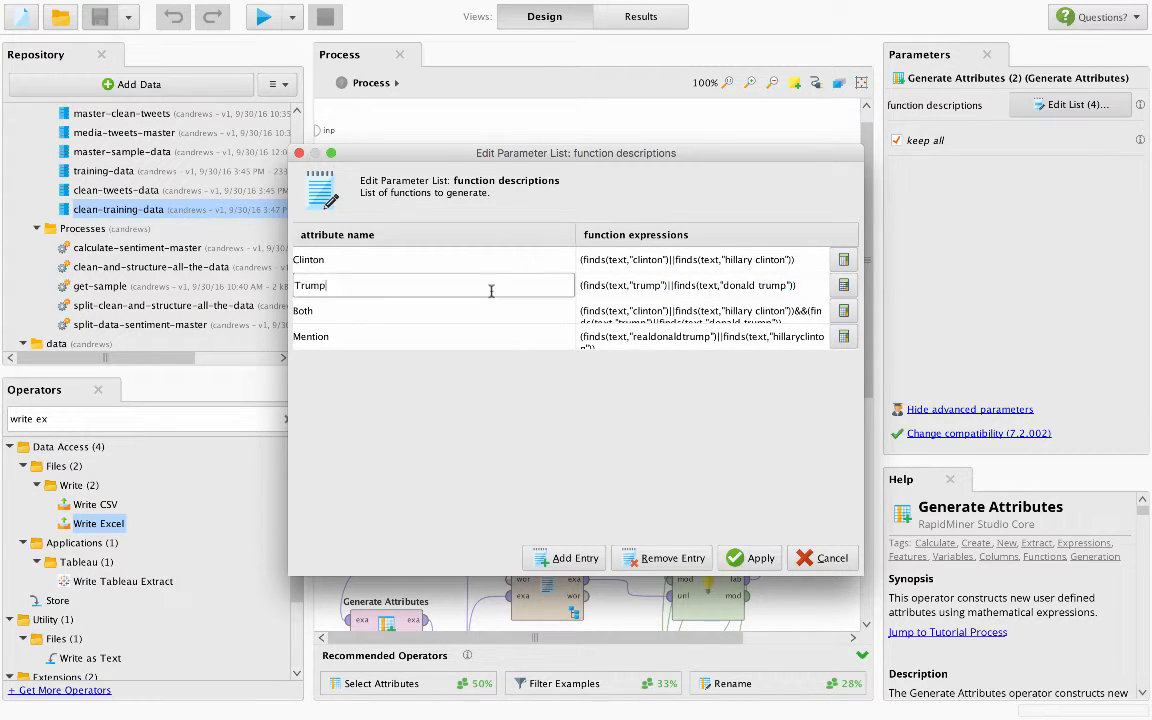
left_click(650, 303)
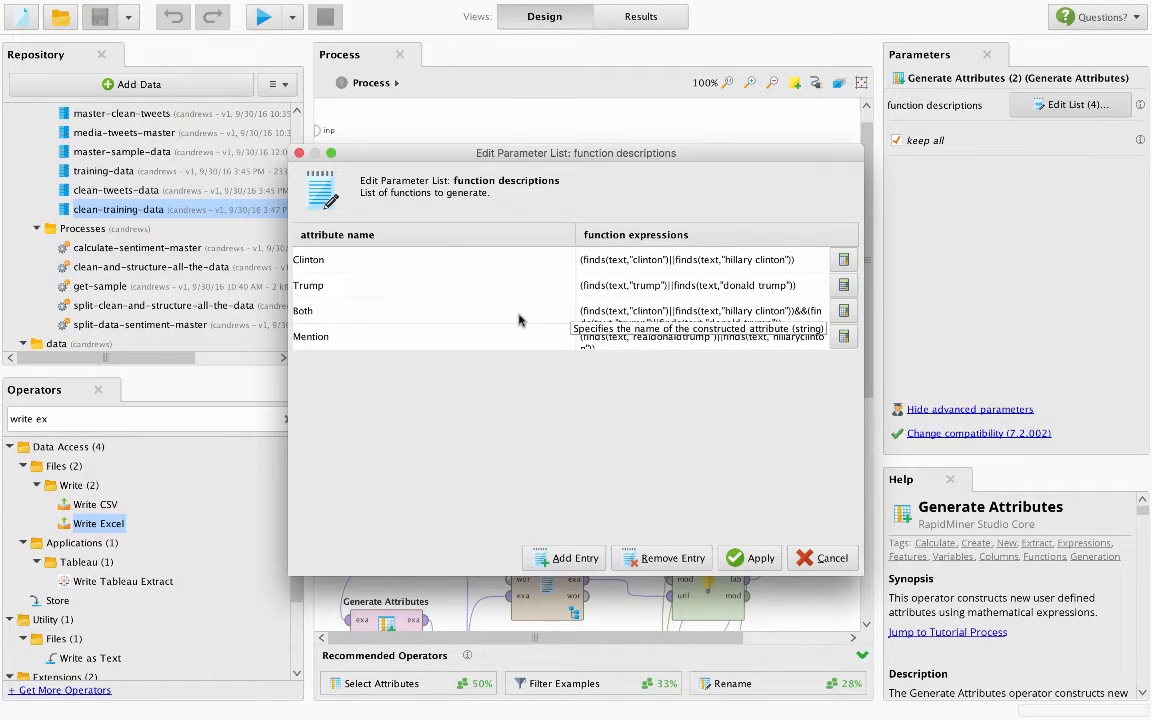
- Inspect the Mention attribute's expression in the expression editor, applying both the expression and the function list
left_click(843, 336)
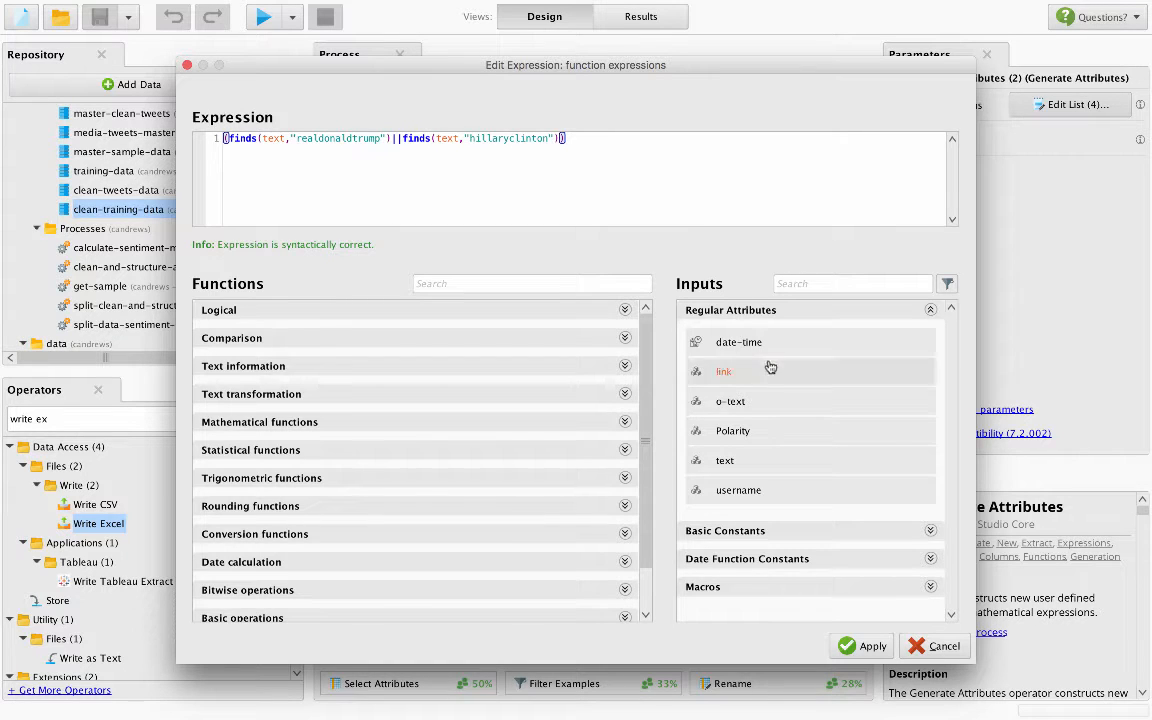
left_click(852, 645)
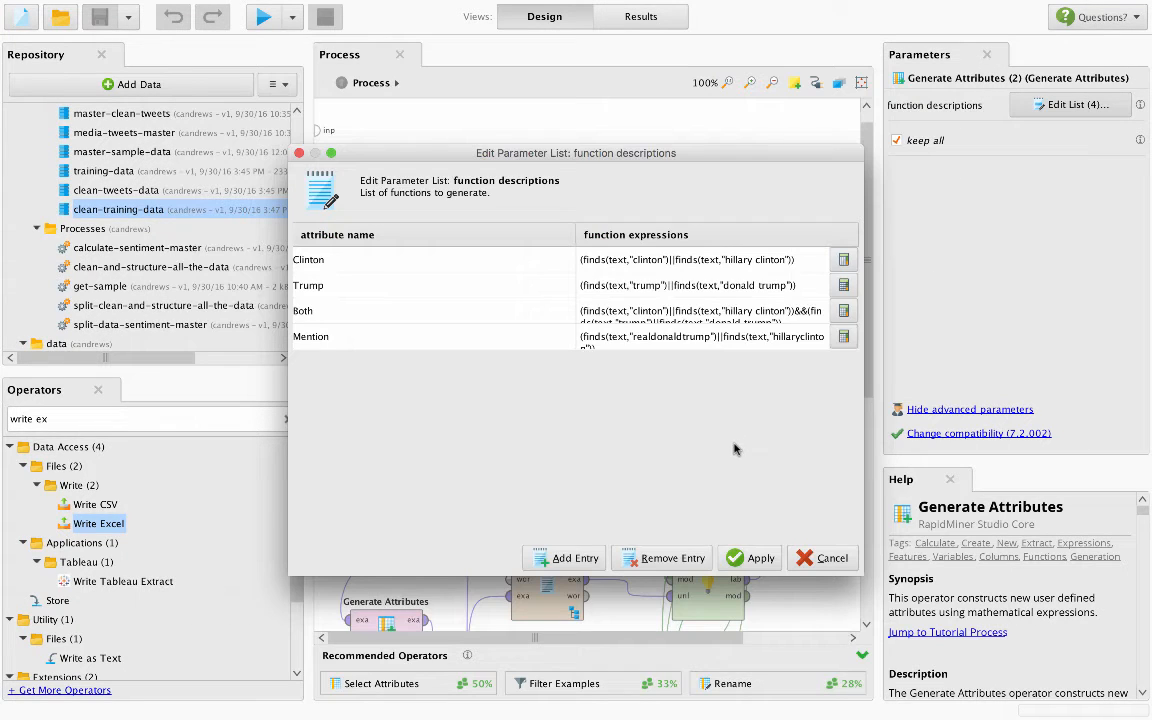
left_click(745, 558)
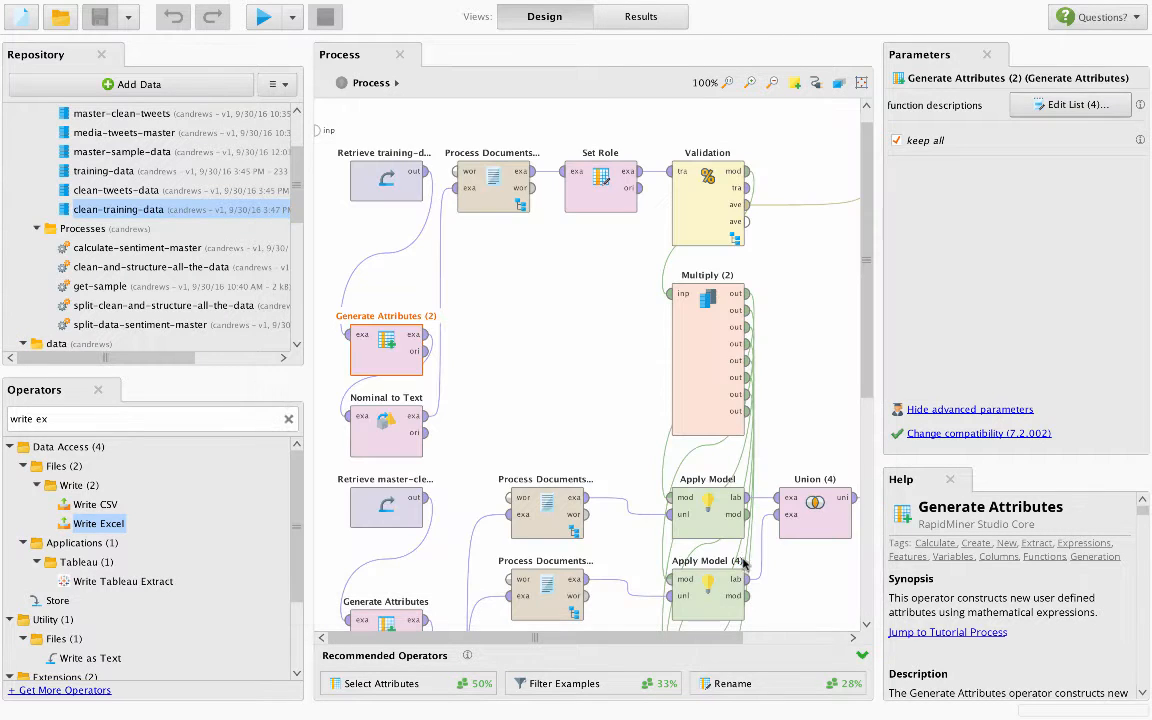
left_click(789, 288)
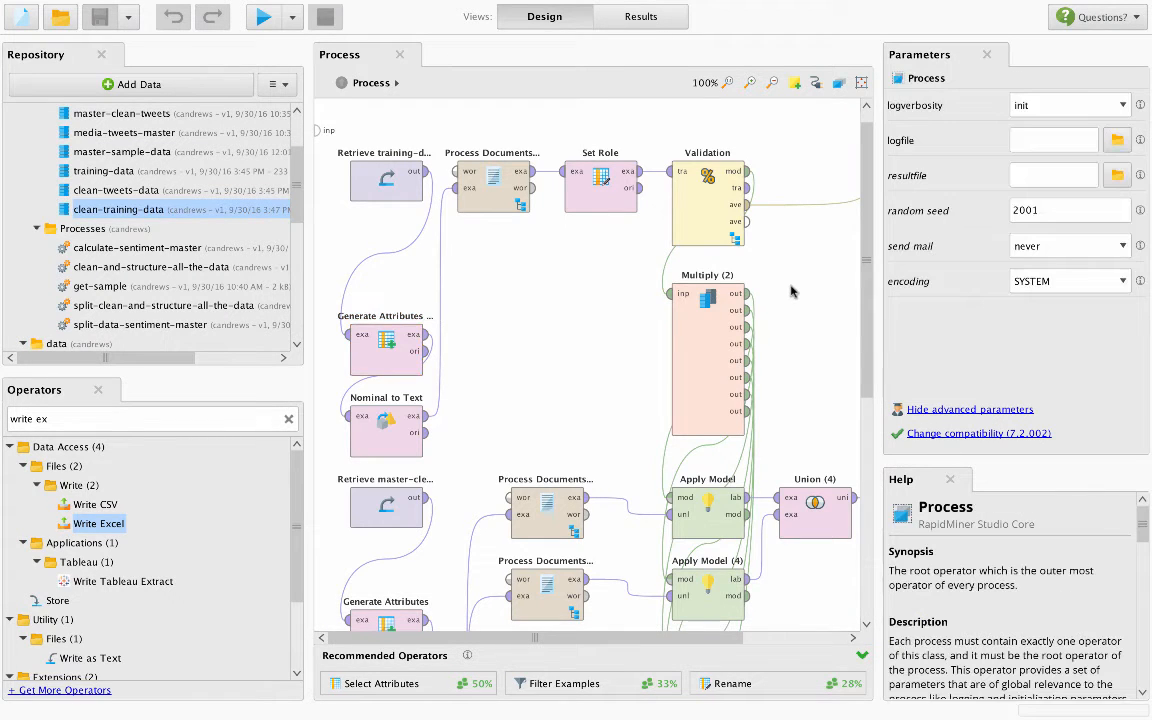
- Set the training branch's Nominal to Text operator to the single attribute filter type with text as the attribute
left_click(386, 350)
left_click(389, 425)
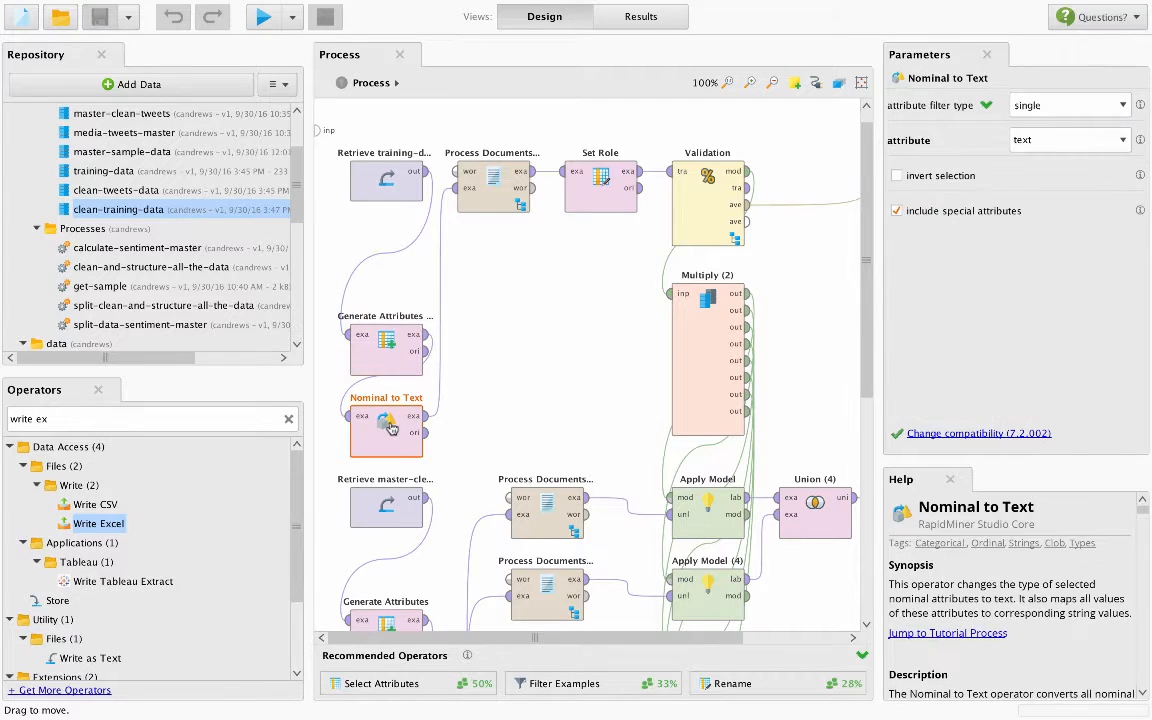
left_click(1100, 106)
left_click(1025, 137)
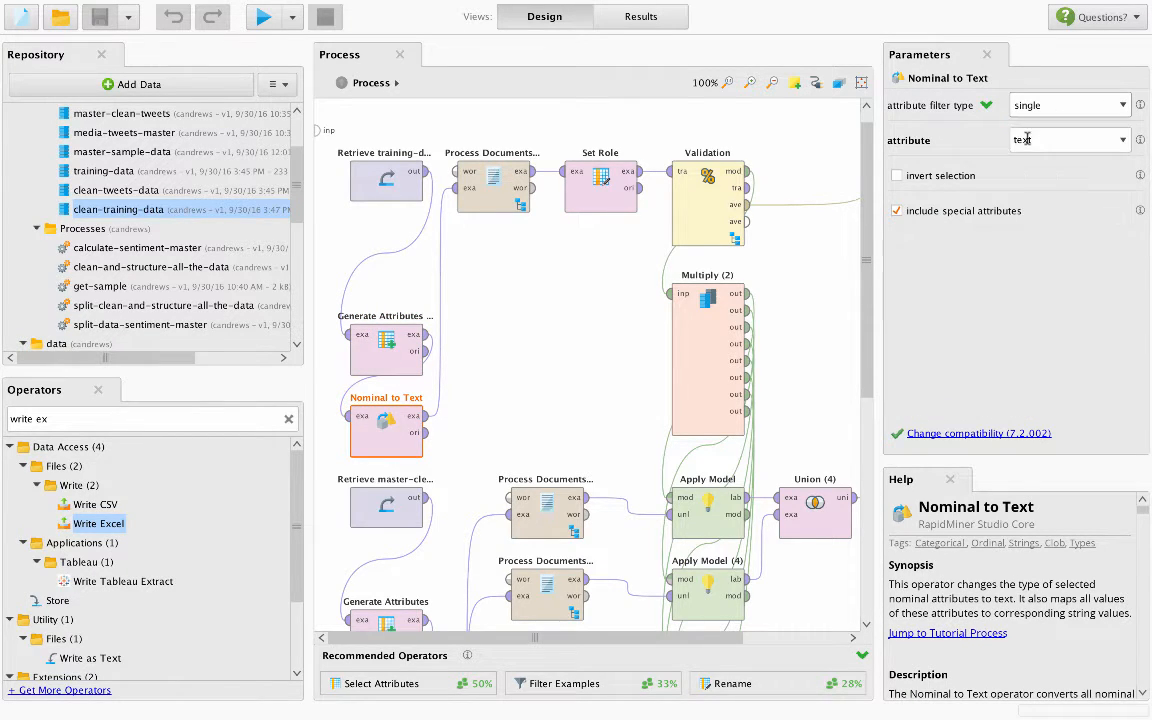
left_click(1123, 140)
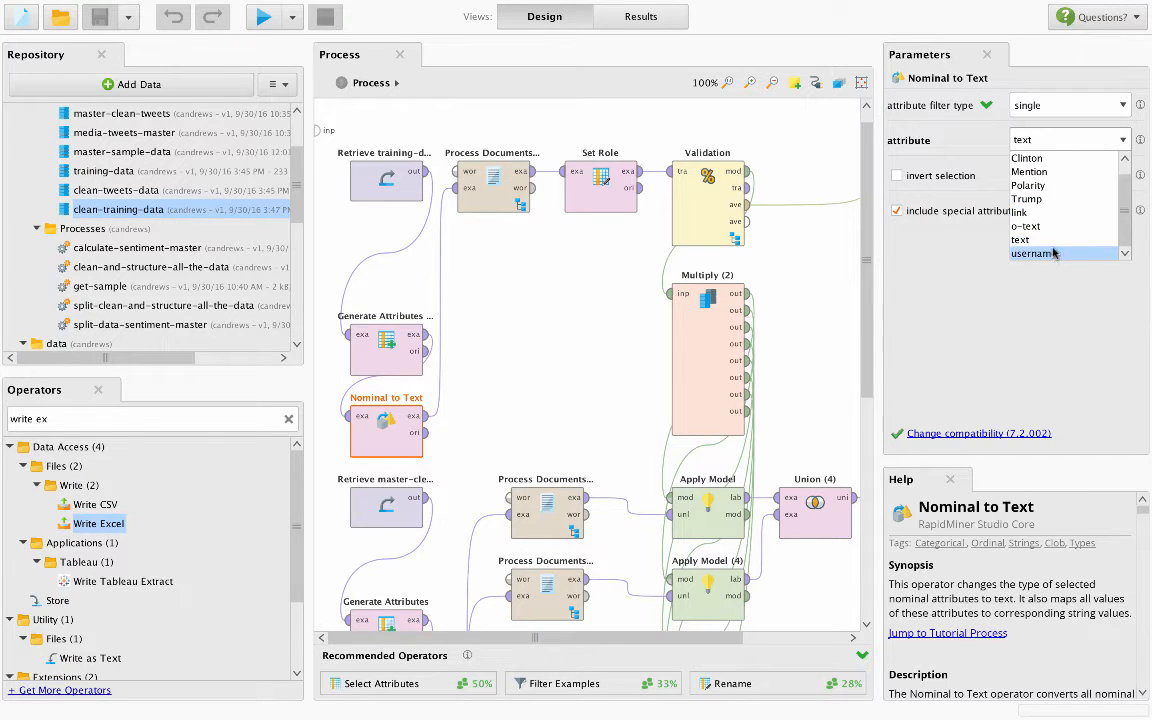
left_click(1050, 236)
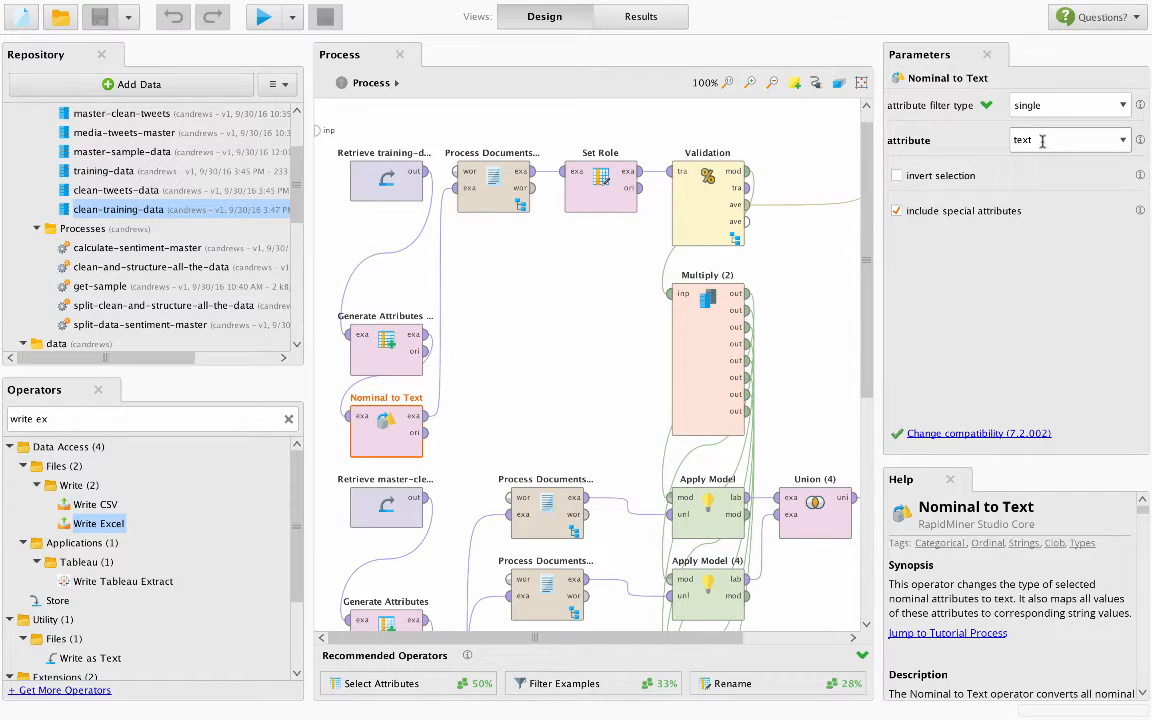
- Inspect the Transform Cases operator inside the training branch's Process Documents from Data, returning to the main process
left_click(492, 192)
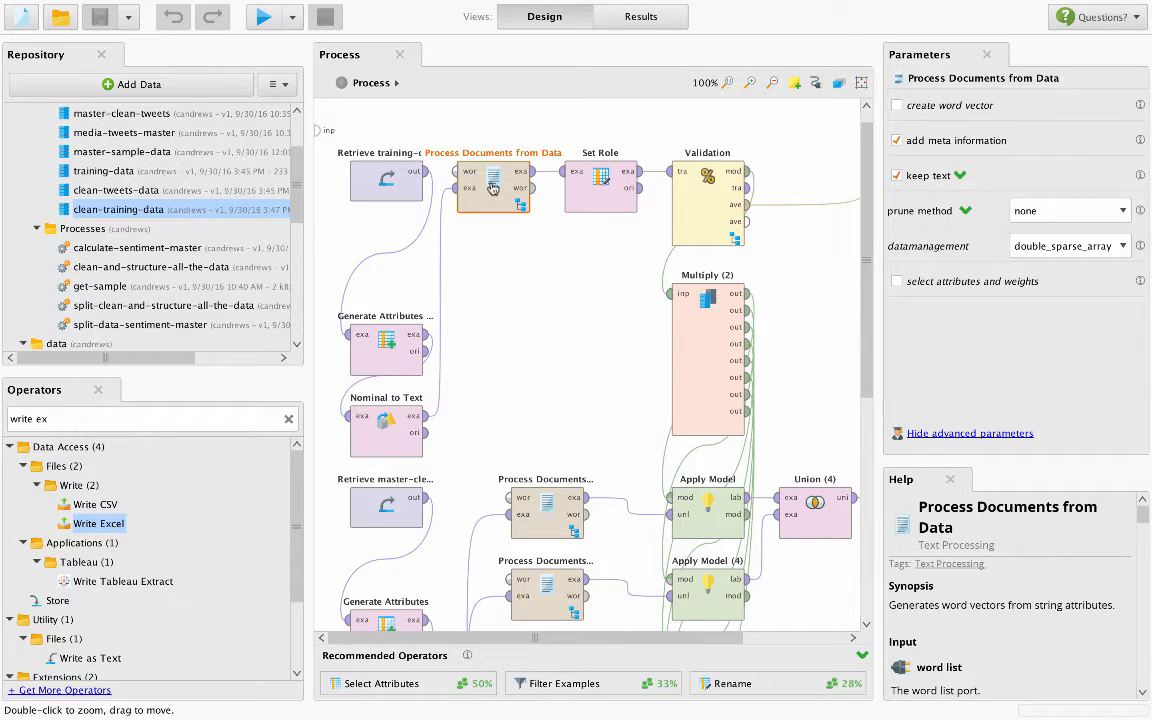
double_click(492, 190)
left_click_drag(492, 156, 693, 358)
left_click(558, 375)
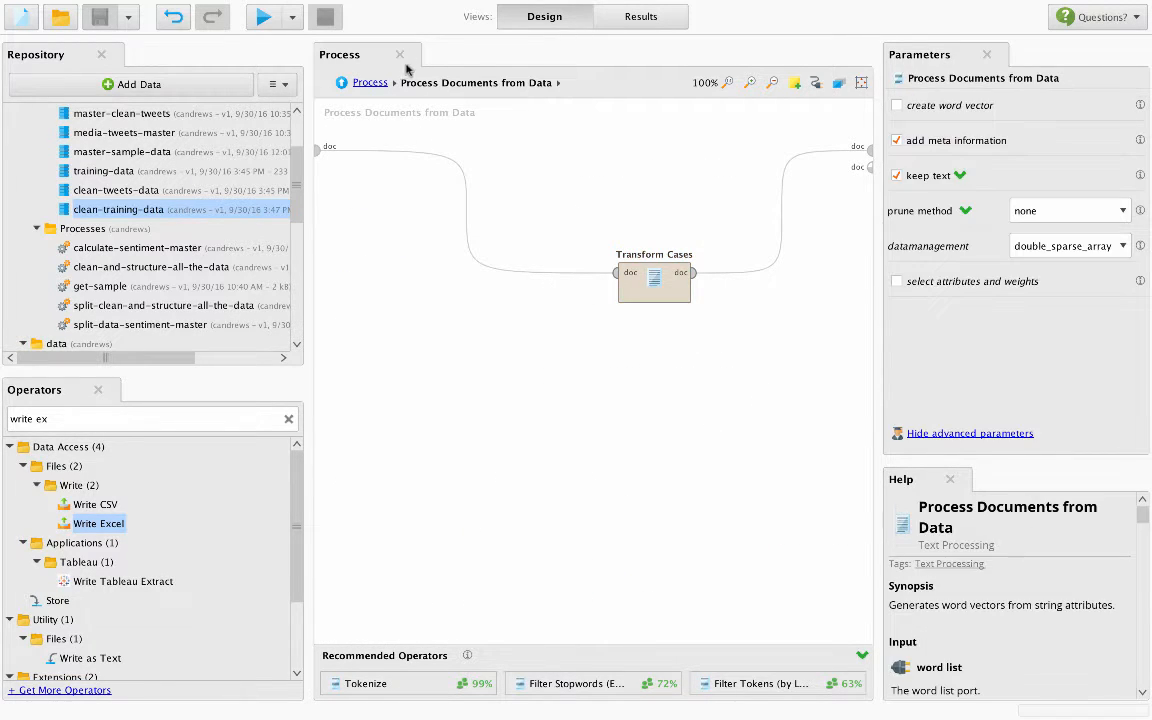
left_click(368, 82)
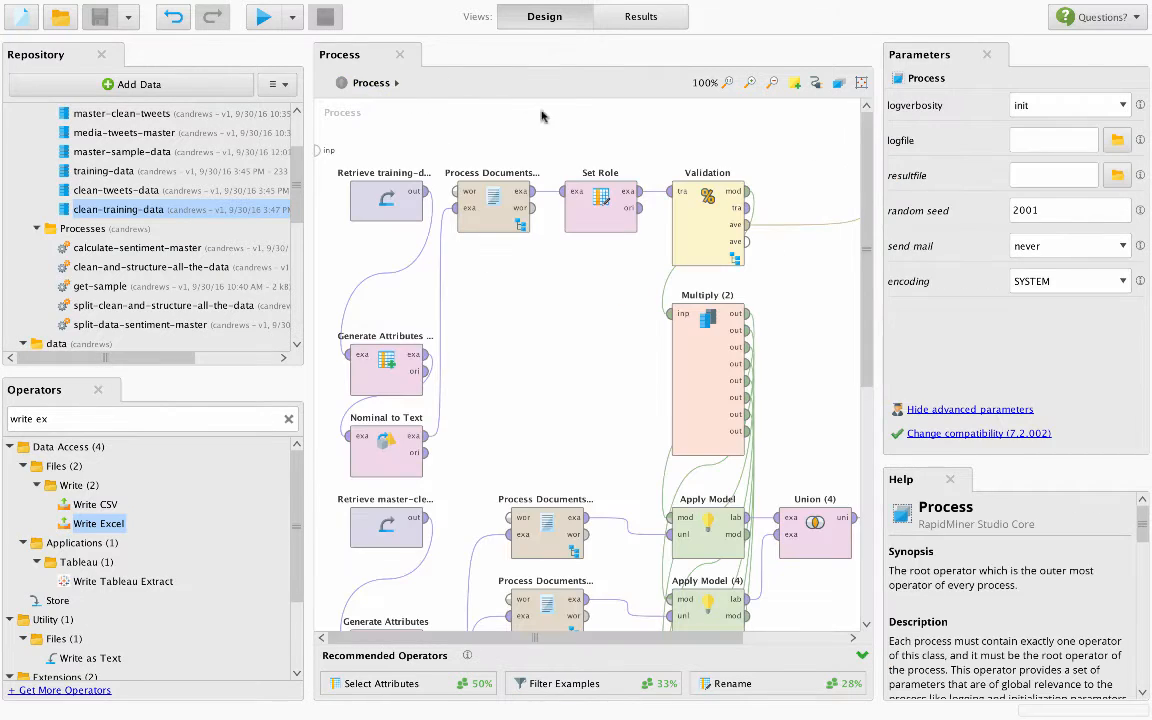
- Check the Set Role attribute and target role, and the Retrieve training-data operator, against the Polarity column of the clean-training-data results
left_click(597, 205)
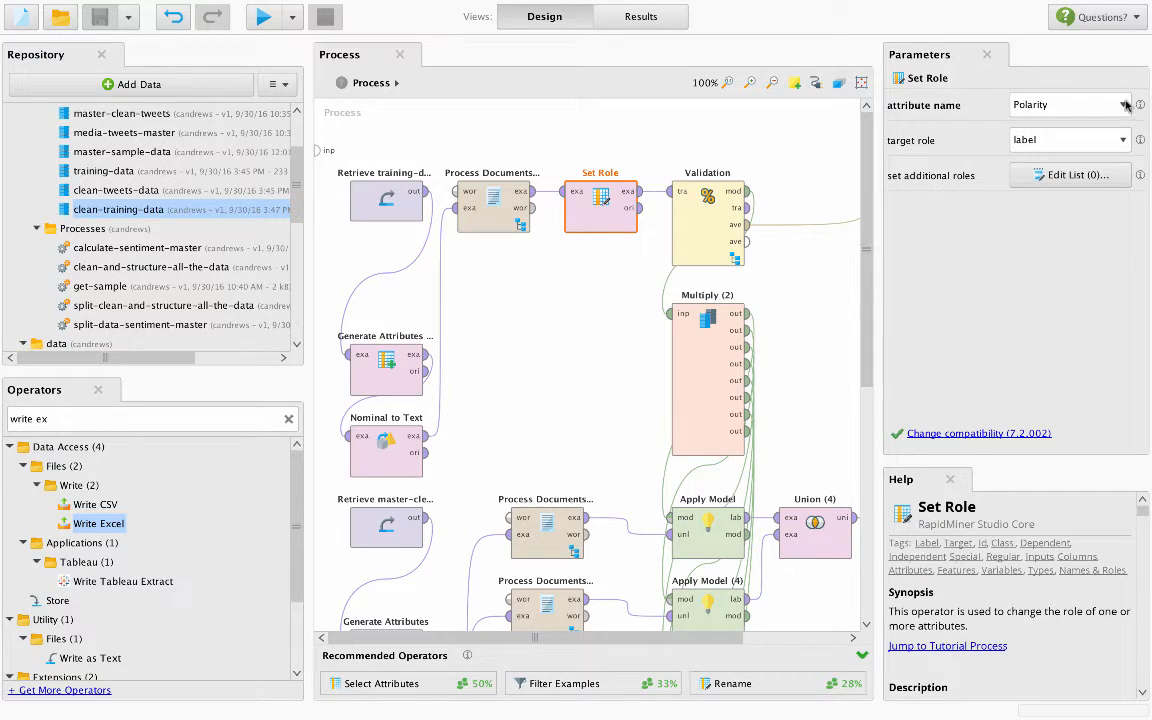
left_click(385, 200)
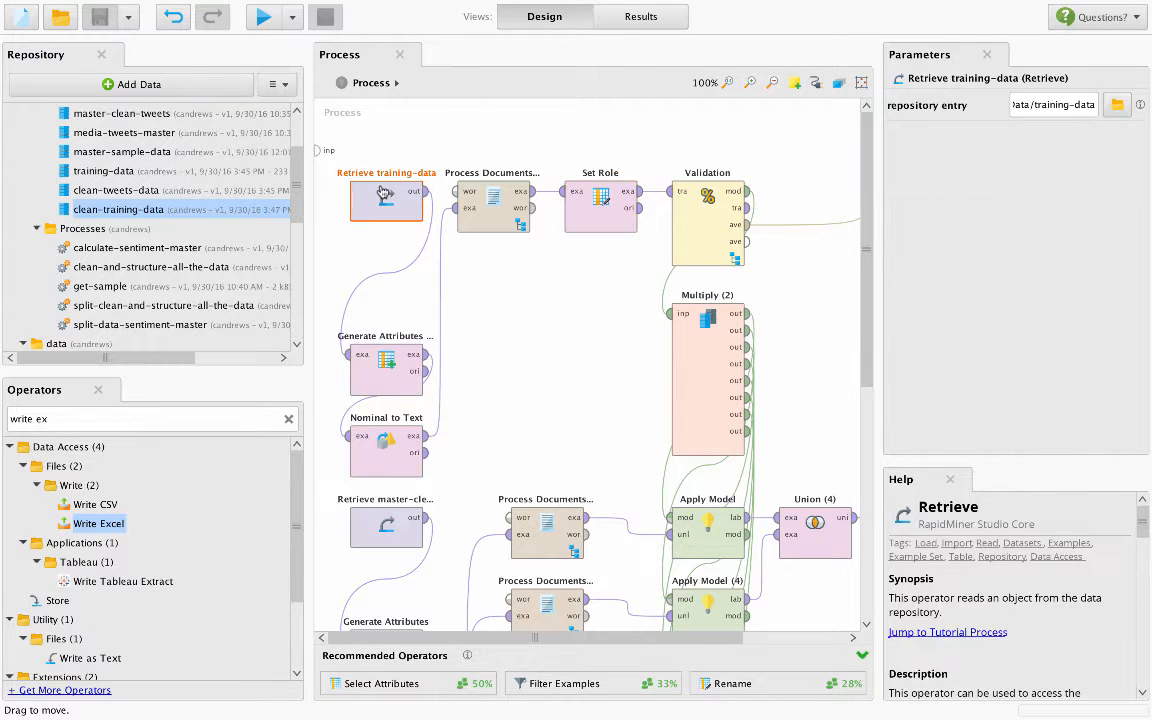
left_click(618, 20)
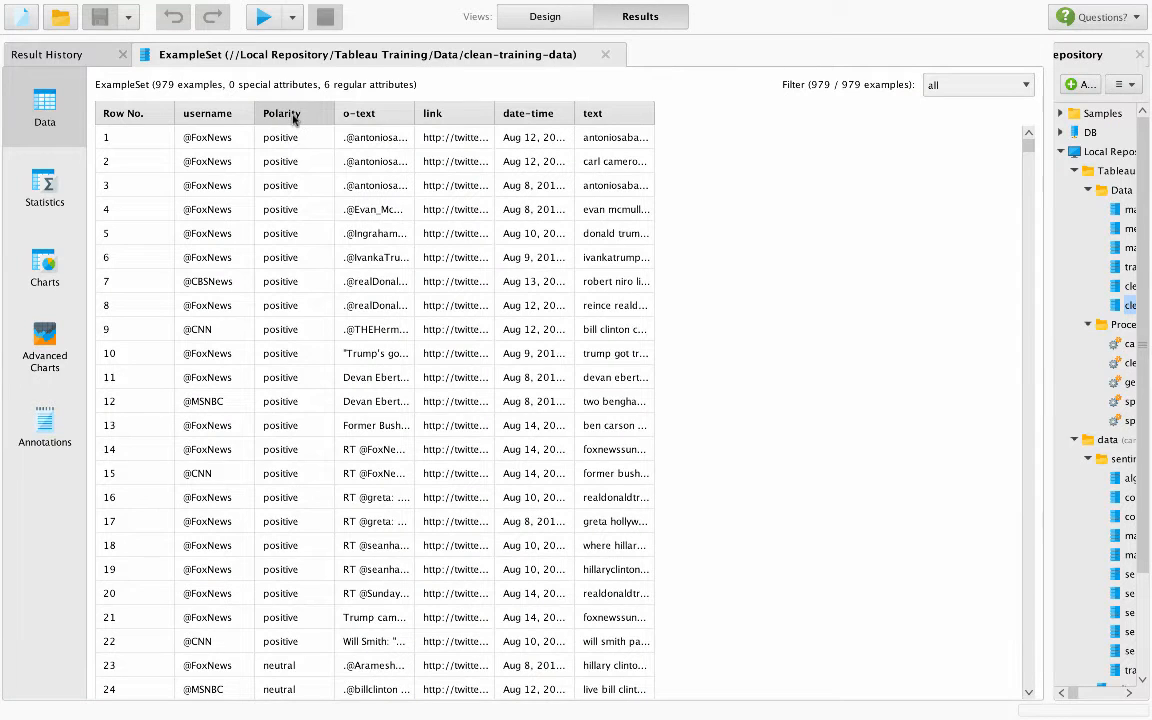
- Return to the process design and review the target role choices of the Set Role operator
left_click(550, 17)
left_click(485, 200)
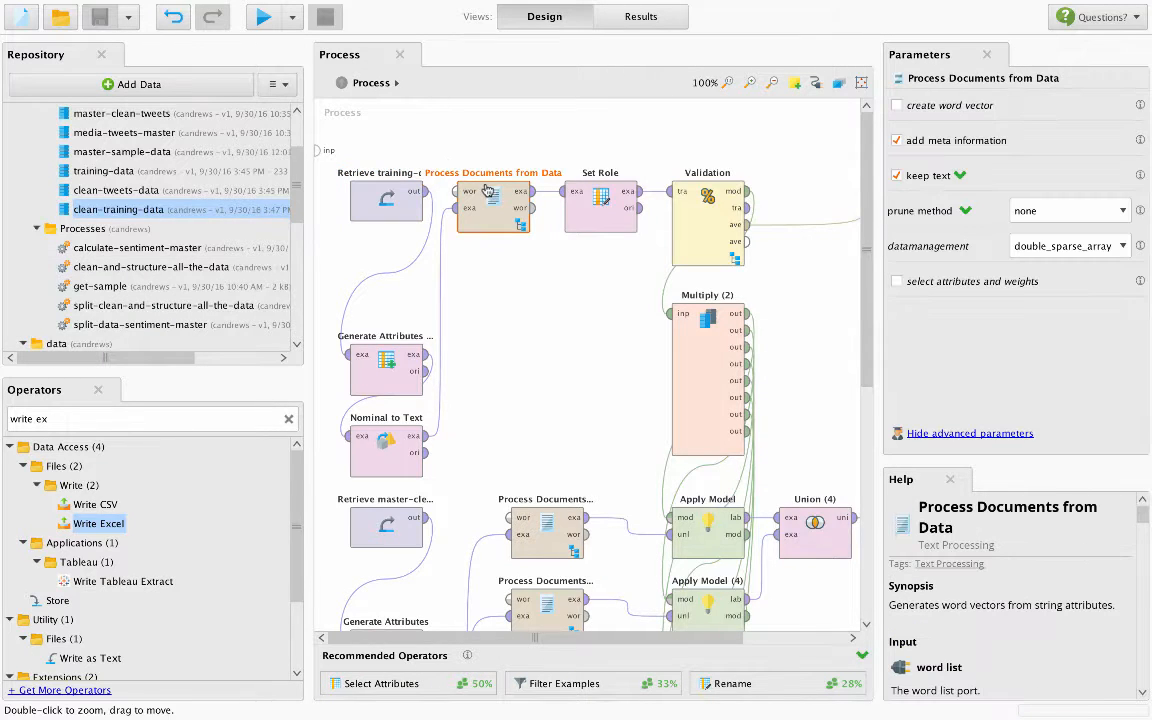
left_click(577, 192)
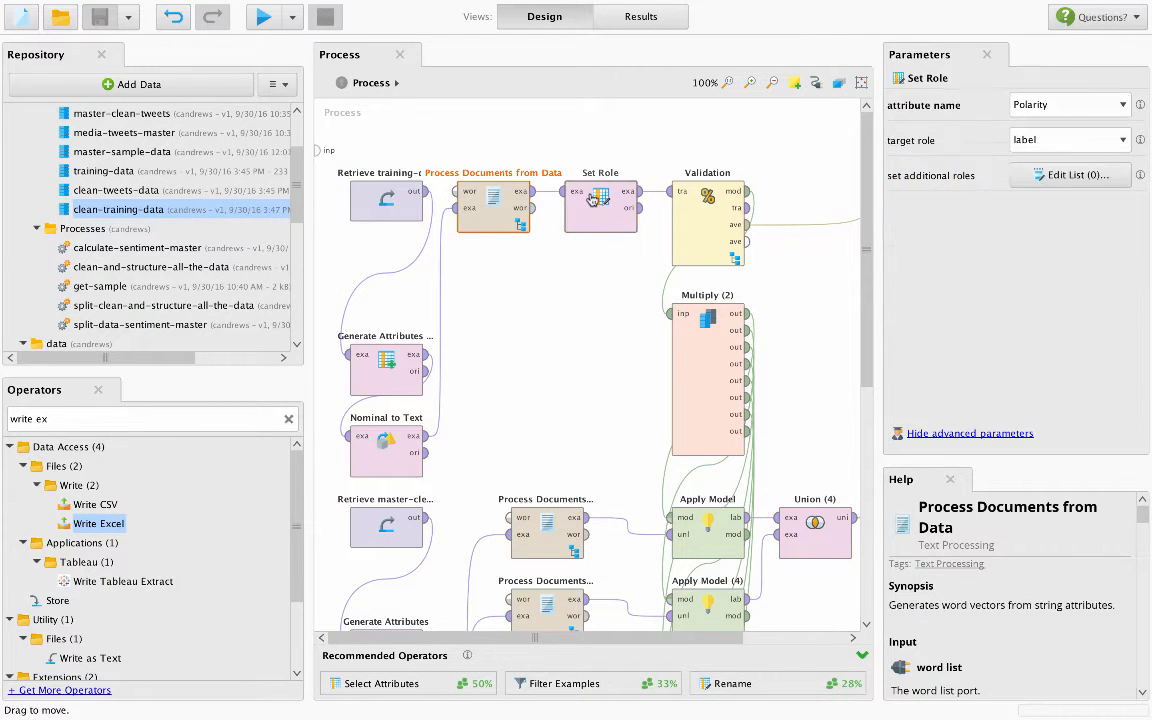
left_click(1121, 140)
left_click(1120, 142)
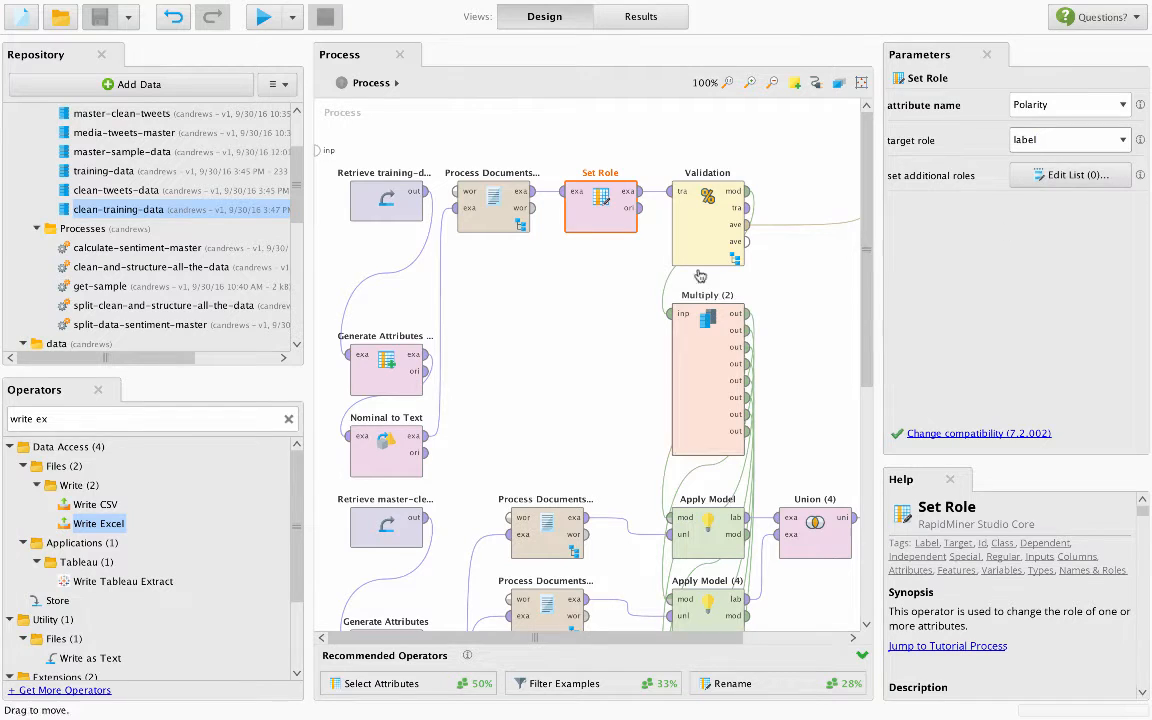
- Open the Validation operator's subprocess and read the help description of its Naive Bayes operator
left_click(697, 220)
double_click(697, 220)
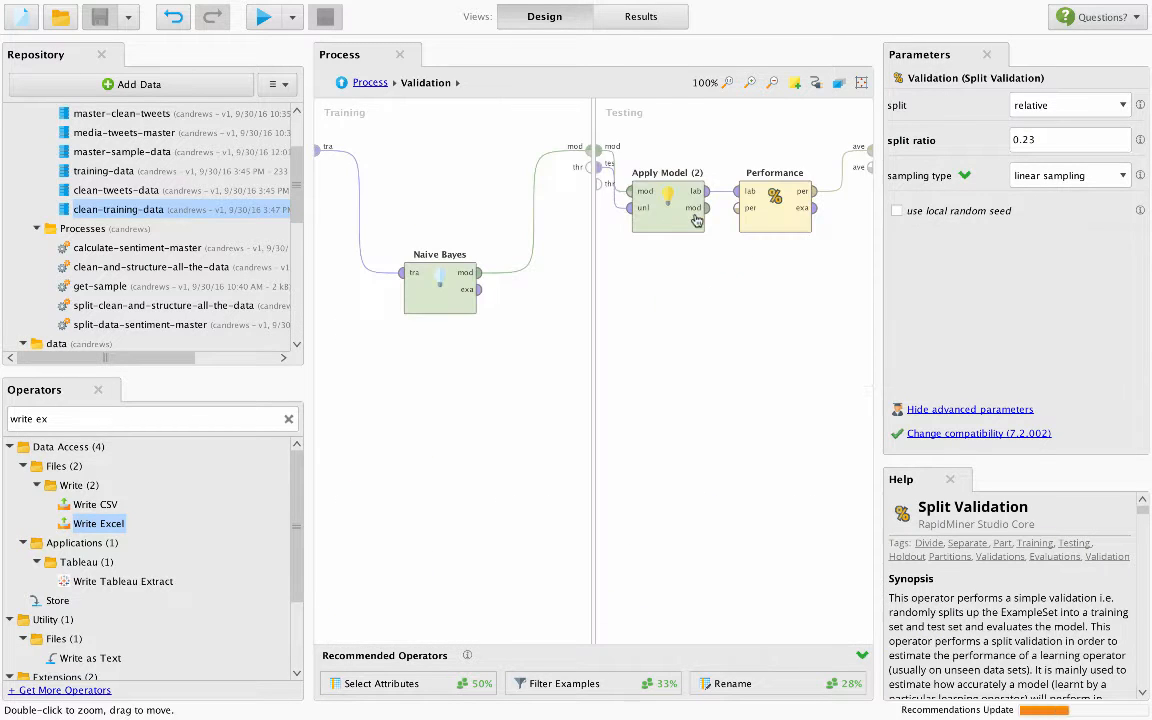
left_click(446, 305)
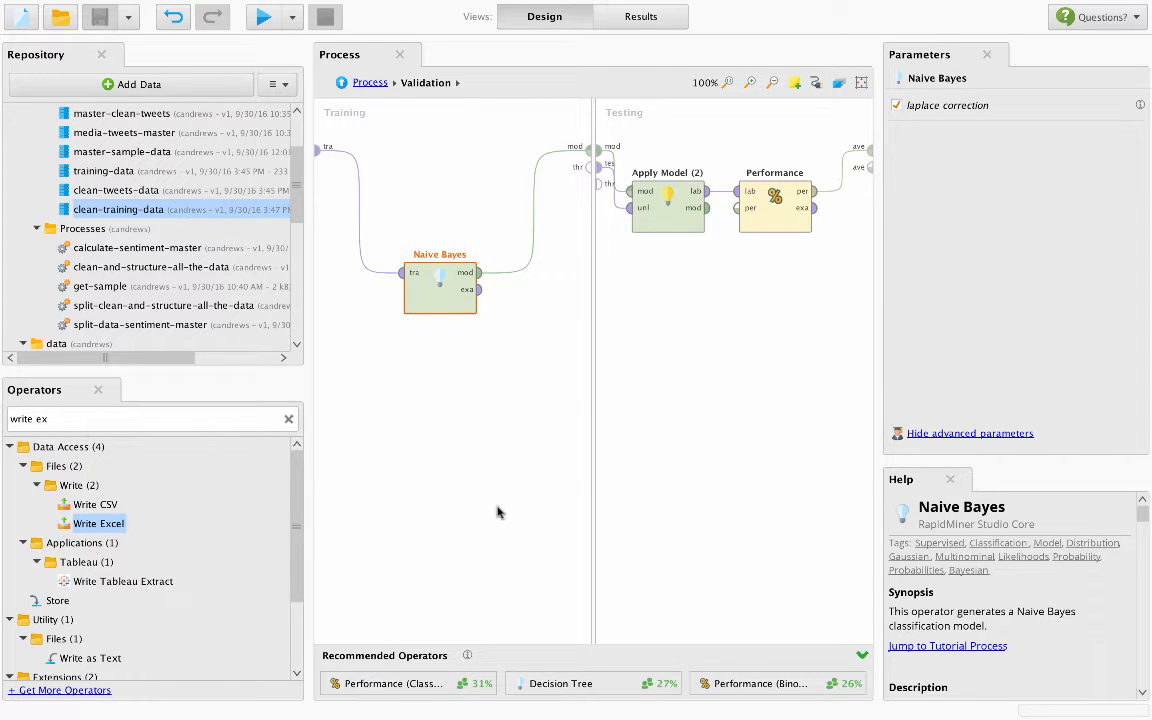
scroll(1077, 630, "down", 5)
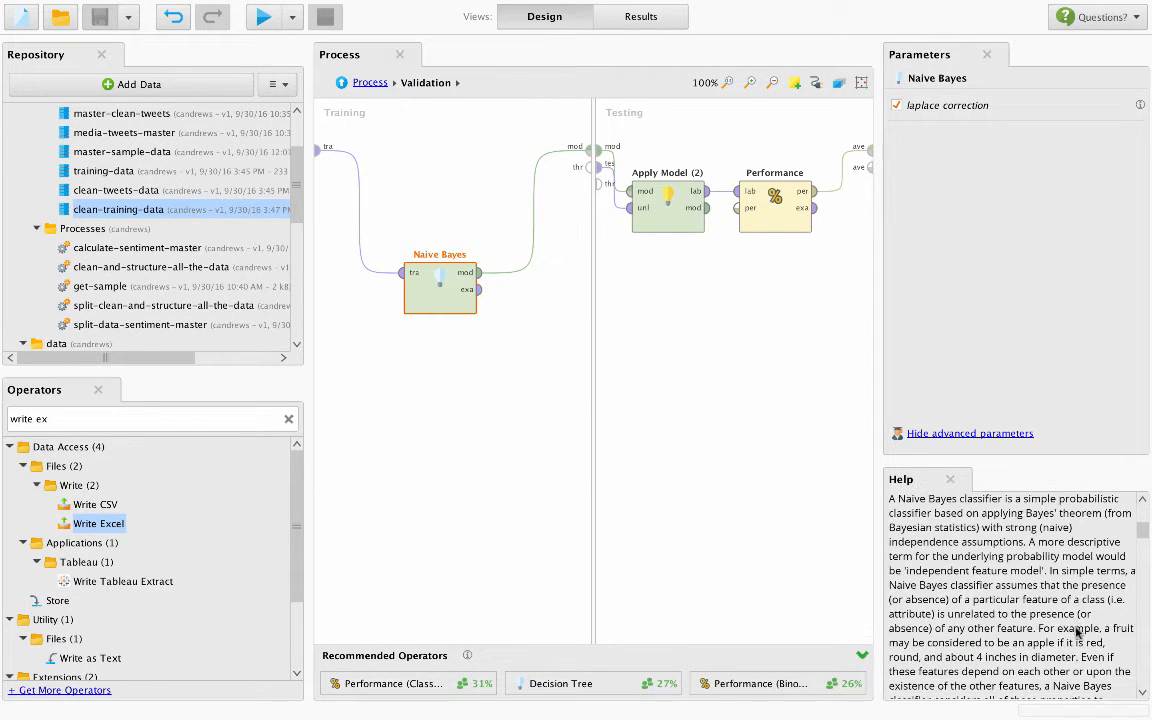
scroll(1077, 633, "up", 3)
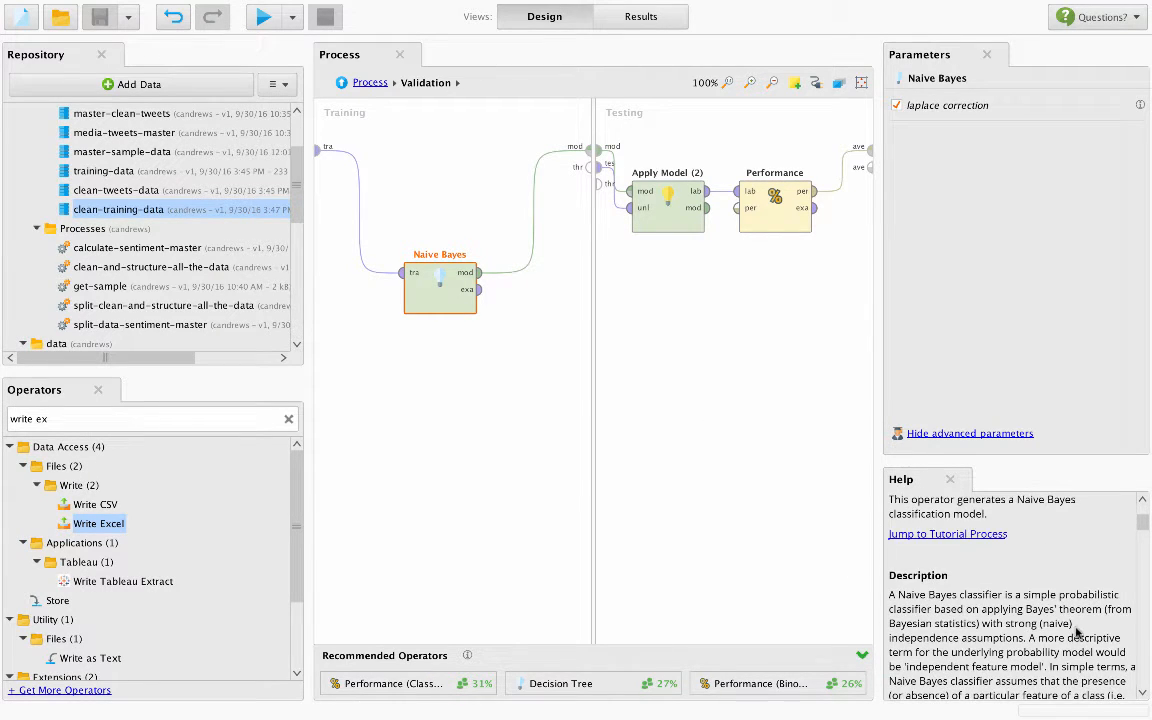
left_click(467, 399)
- Inspect Apply Model (2) and Performance in the Validation subprocess, returning to the main process to view the Validation operator's own parameters
left_click(666, 208)
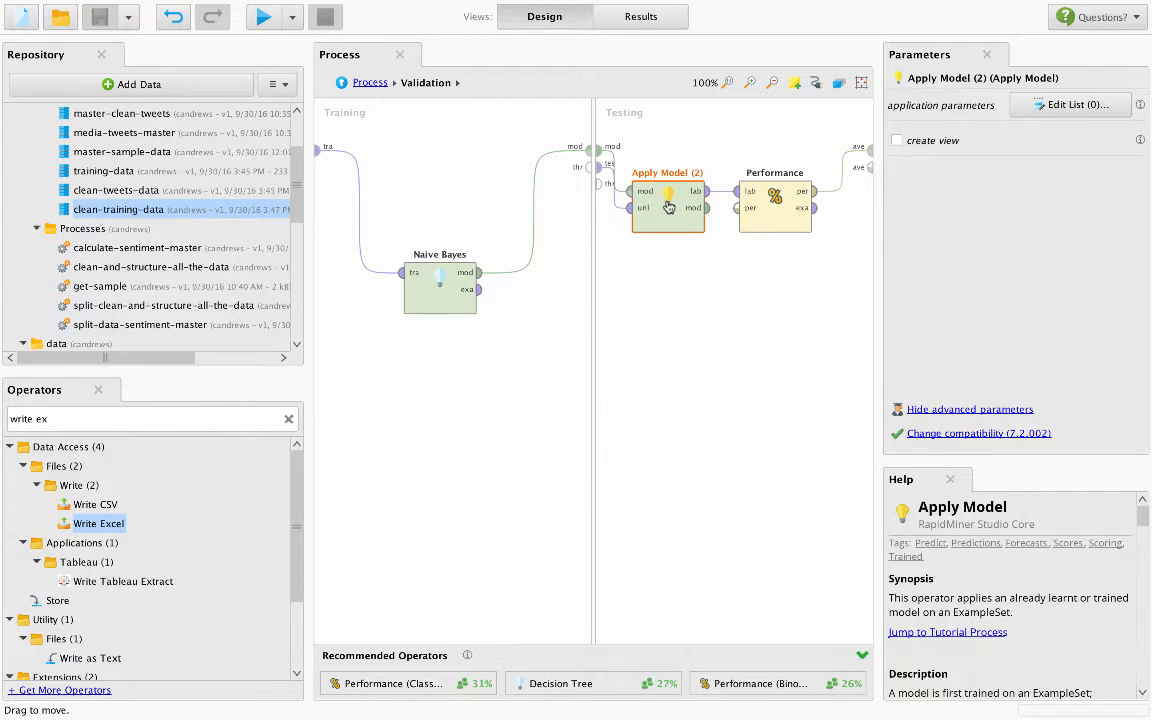
left_click(775, 195)
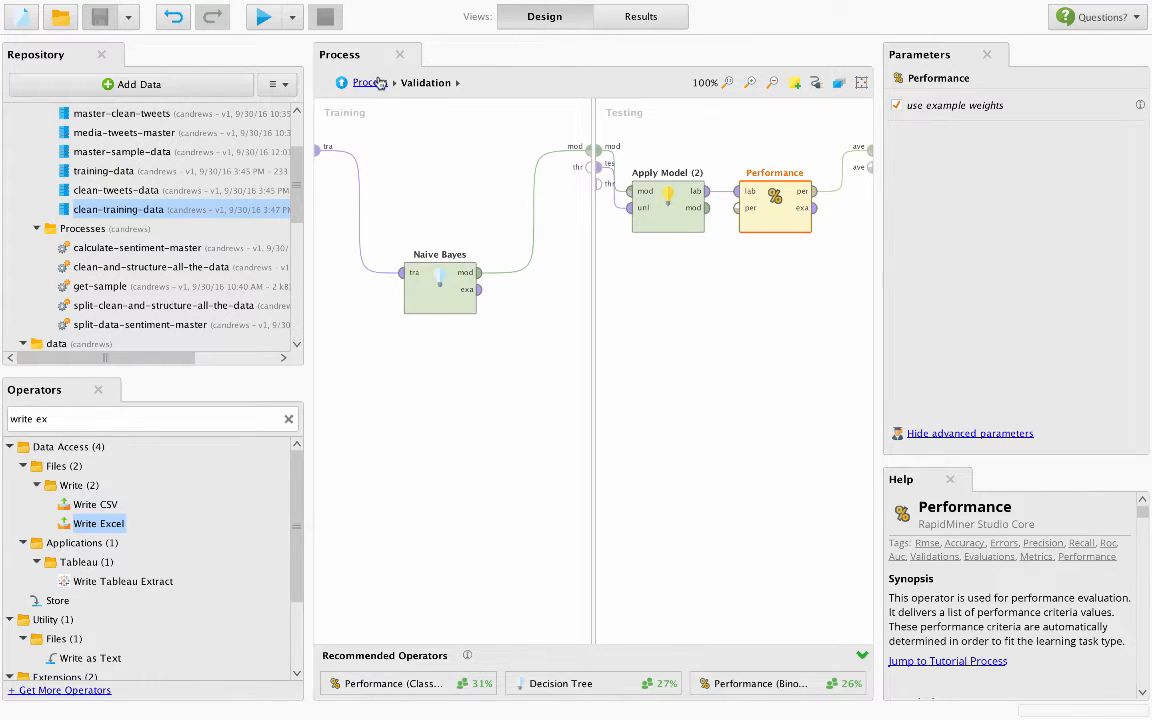
left_click(343, 82)
left_click(710, 231)
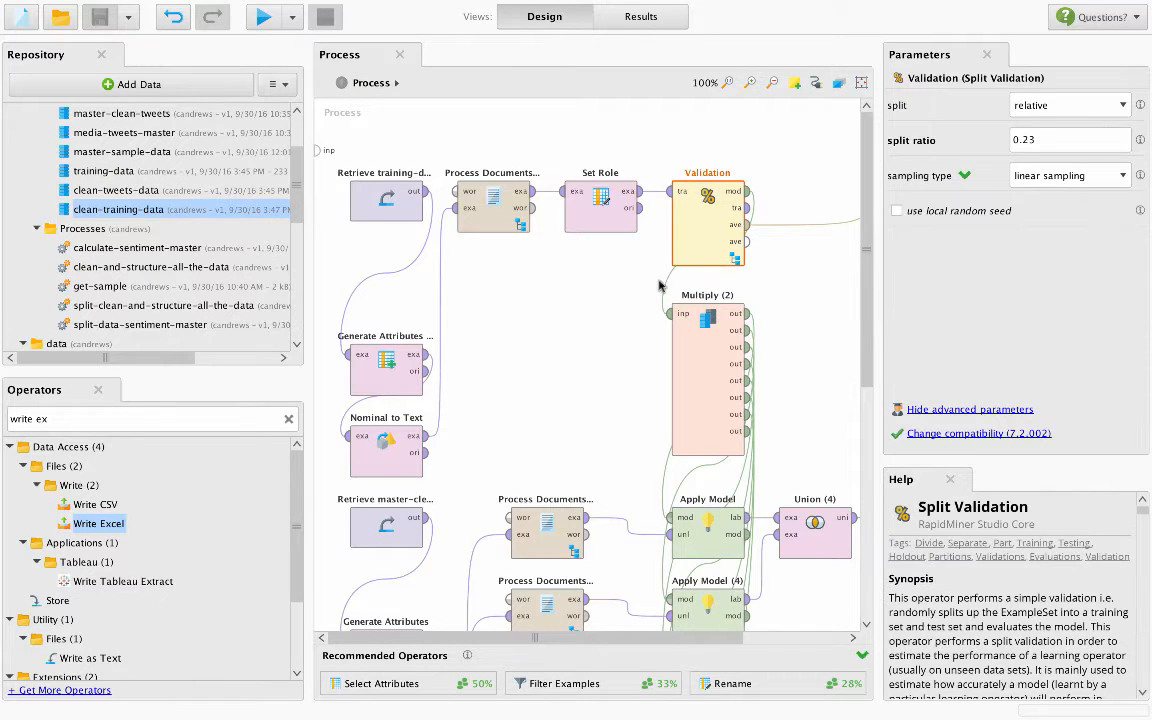
- Review the scoring branch's Retrieve master-clean-tweets, Generate Attributes, Nominal to Text (2) and Split Data (2) operators one after another
left_click(579, 298)
scroll(579, 297, "down", 5)
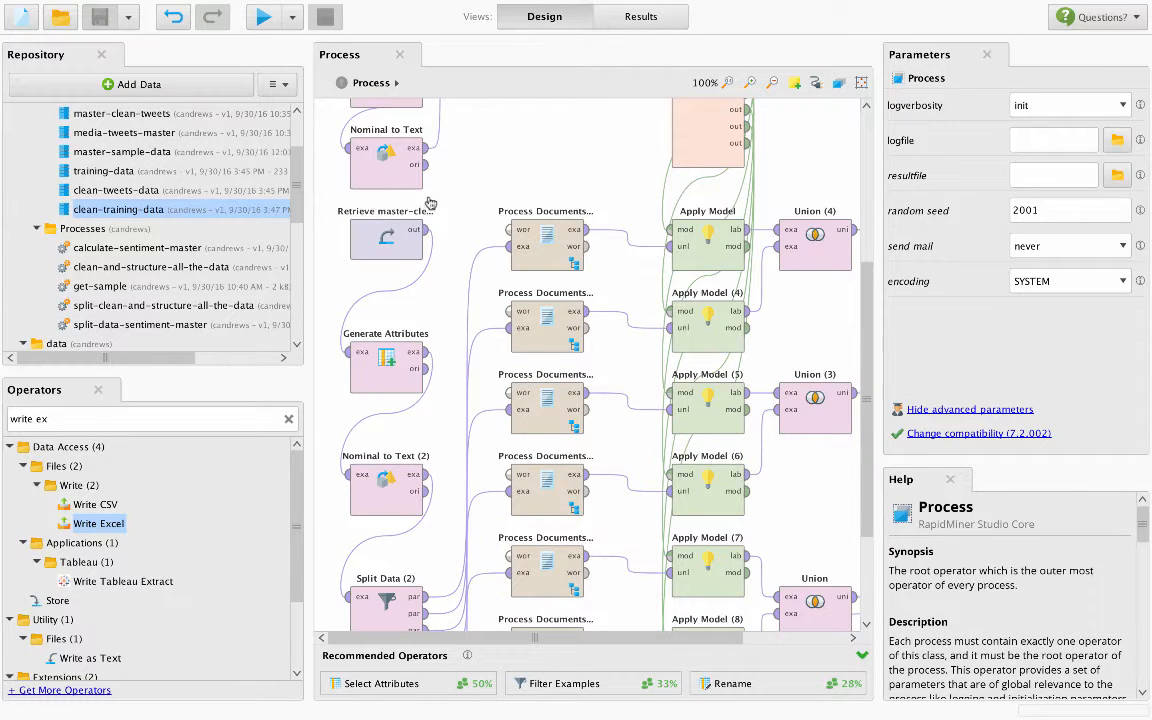
left_click(385, 238)
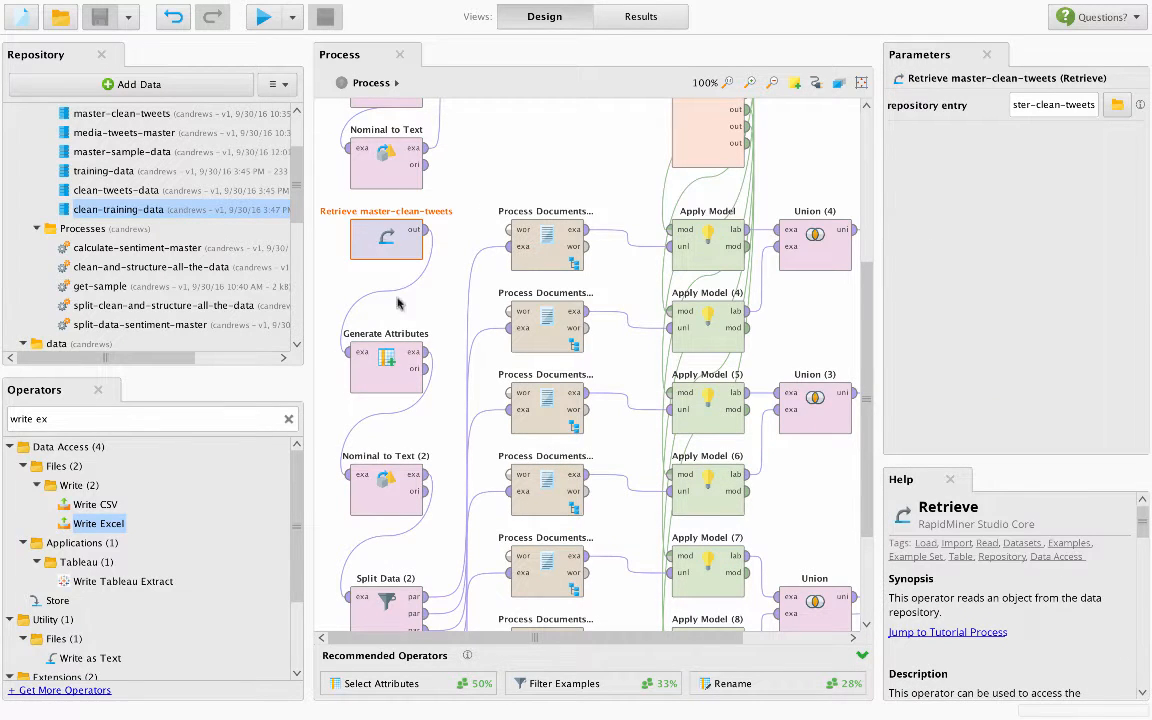
left_click(387, 360)
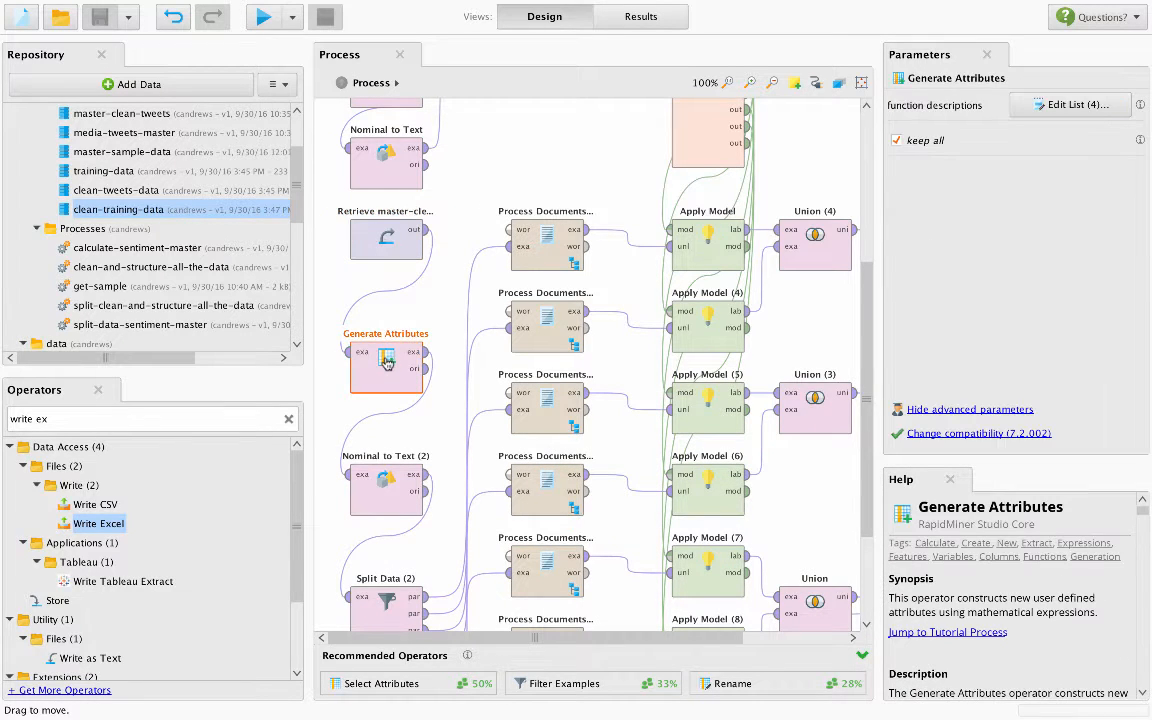
left_click(384, 485)
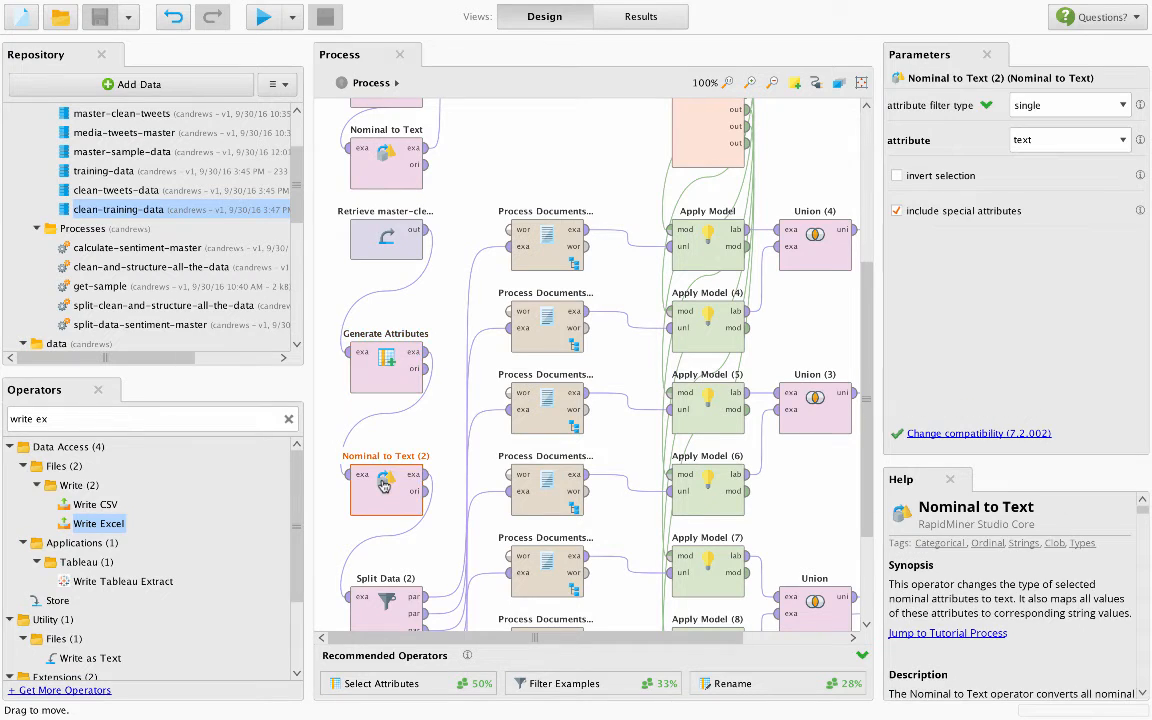
left_click(387, 605)
scroll(387, 612, "down", 3)
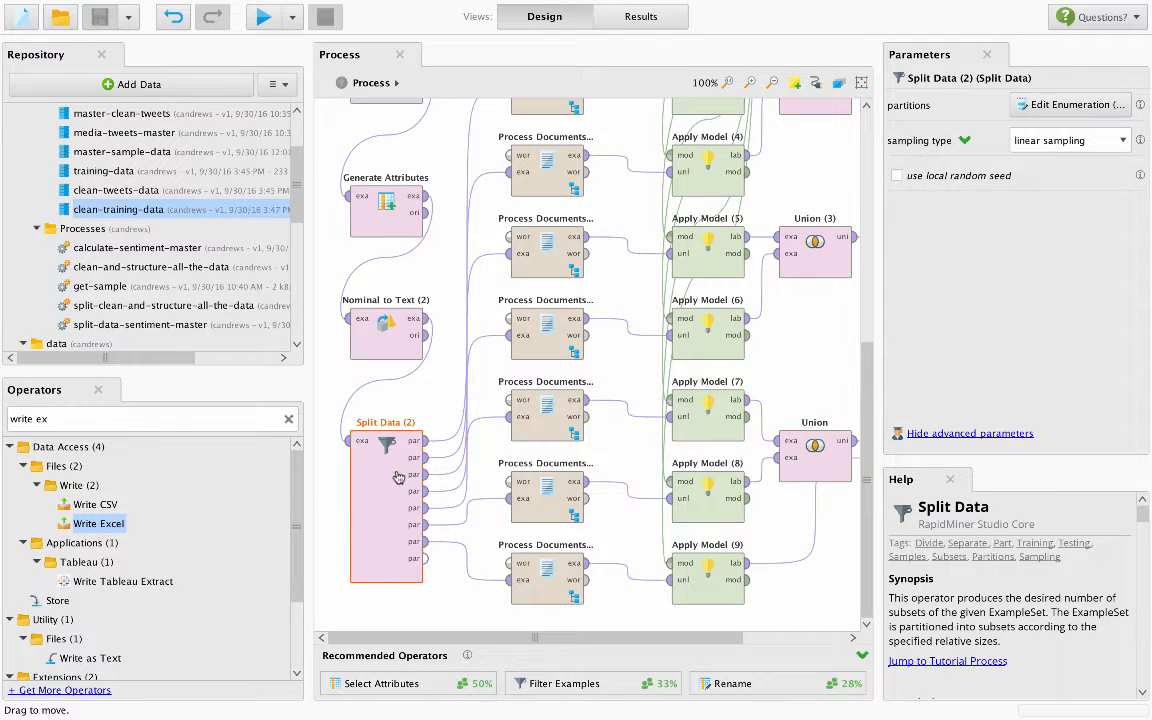
scroll(562, 536, "up", 2)
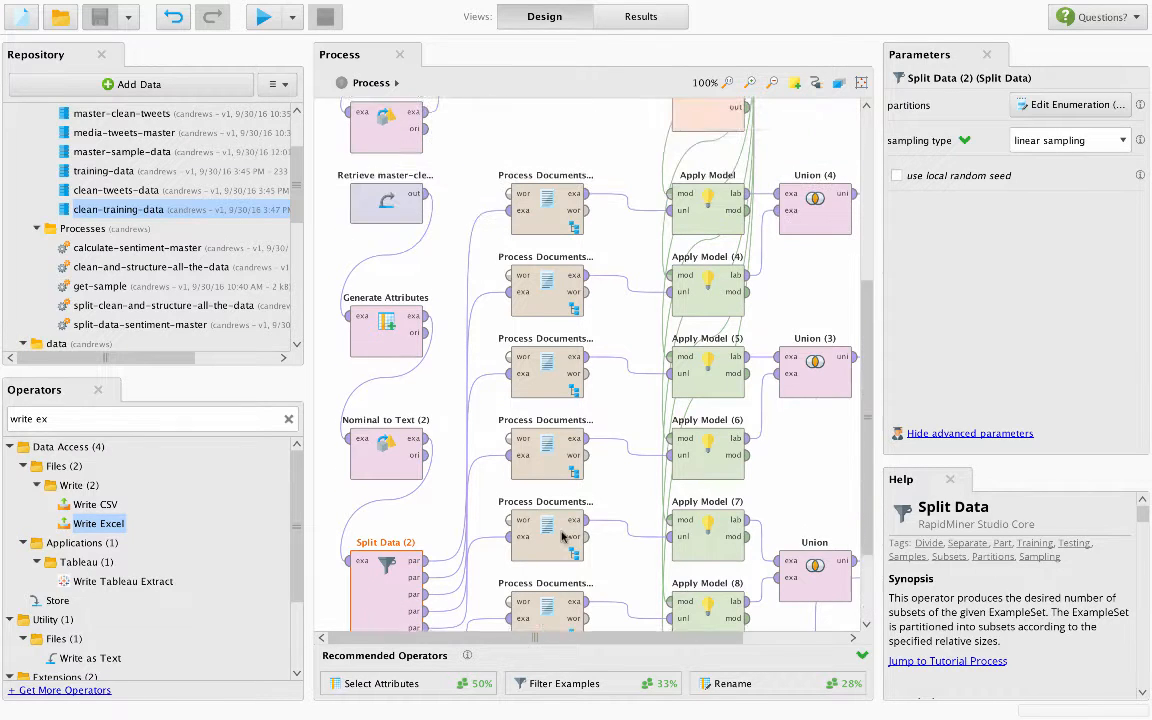
- Look inside the scoring branch's uppermost Process Documents operator, returning to the main process
scroll(562, 536, "up", 4)
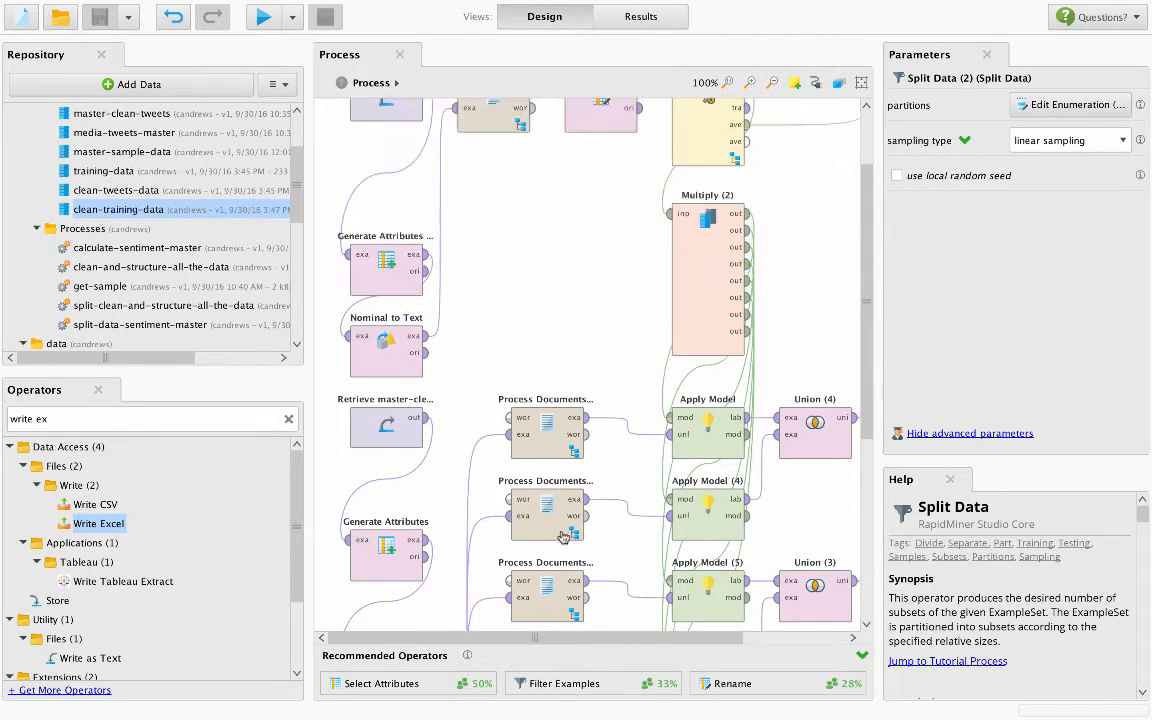
double_click(537, 424)
left_click_drag(532, 198, 758, 342)
left_click(369, 83)
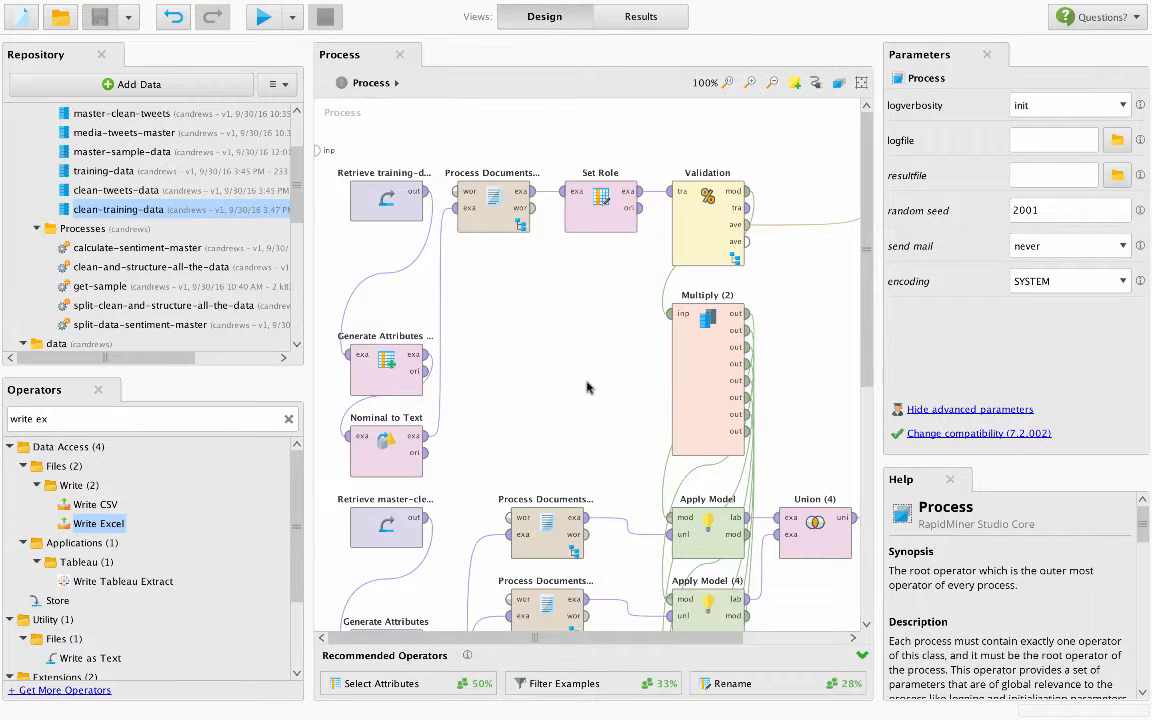
- Trace the Multiply (2) operator's outputs through the Apply Model operators to the chain of Union operators
scroll(589, 386, "down", 3)
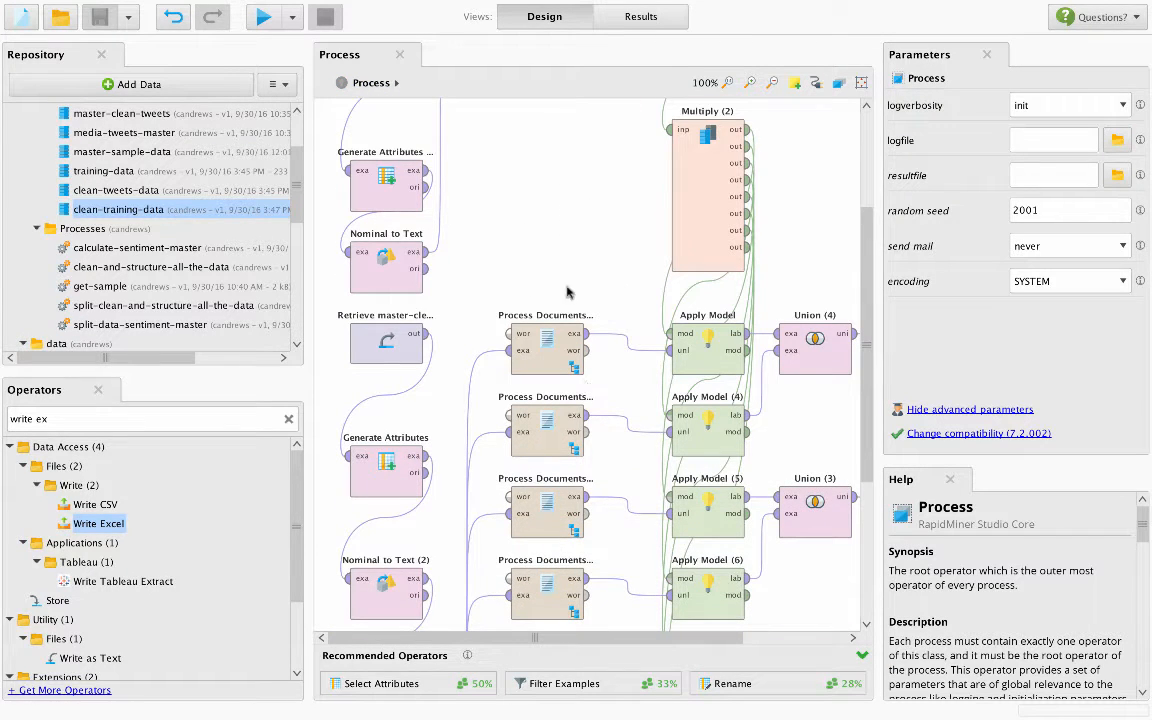
left_click(710, 140)
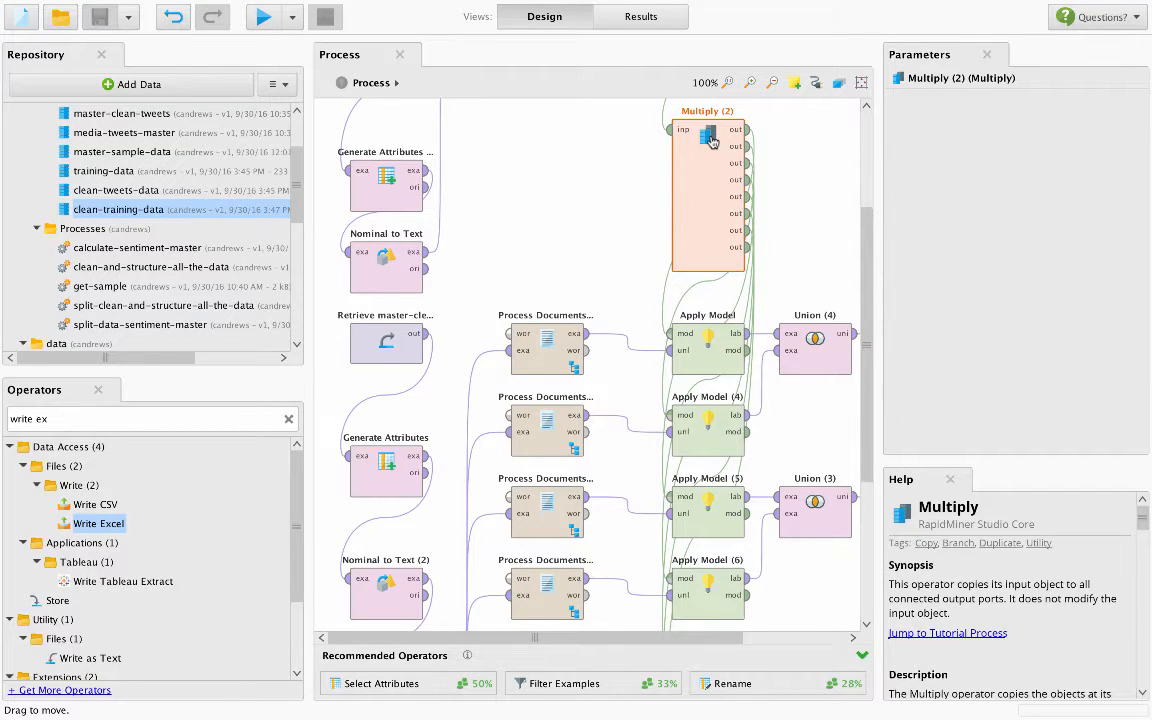
scroll(710, 140, "up", 2)
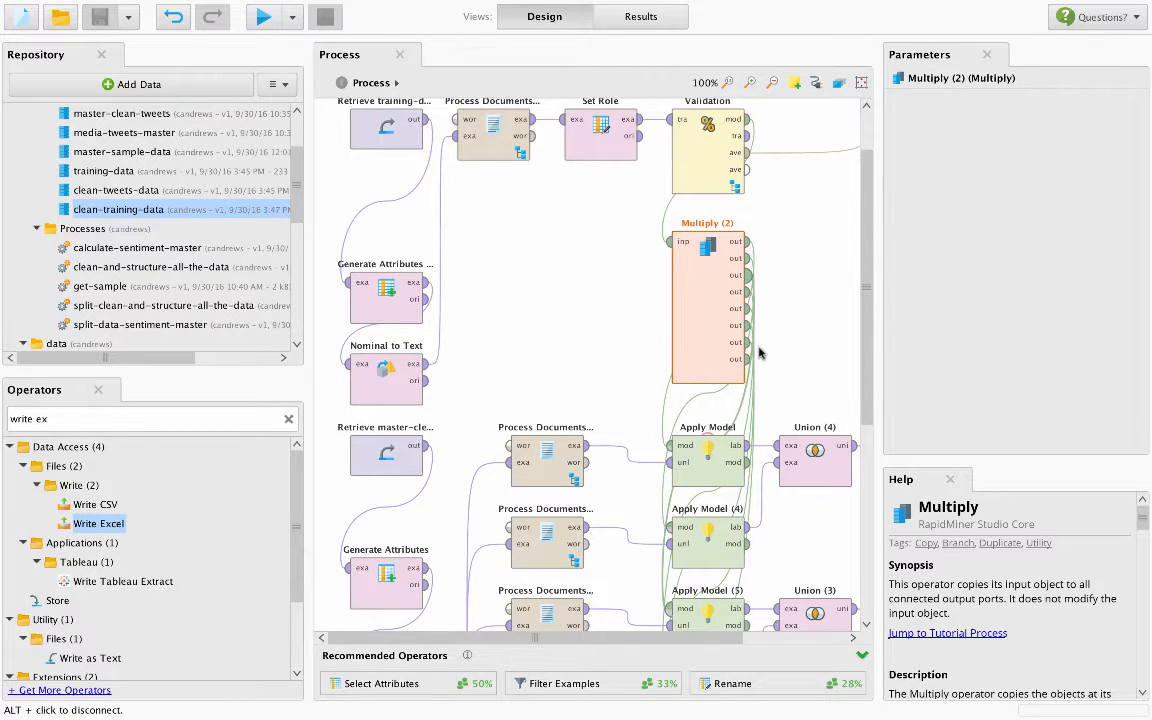
scroll(760, 352, "down", 4)
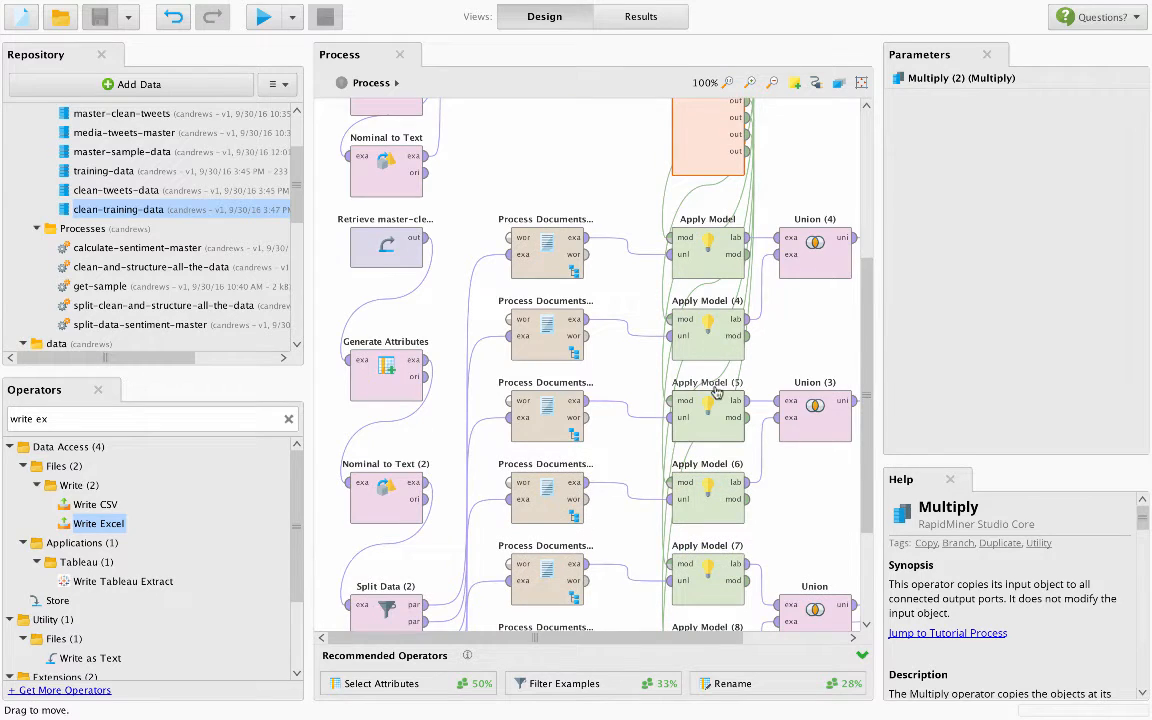
scroll(718, 370, "down", 3)
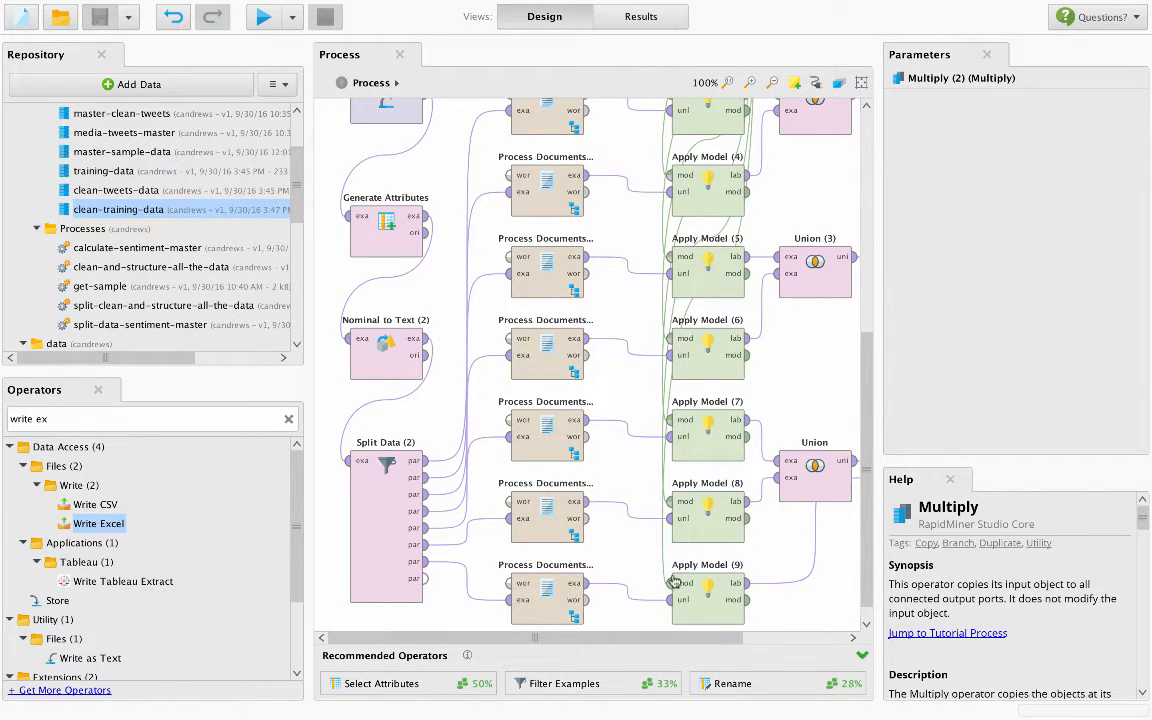
left_click_drag(606, 638, 706, 641)
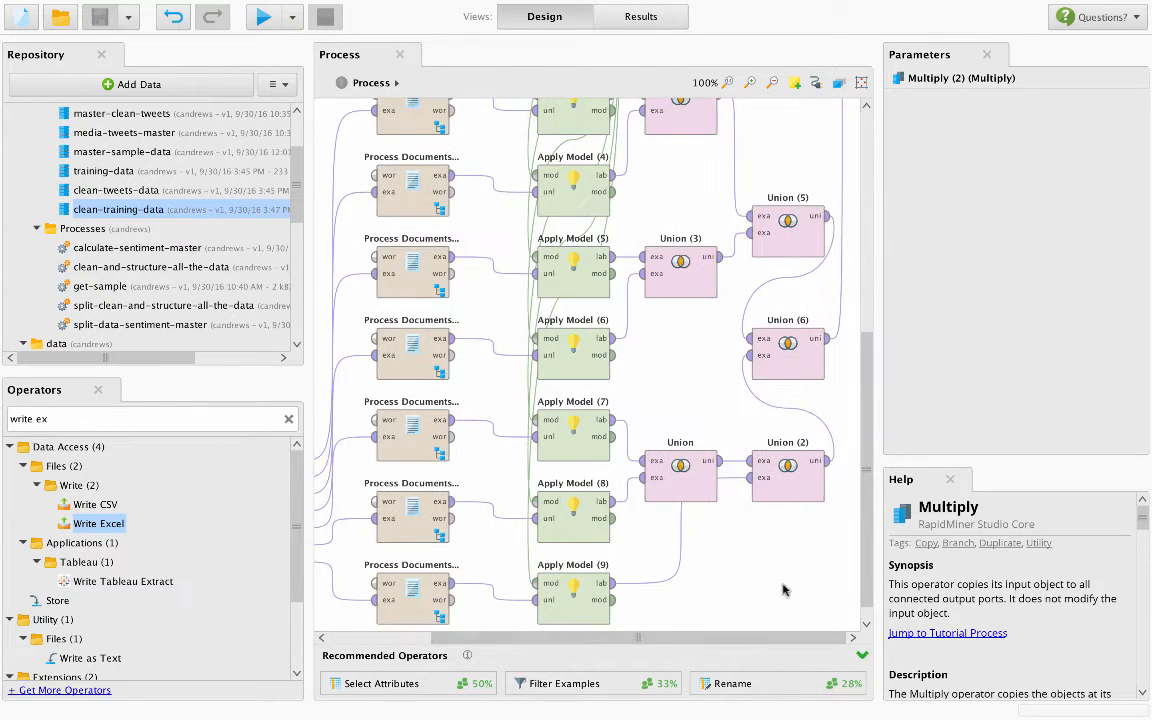
- Insert a Write Excel operator on Union (6)'s output connection and set its Excel file to media-tweets-sentiment in the Training Output folder
scroll(800, 393, "up", 2)
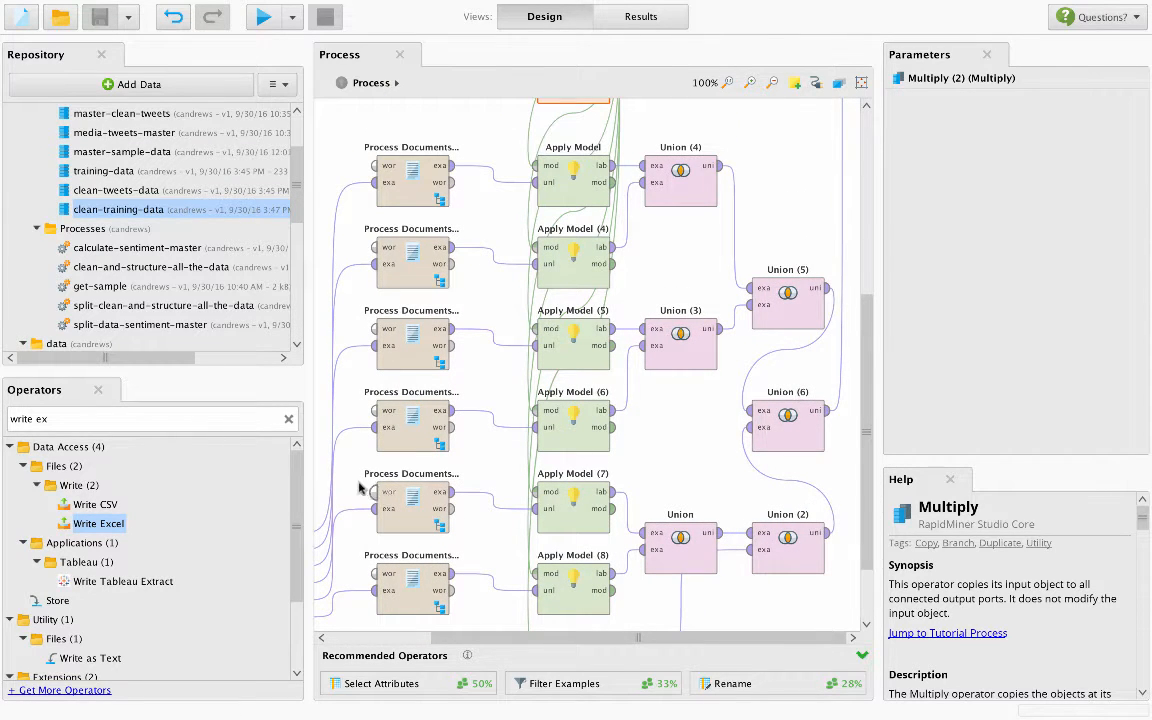
left_click_drag(97, 521, 790, 208)
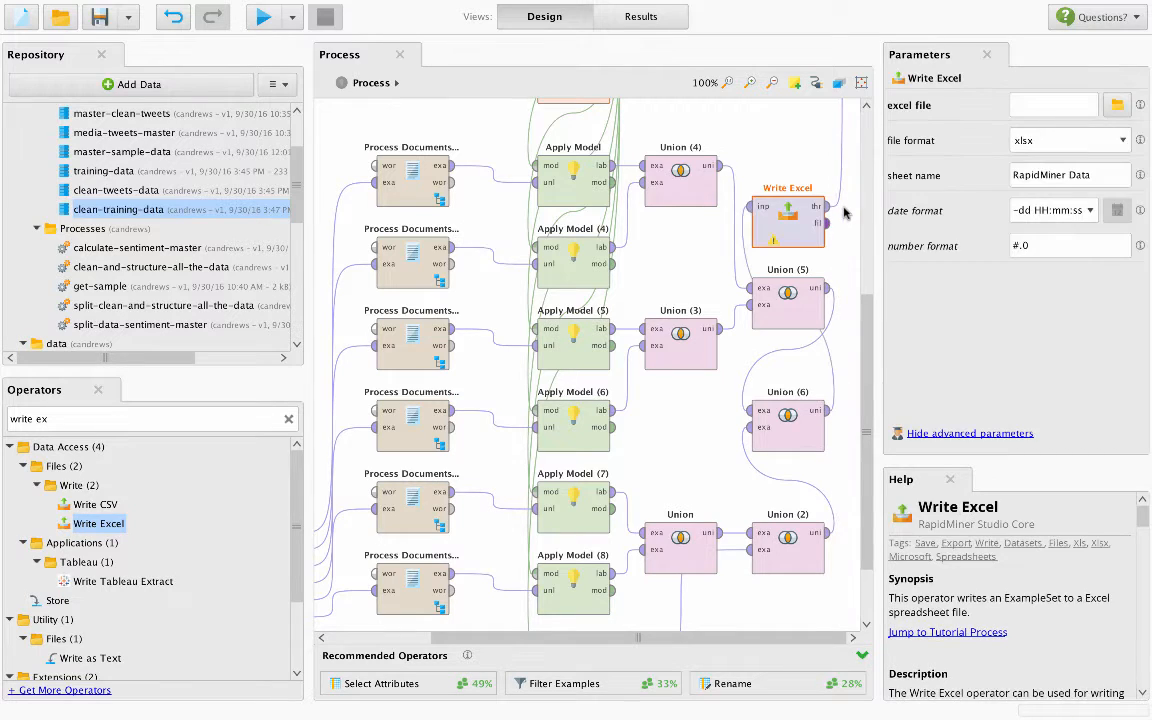
left_click(1117, 104)
left_click(345, 278)
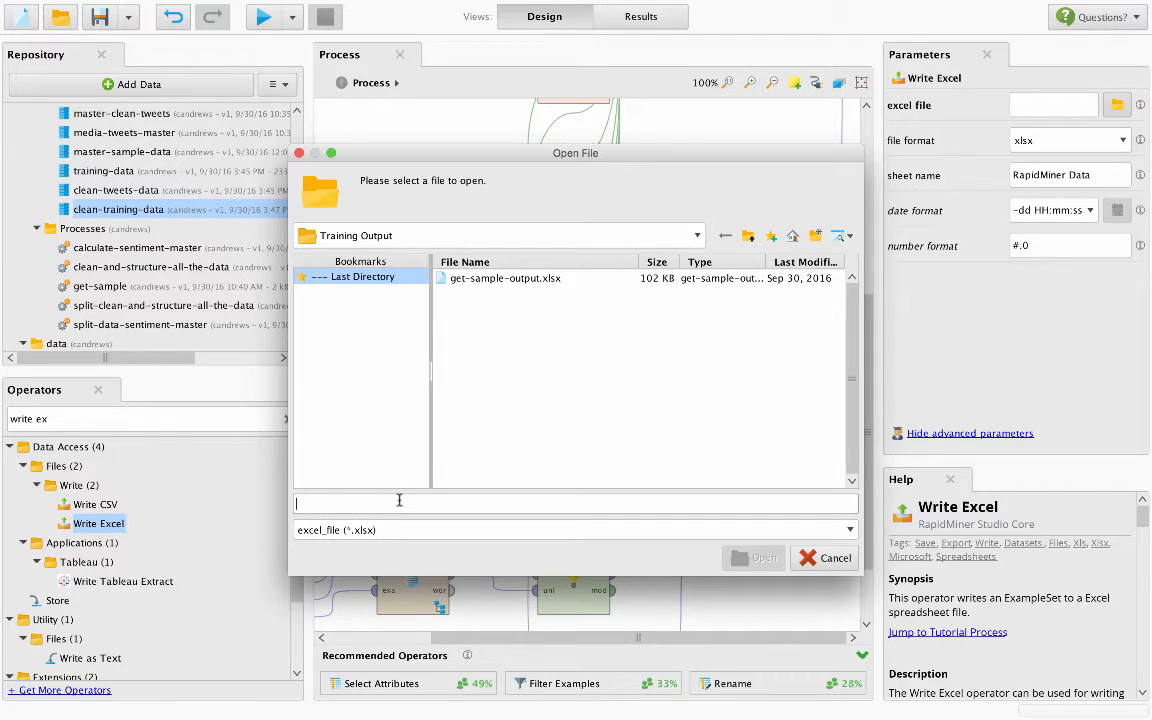
type("media-tweets-sentiment")
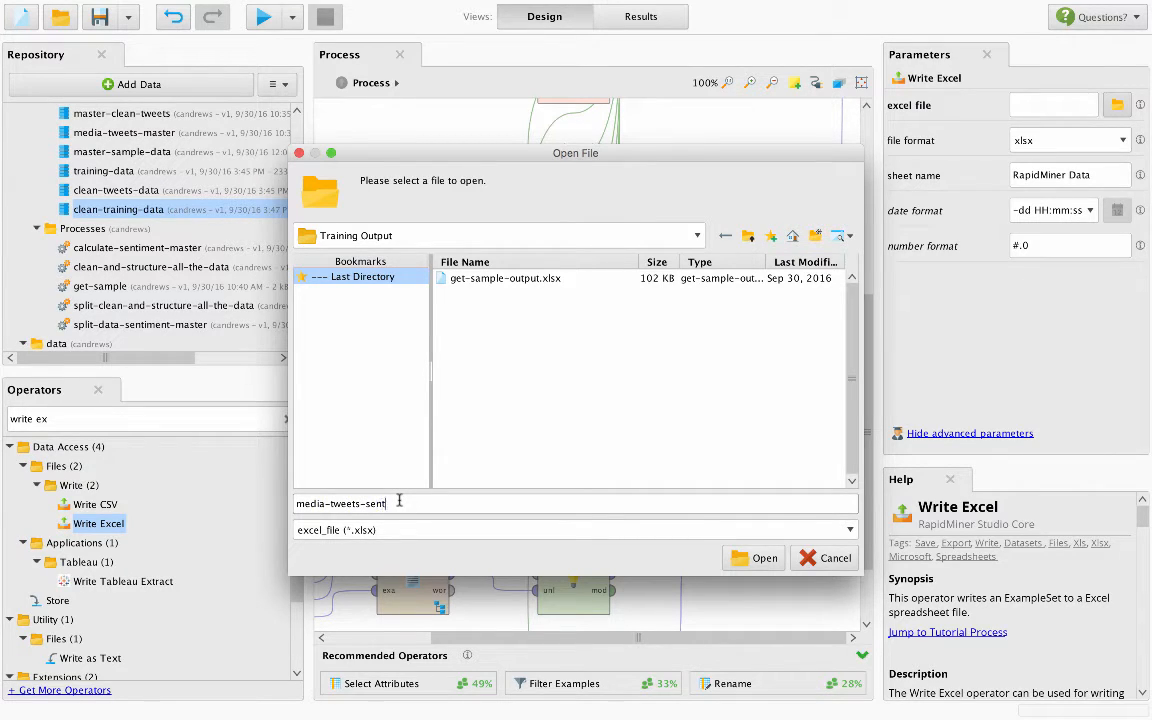
left_click(758, 558)
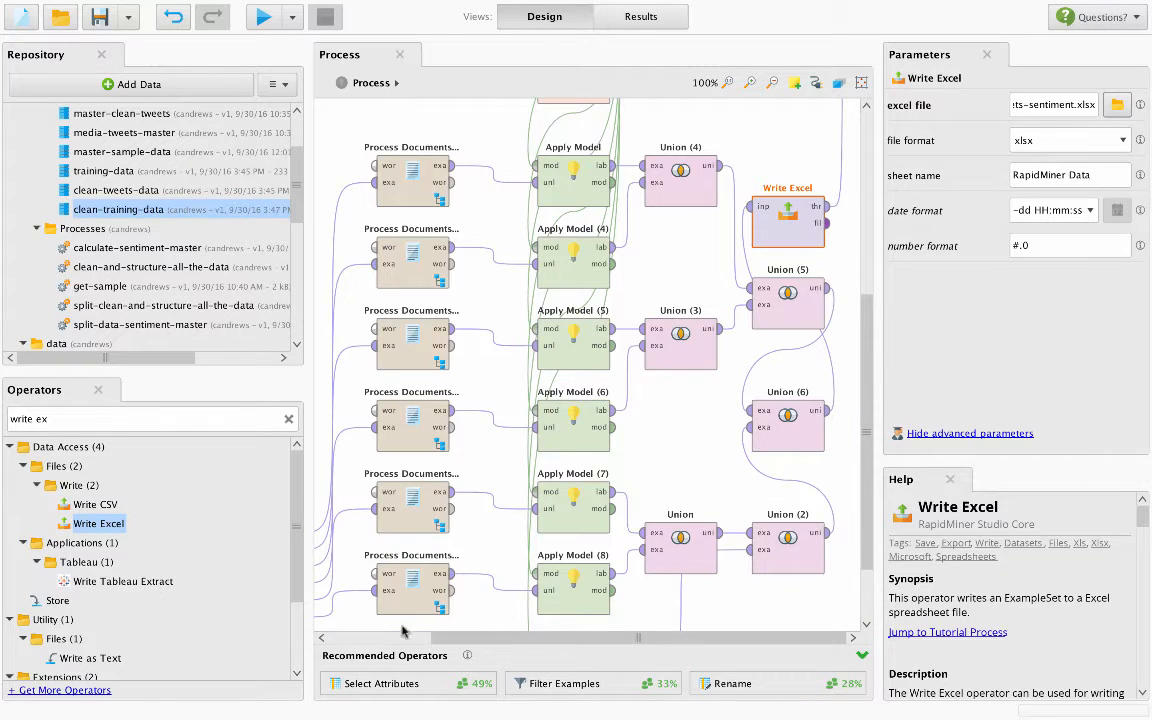
- Run the split-data-sentiment-master process
left_click_drag(476, 637, 226, 643)
scroll(450, 283, "up", 5)
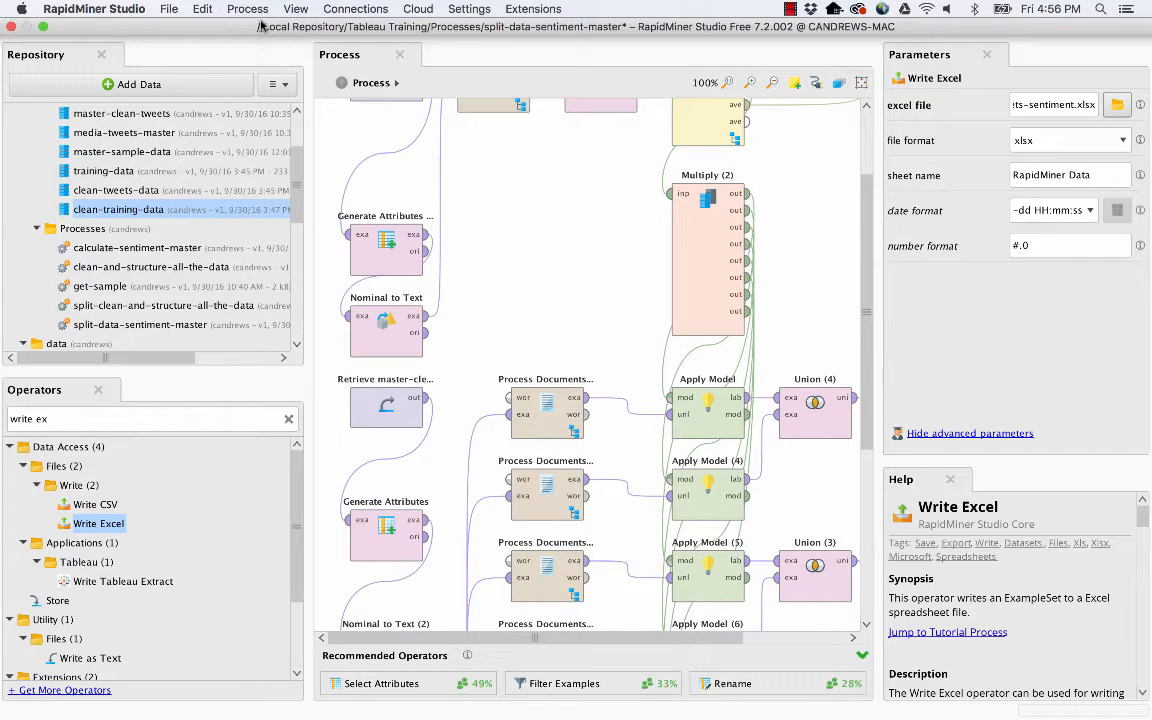
left_click(264, 22)
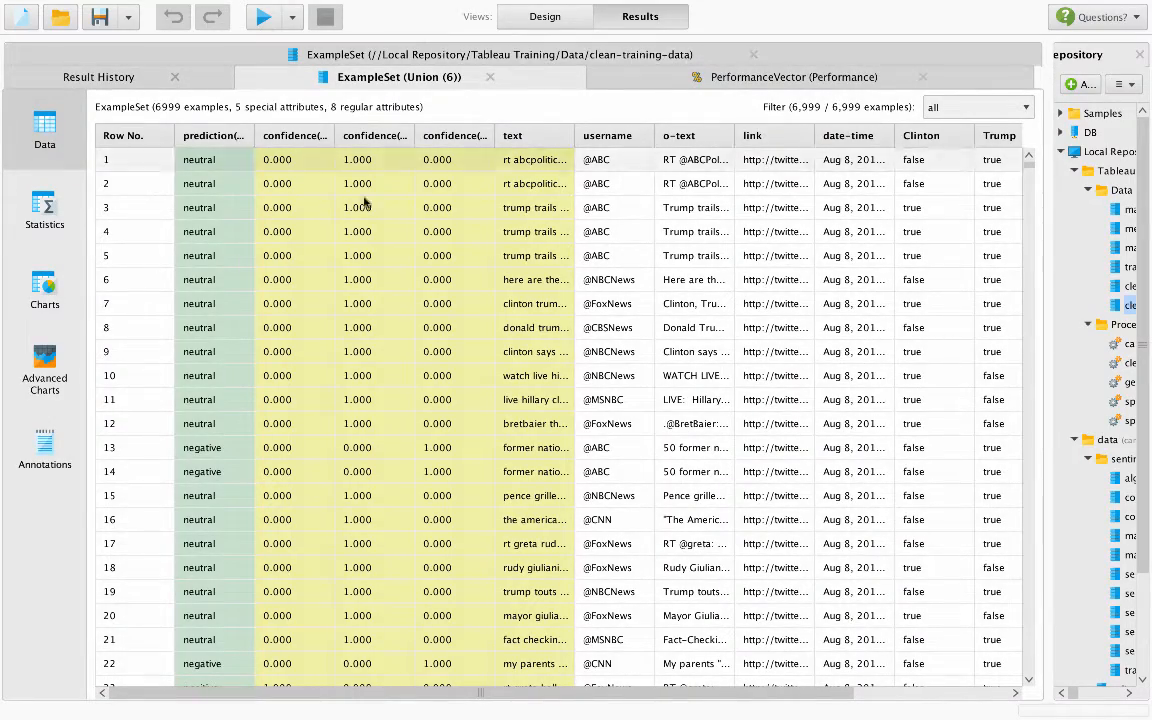
- Browse the predictions in the Union (6) example set and sort the rows by the prediction column in ascending order
scroll(380, 210, "down", 3)
scroll(380, 210, "down", 20)
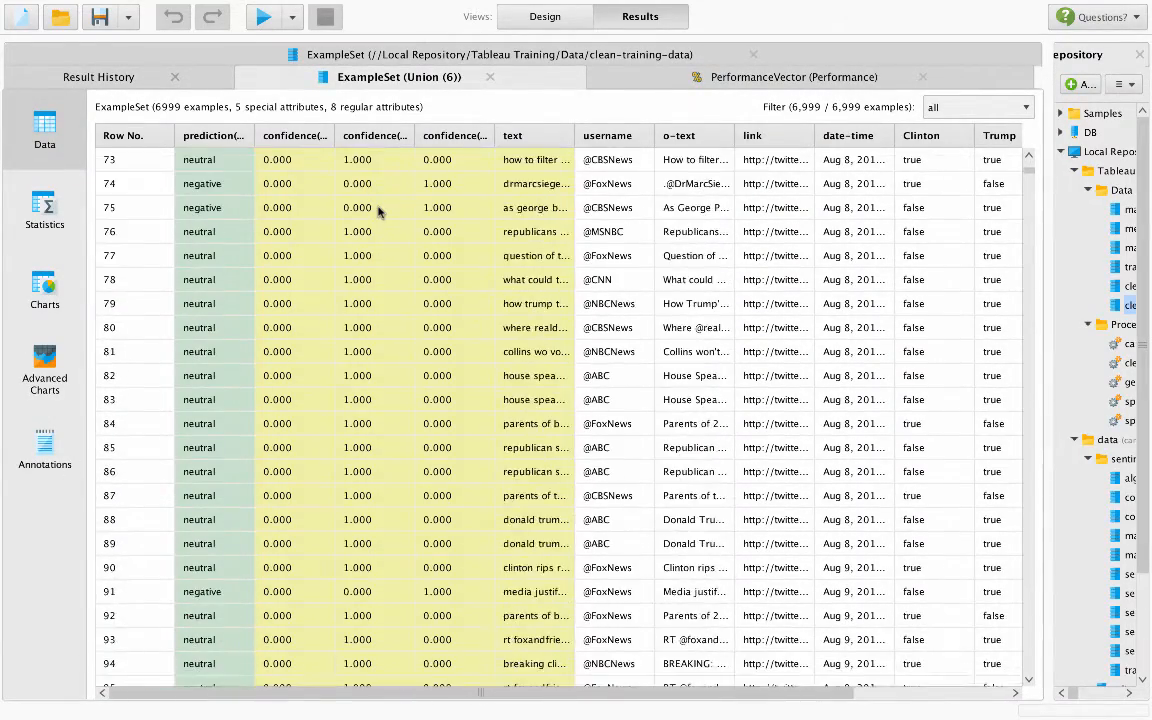
scroll(380, 212, "down", 20)
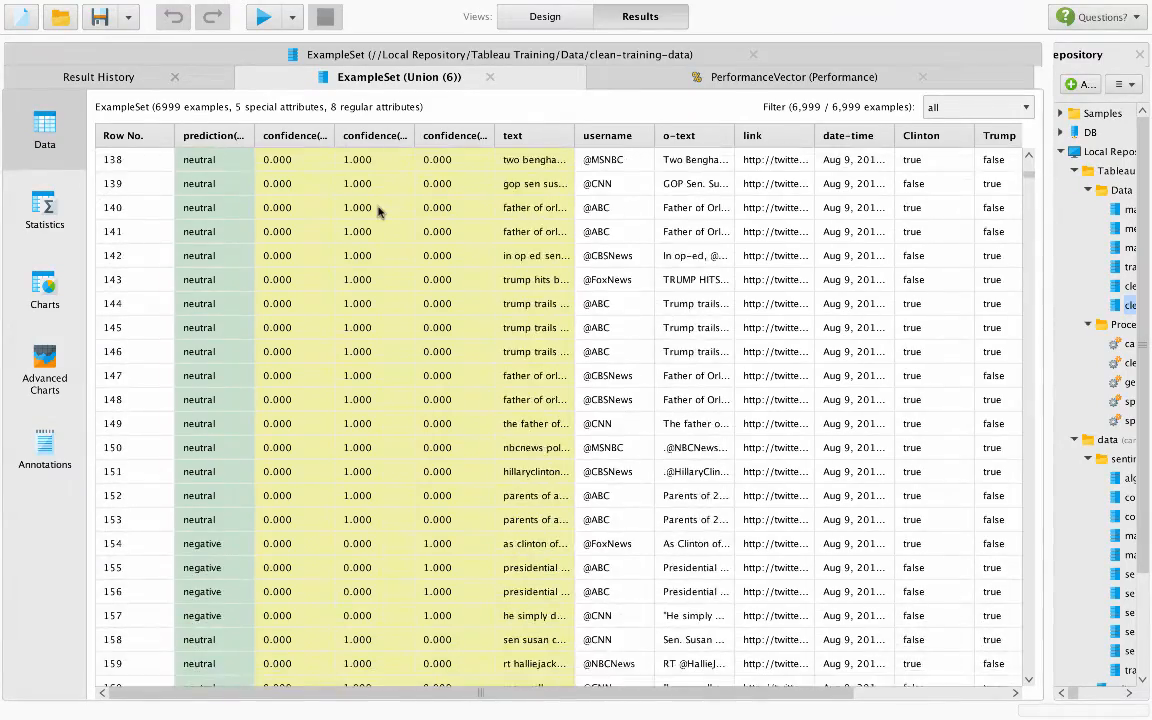
scroll(380, 212, "down", 10)
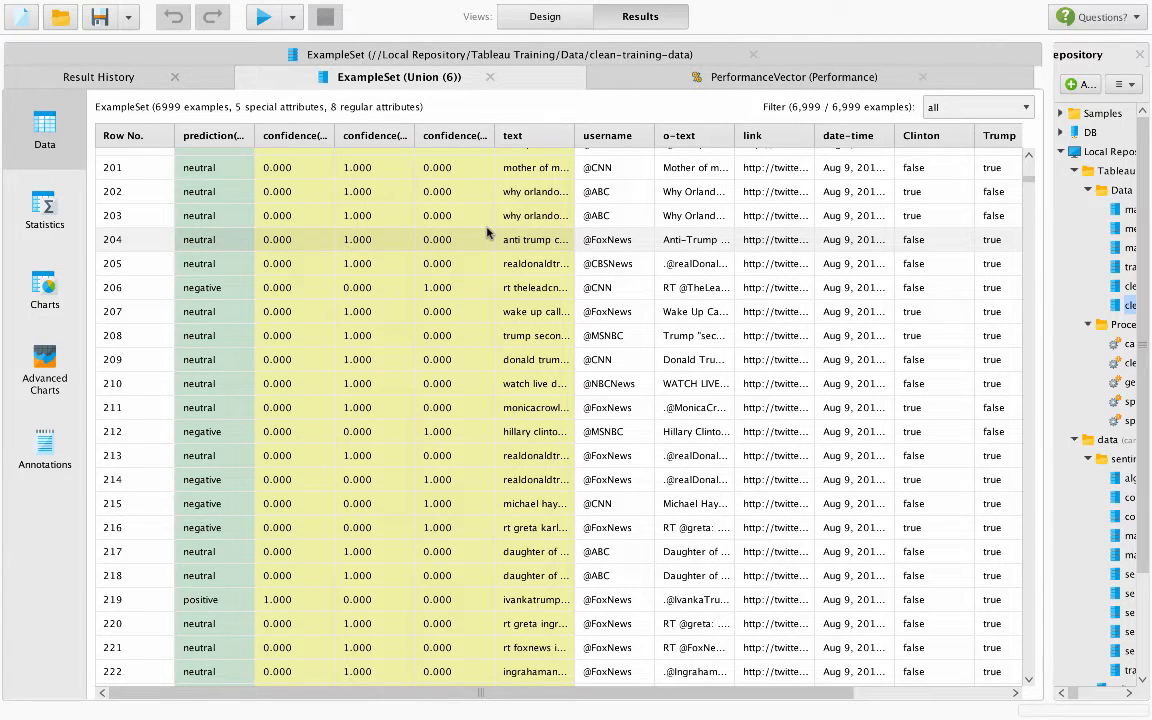
left_click(222, 138)
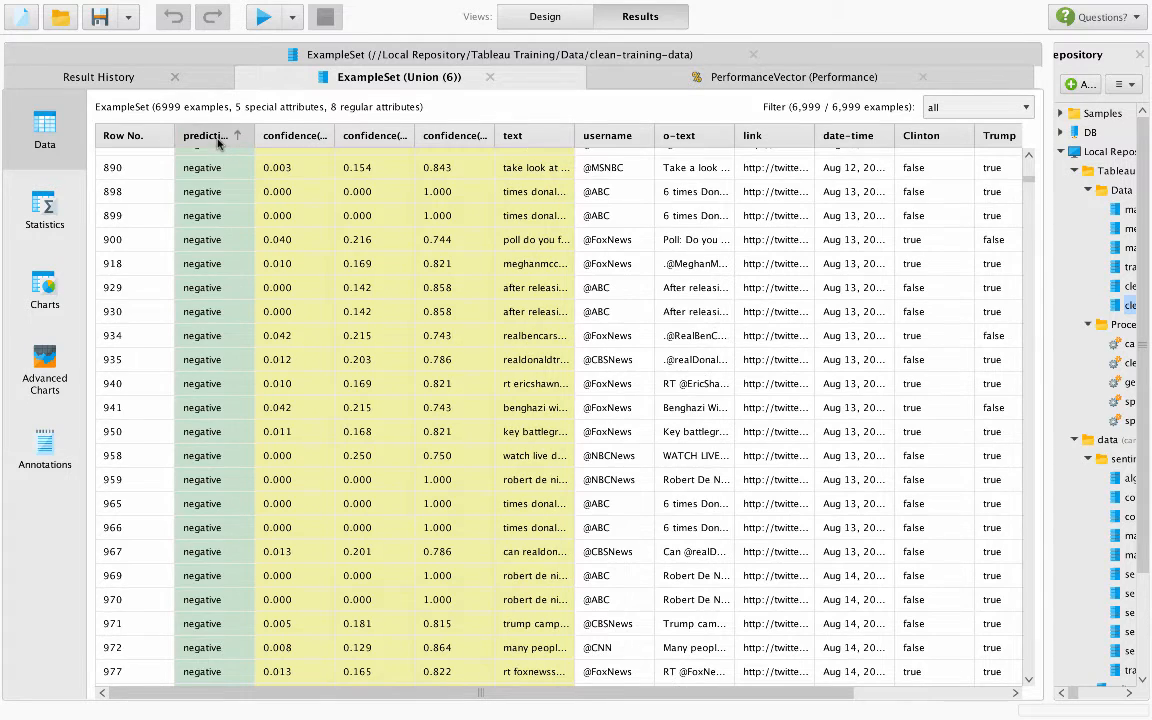
- Read the full tweet texts of several rows predicted as negative in the Union (6) example set
left_click(212, 216)
left_click(549, 217)
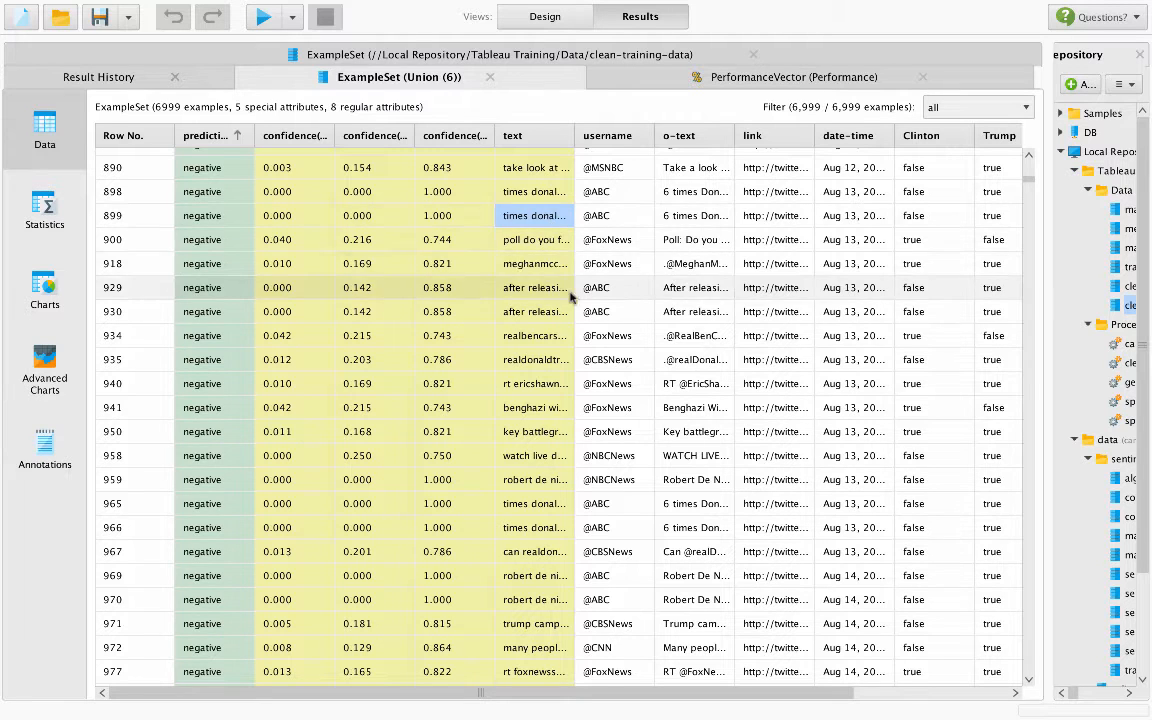
left_click(569, 266)
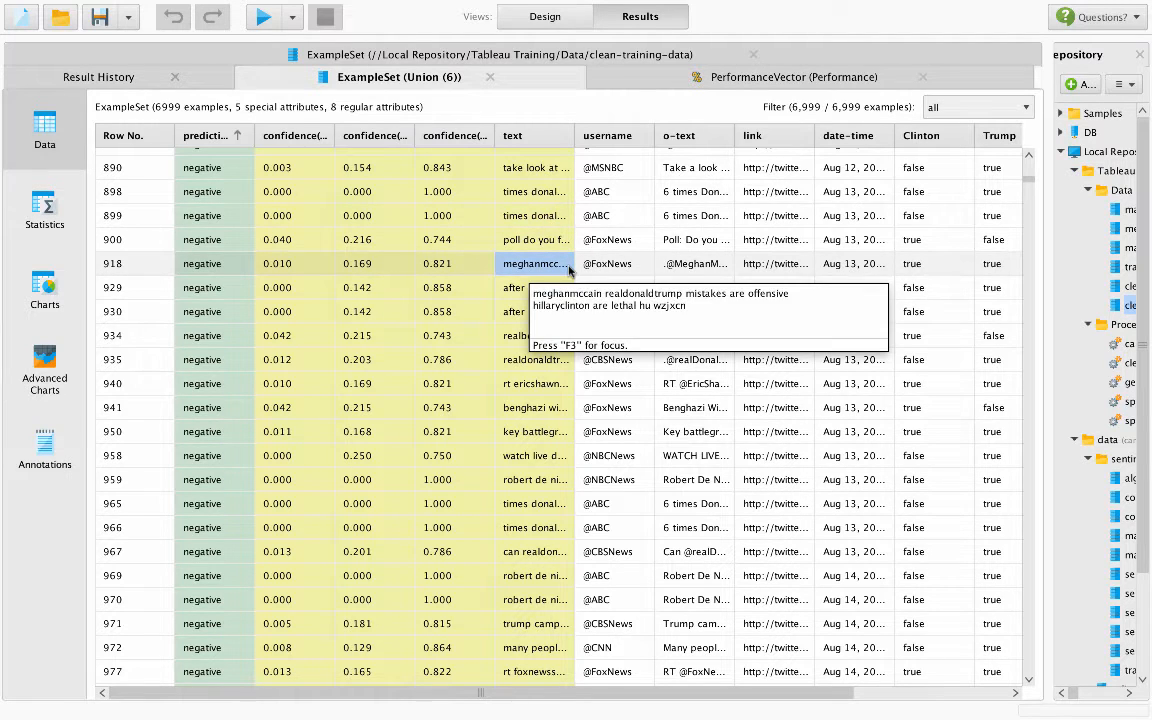
scroll(527, 378, "down", 3)
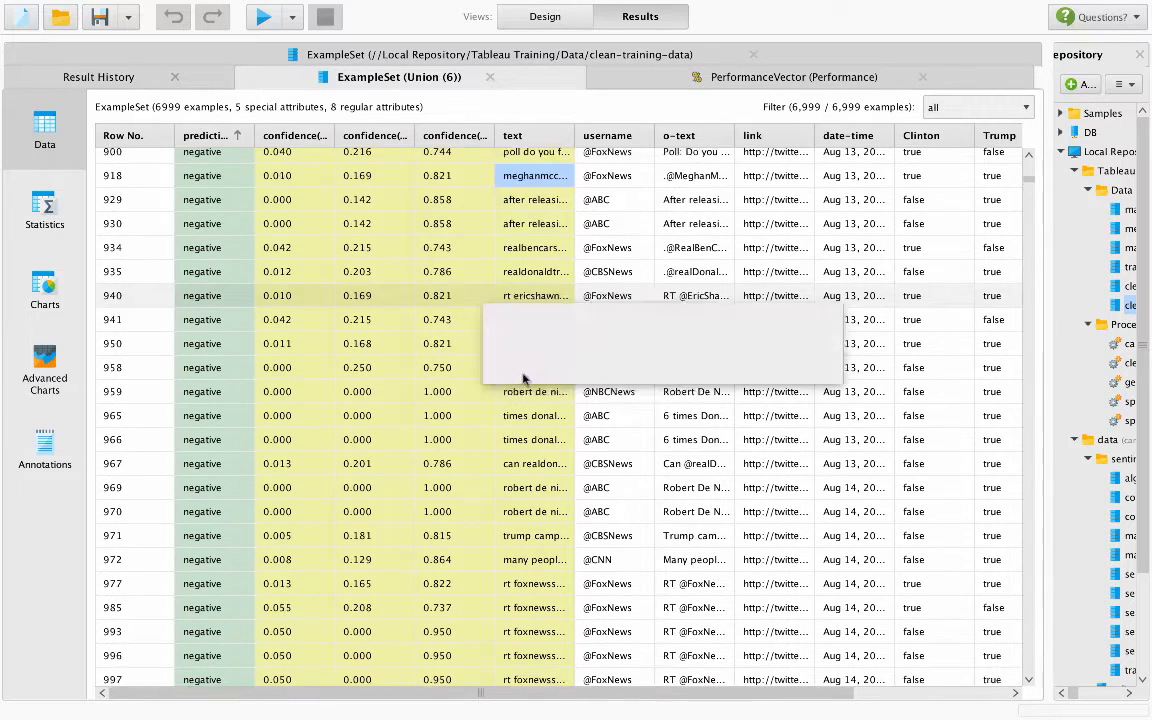
left_click(488, 535)
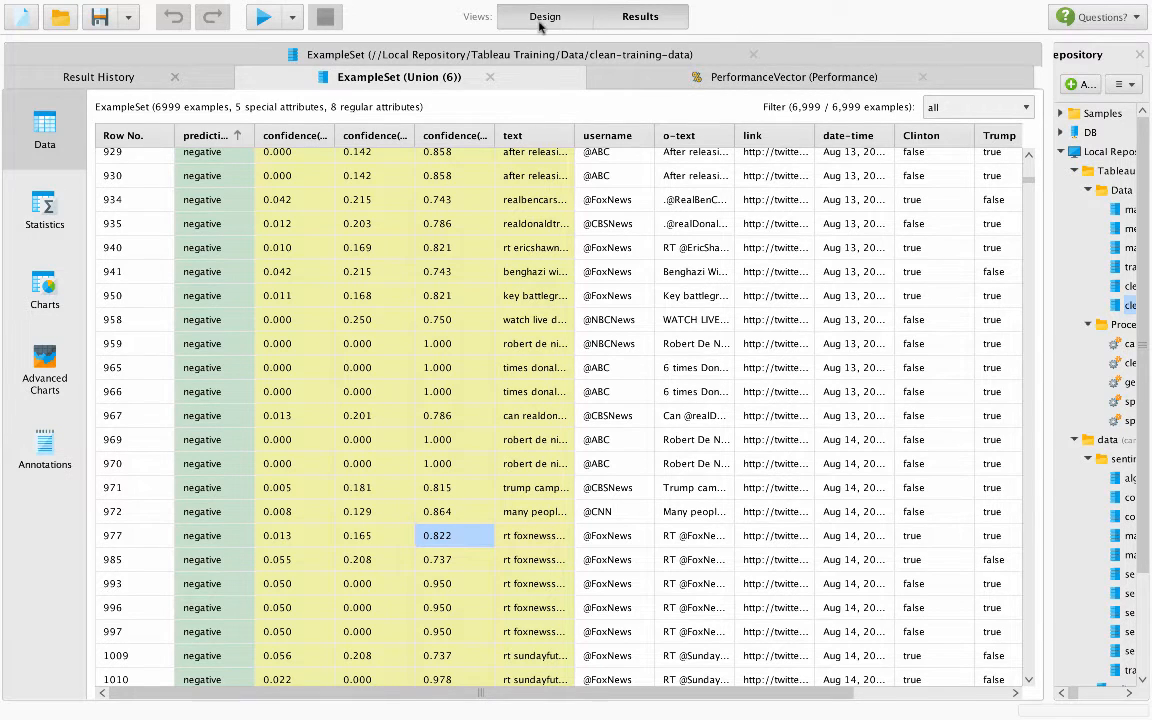
left_click(522, 20)
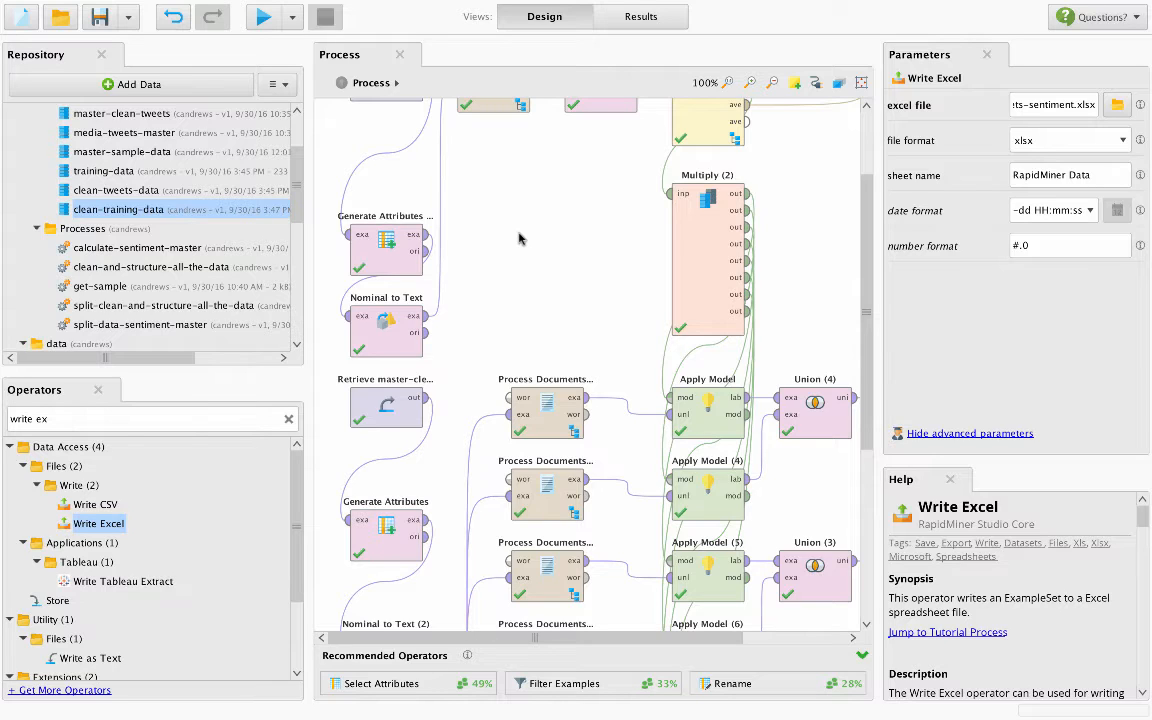
key("ctrl+Up")
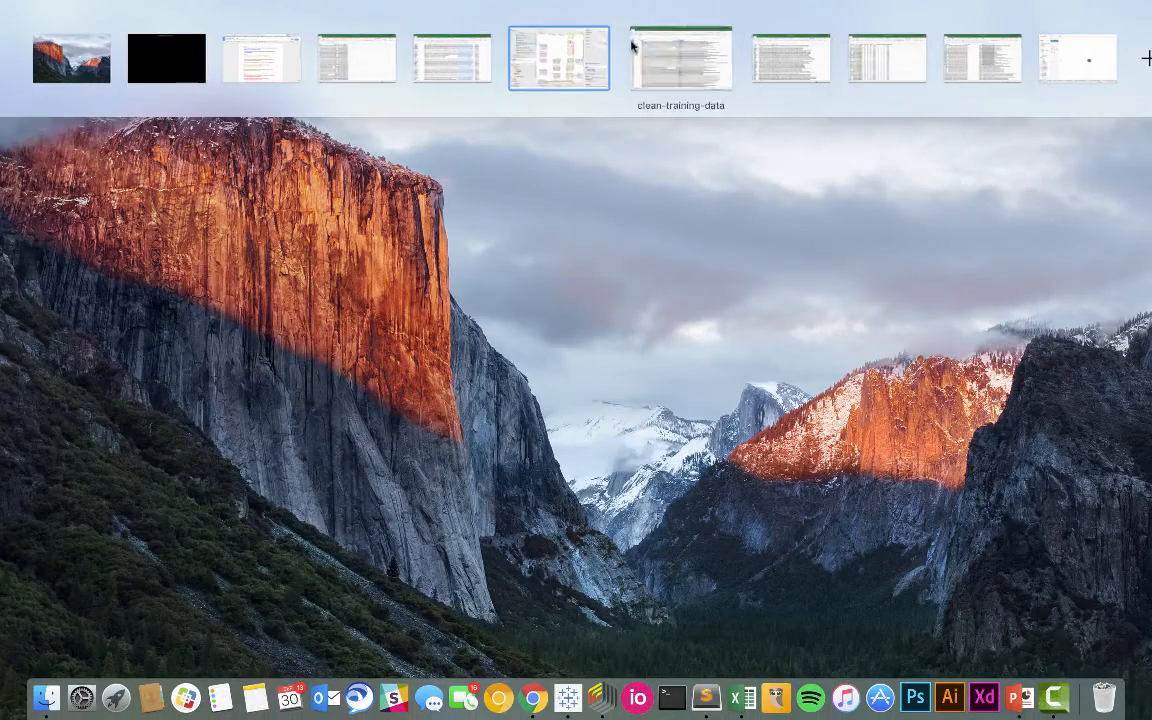
left_click(580, 50)
left_click(640, 16)
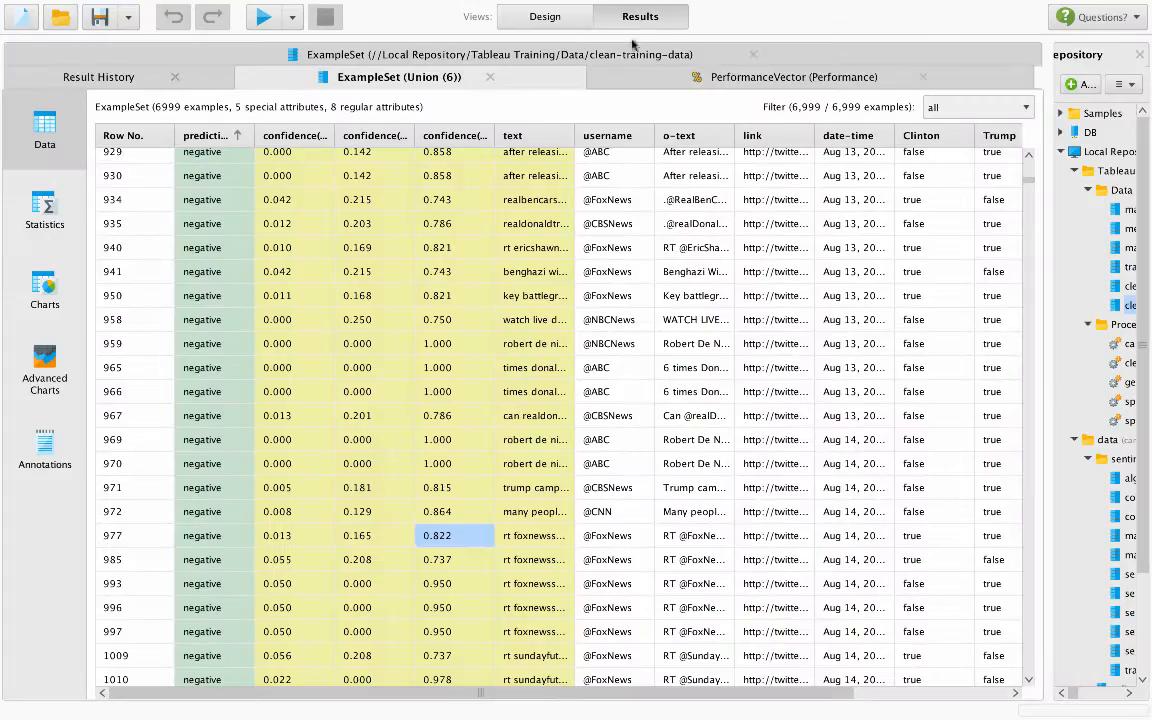
- Go back to the first rows of the Union (6) example set and sort it by the Clinton column
scroll(712, 240, "down", 1)
scroll(712, 240, "up", 20)
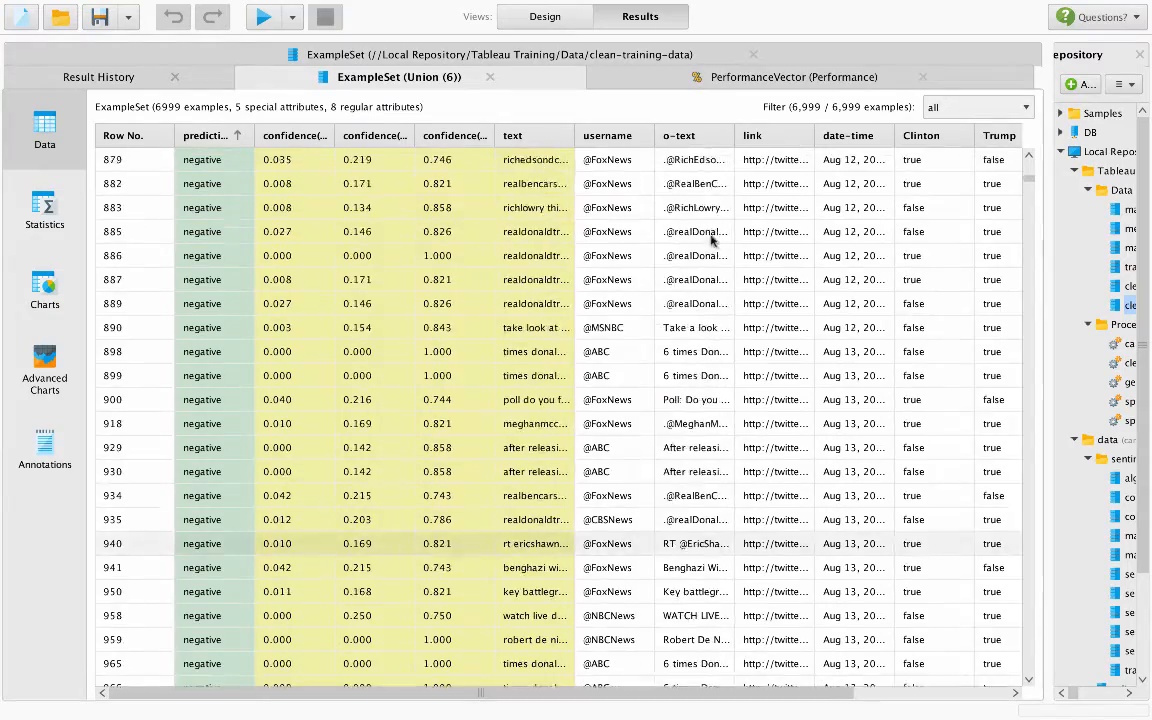
scroll(712, 240, "up", 15)
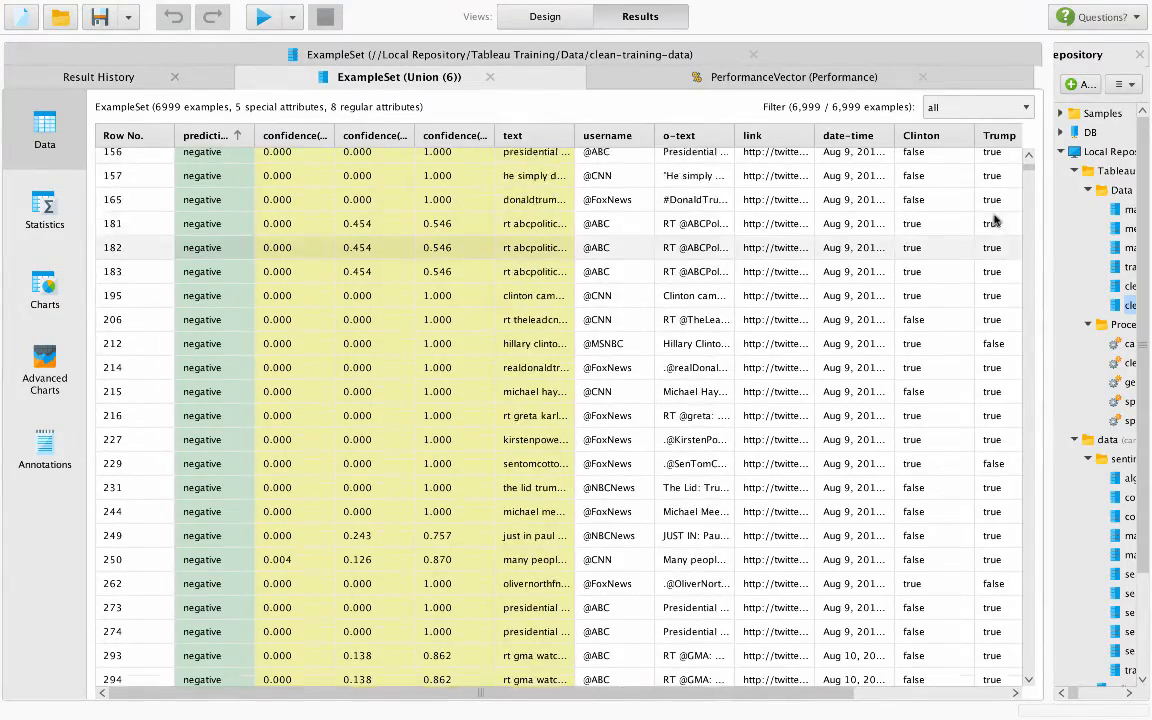
left_click(937, 141)
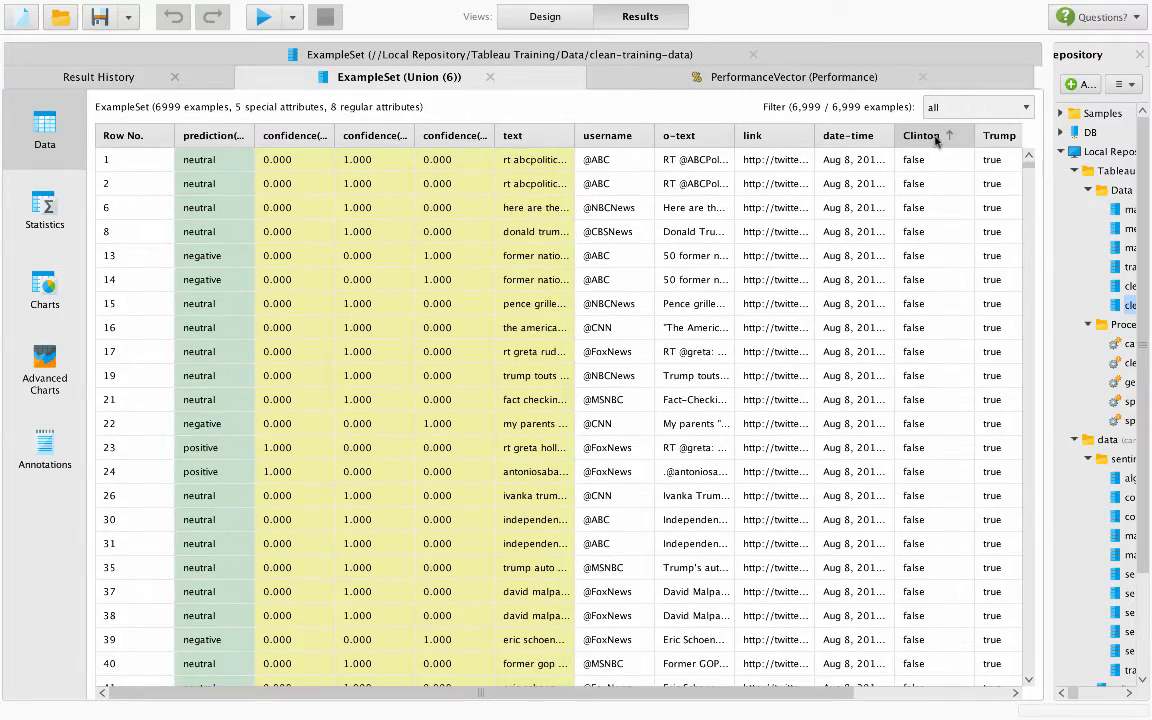
left_click(926, 141)
- Switch to the master-clean-tweets workbook in Excel
key("ctrl+Up")
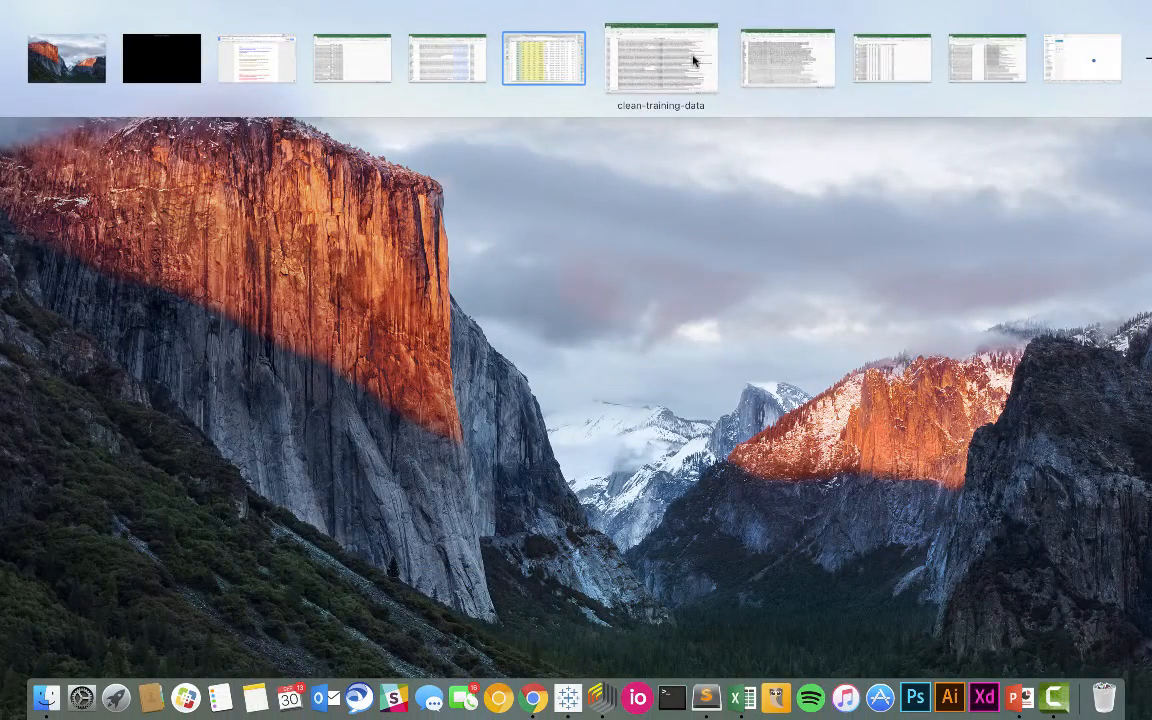
left_click(941, 52)
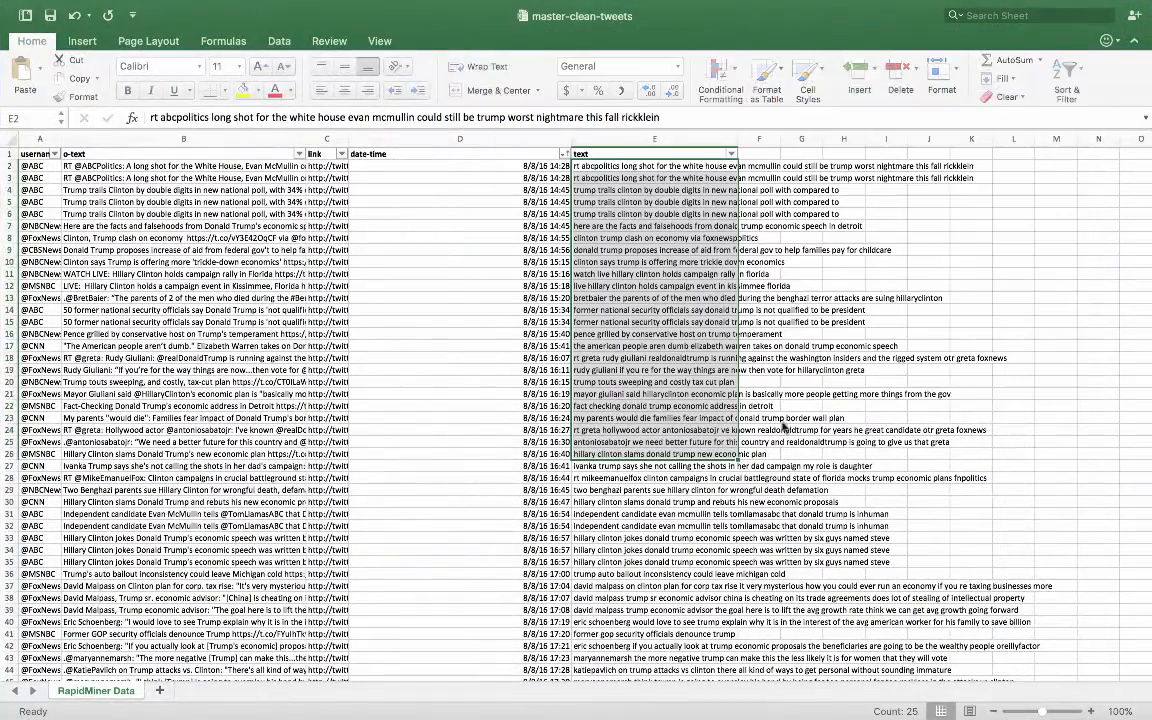
left_click(481, 284)
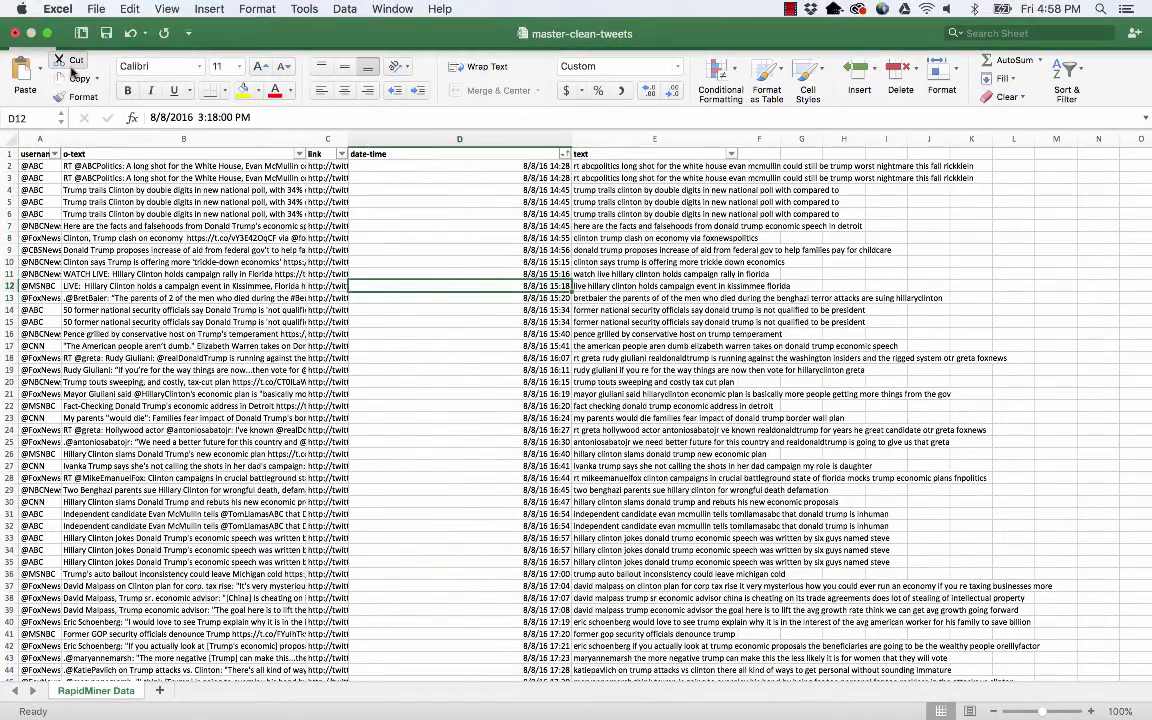
- Switch to Finder and open the Tableau Training folder on the Desktop
key("ctrl+Up")
left_click(98, 55)
left_click(44, 708)
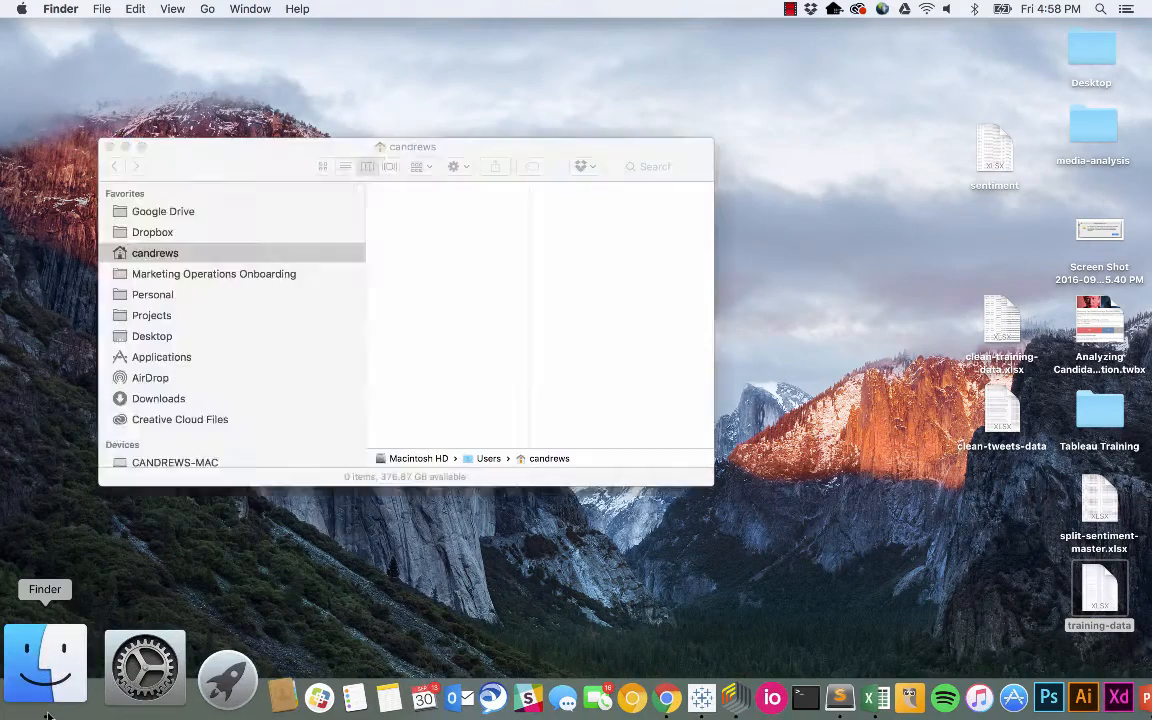
left_click(152, 336)
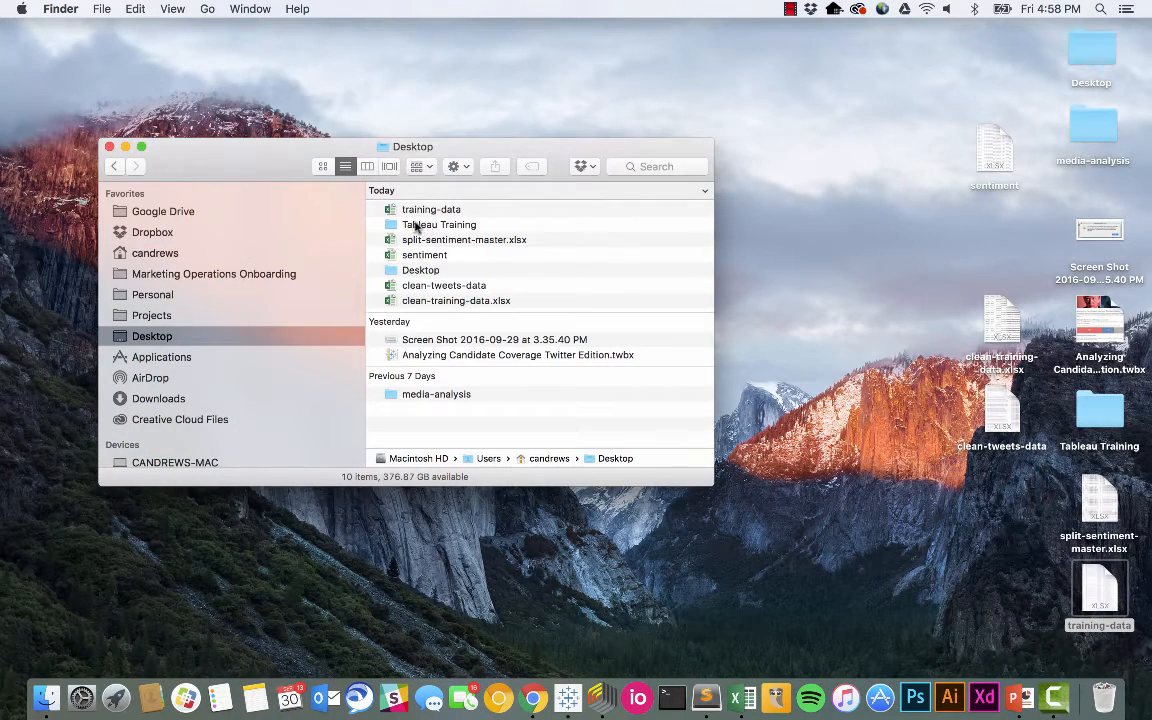
double_click(416, 272)
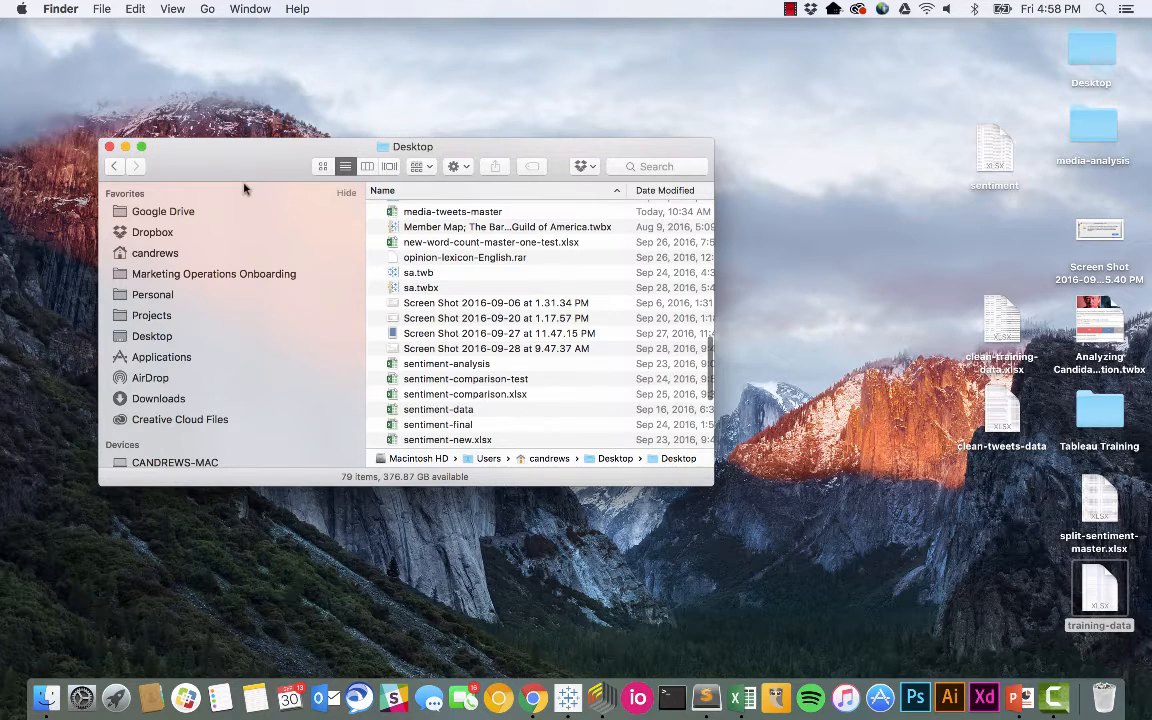
left_click(142, 337)
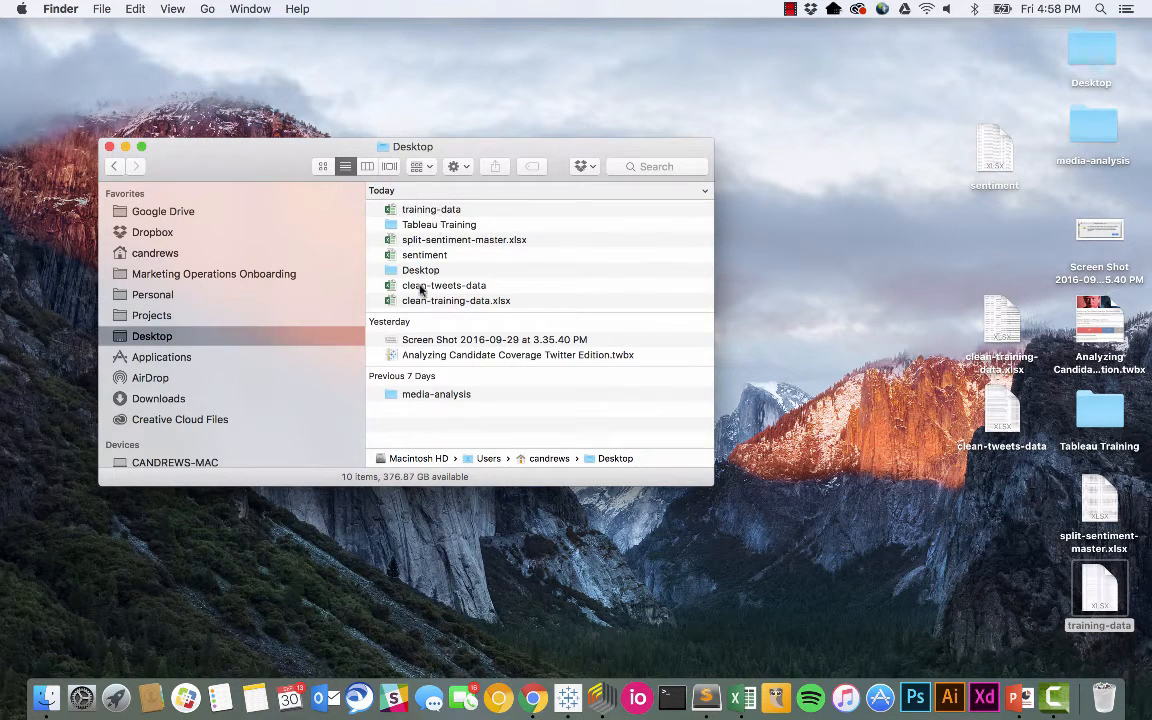
double_click(410, 225)
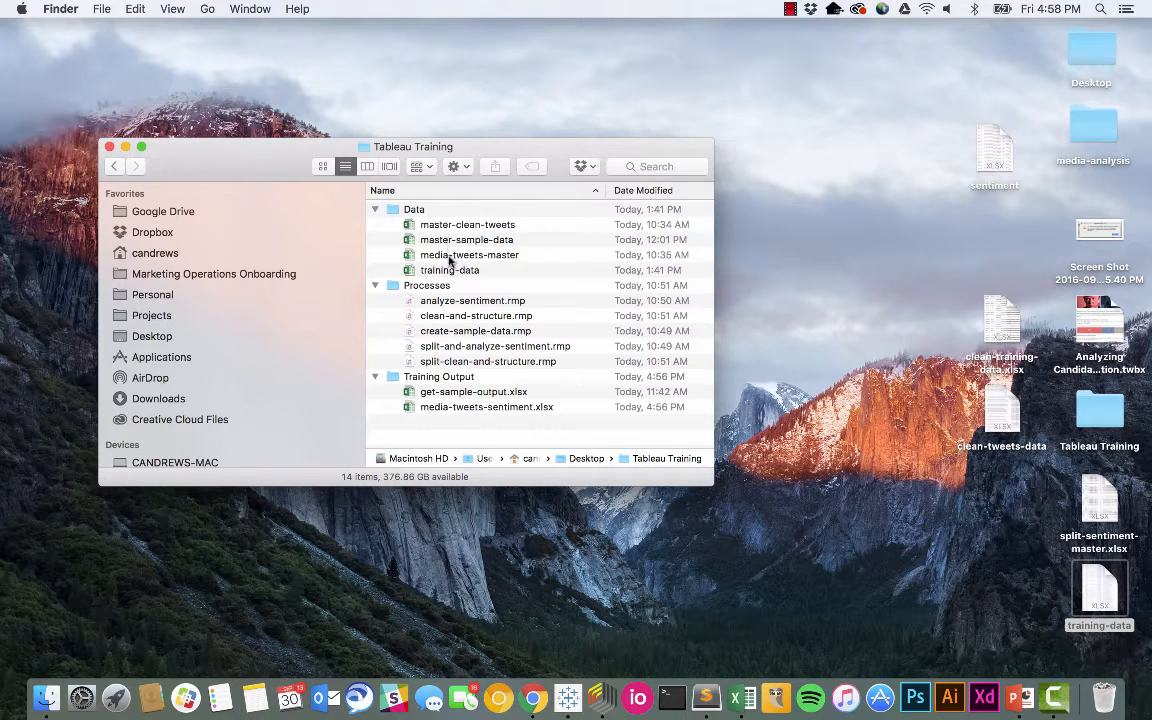
- Try to open master-clean-tweets from the Data folder and media-tweets-sentiment.xlsx from the Training Output folder
double_click(463, 227)
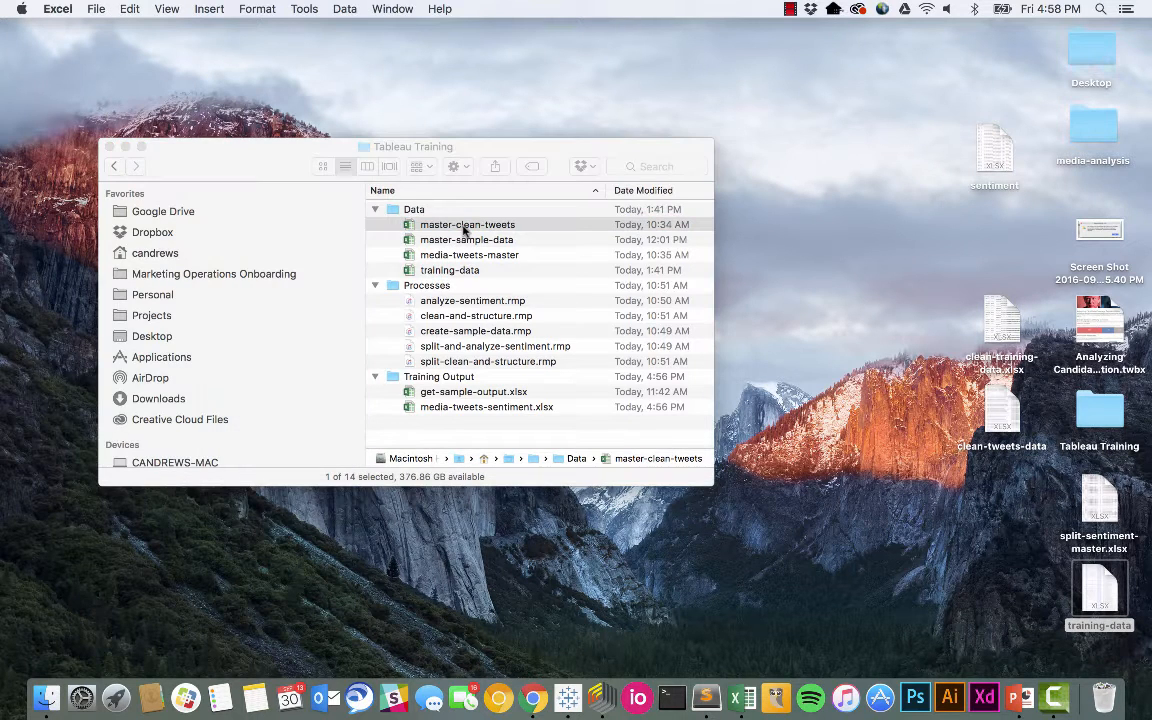
left_click(437, 411)
double_click(437, 409)
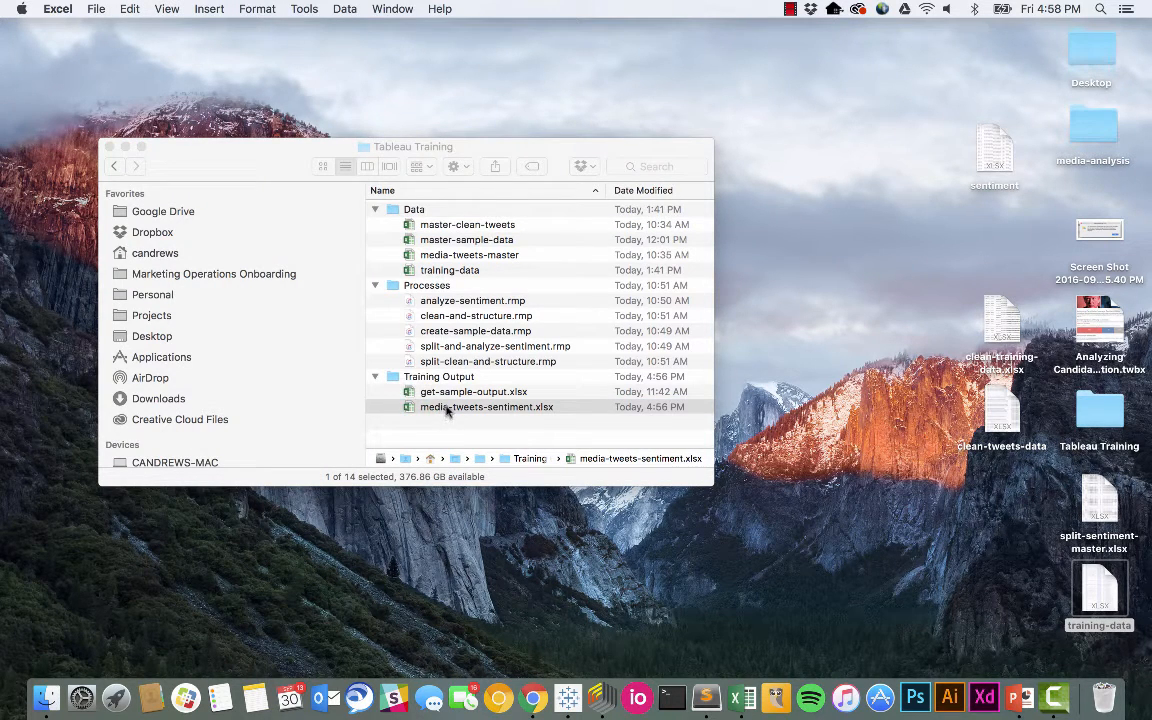
- Switch to the split-sentiment-master workbook in Excel and look over its Trump and Both column headers
right_click(743, 695)
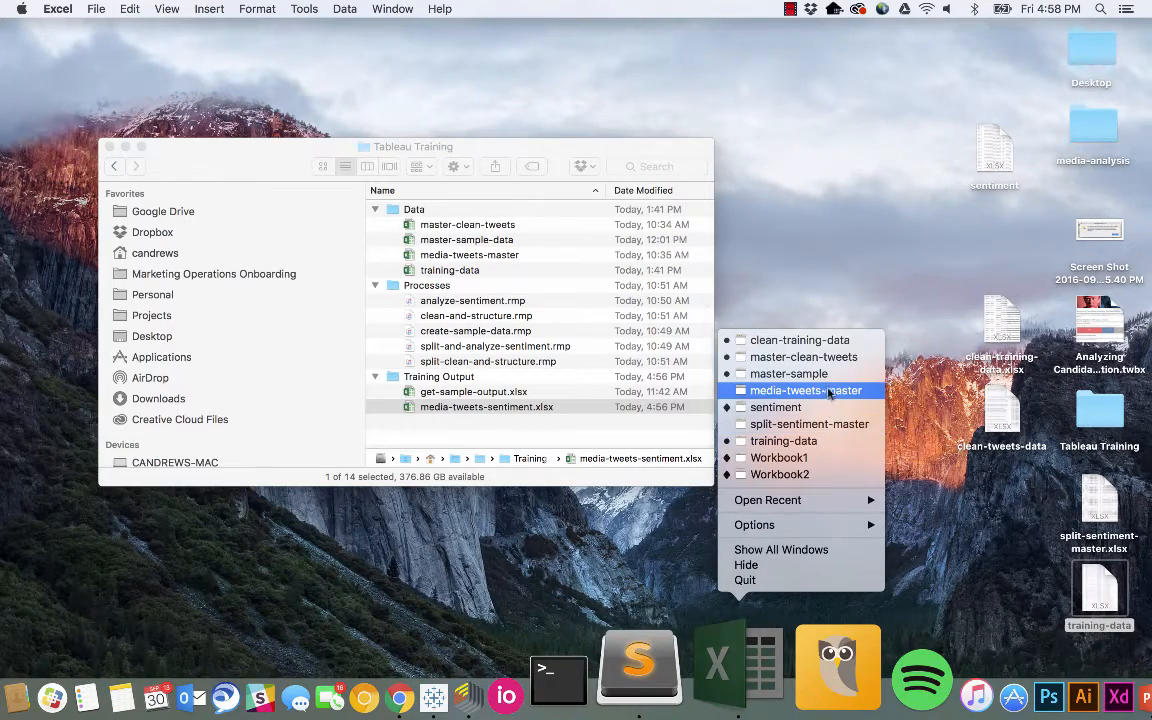
left_click(812, 424)
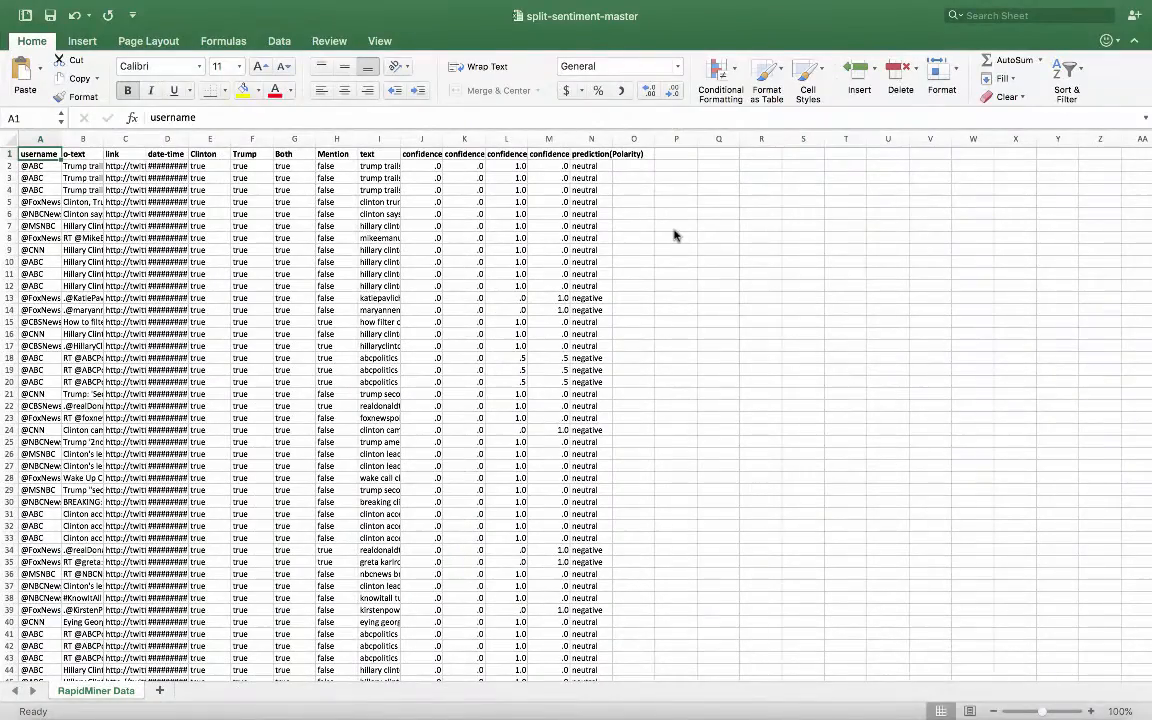
left_click(243, 154)
left_click(290, 154)
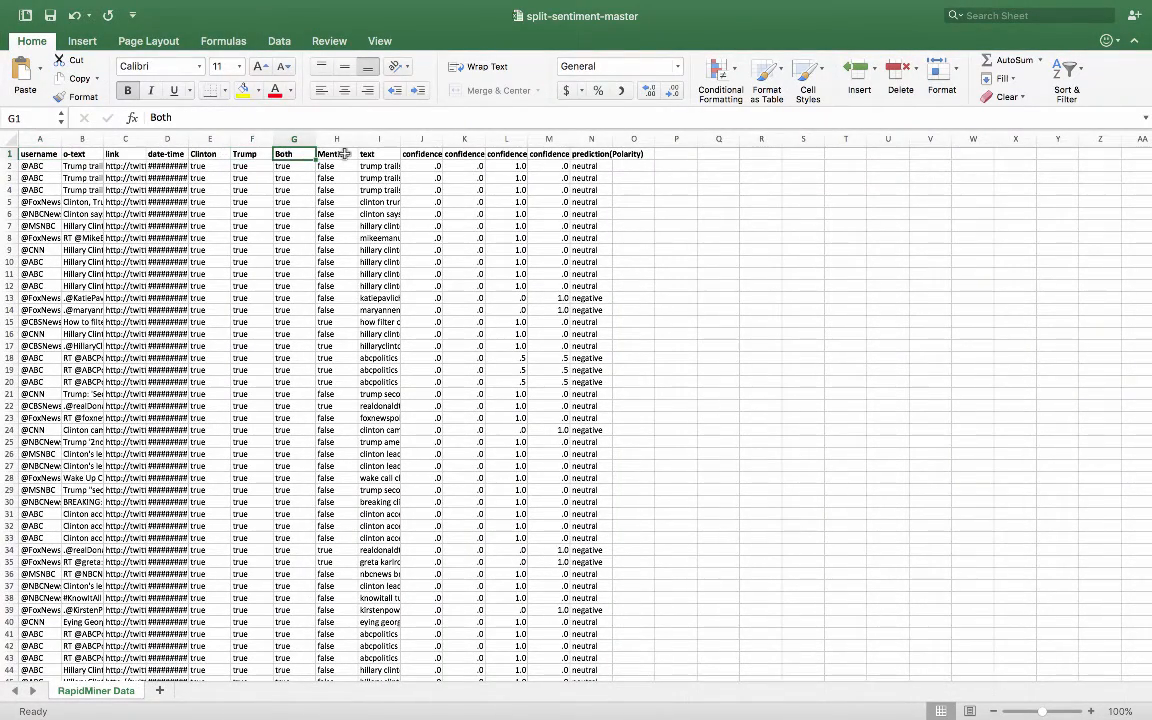
- Widen the o-text column and insert an empty column between username and o-text
left_click_drag(103, 139, 248, 150)
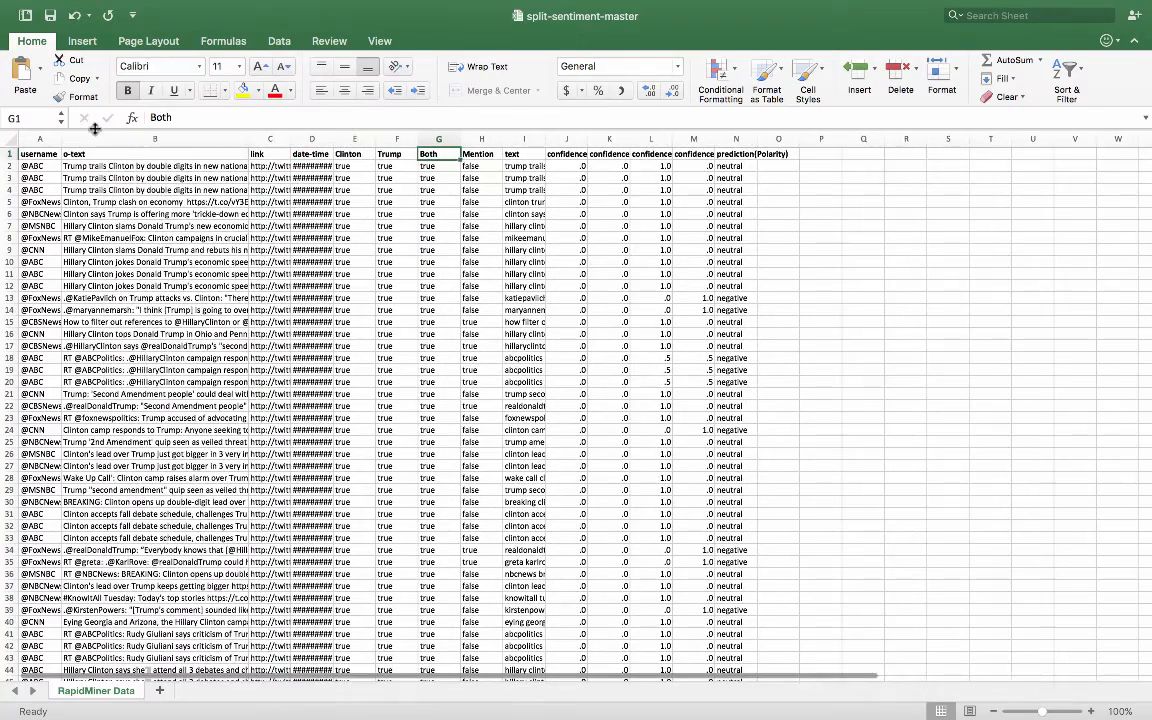
right_click(95, 139)
left_click(120, 206)
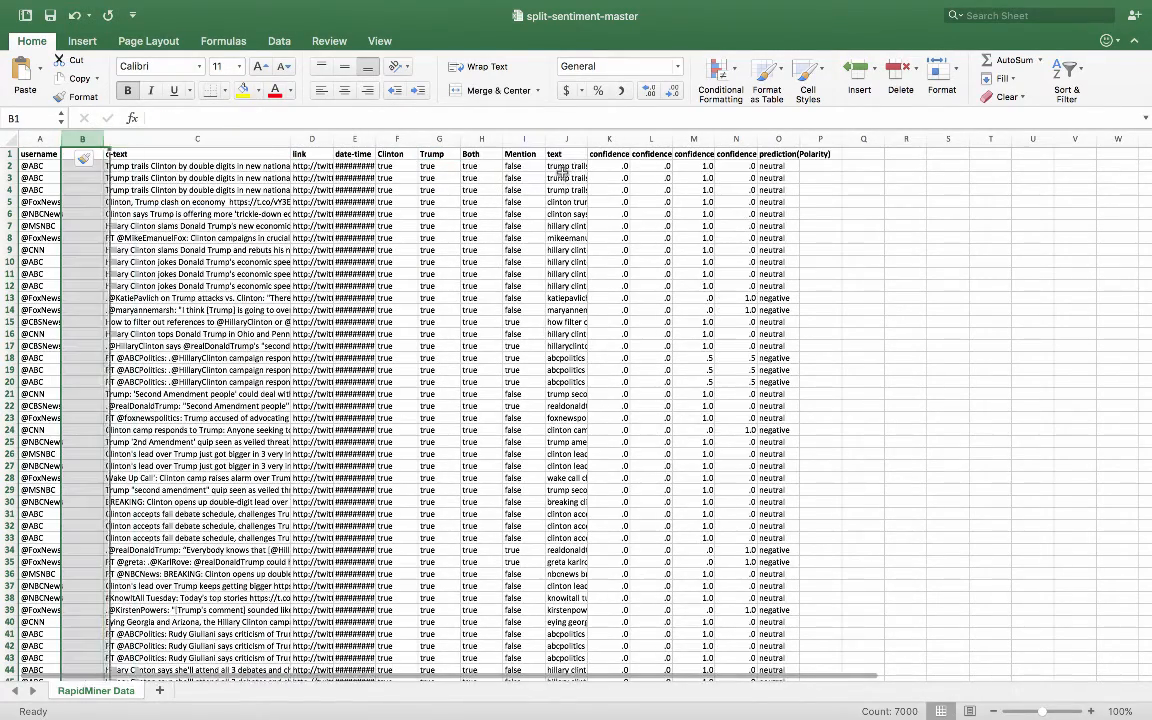
- Add filters to the header row from username through prediction(Polarity)
left_click(770, 154)
key("super+shift+Left")
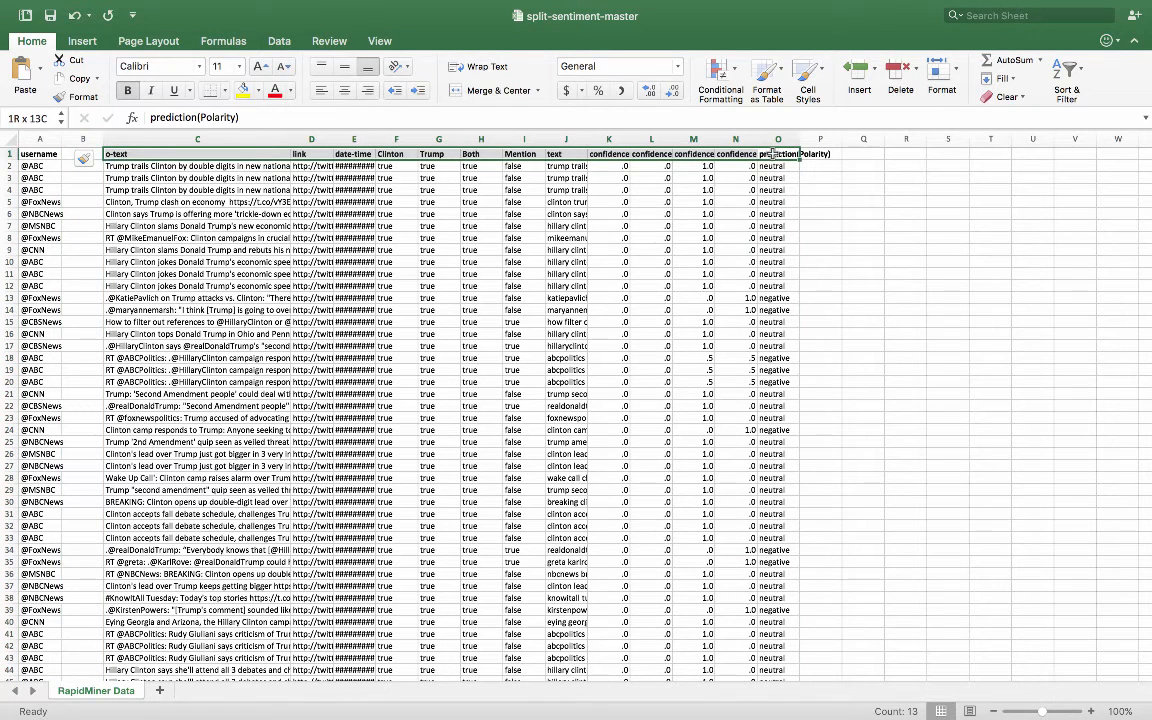
key("super+shift+Left")
left_click(1062, 75)
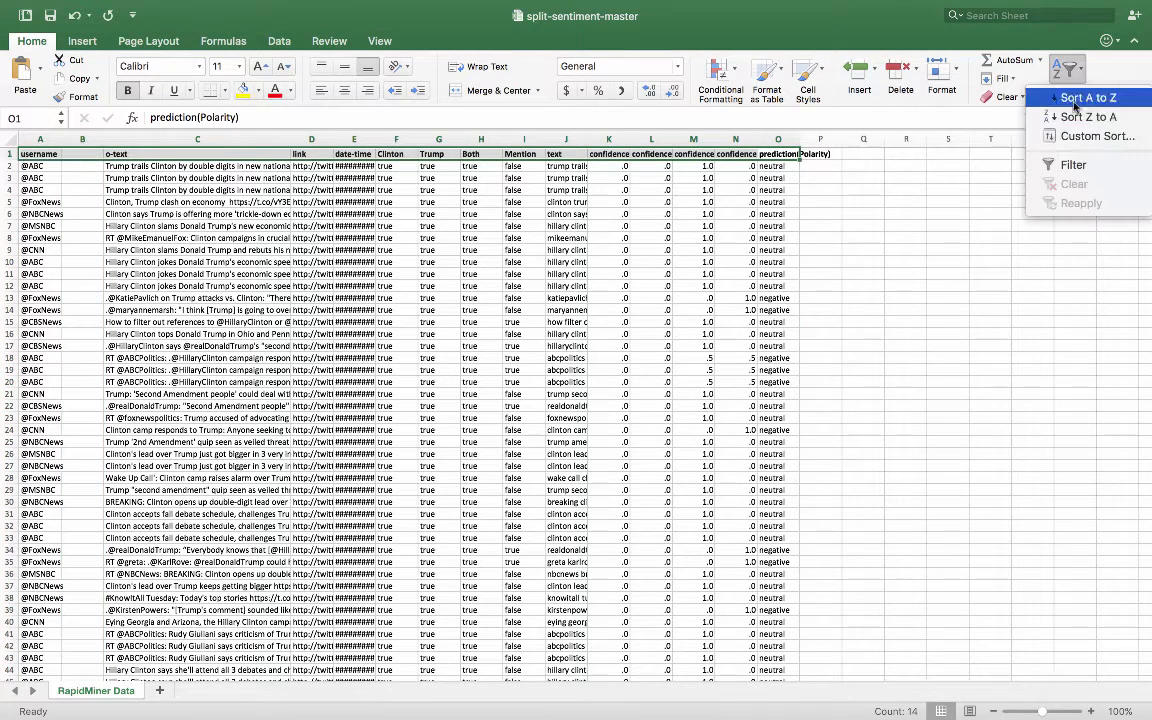
left_click(1066, 165)
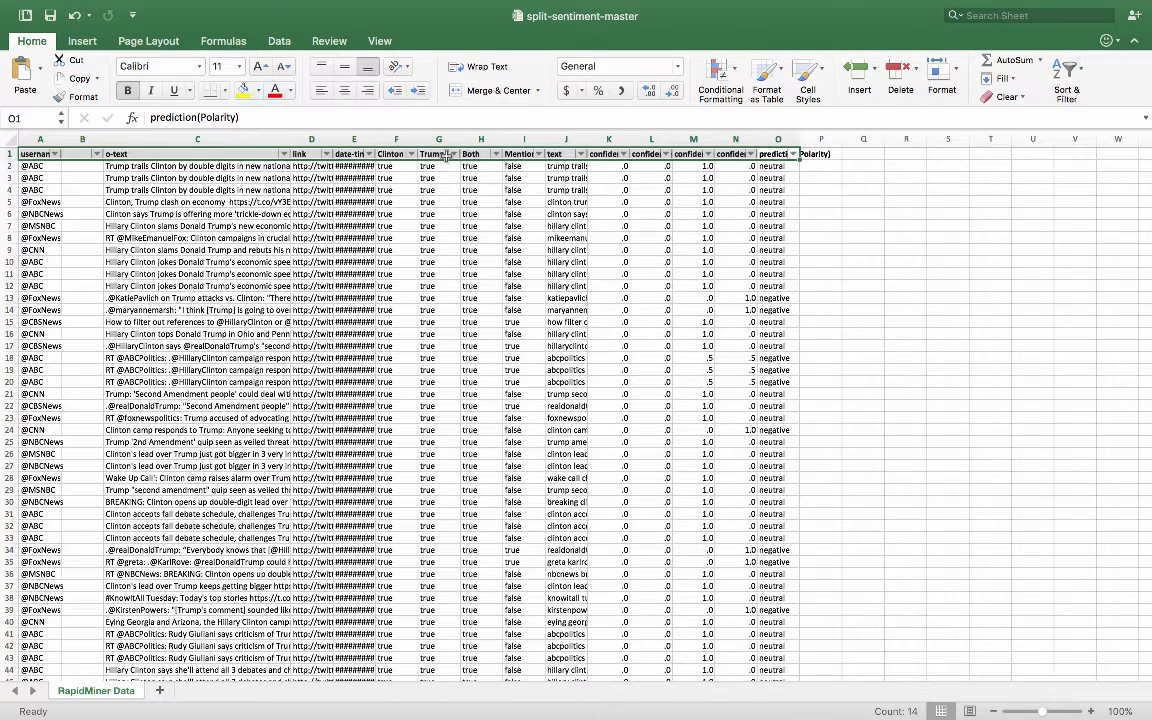
- Filter the Clinton and Both columns to keep only the rows with the value true
left_click(410, 154)
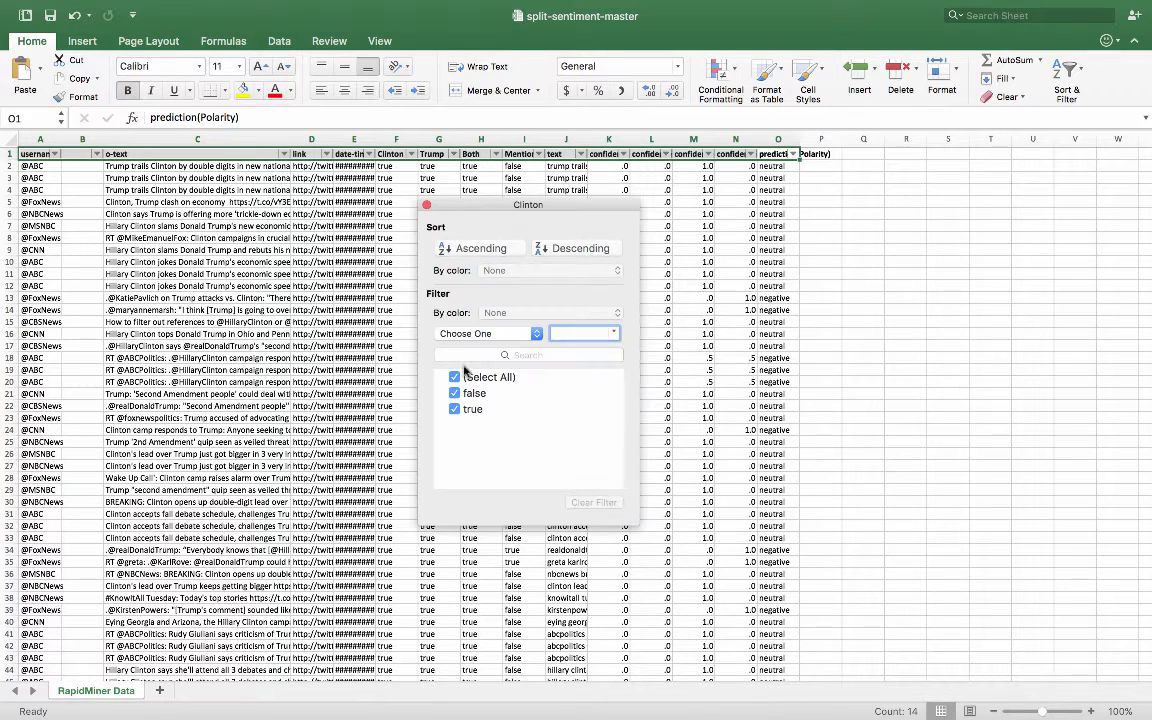
left_click(456, 396)
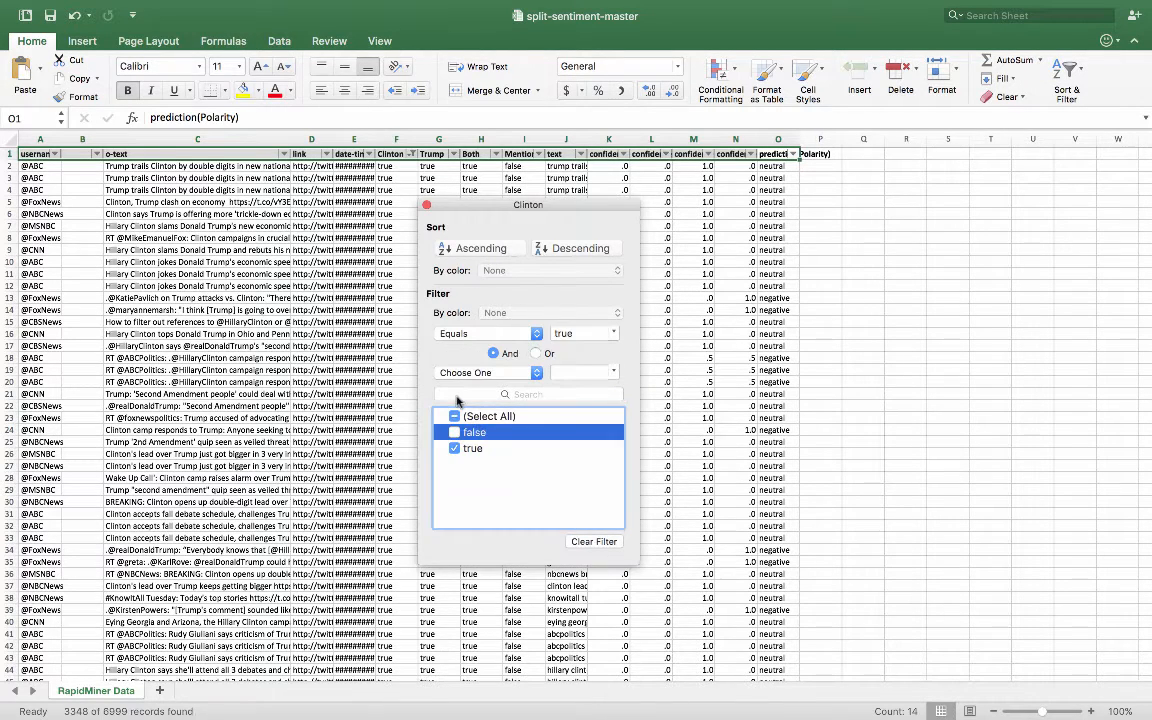
left_click(426, 206)
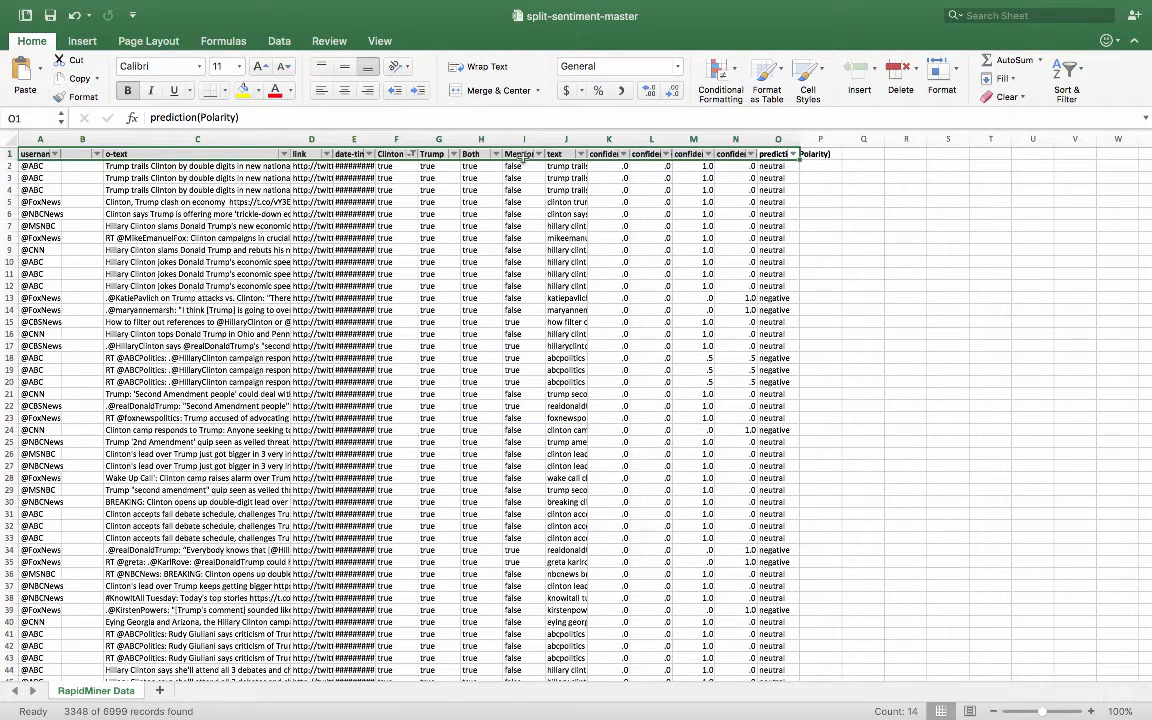
left_click(496, 154)
left_click(541, 396)
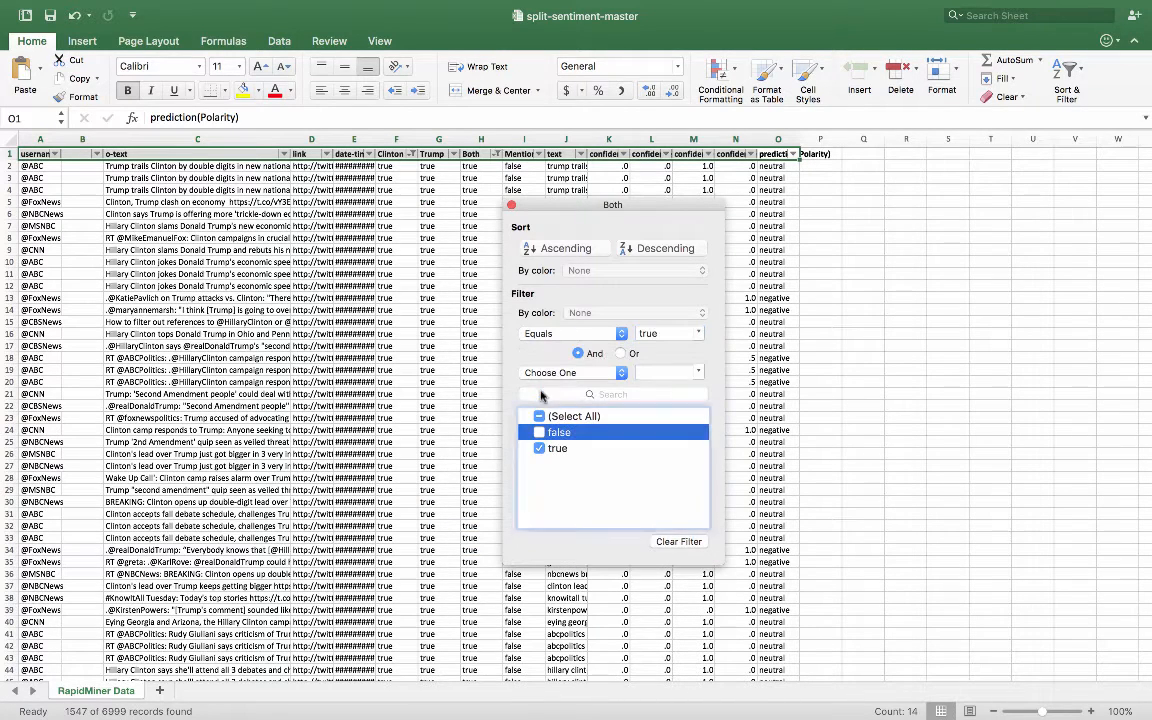
left_click(510, 207)
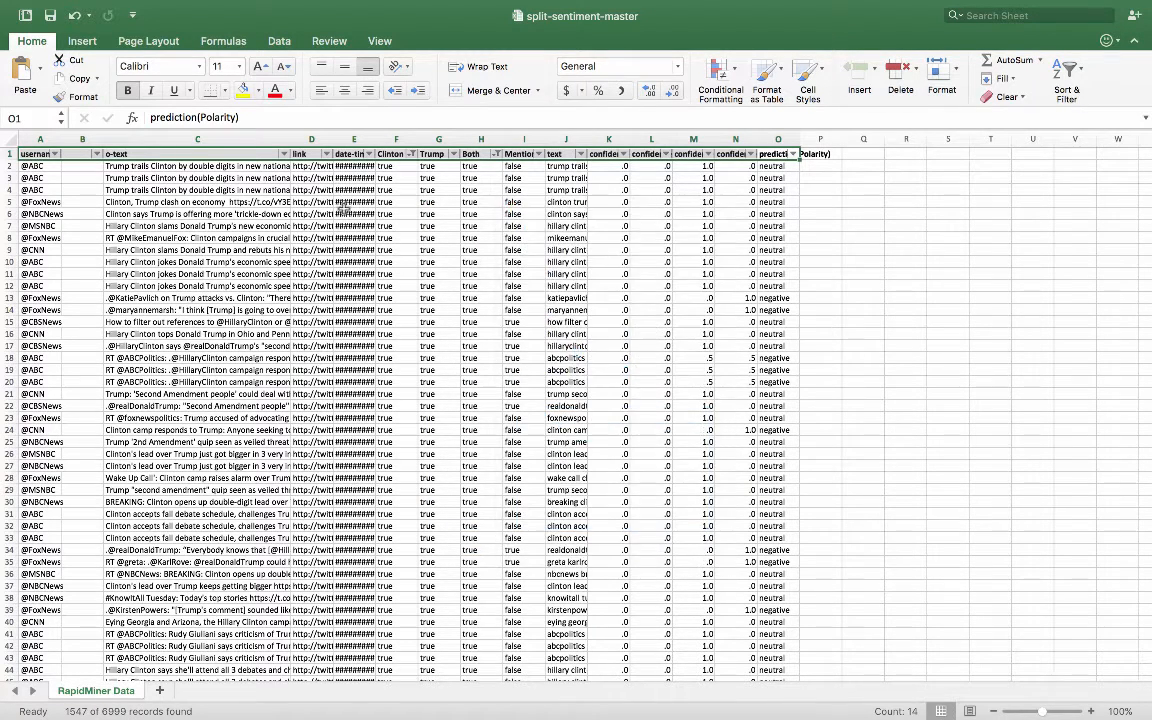
- Browse the filtered tweets that mention both candidates and their predicted polarity
scroll(326, 214, "down", 20)
scroll(326, 214, "down", 20)
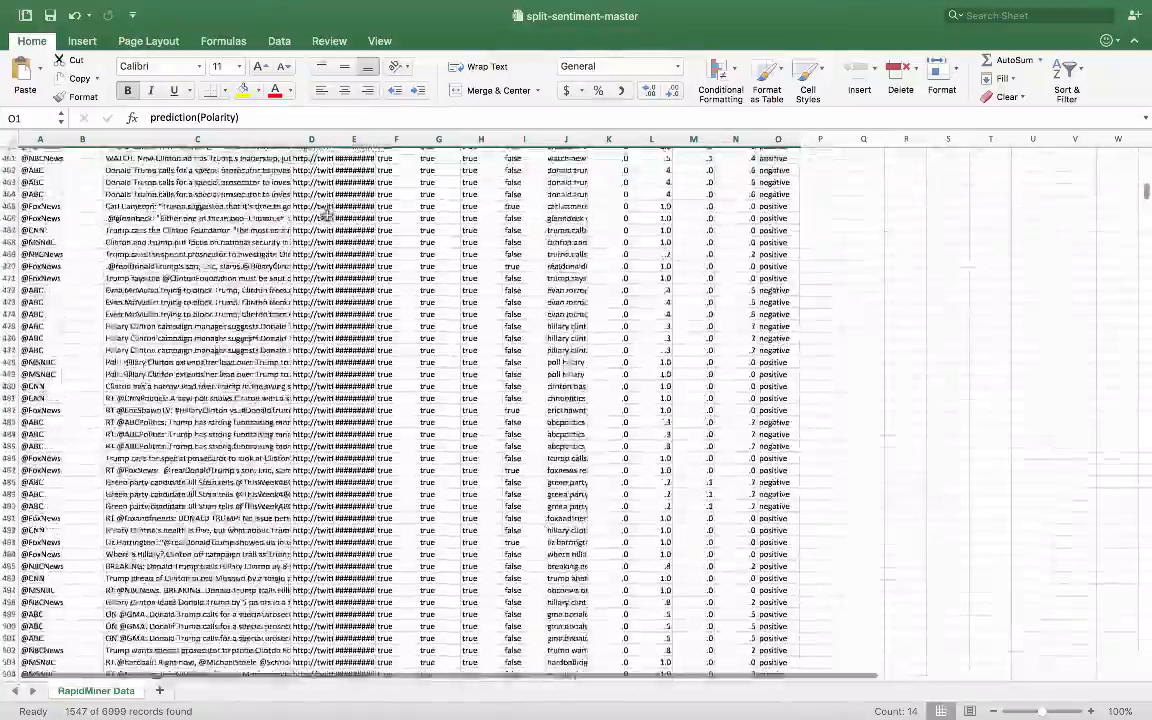
scroll(326, 214, "up", 20)
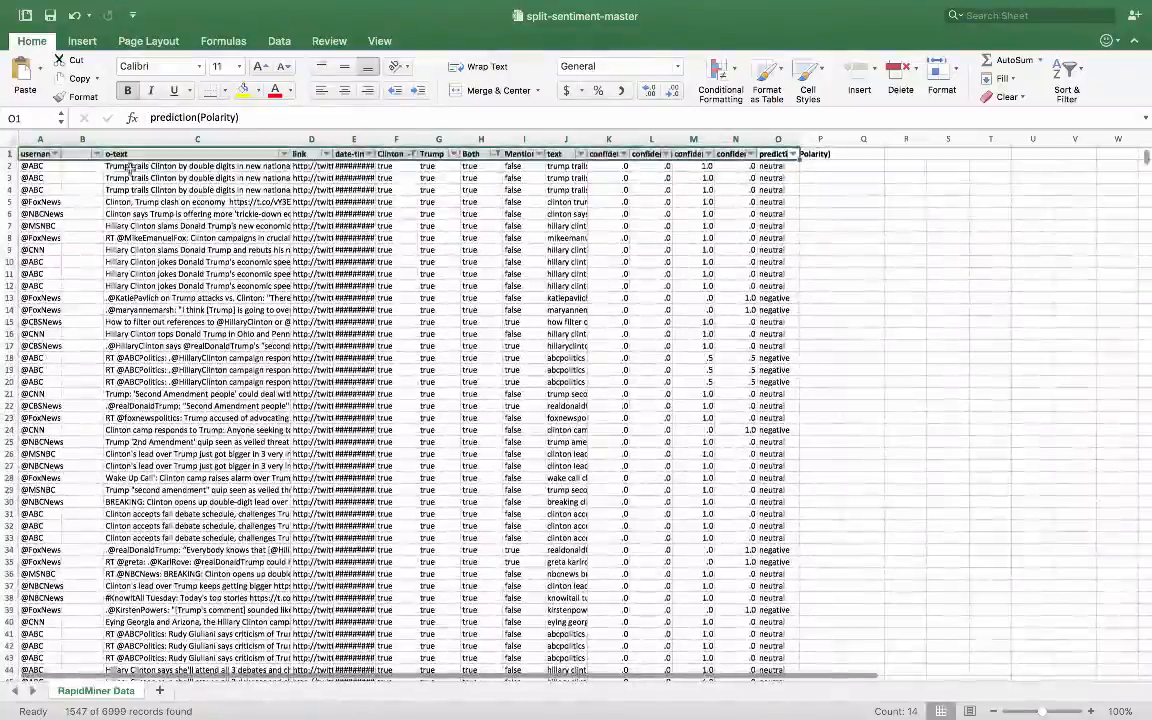
- Fill the empty column beside username with C for all the filtered tweets that mention both candidates
left_click(88, 167)
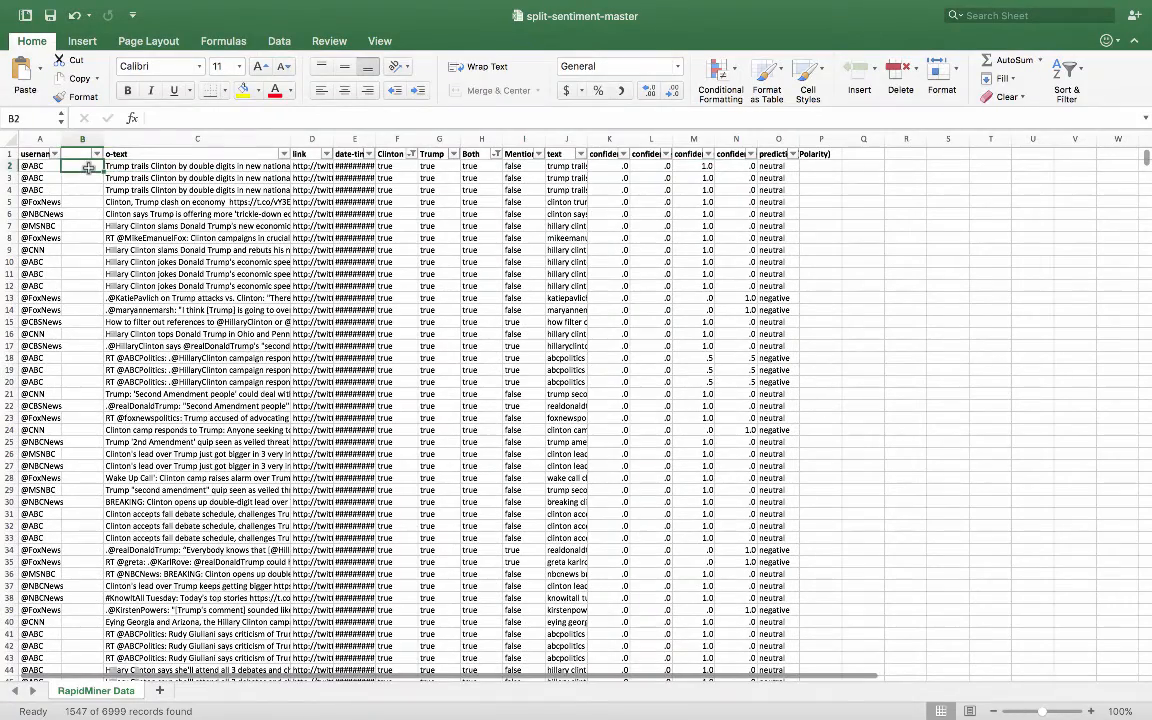
type("C")
key("super+c")
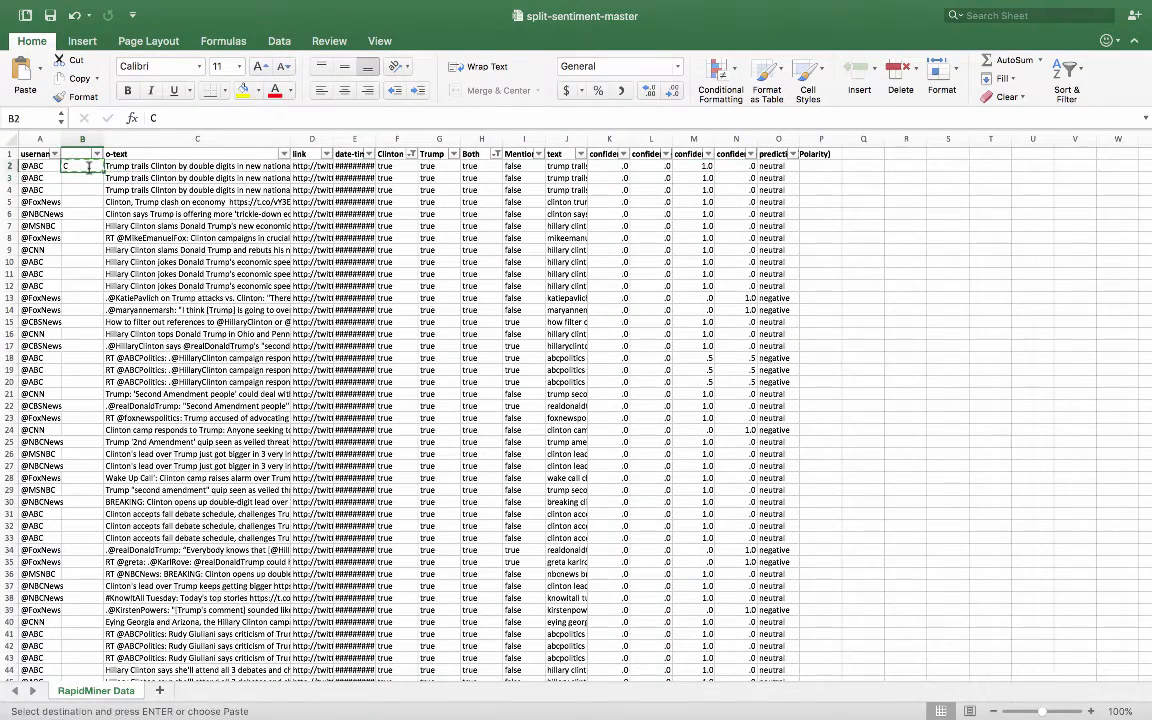
key("super+shift+Down")
key("super+v")
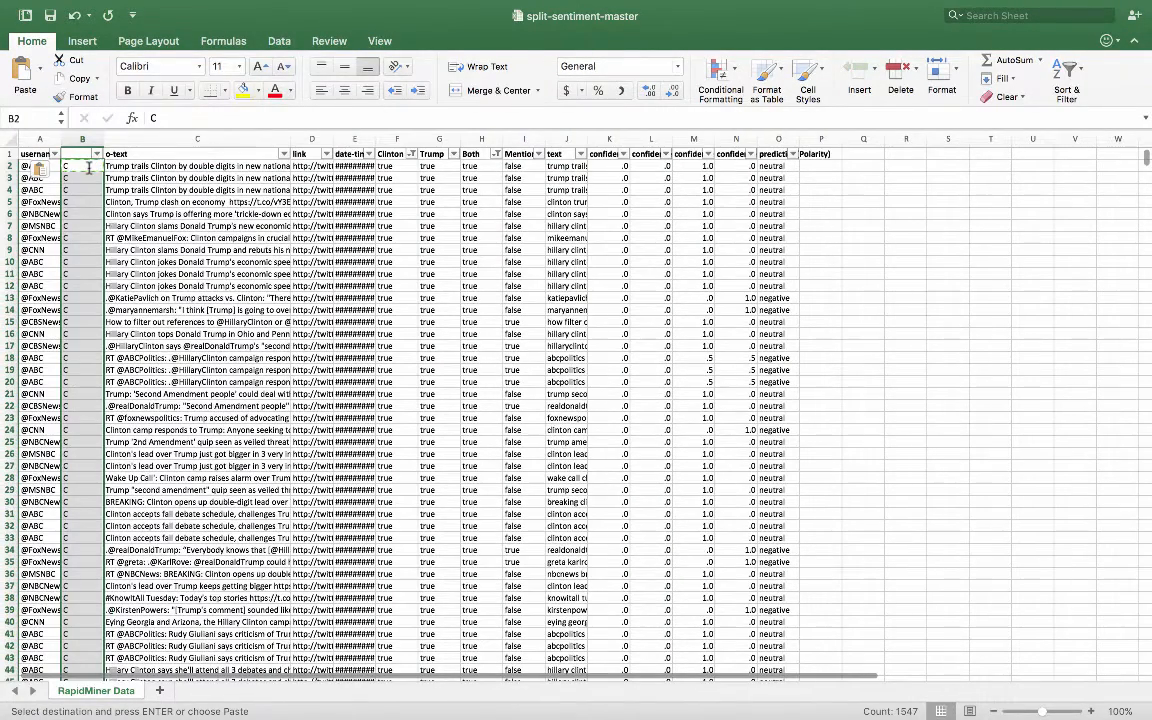
- Name the new column between username and o-text "candidate" in the header row
key("Up")
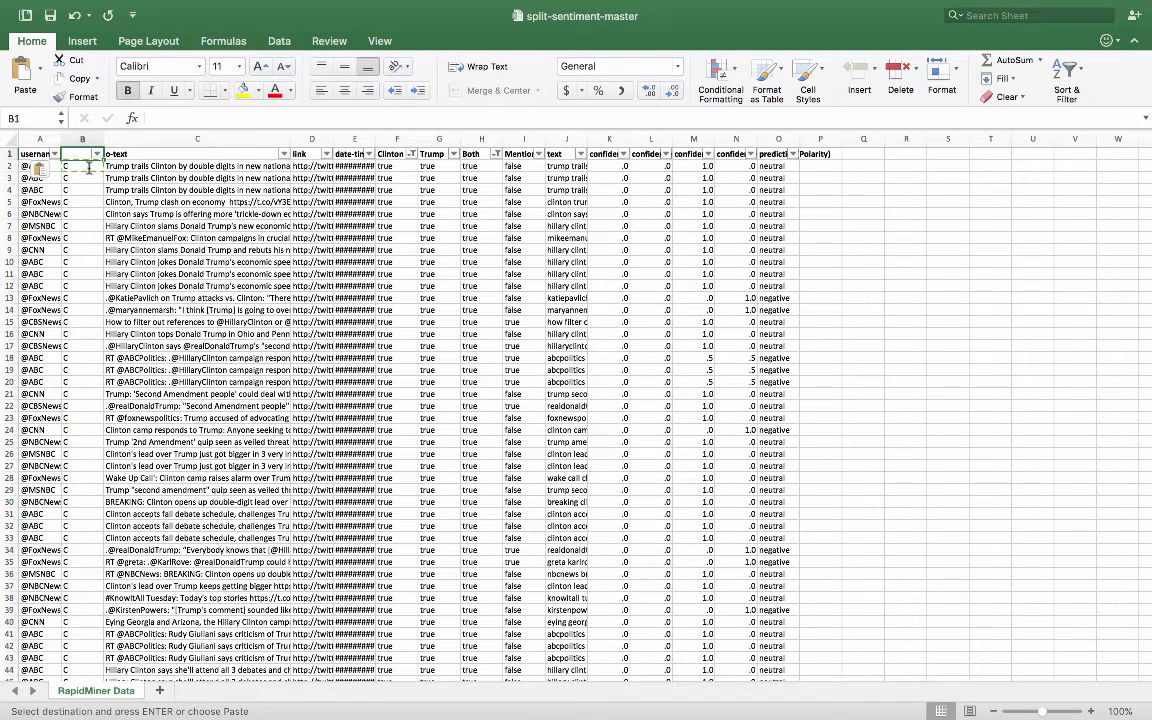
type("candidate")
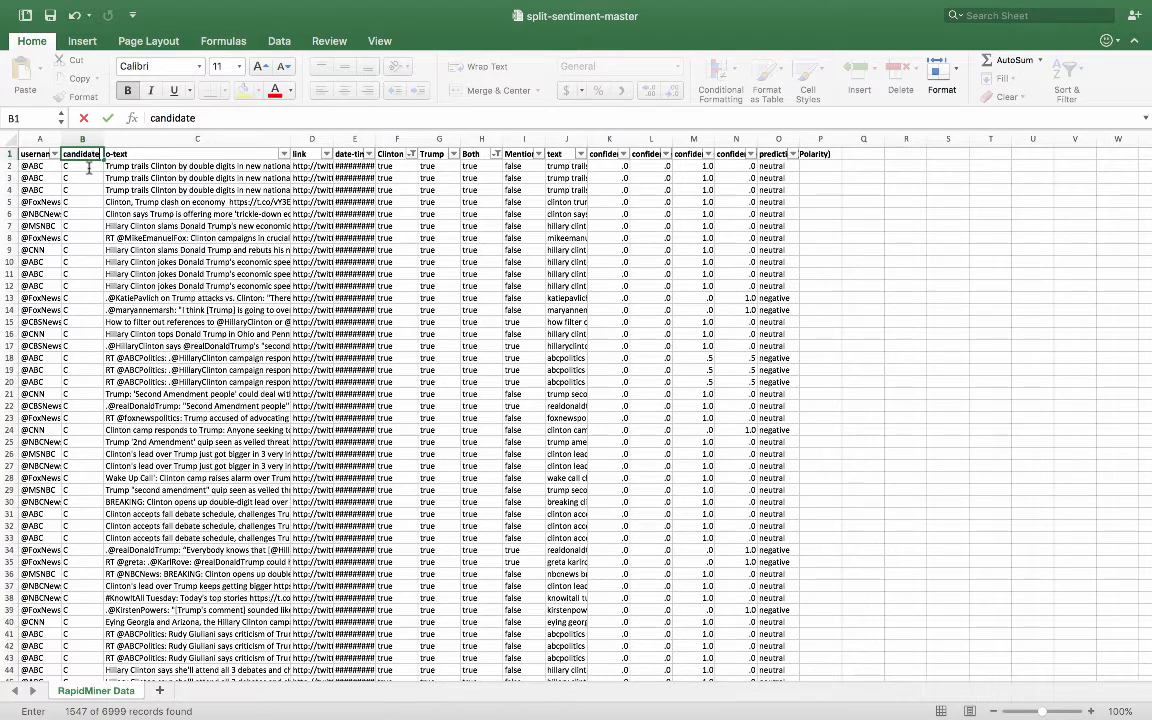
key("Tab")
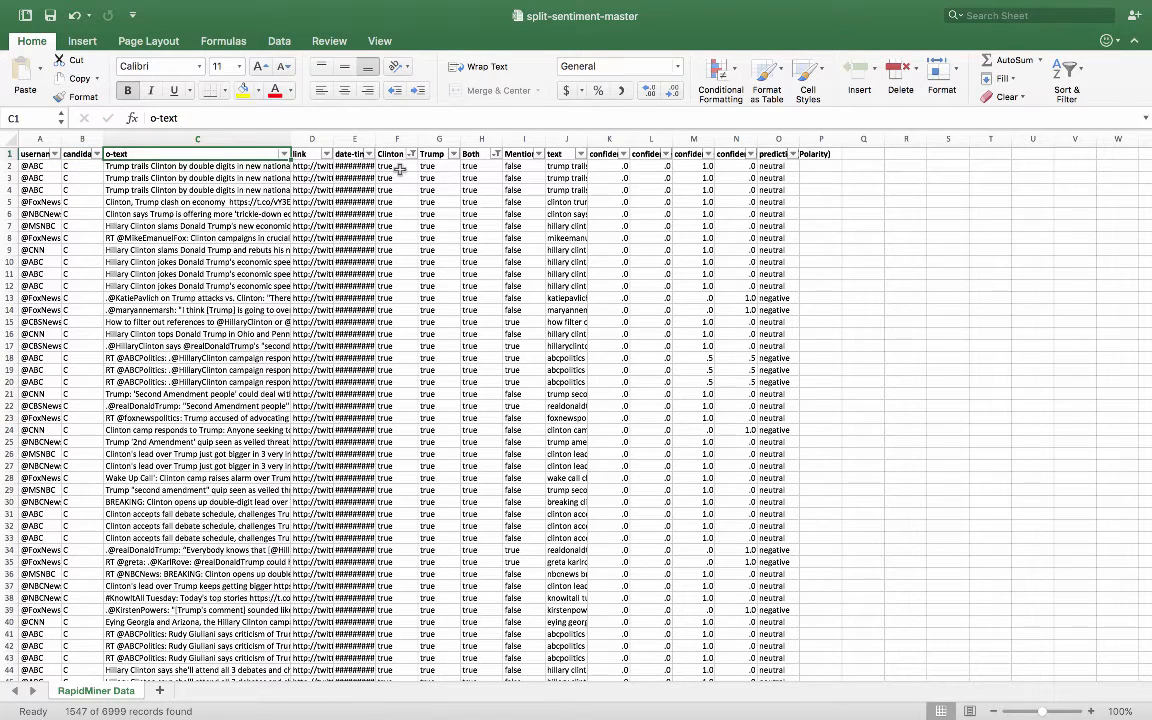
left_click(520, 164)
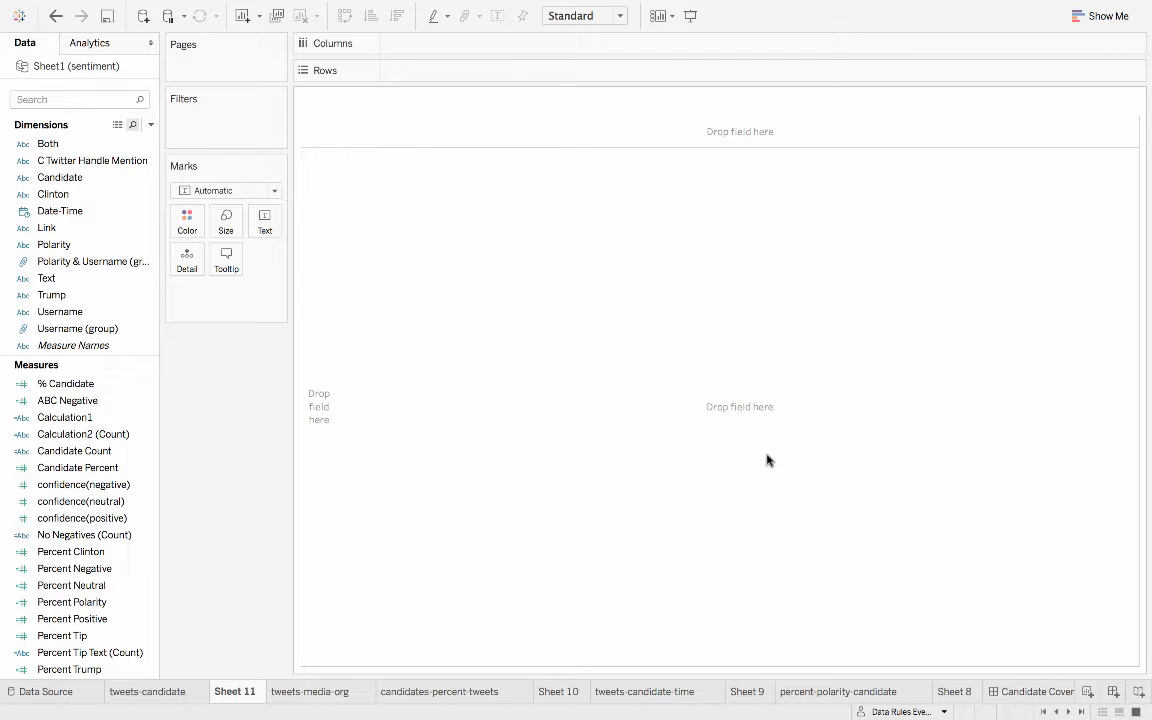
- In Tableau's Sheet 11, redo the treemap with Candidate as color and the sum of Number of Records as size and label
key("ctrl+z")
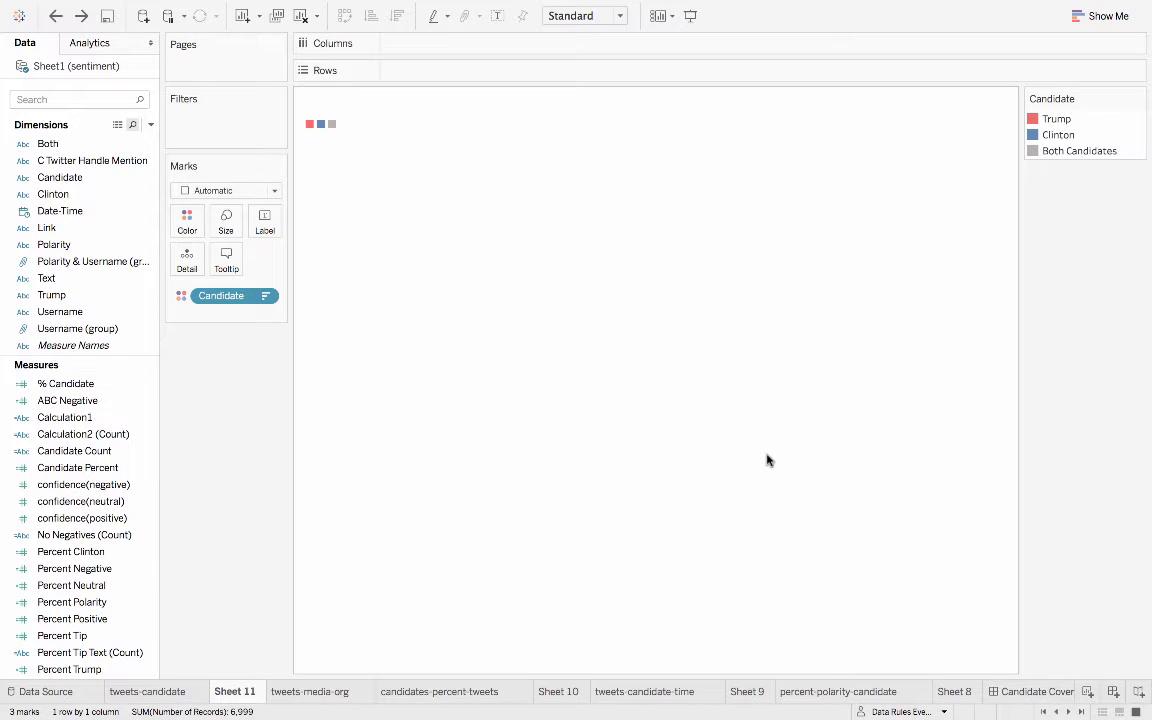
key("ctrl+y")
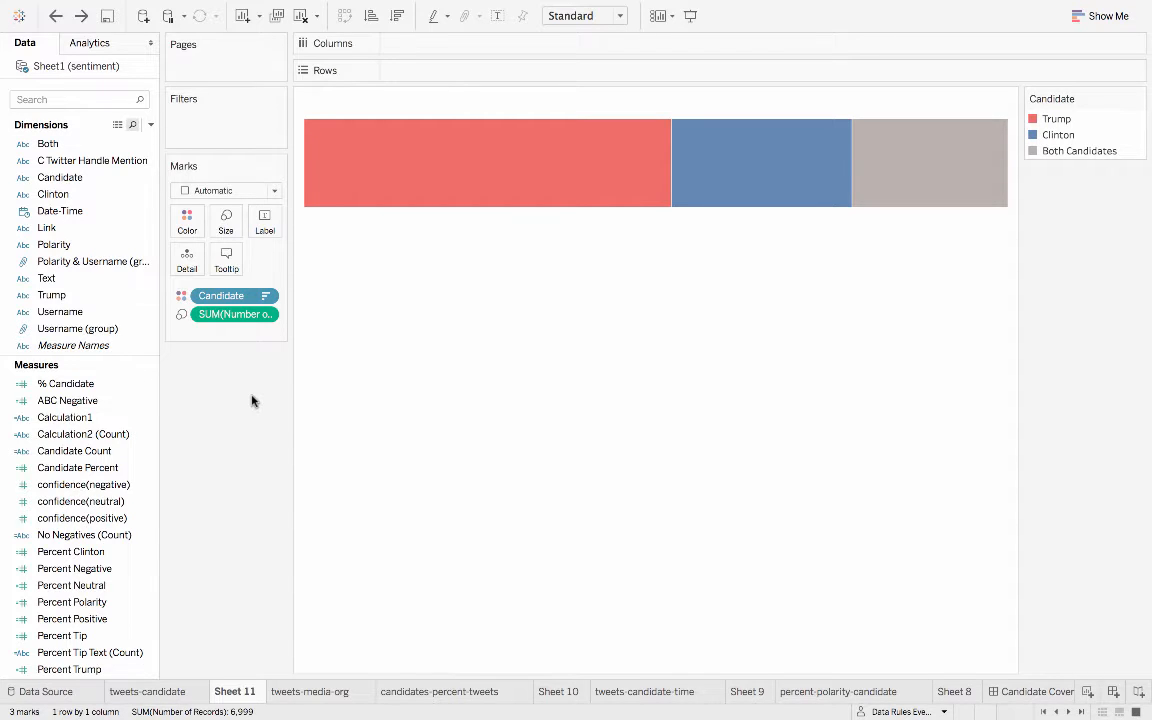
key("super+z")
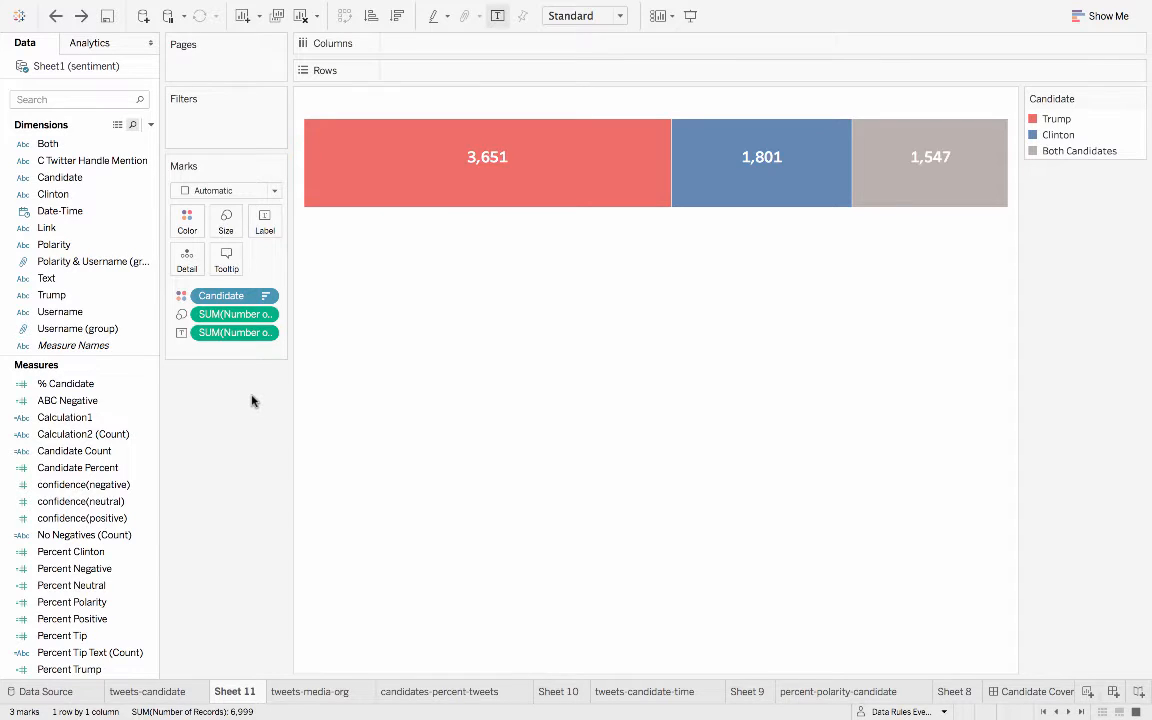
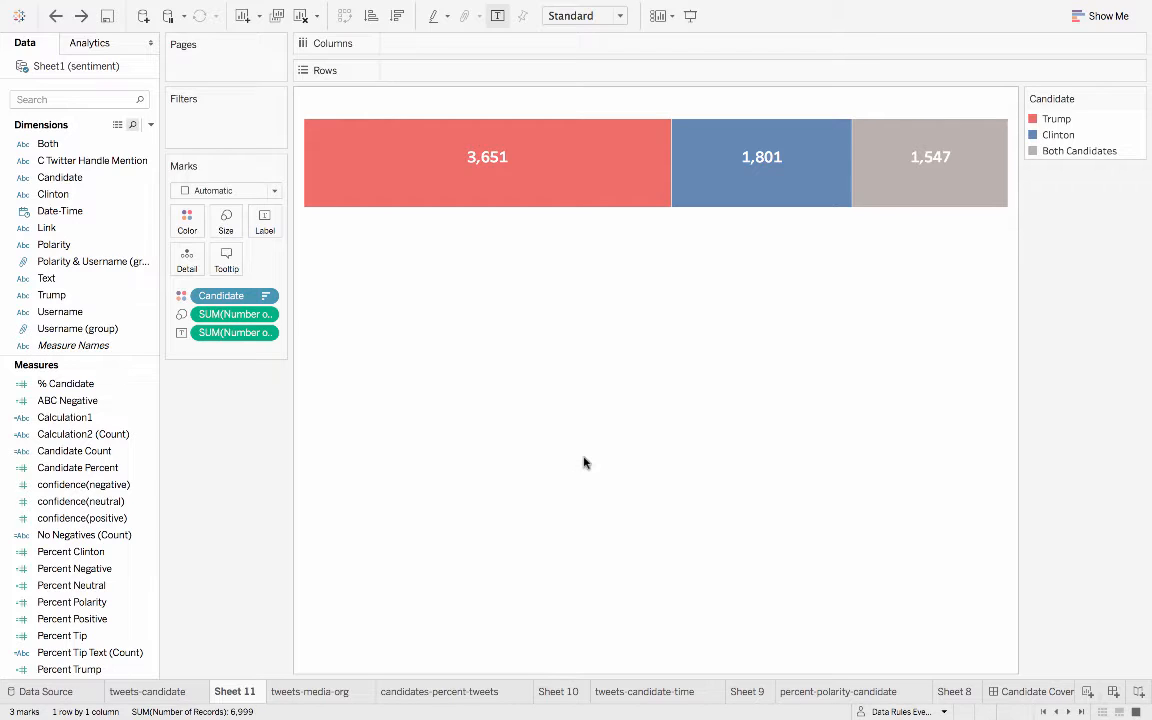
- Undo the removed fields to restore Candidate as detail in Sheet 11 and Username as columns in Sheet 10
key("super+z")
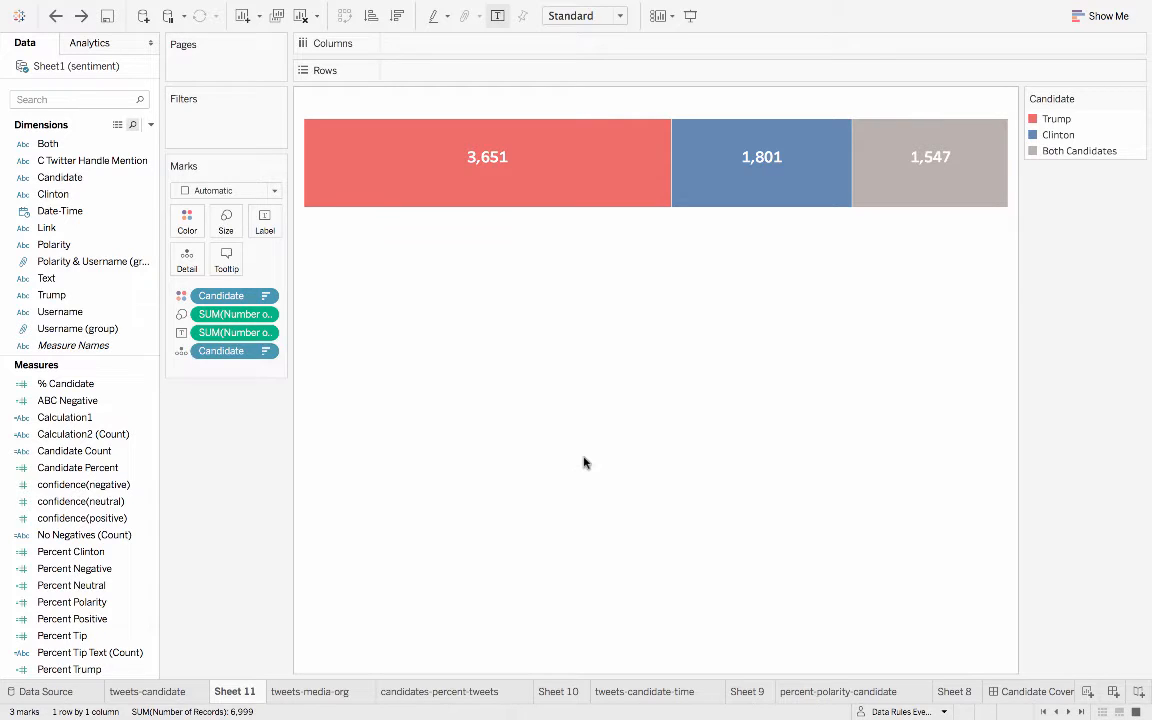
key("super+z")
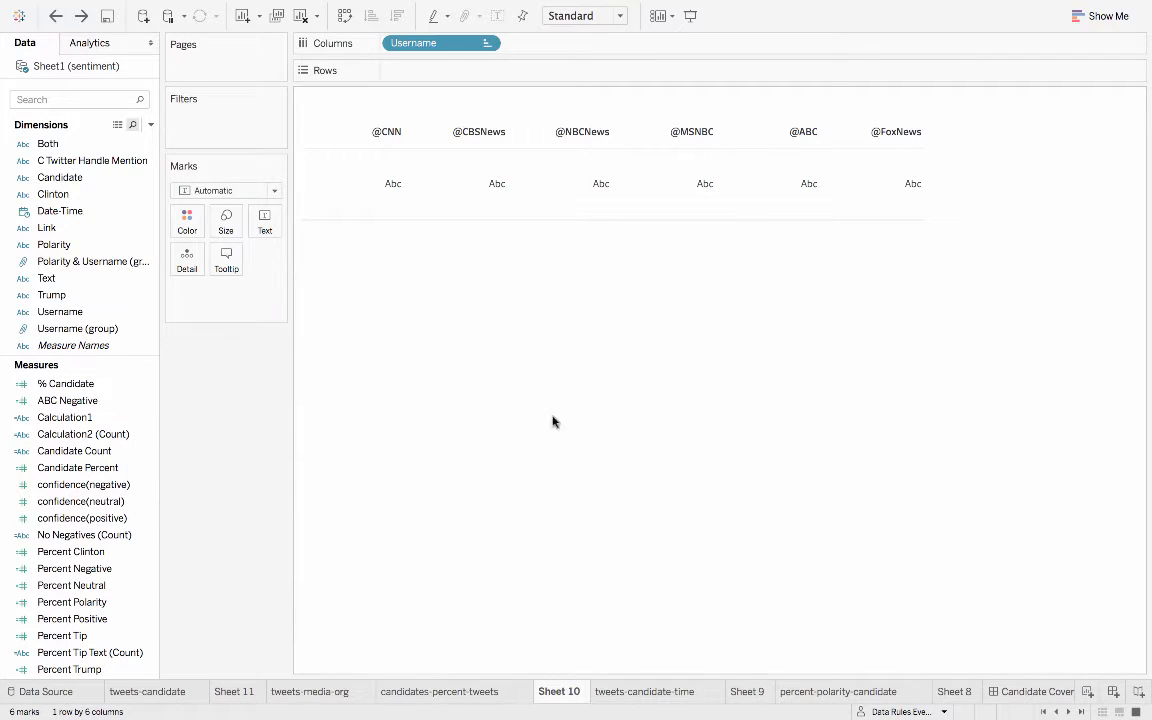
mouse_move(438, 44)
left_mouse_down()
mouse_move(460, 50)
mouse_move(447, 49)
left_mouse_up()
mouse_move(317, 160)
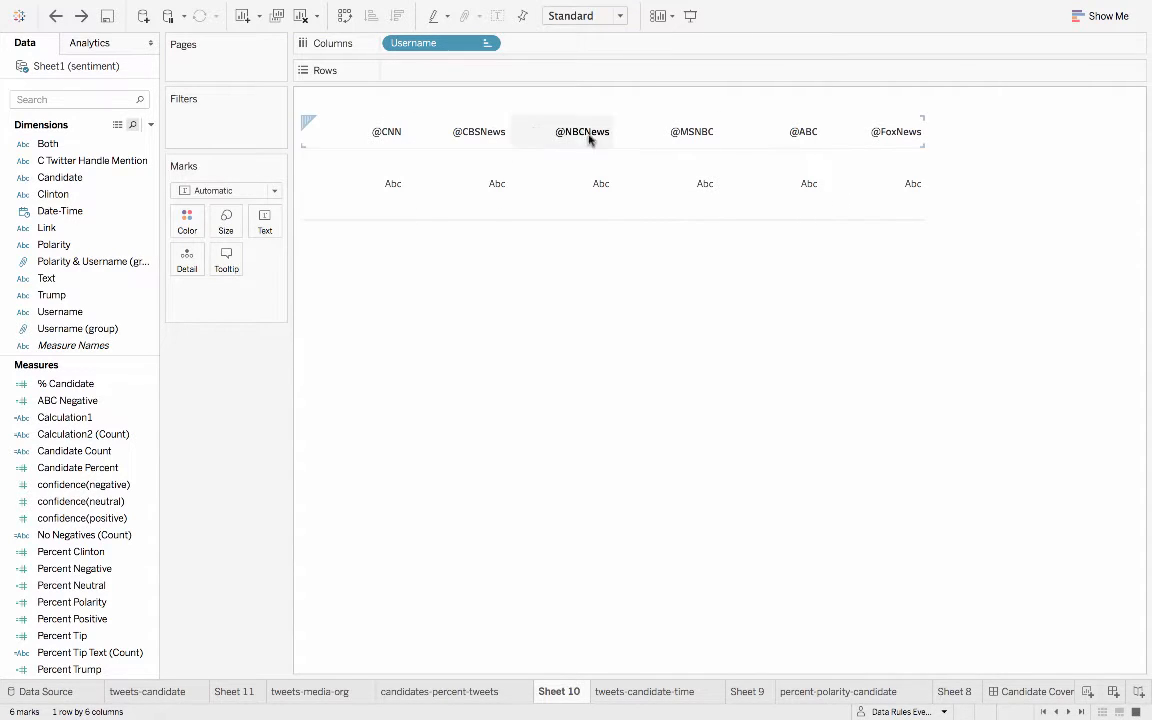
mouse_move(358, 12)
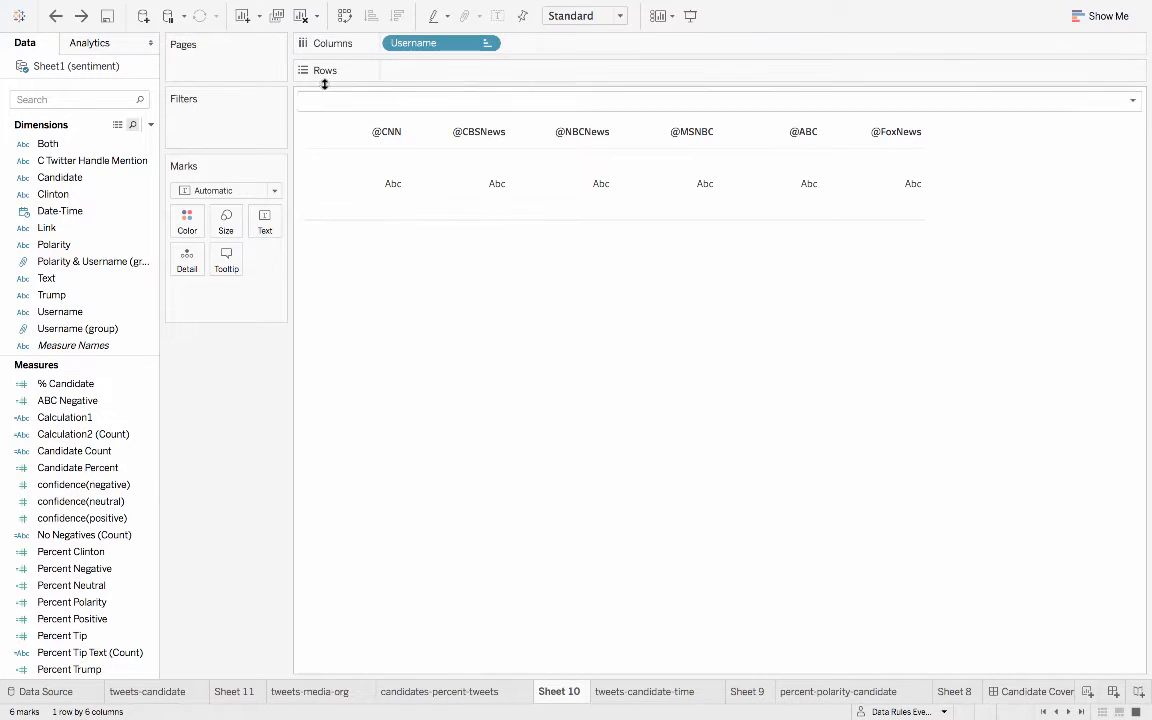
left_click(344, 16)
left_click(345, 19)
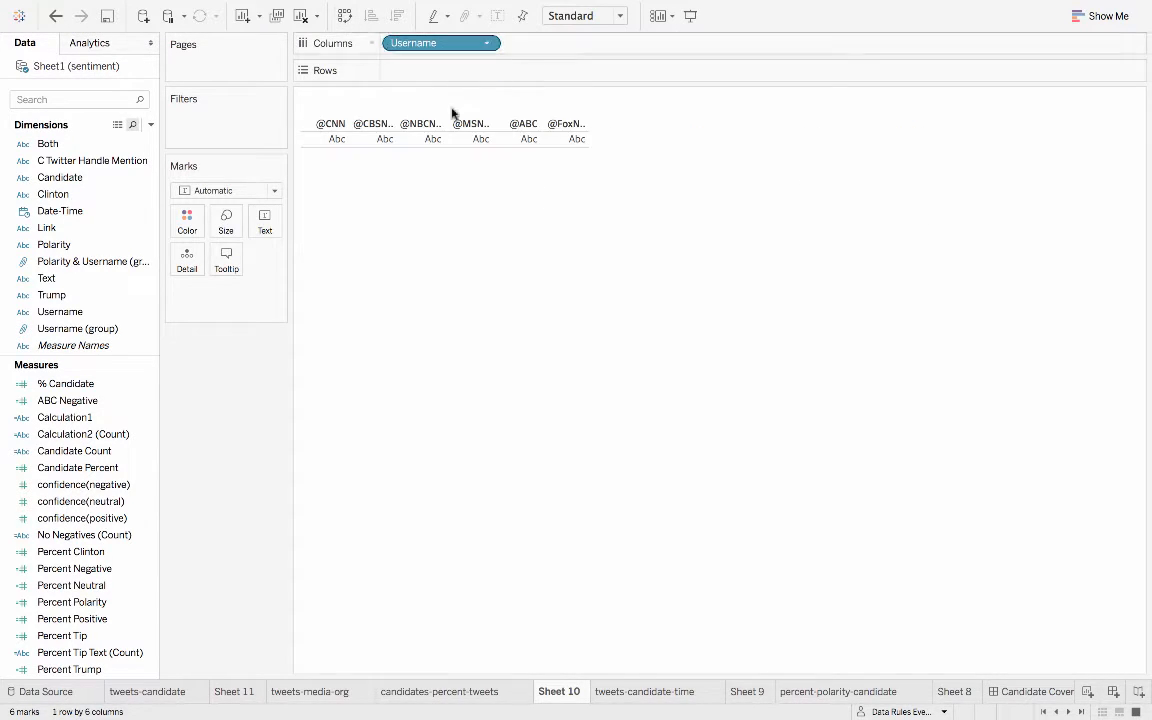
key("super+z")
- Undo once more to restore the sum of % Candidate as mark size in Sheet 10, and review the % Candidate calculation
key("super+z")
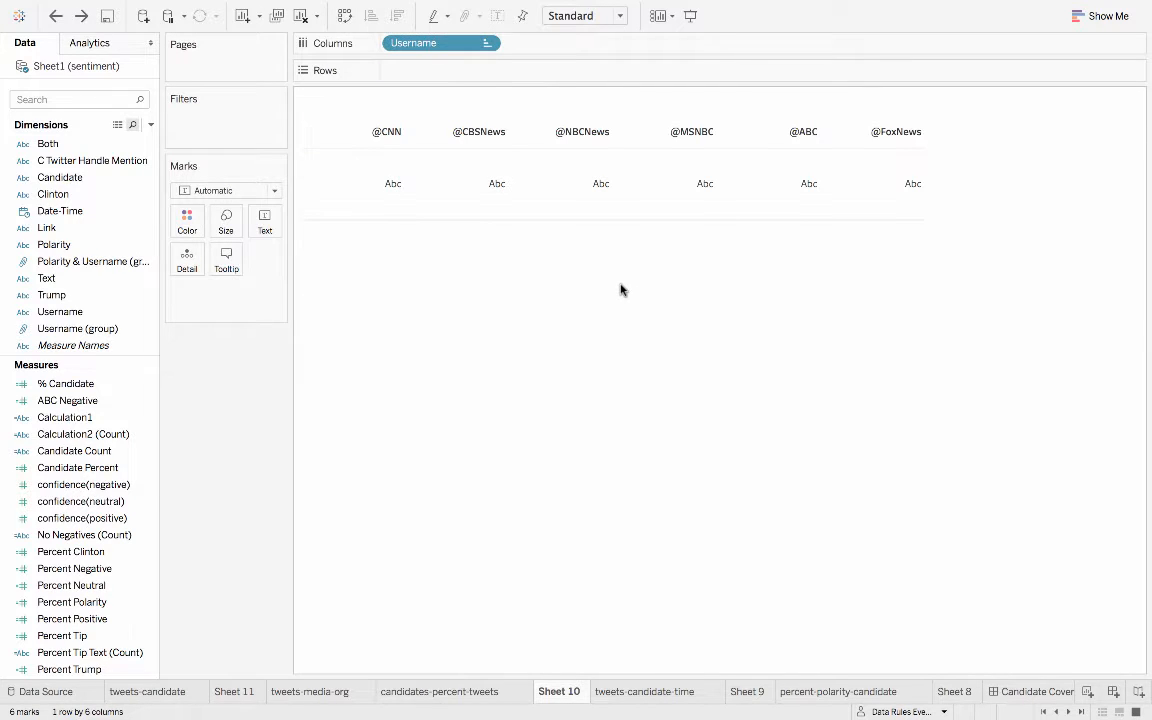
key("super+z")
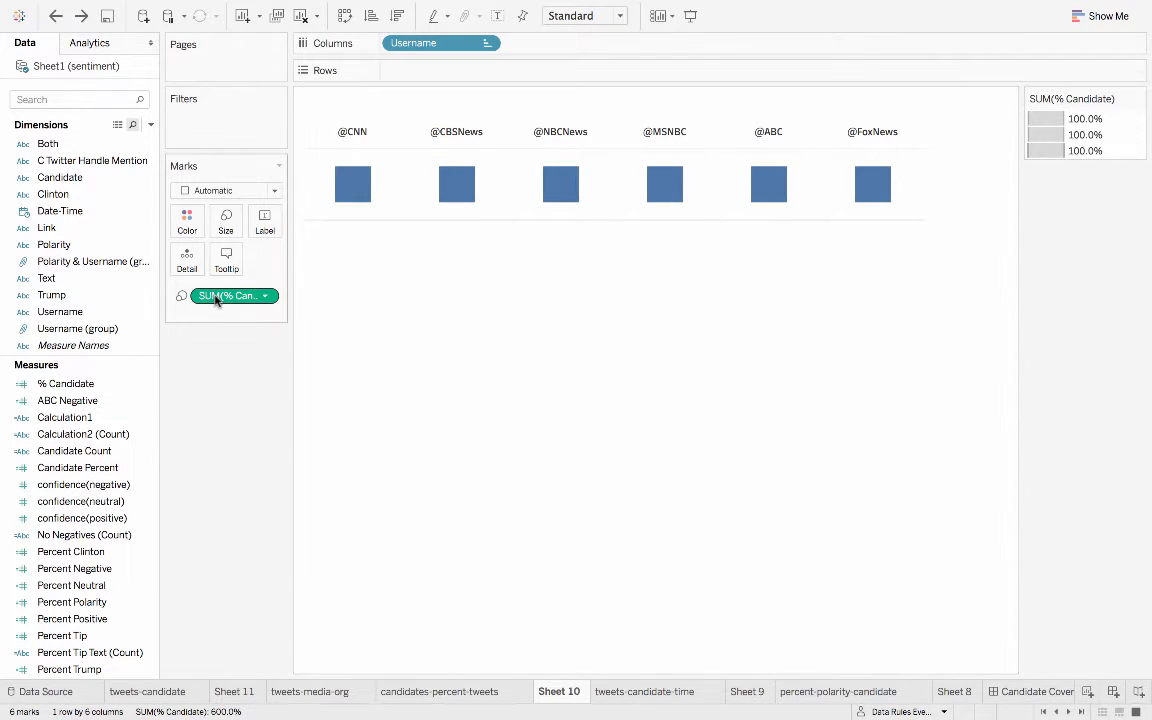
mouse_move(233, 295)
left_mouse_down()
mouse_move(217, 238)
mouse_move(215, 290)
left_mouse_up()
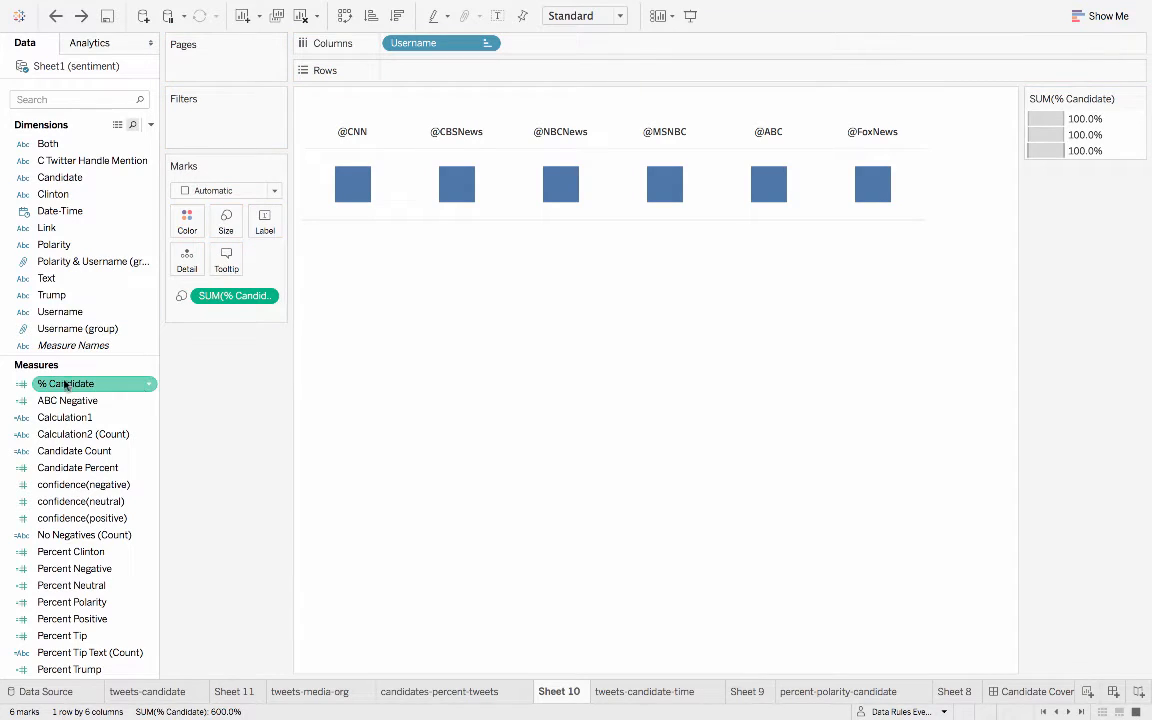
left_click(148, 386)
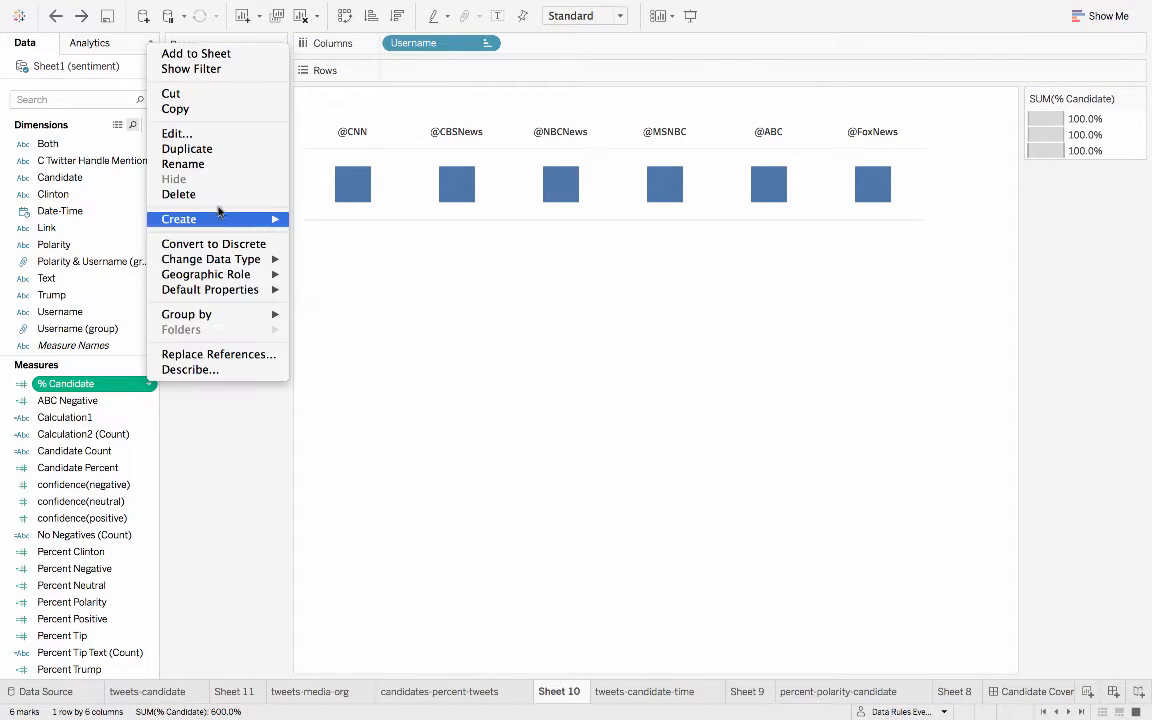
left_click(176, 133)
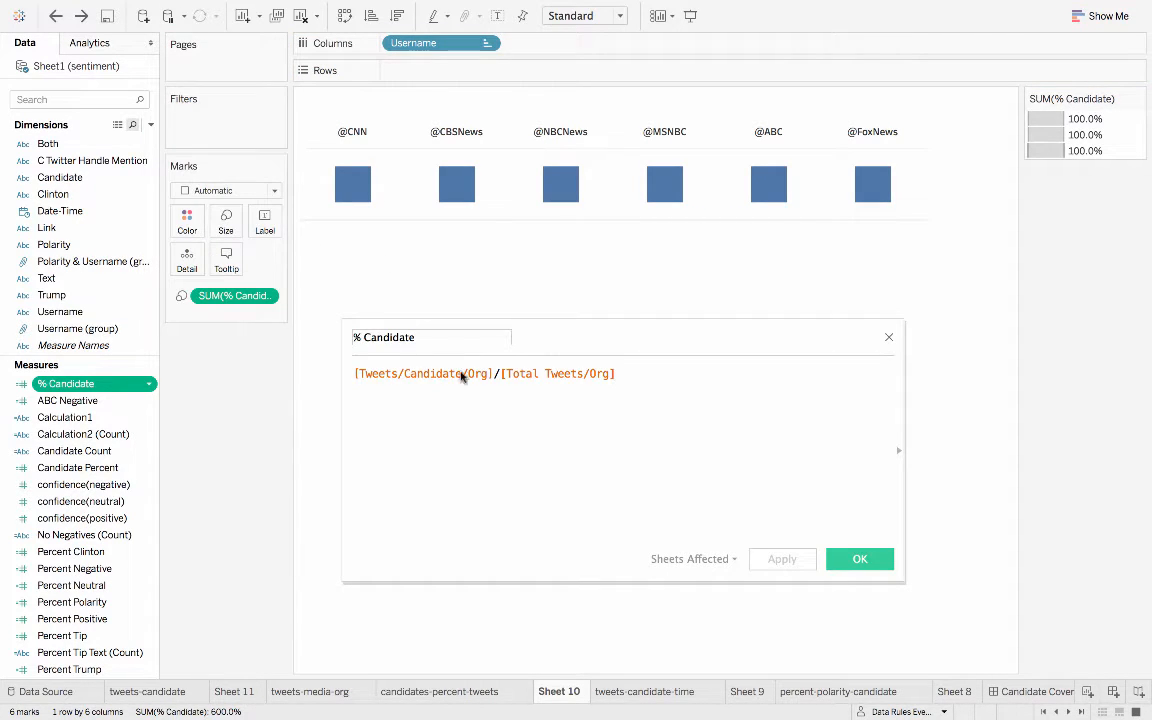
left_click_drag(496, 373, 354, 376)
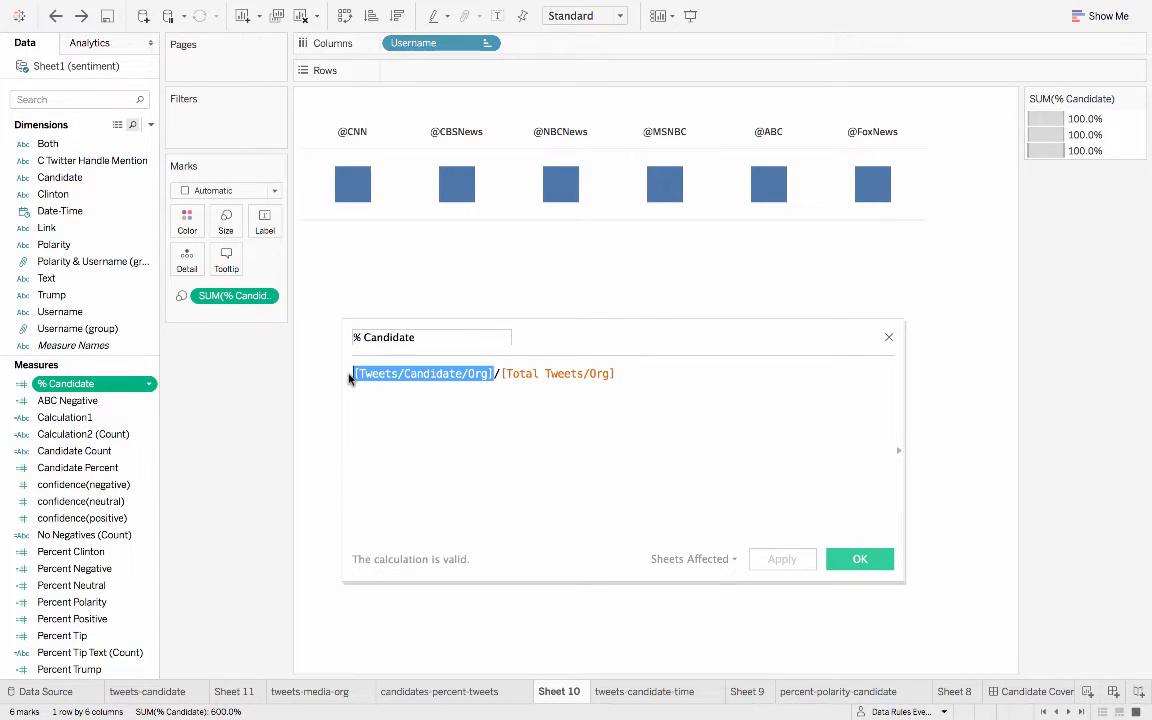
left_click_drag(500, 375, 622, 376)
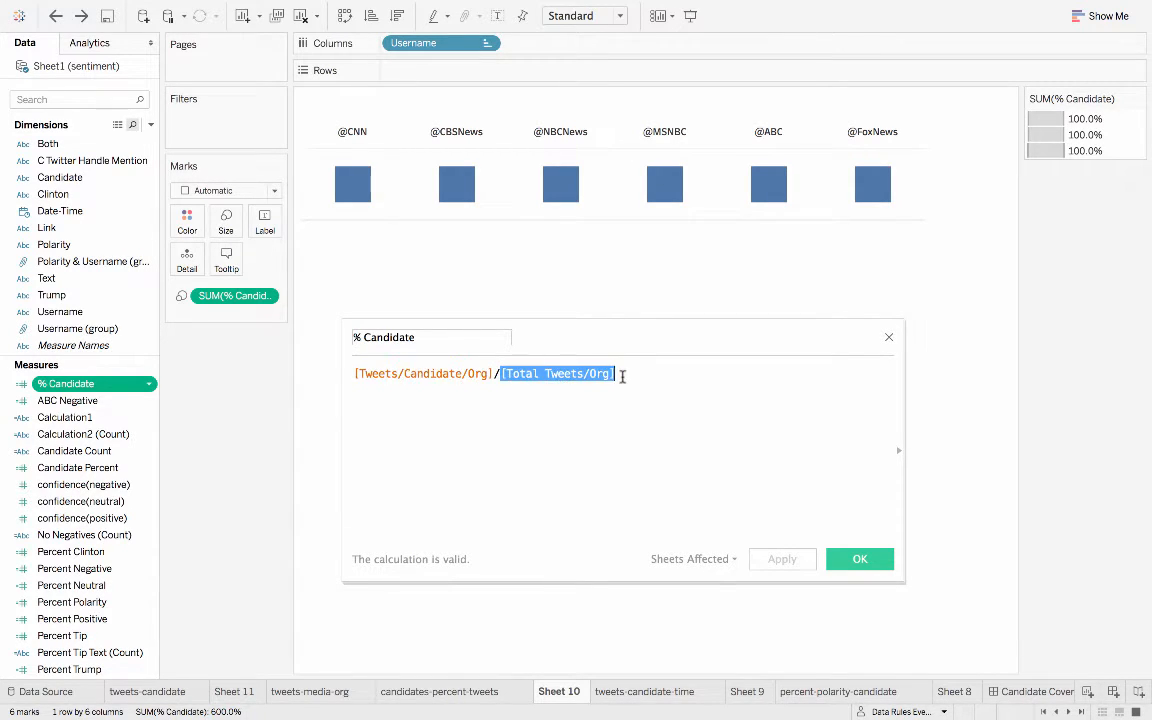
left_click(889, 337)
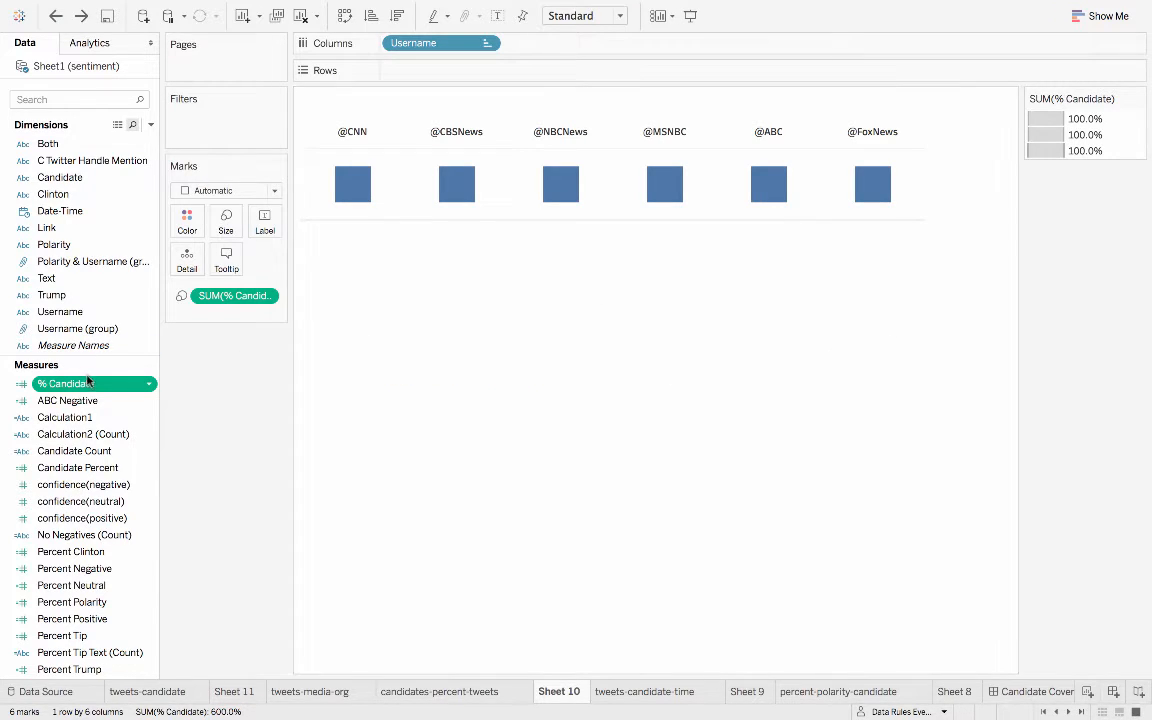
- Examine the Total Tweets/Org calculation, especially its Fixed Username expression, and close it without changes
left_click(149, 390)
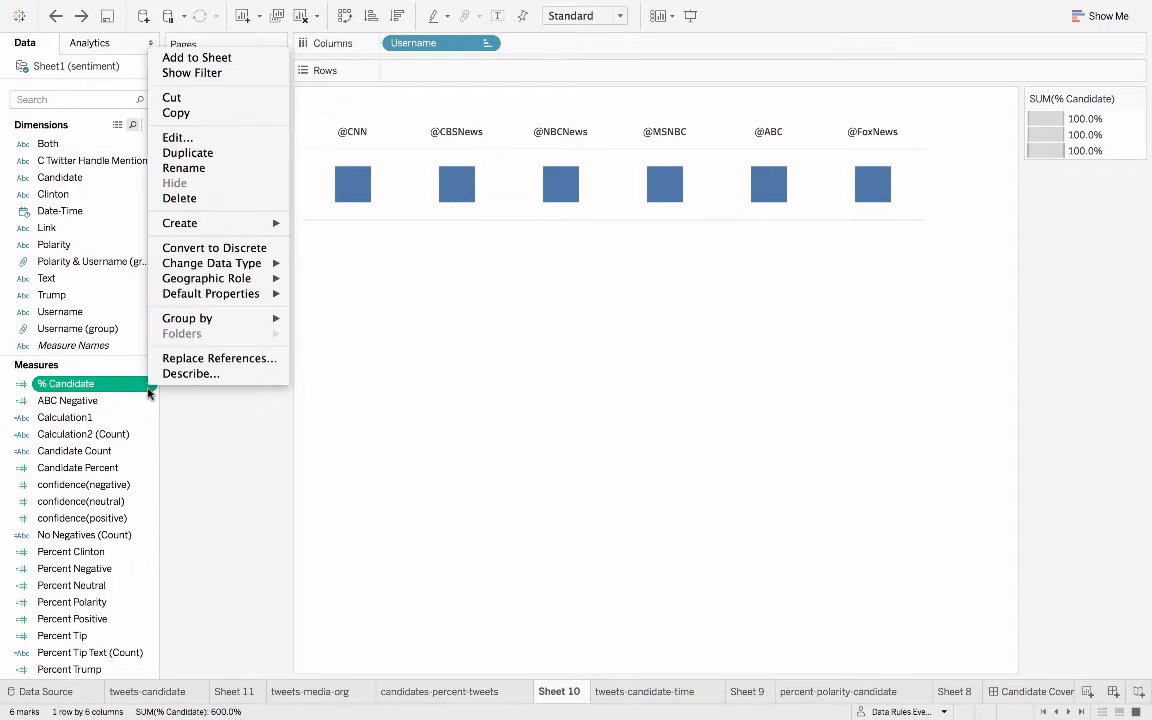
left_click(148, 393)
scroll(145, 505, "down", 5)
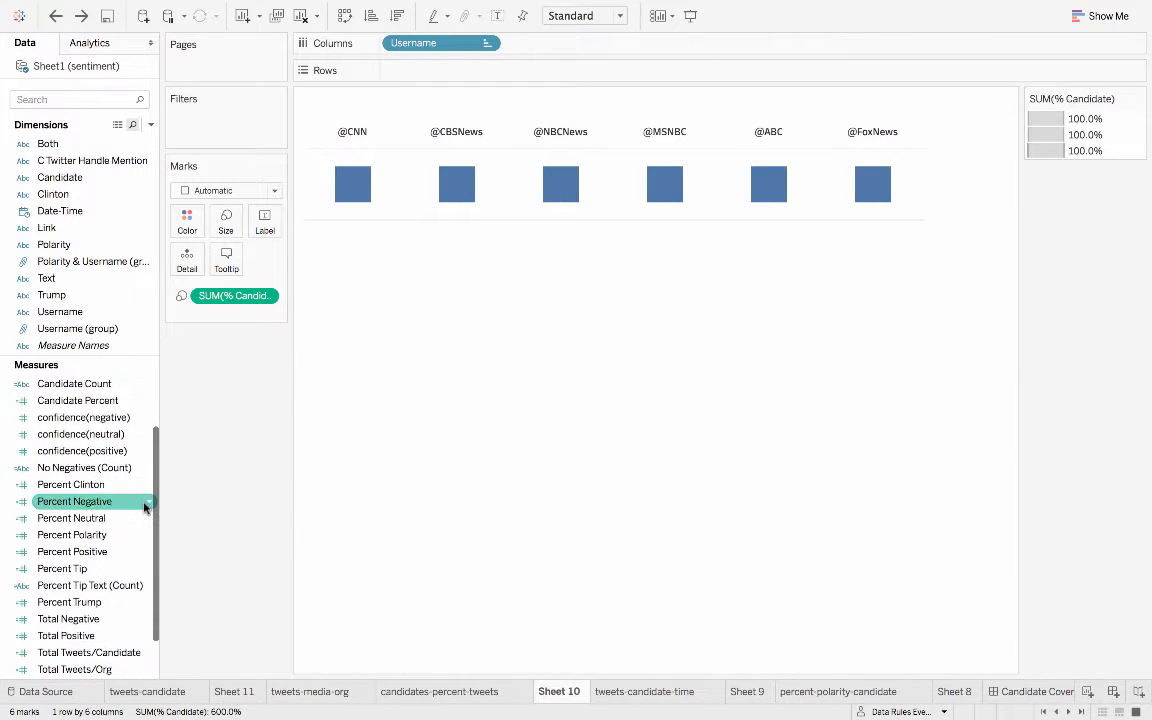
left_click(149, 619)
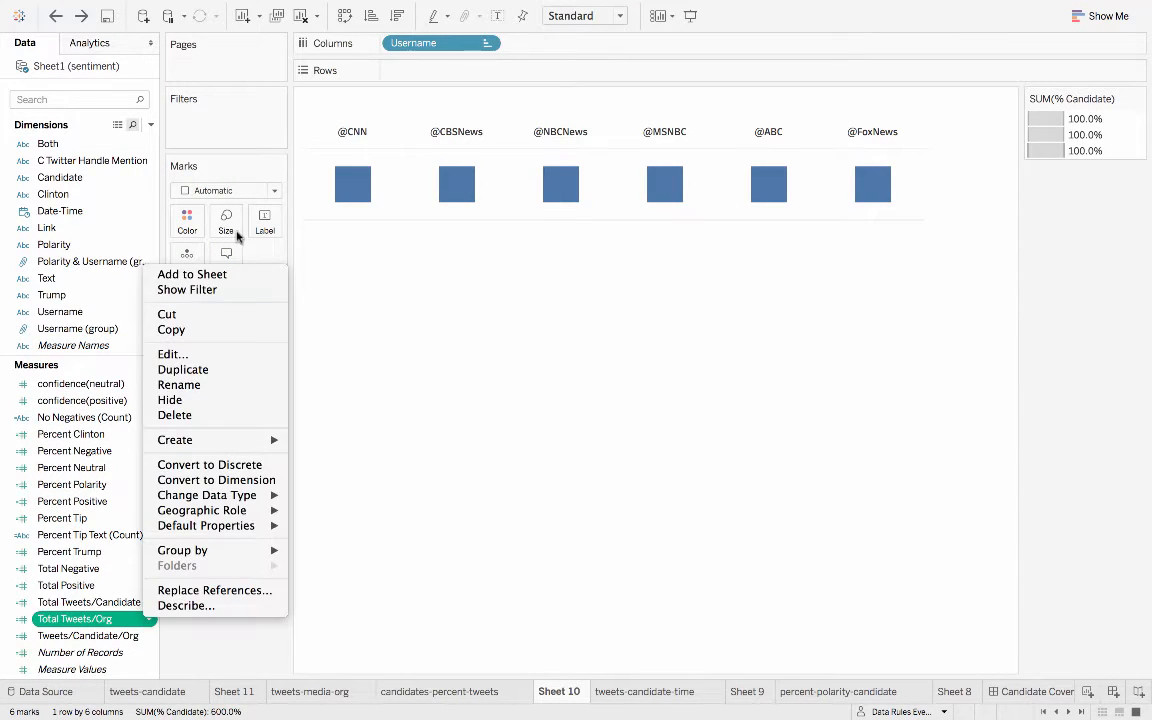
left_click(170, 355)
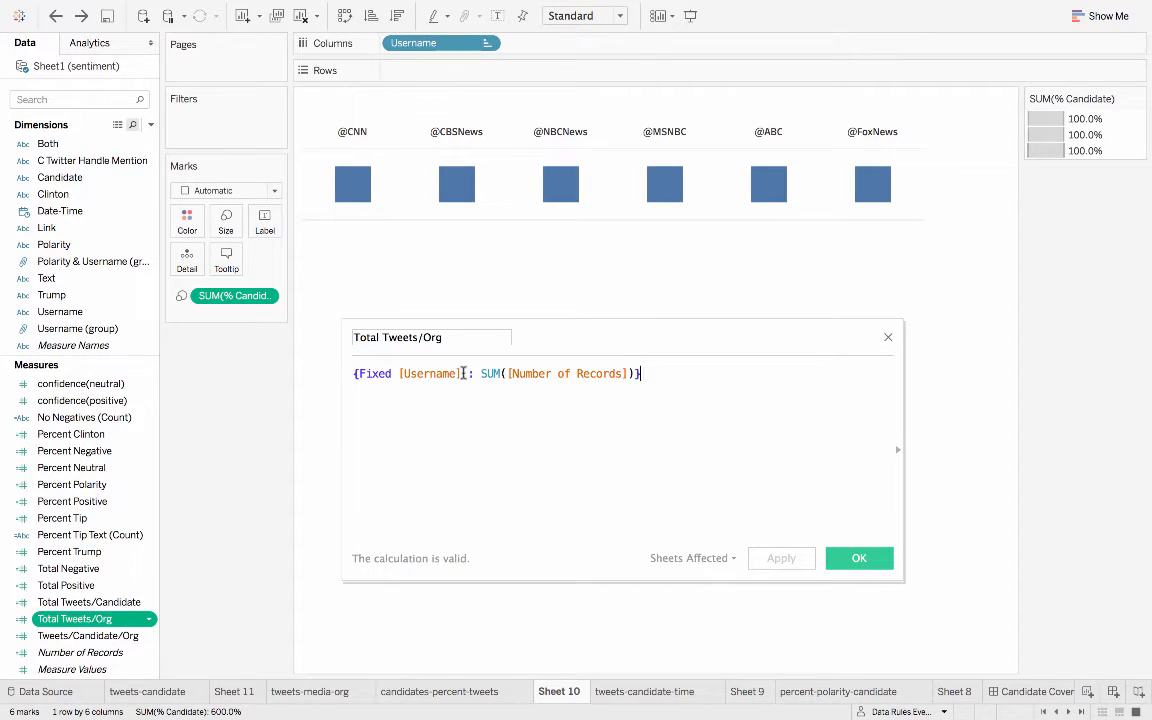
double_click(410, 374)
left_click_drag(481, 373, 345, 373)
left_click(609, 409)
left_click(887, 339)
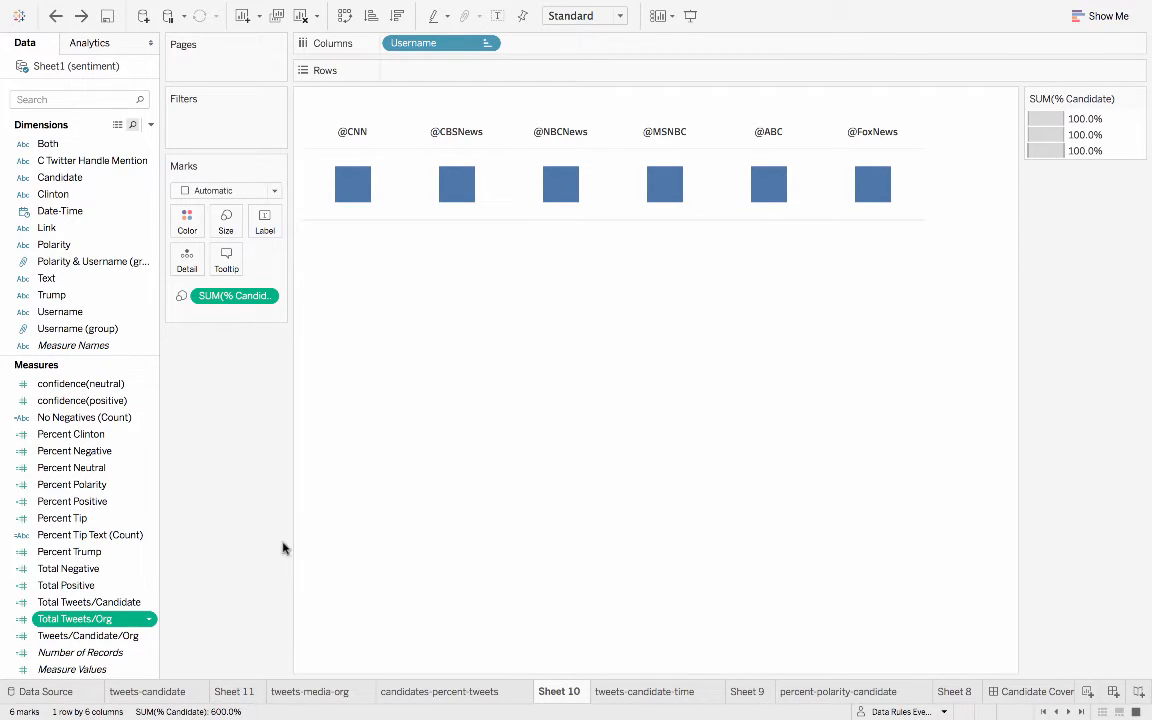
- Examine the sum of Number of Records in the Total Tweets/Candidate calculation and close it without changes
right_click(152, 604)
left_click(175, 332)
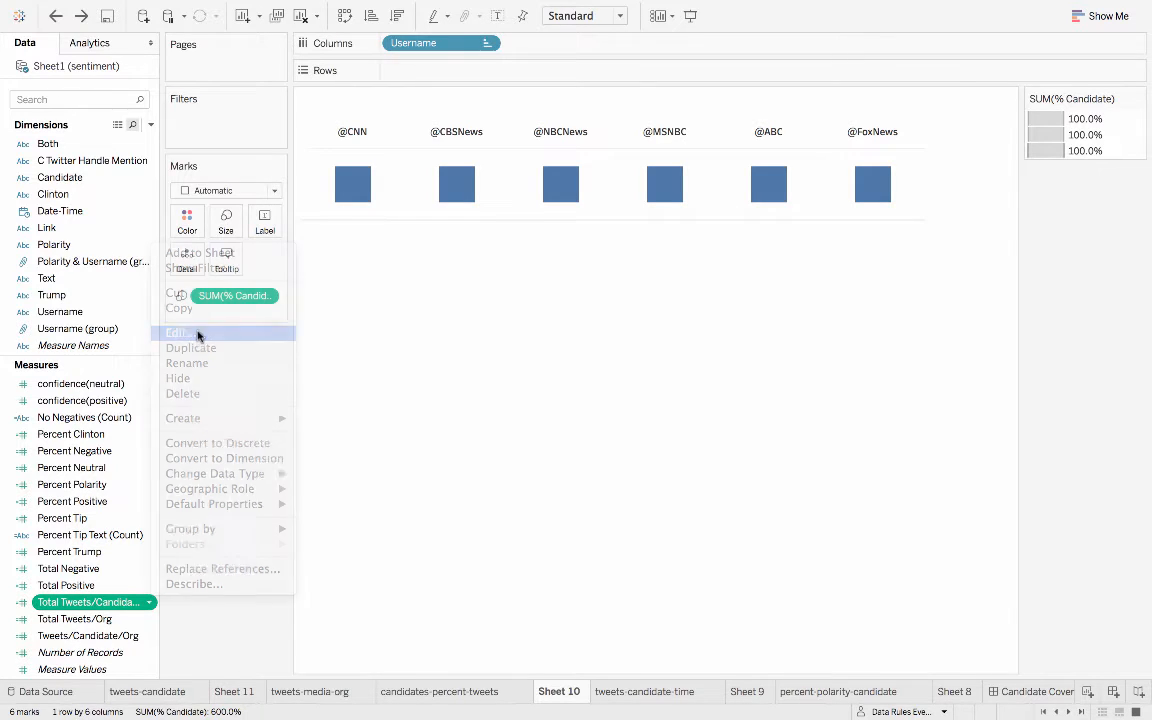
left_click_drag(473, 373, 648, 376)
left_click(689, 388)
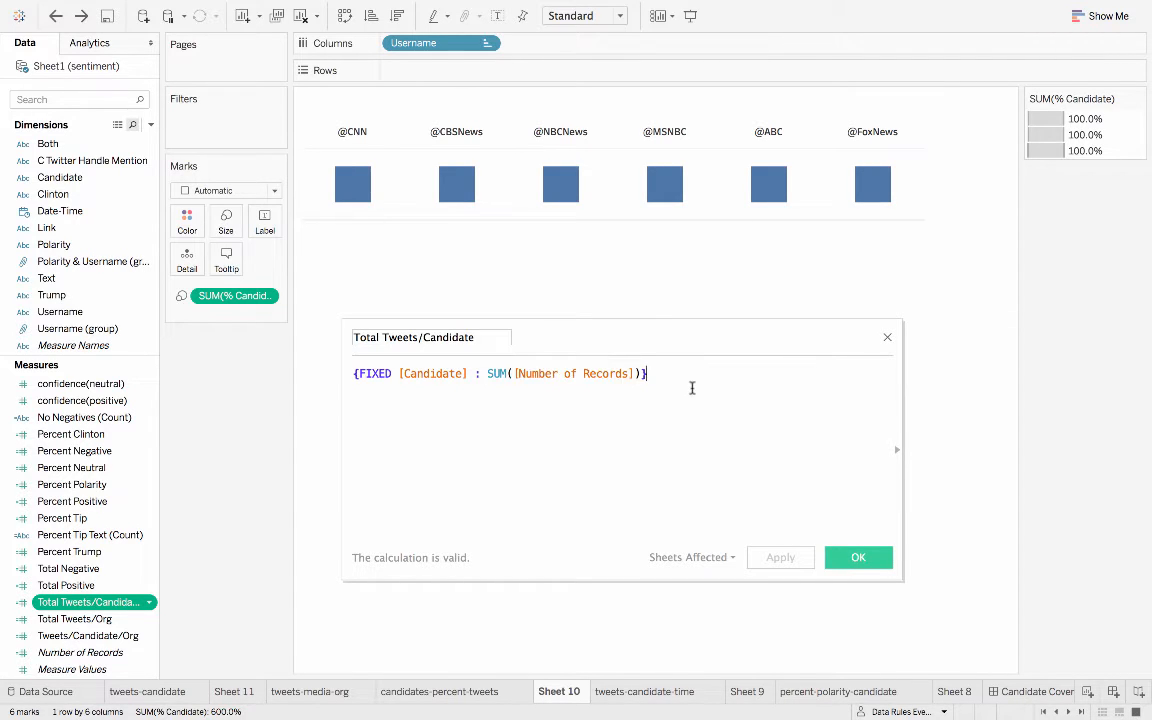
left_click(887, 338)
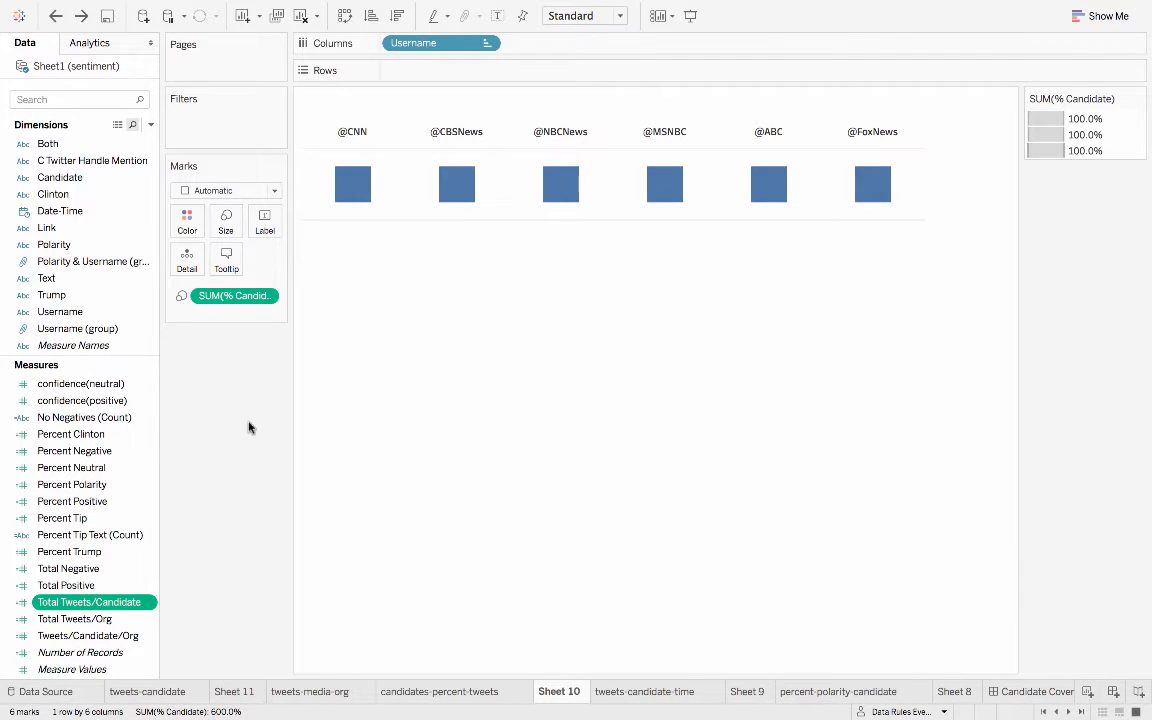
- Step back through the change history until Candidate is restored as the mark color in Sheet 10's treemaps
key("super+z")
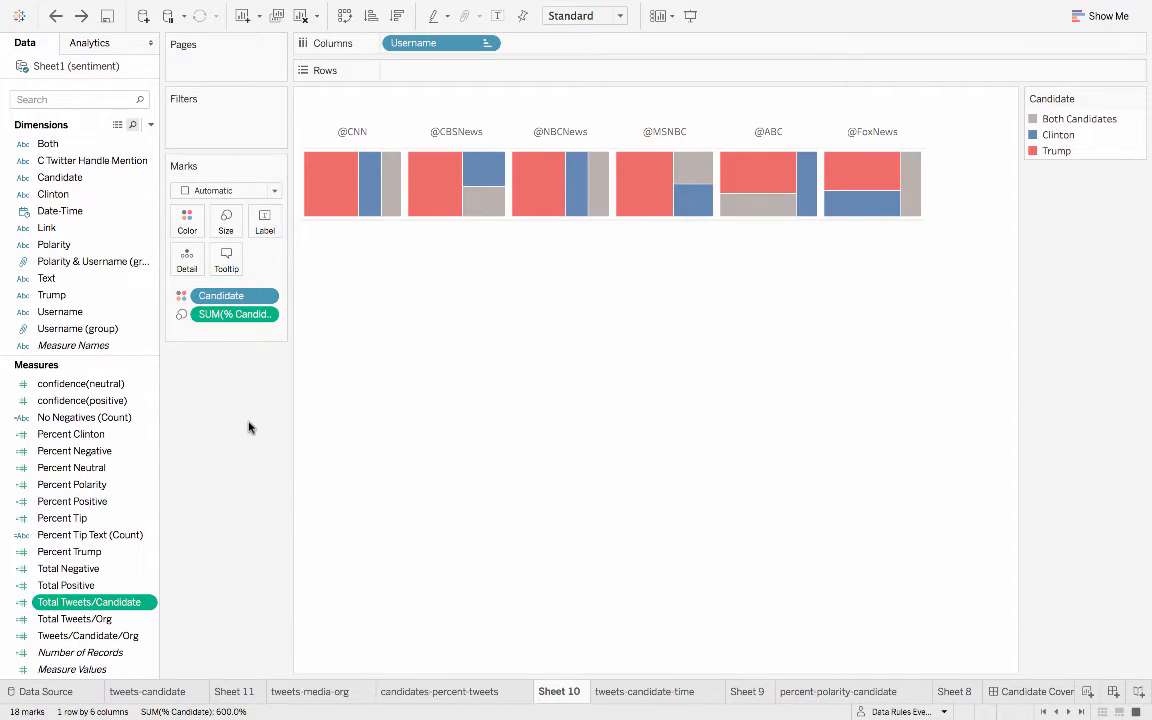
key("super+z")
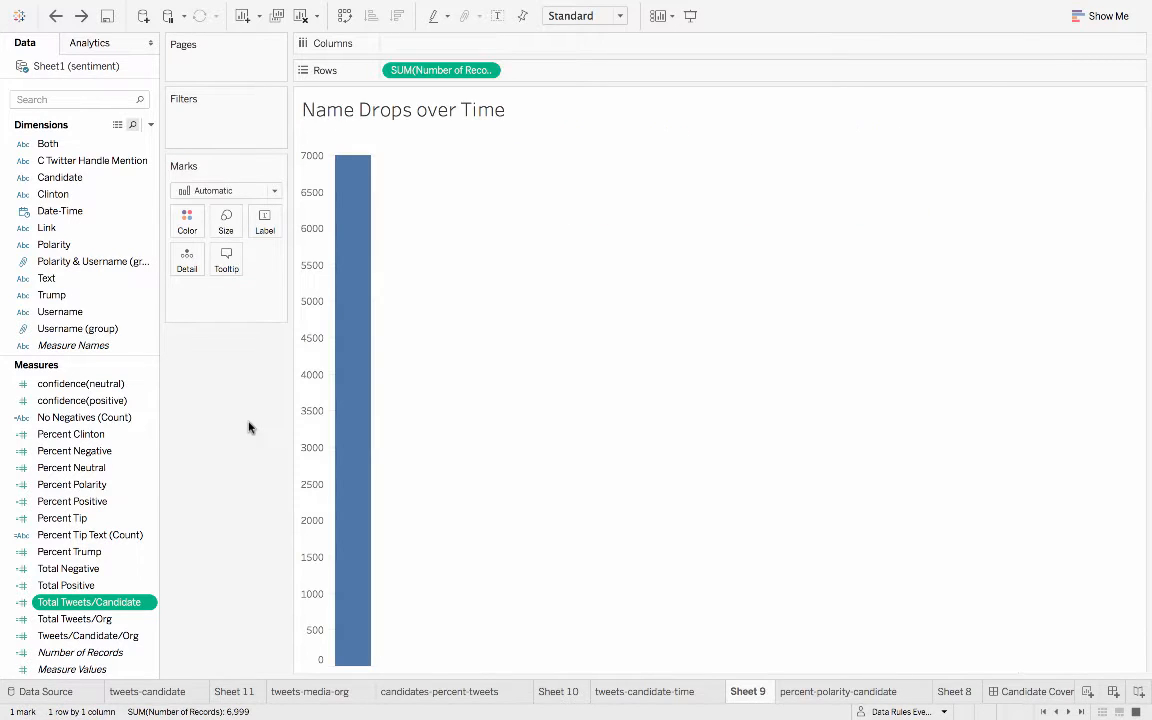
key("super+z")
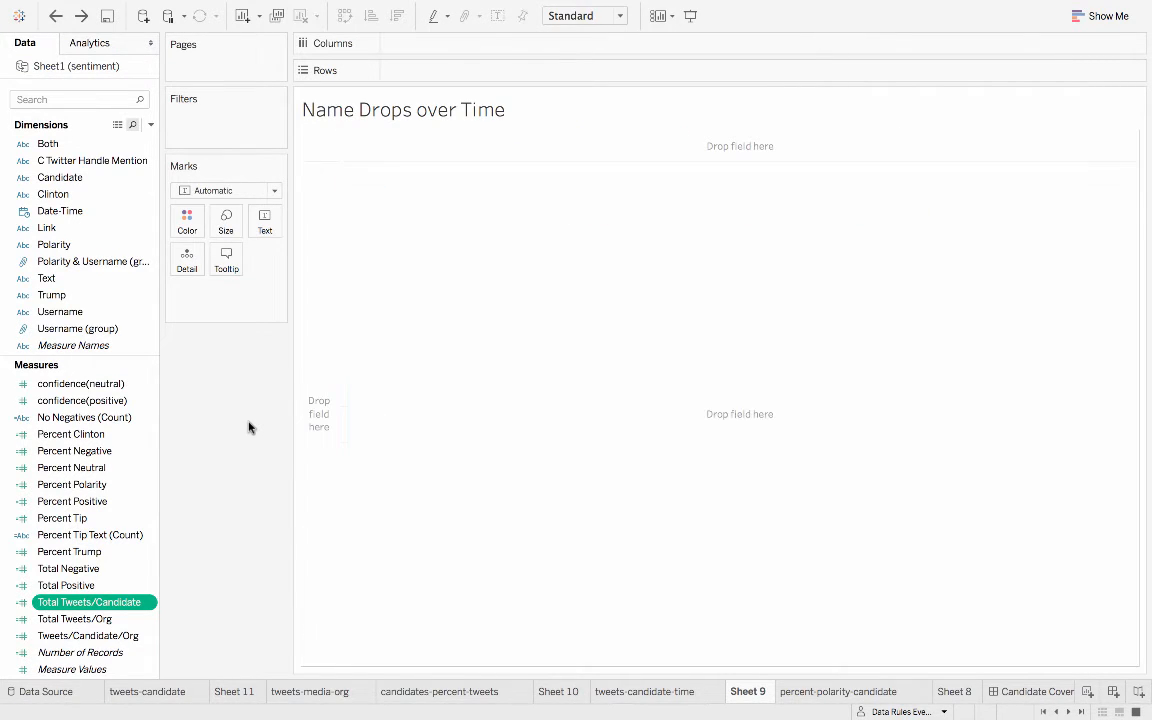
key("super+z")
key("super+z")
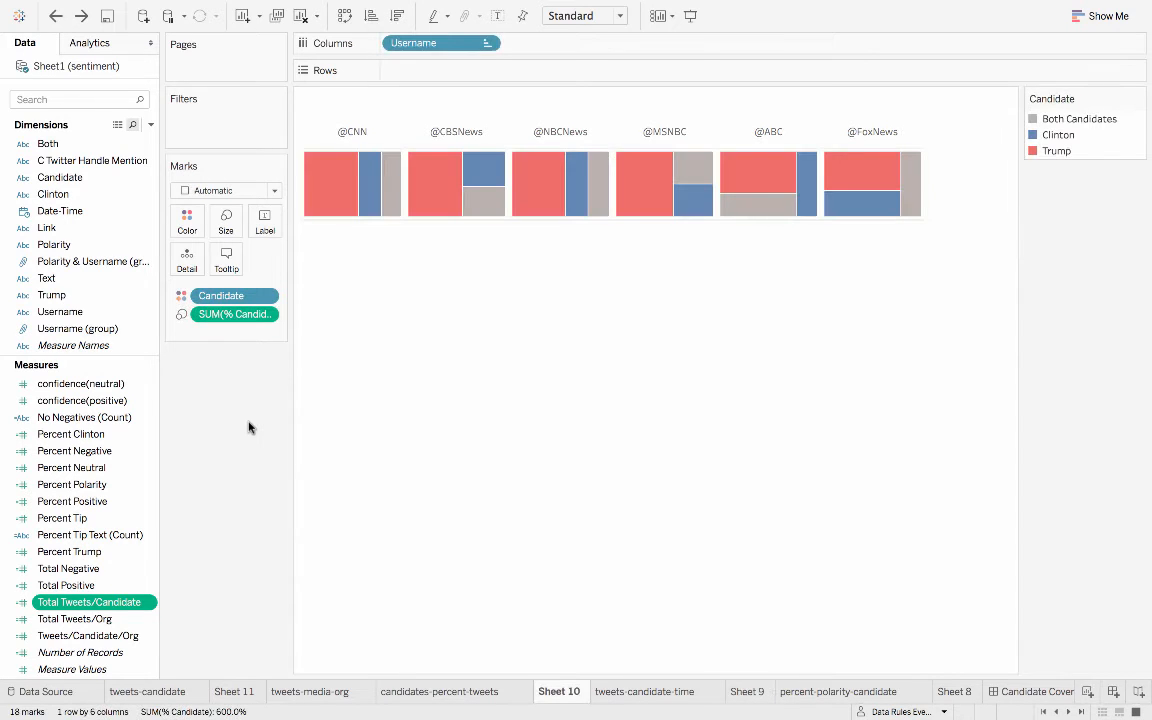
- Examine the tooltip text built from % Candidate, Username and Candidate, and preview it on the networks' treemap marks
left_click(228, 262)
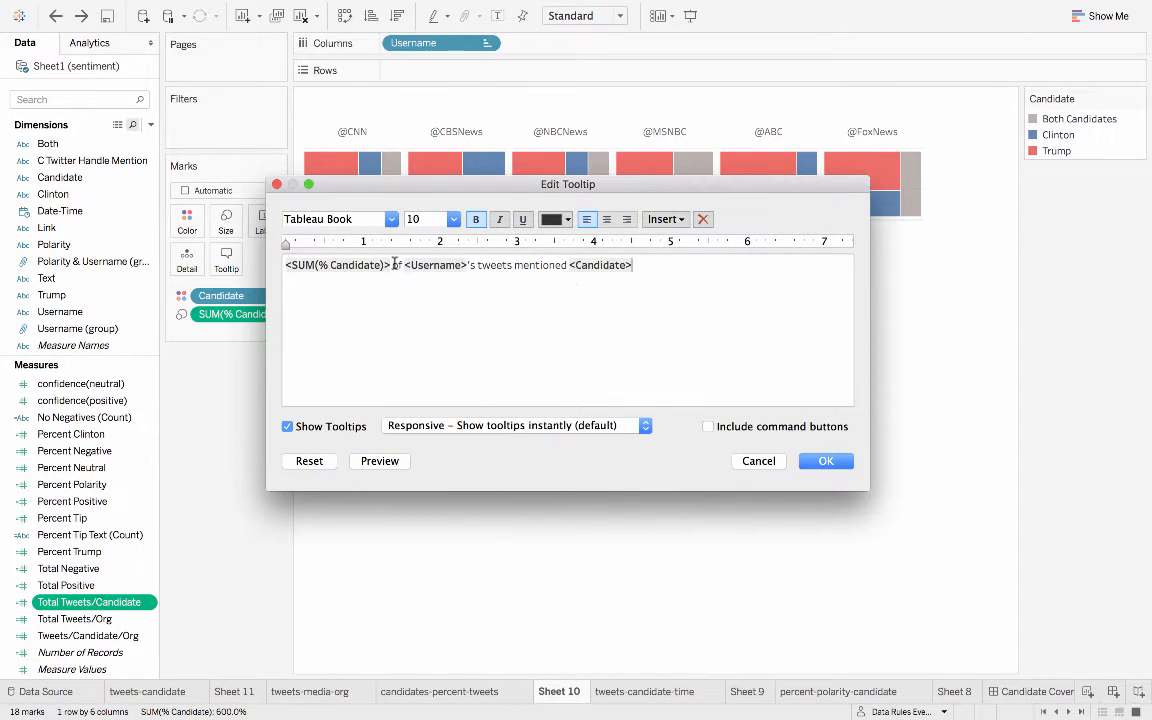
left_click_drag(392, 265, 287, 265)
left_click(401, 265)
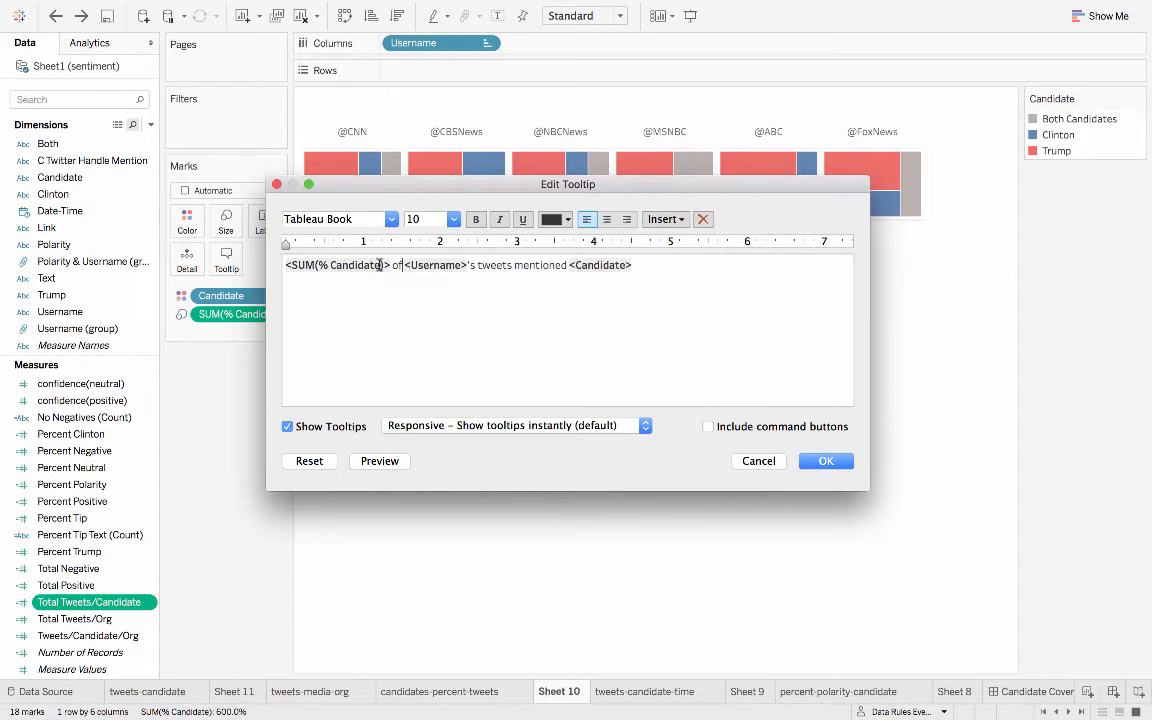
left_click_drag(390, 265, 319, 266)
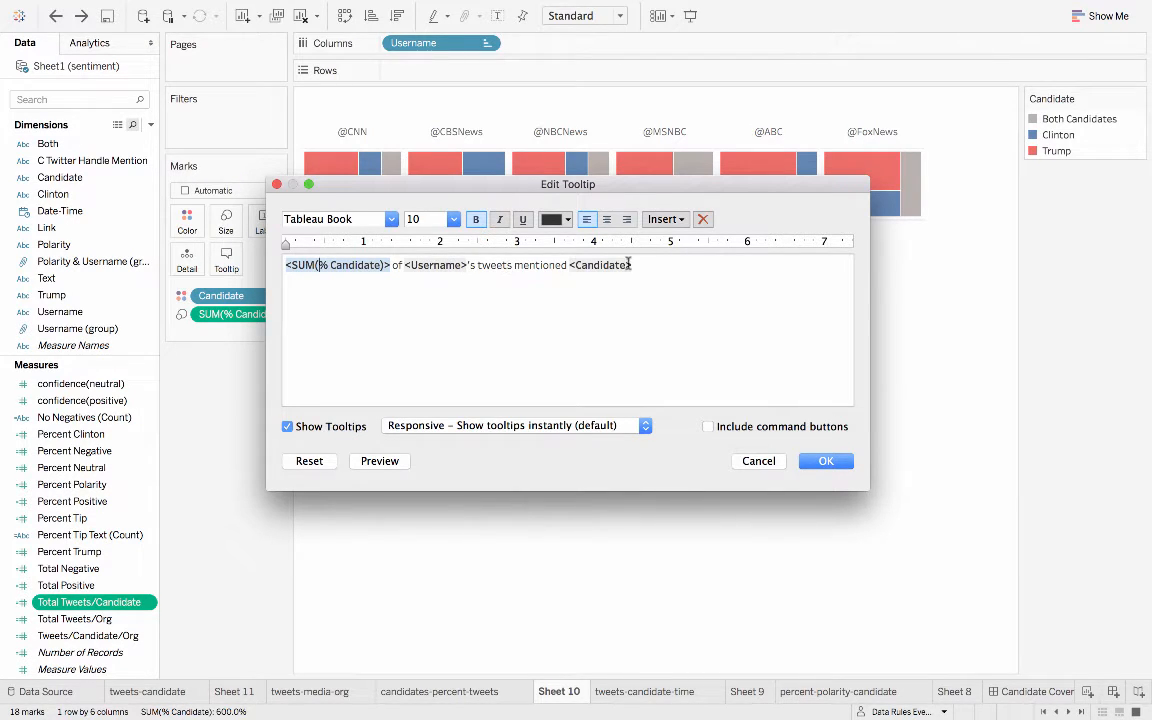
left_click(826, 461)
mouse_move(340, 201)
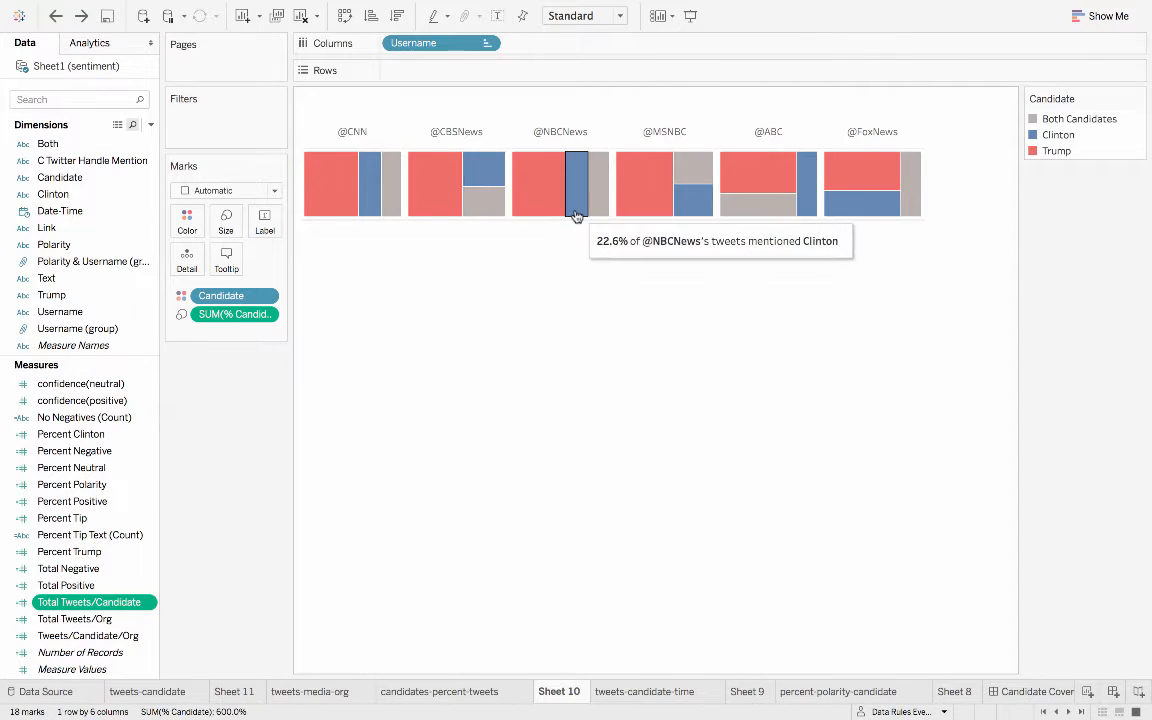
mouse_move(600, 214)
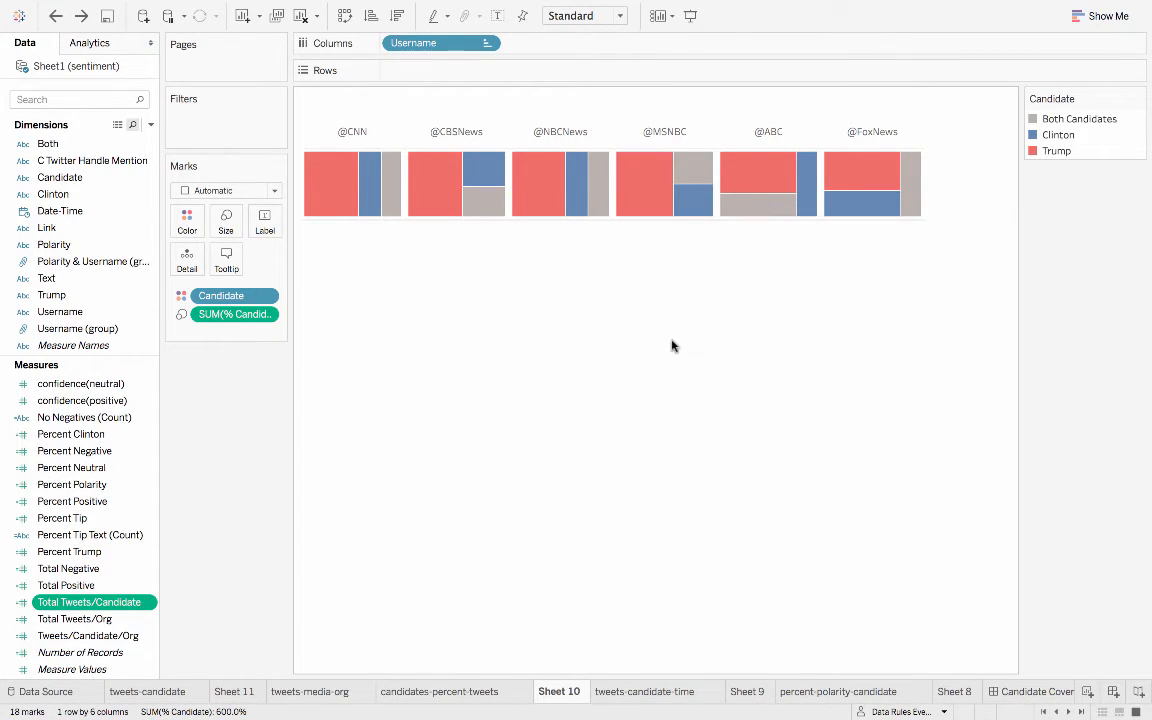
- Undo back into Sheet 9, restoring the sum of Number of Records as rows and Date-Time by day as columns
left_click(228, 692)
key("super+z")
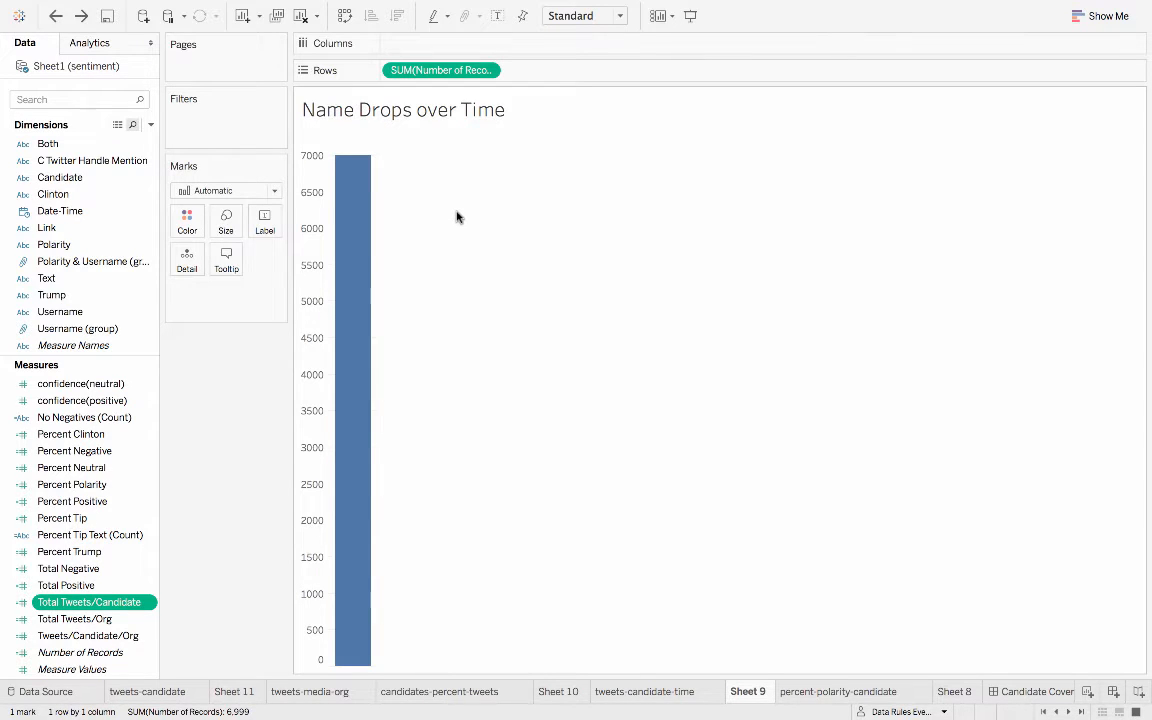
mouse_move(448, 70)
left_mouse_down()
mouse_move(480, 78)
mouse_move(466, 72)
left_mouse_up()
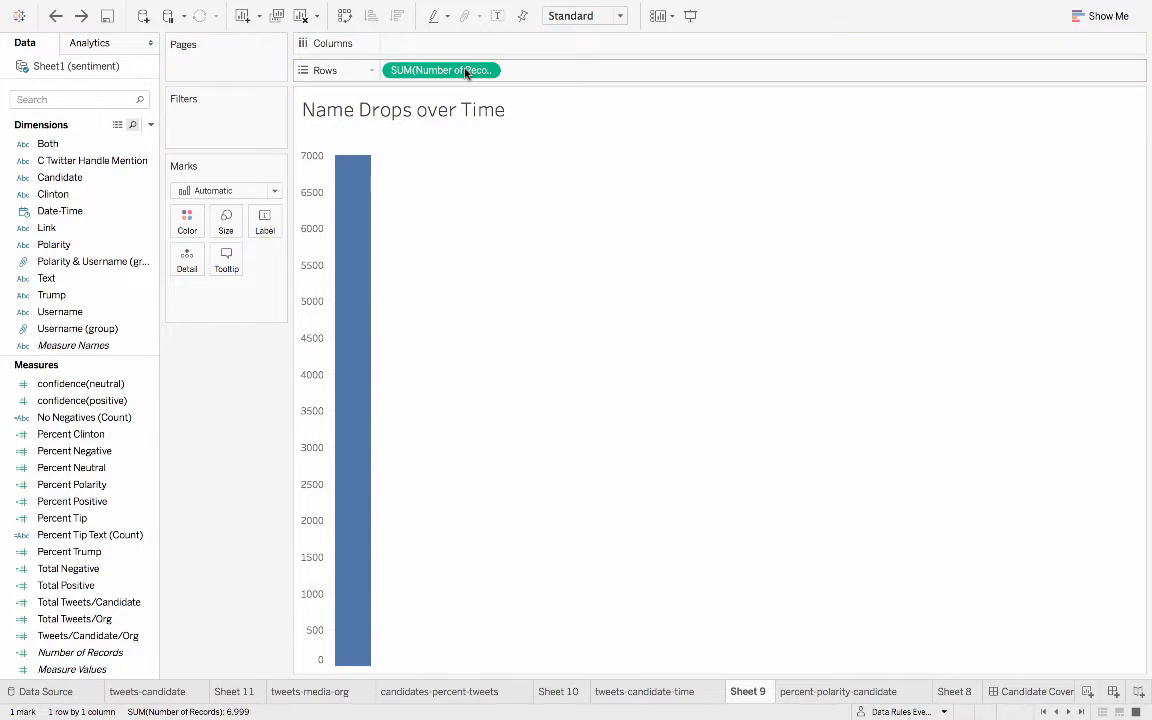
key("super+z")
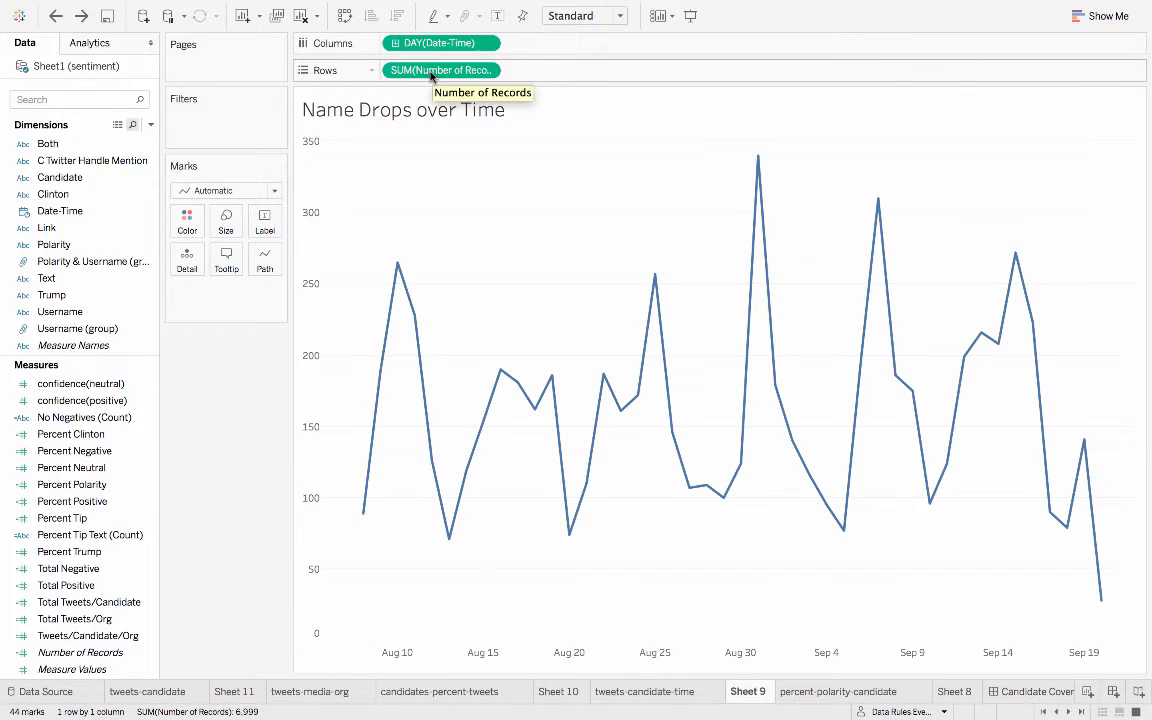
- Check the date level options of Date-Time, and undo until Username is detail and Candidate is color in the line chart
left_click(486, 43)
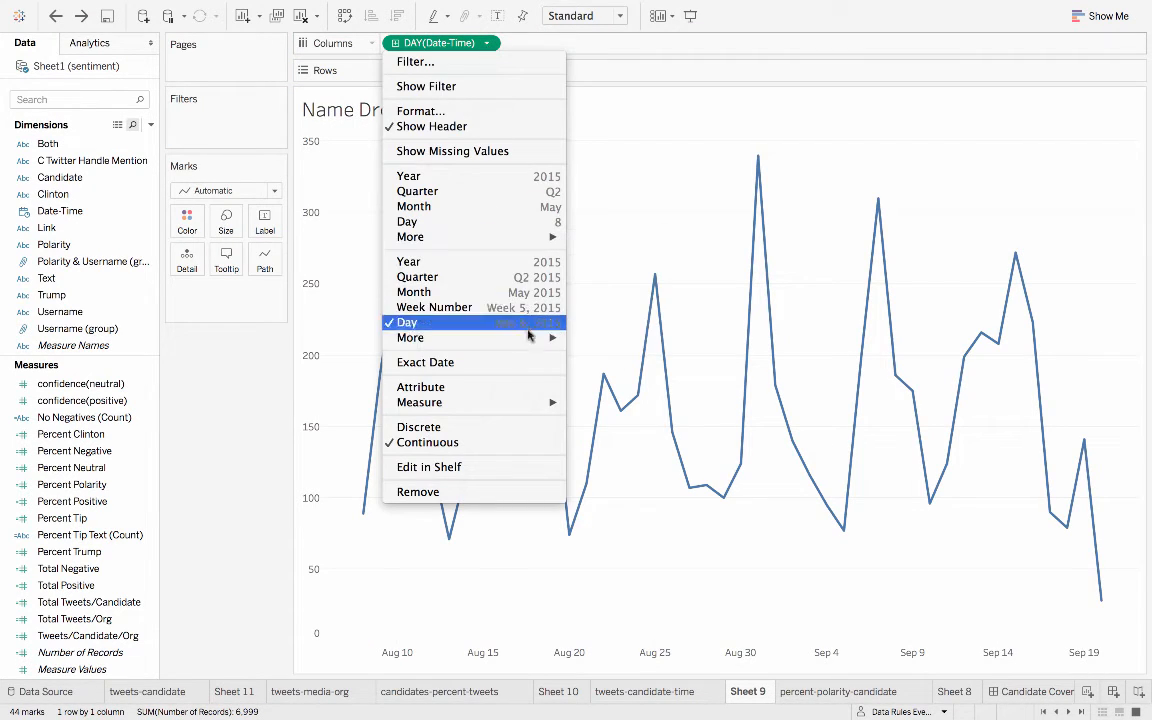
left_click(707, 206)
key("super+z")
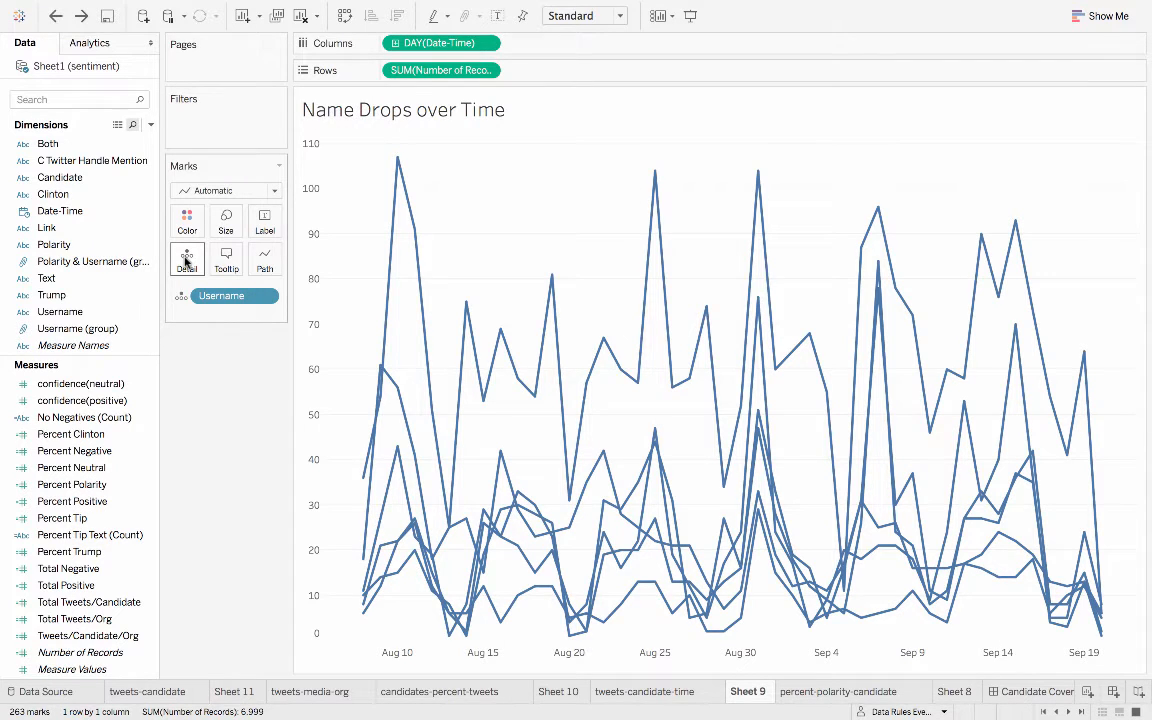
key("super+z")
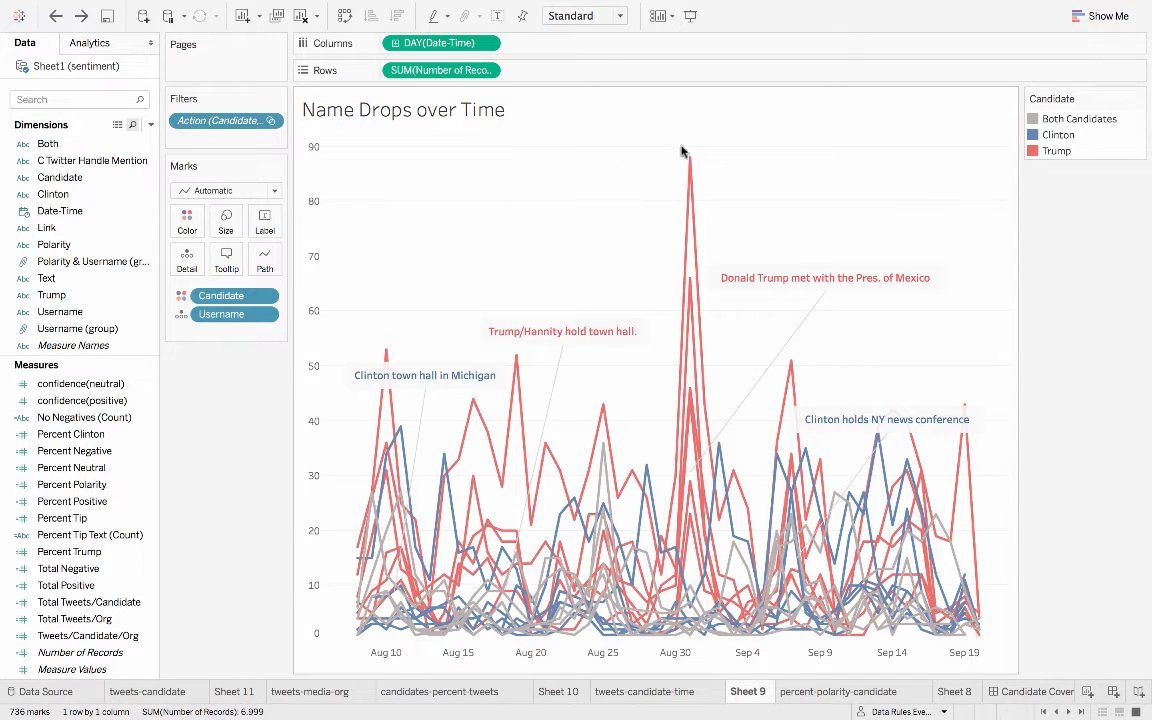
- Undo until % Candidate is restored as a tooltip field in Sheet 9's line chart
mouse_move(690, 158)
key("super+z")
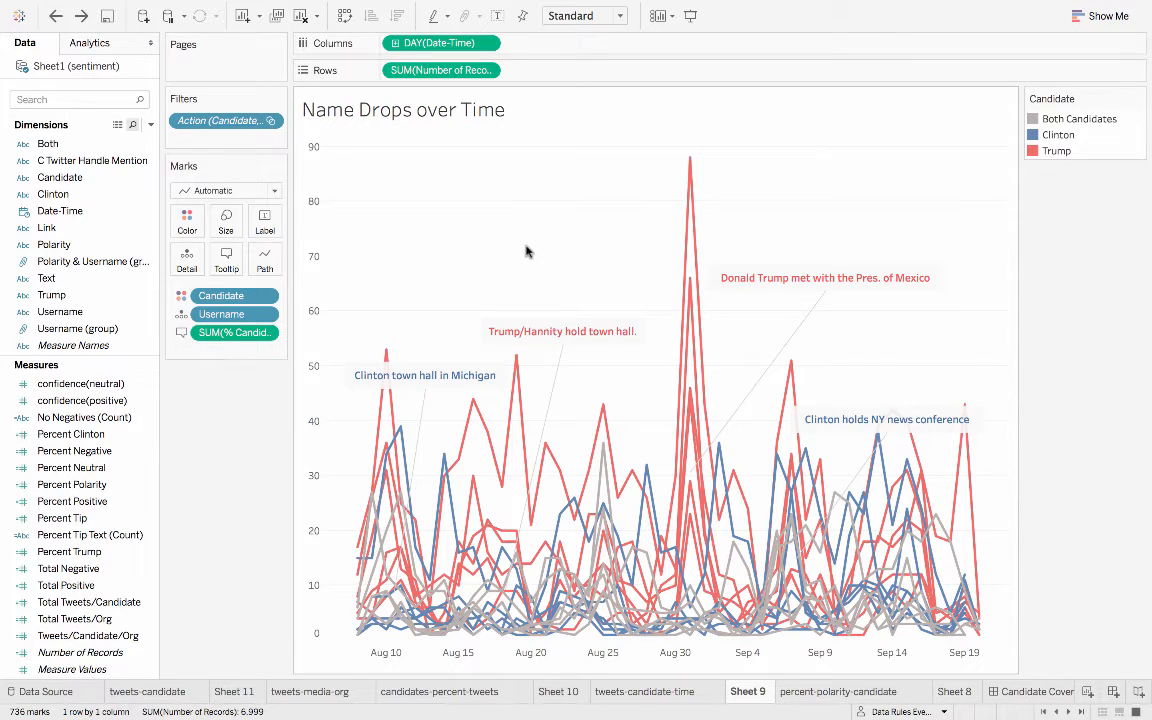
- Undo back through Sheet 8, restoring Candidate as color, Percent Tip Text and Number of Records as tooltip fields, and Percent Positive as circle size
key("super+z")
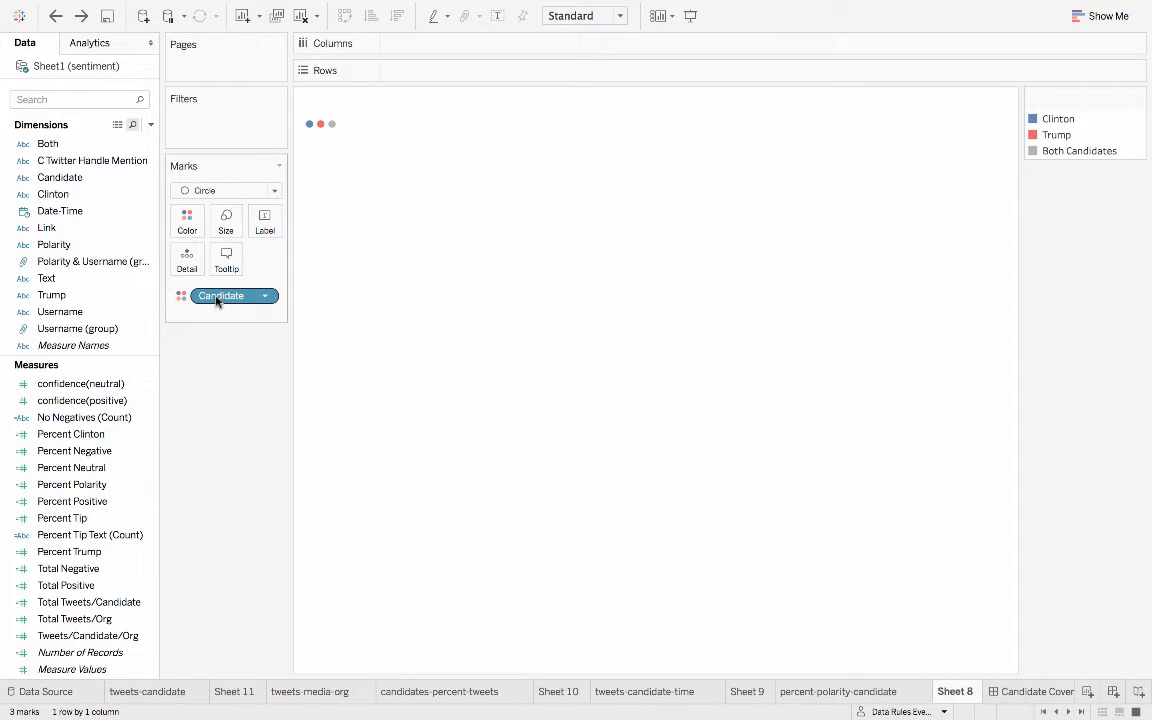
key("super+z")
key("super+z")
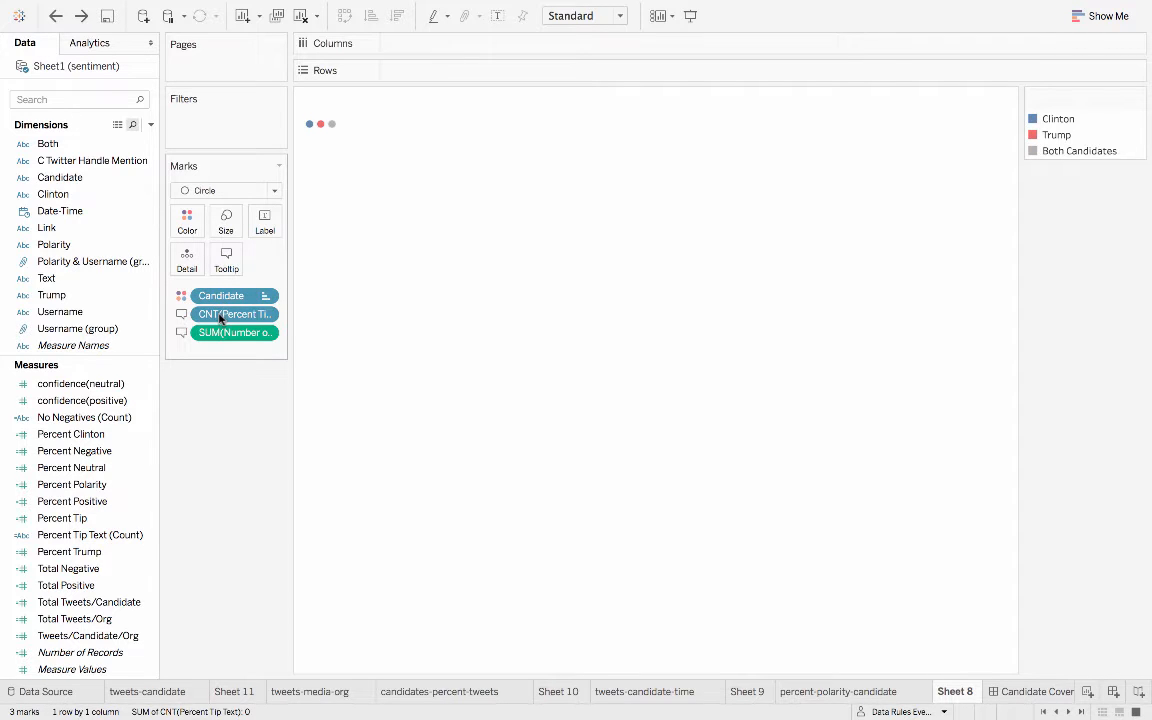
key("super+z")
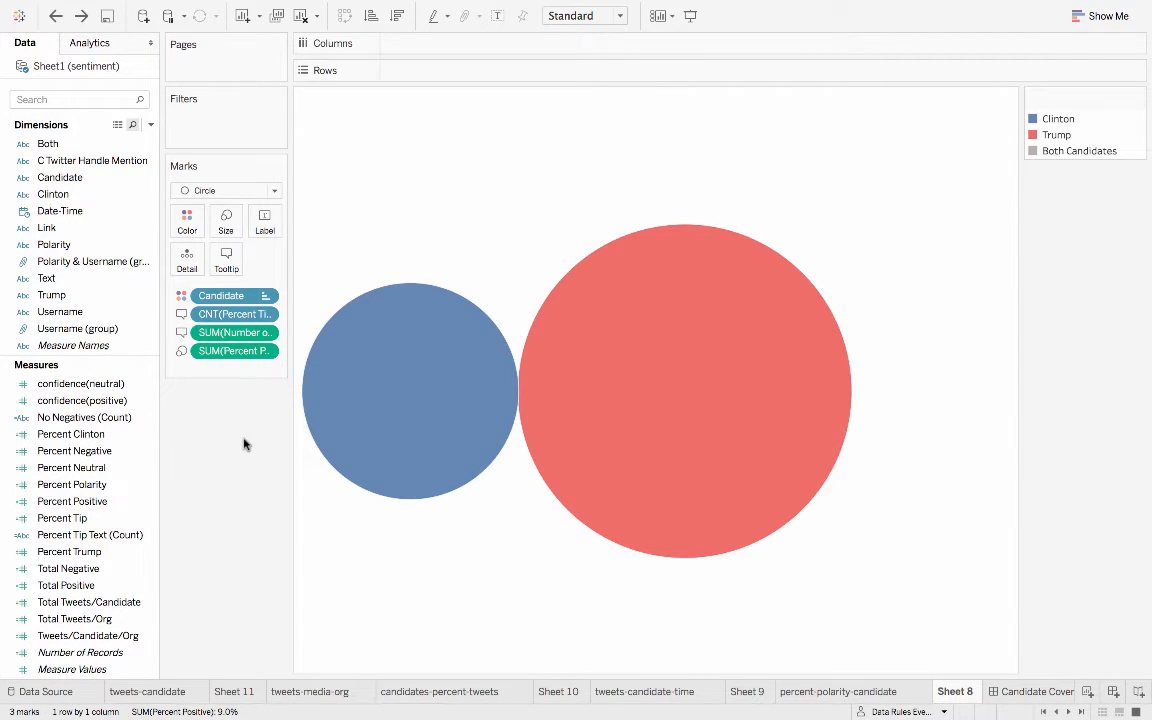
key("super+z")
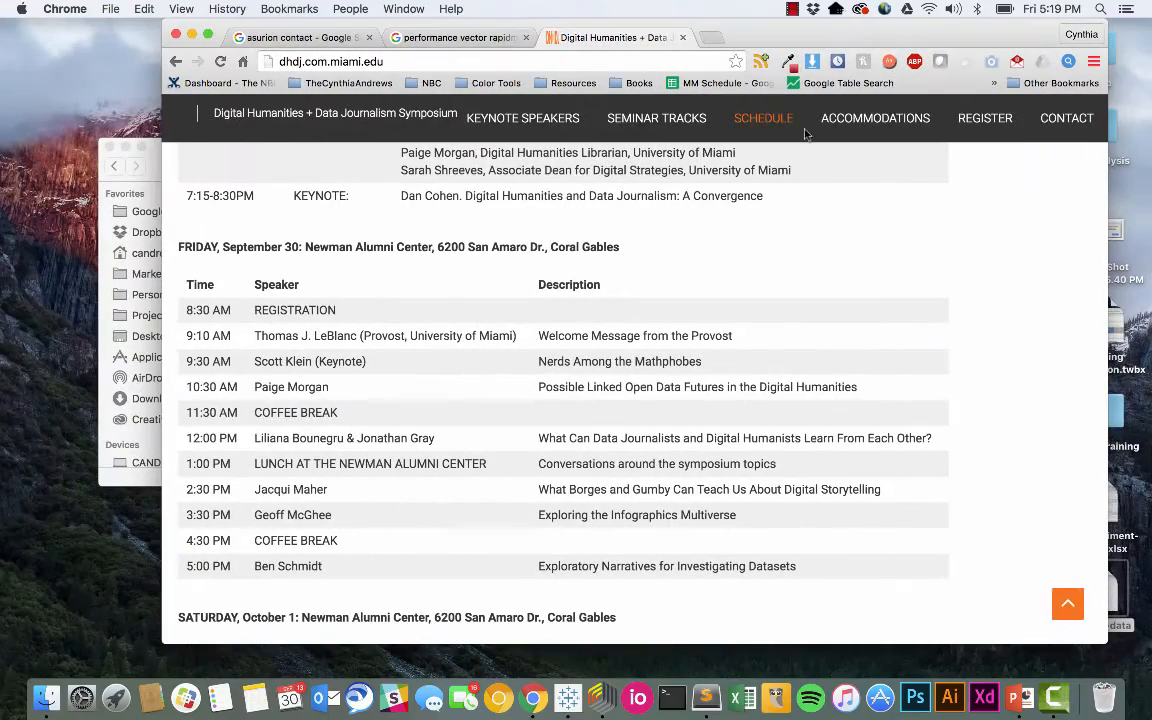
left_click(792, 9)
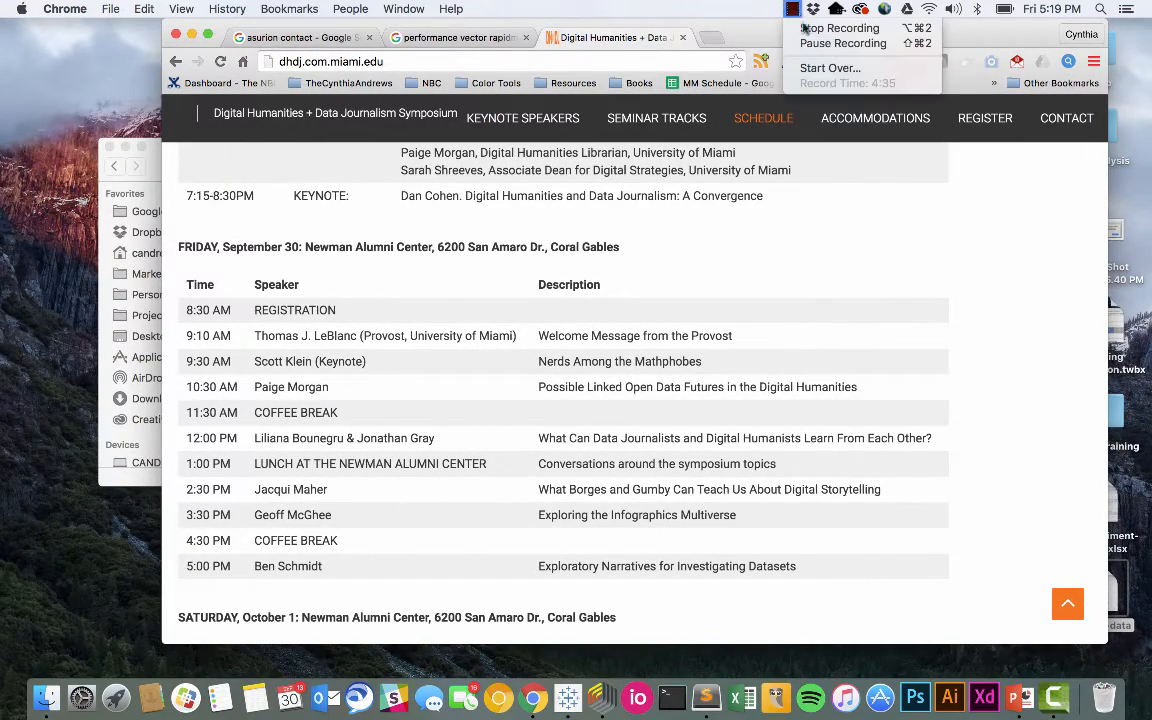
left_click(812, 44)
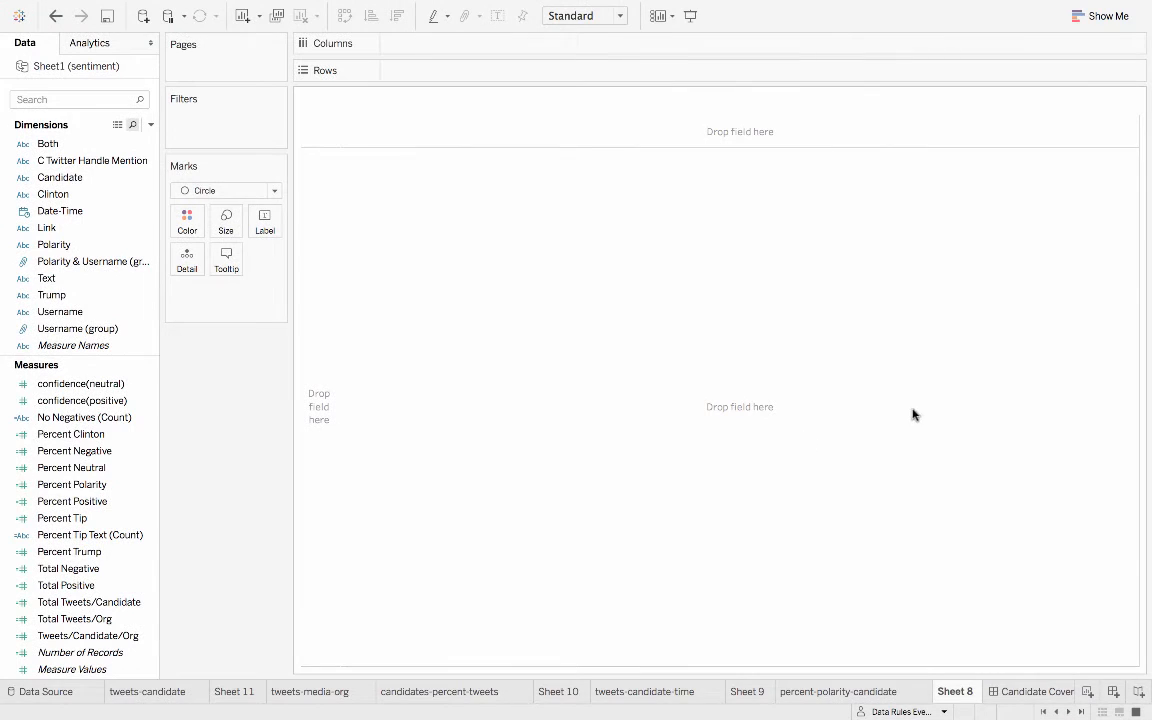
- Undo in the emptied Sheet 8 until Username is restored as rows and the sum of Percent Neutral as columns
key("super+z")
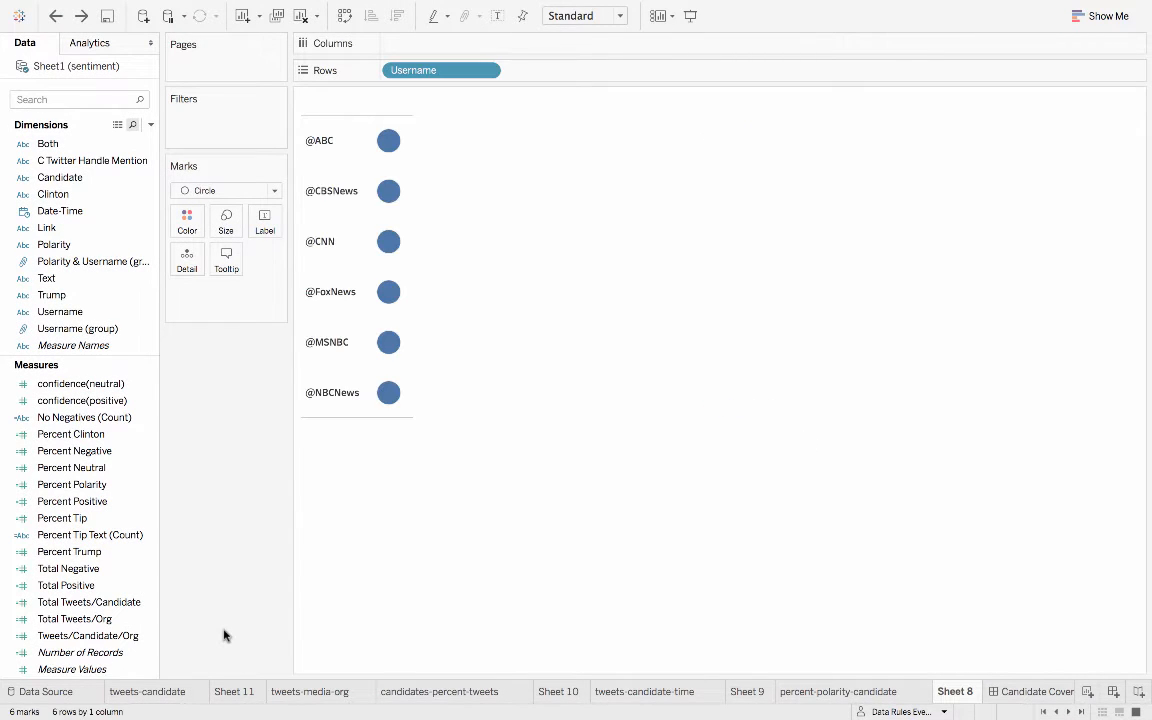
key("super+z")
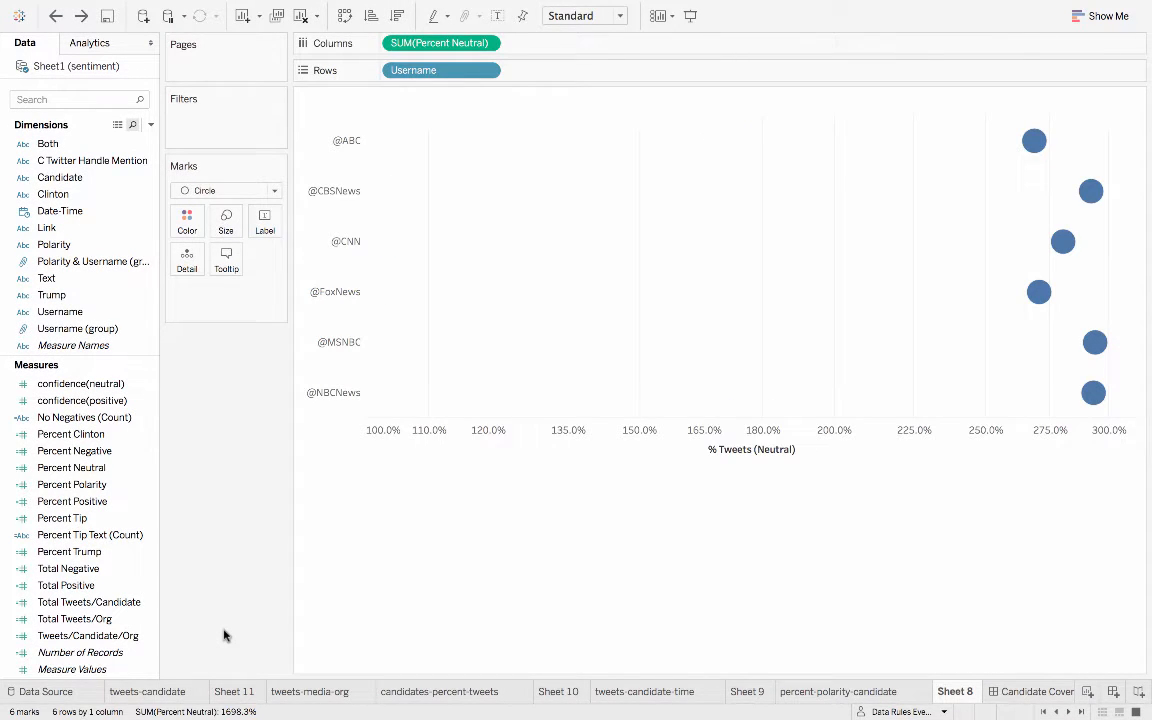
- Examine the formula of the Percent Neutral calculated field, including its Tweets/Candidate/Org divisor, and close it without changes
left_click(149, 472)
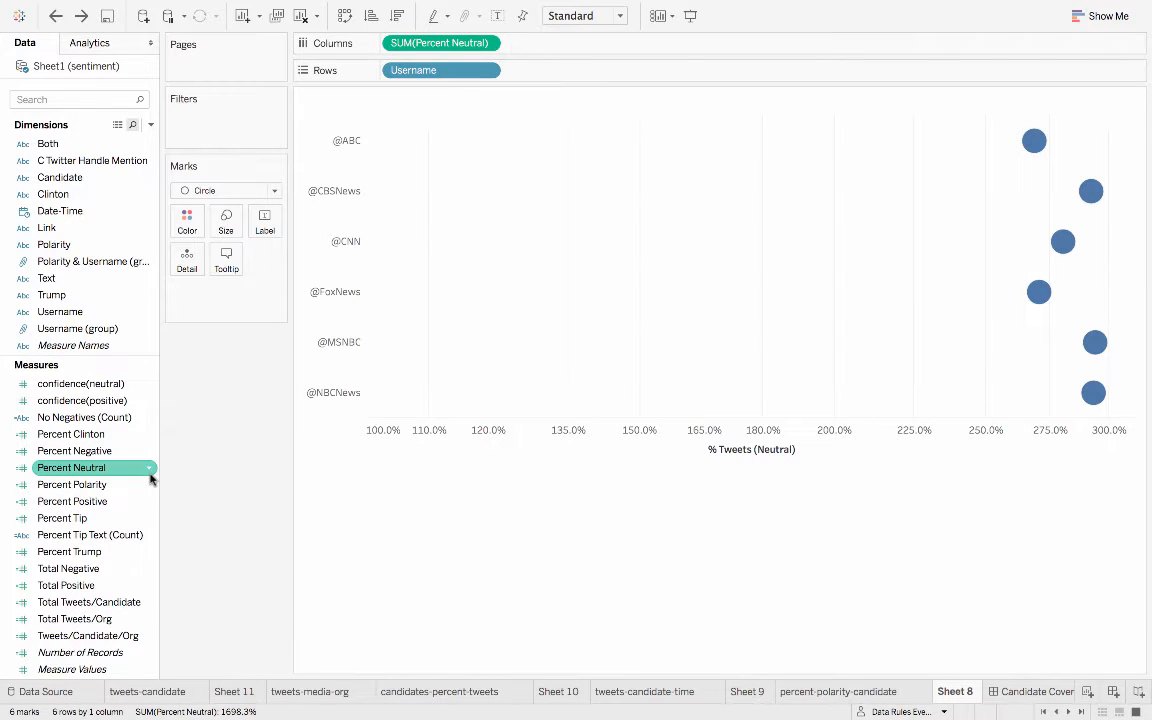
left_click(149, 468)
left_click(231, 219)
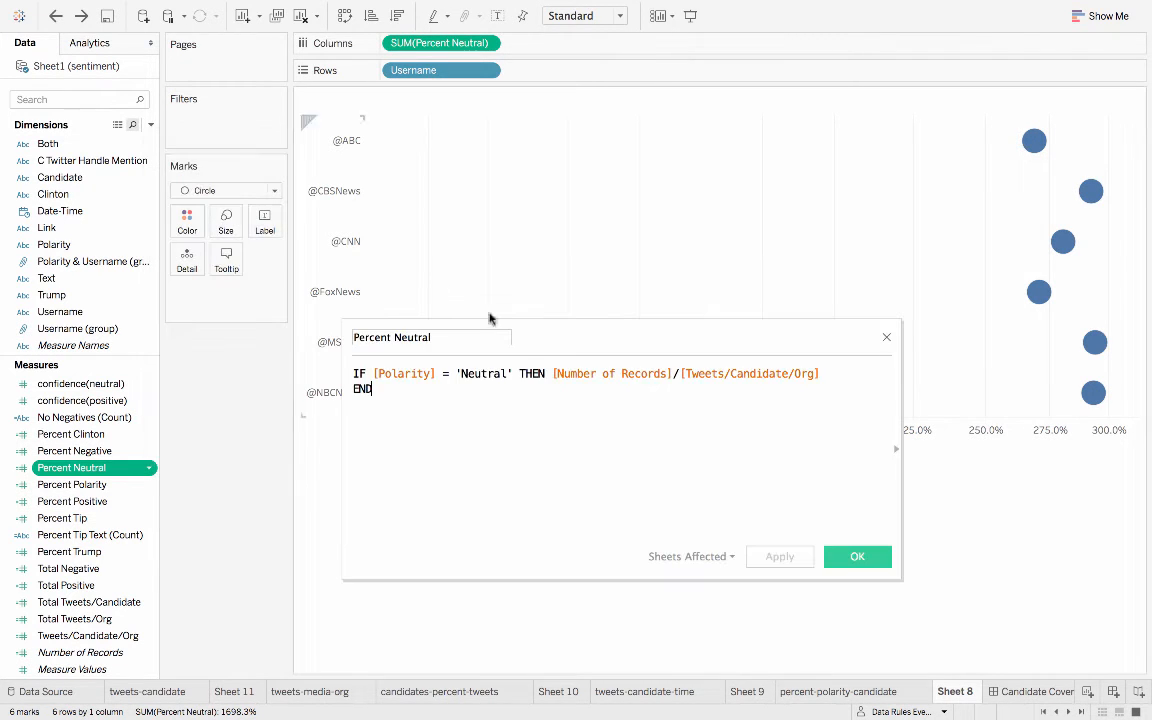
left_click_drag(550, 374, 831, 374)
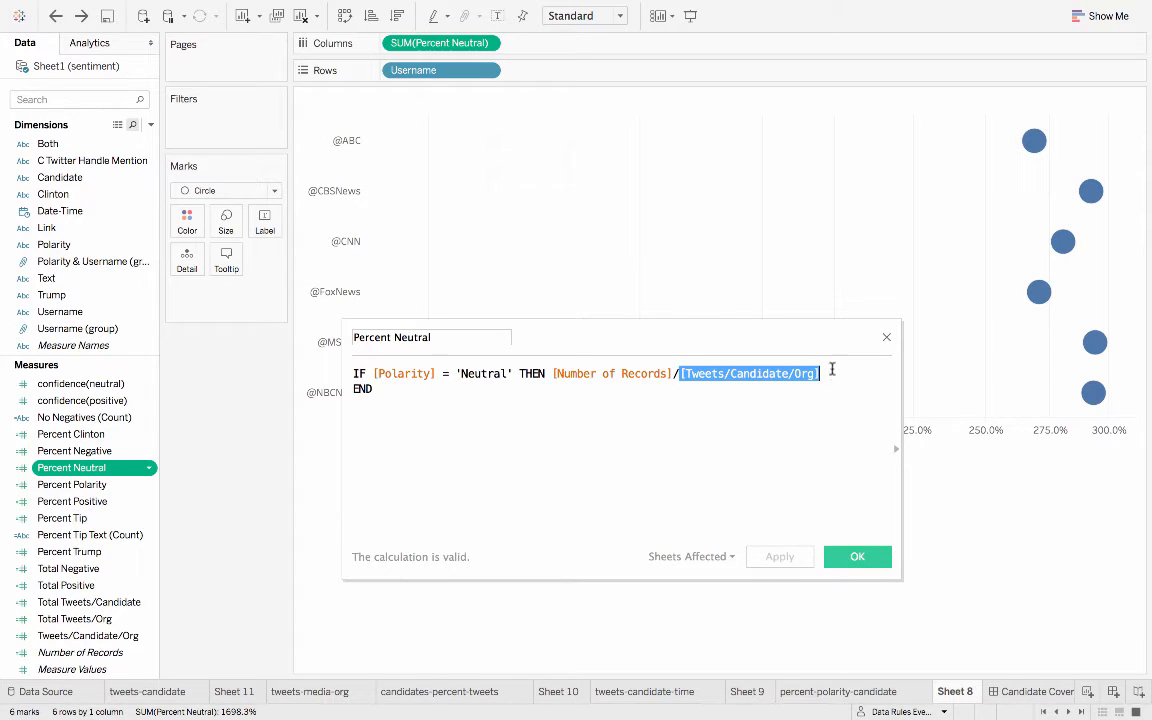
left_click(884, 340)
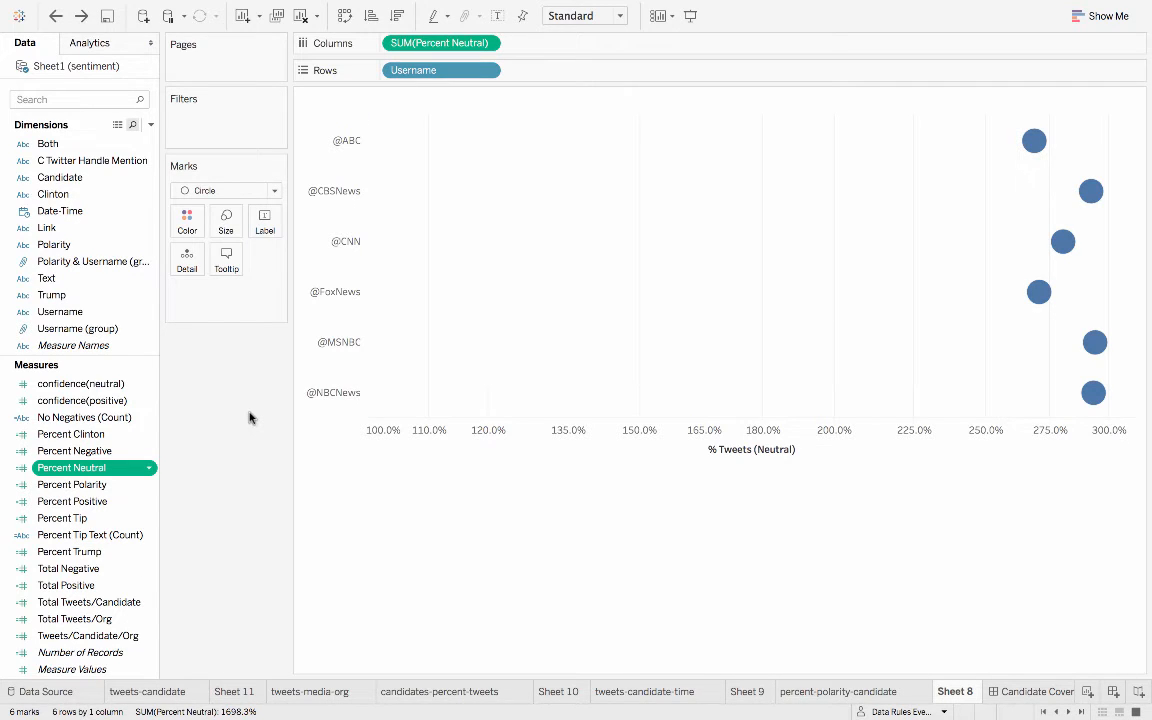
- Undo until Percent Positive and Percent Negative are restored as columns and the Candidate action filter is back on Sheet 8
key("super+z")
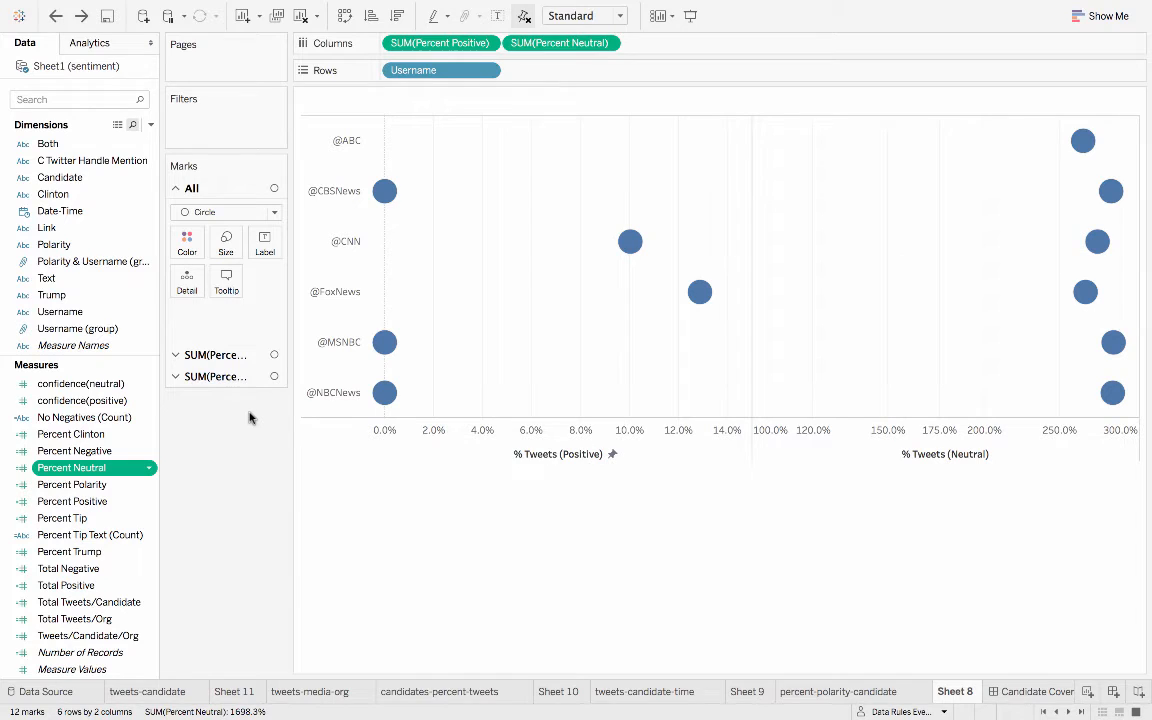
key("super+z")
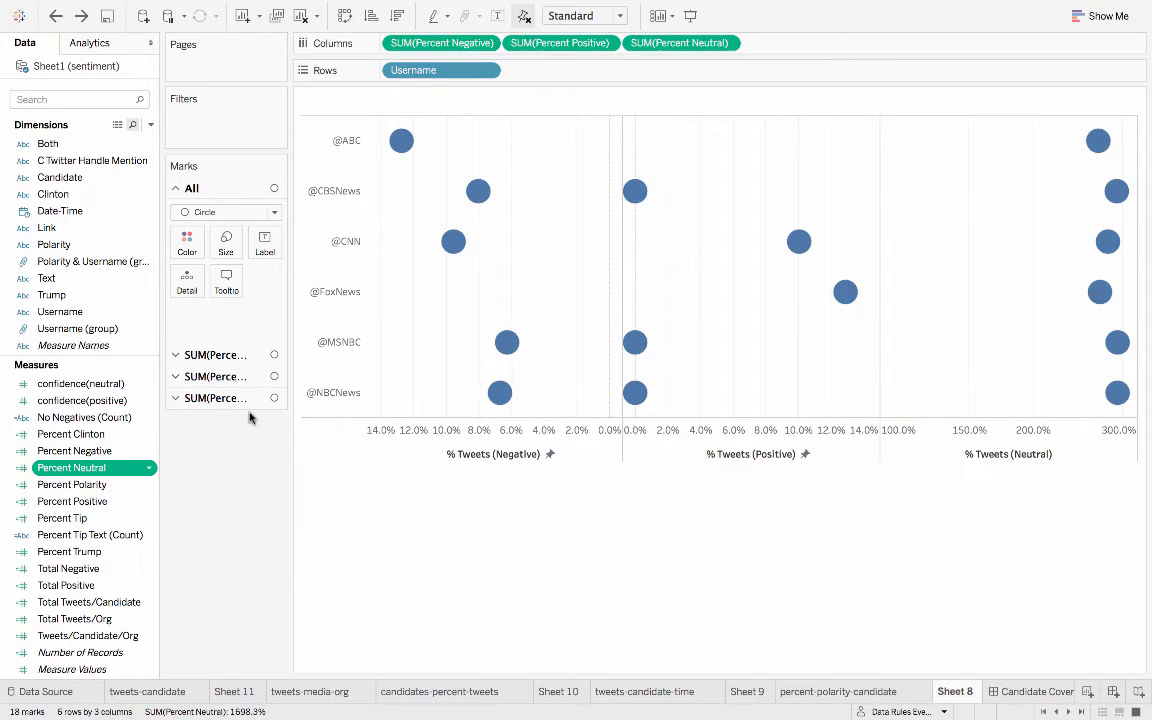
key("super+z")
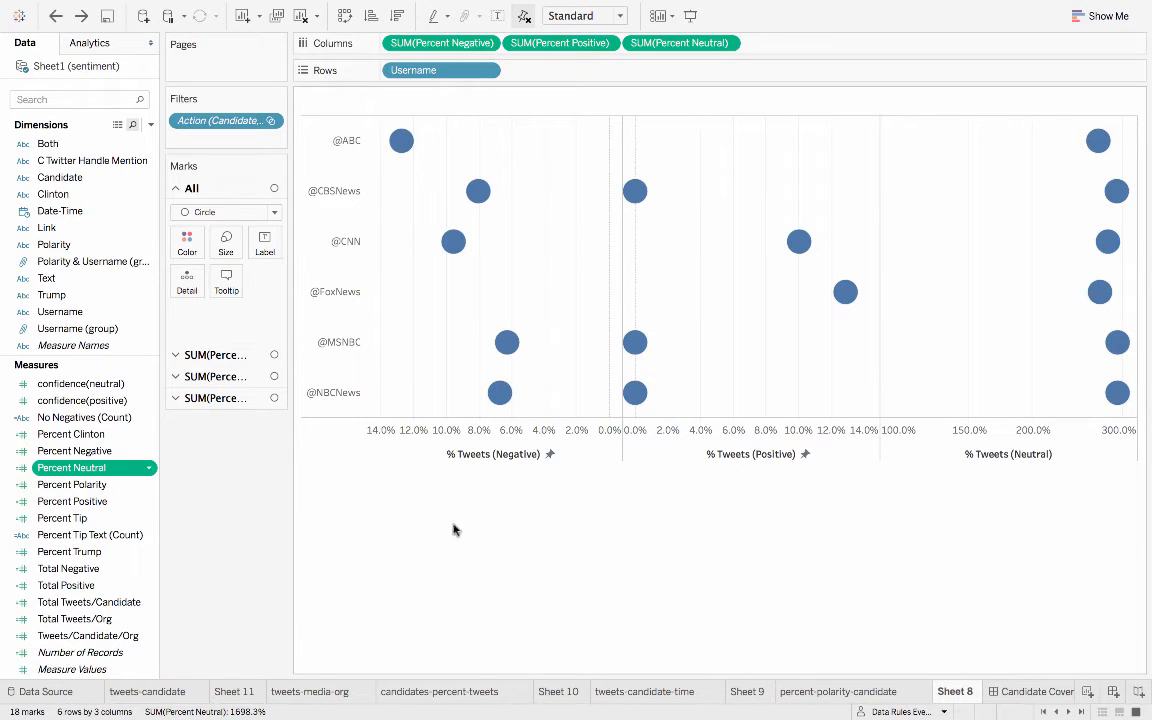
- Check the fixed range and reversed scale settings of the % Tweets (Negative) axis, and close them without changes
double_click(519, 434)
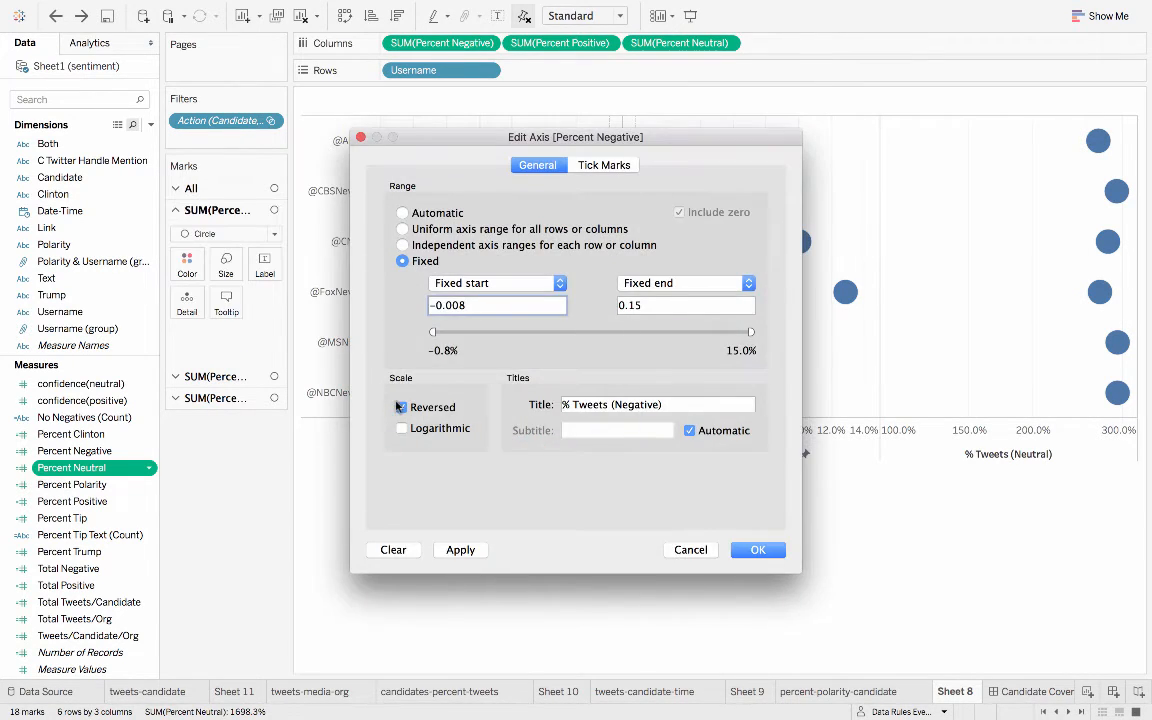
key("Return")
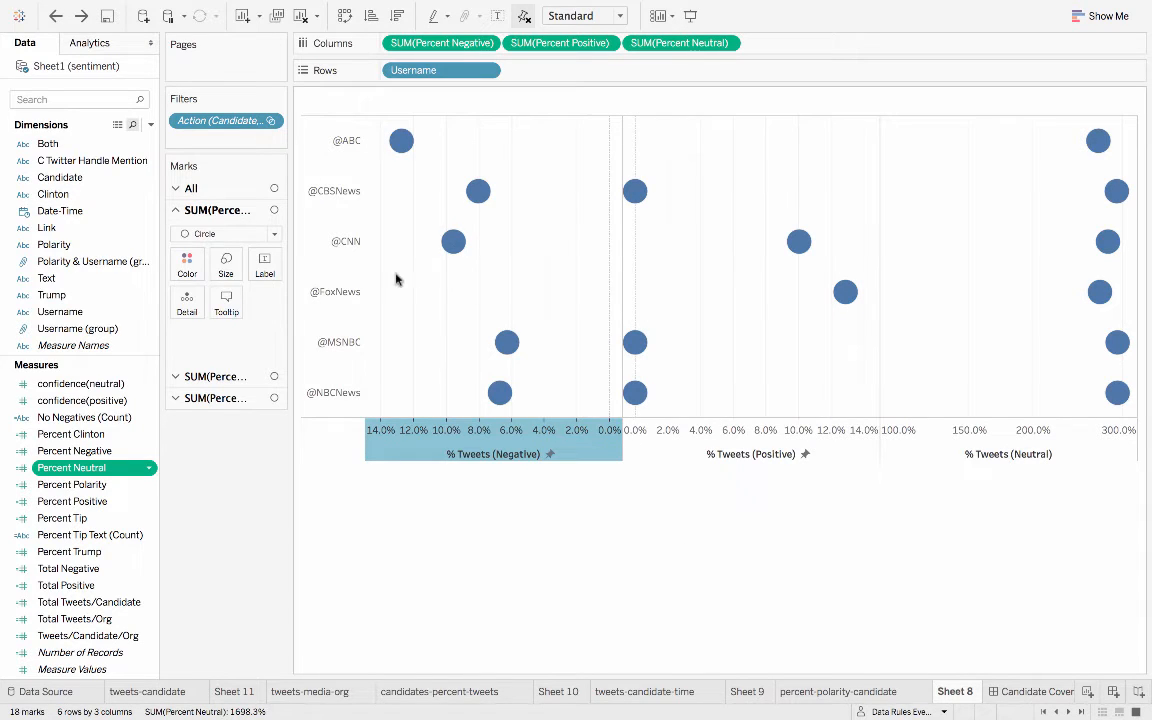
left_click(406, 555)
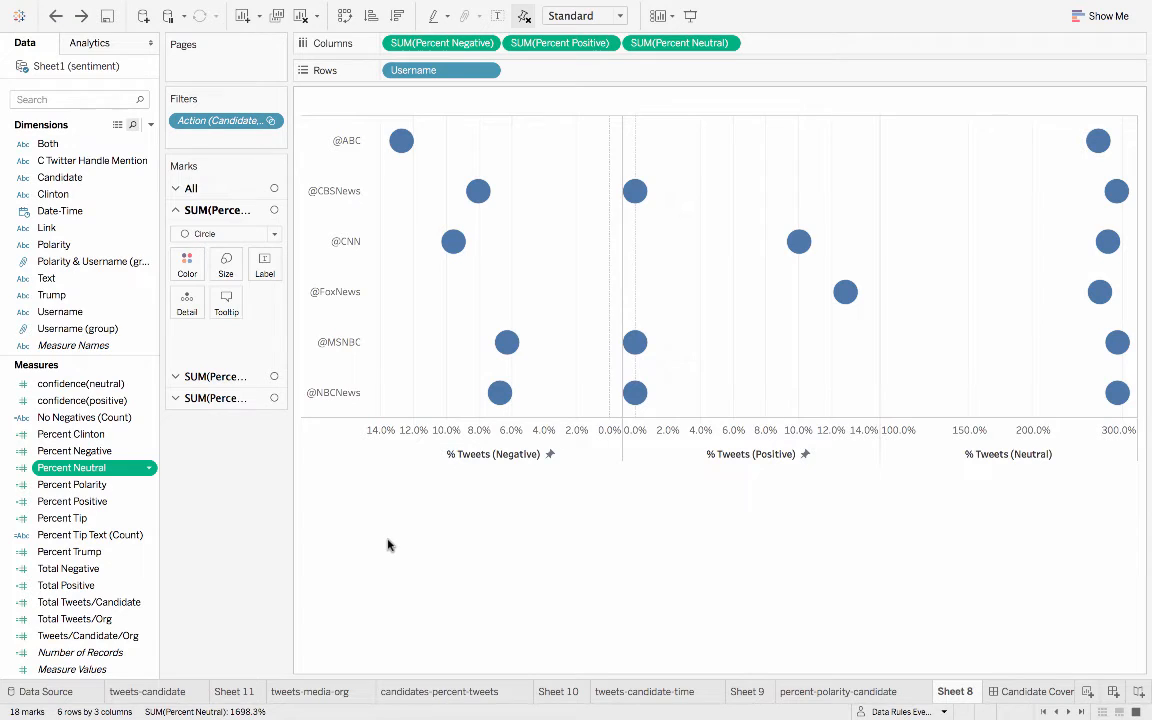
- Undo until the Polarity filter, Candidate color, Percent Tip Text and Number of Records tooltip fields, and Percent Negative and Percent Positive sizes are restored
key("super+z")
key("super+z")
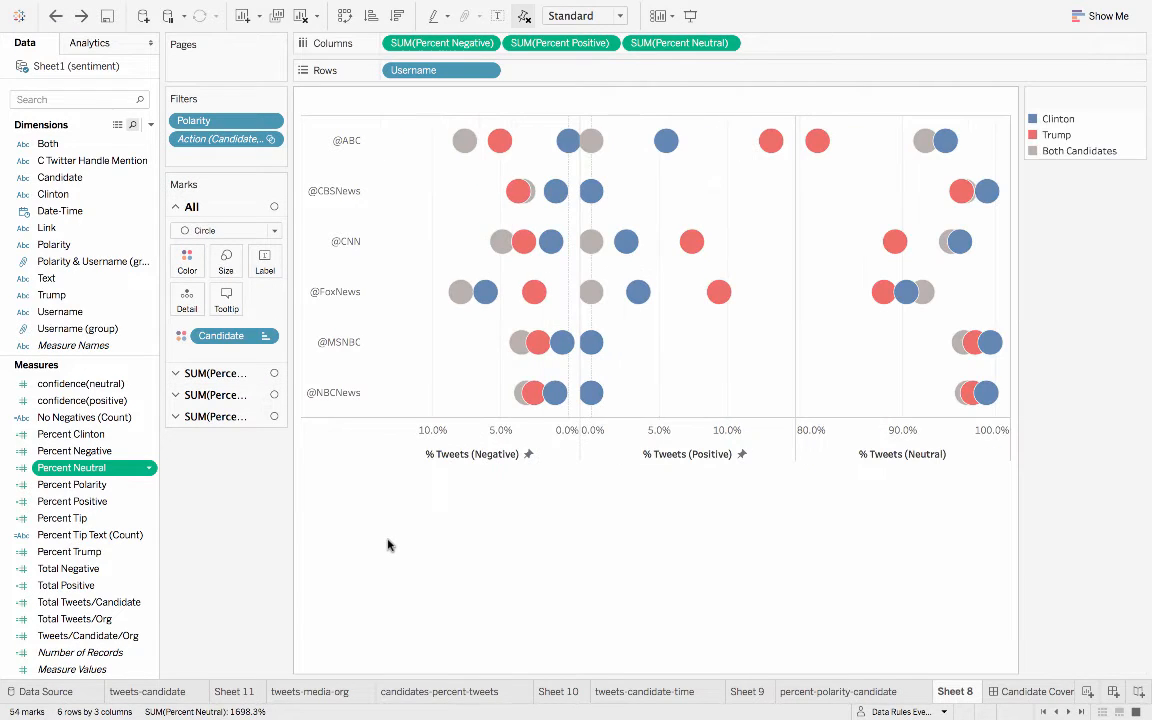
key("super+z")
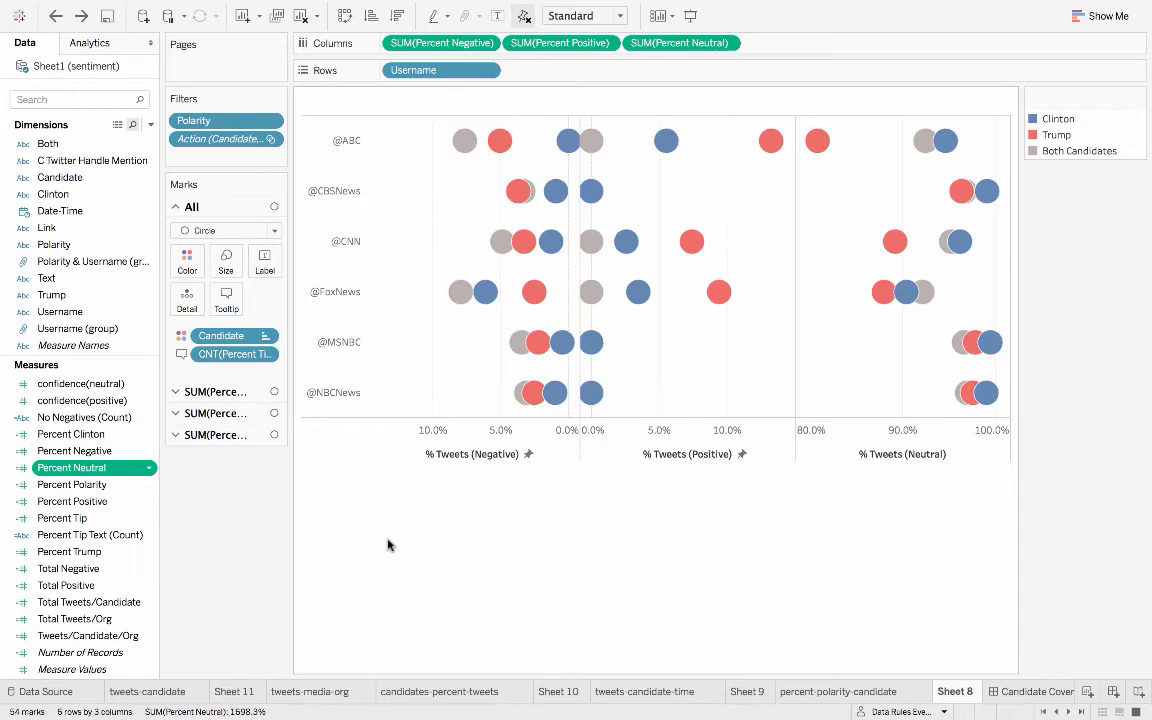
key("super+z")
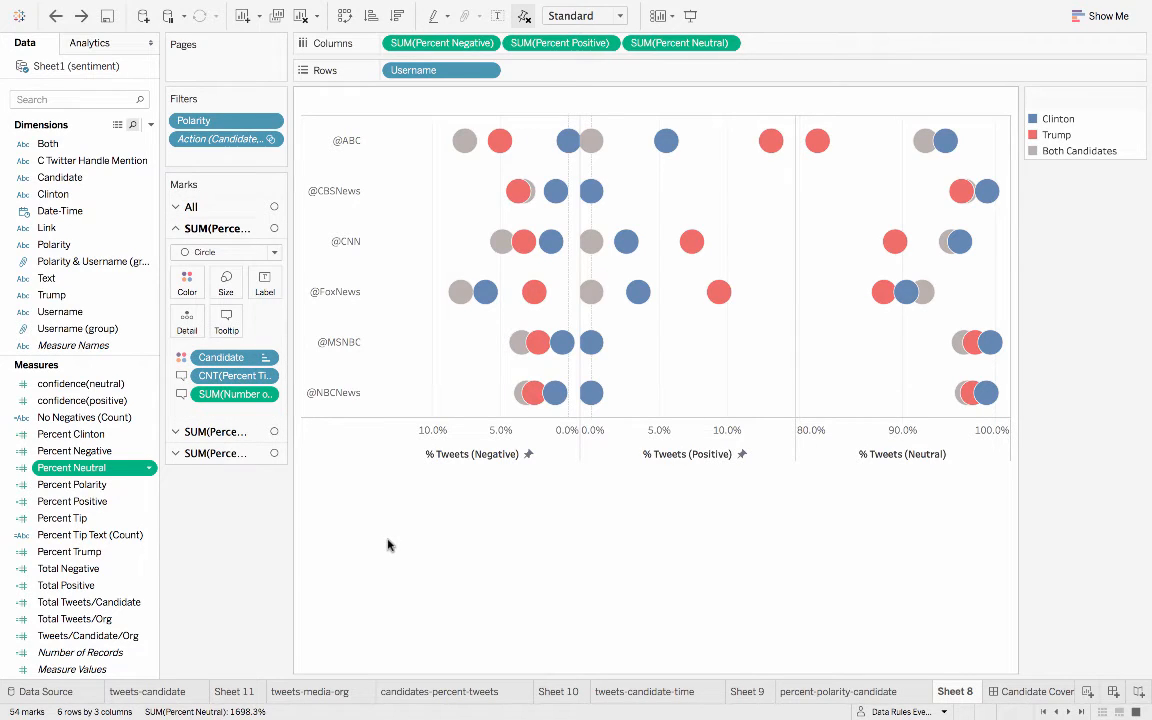
key("super+z")
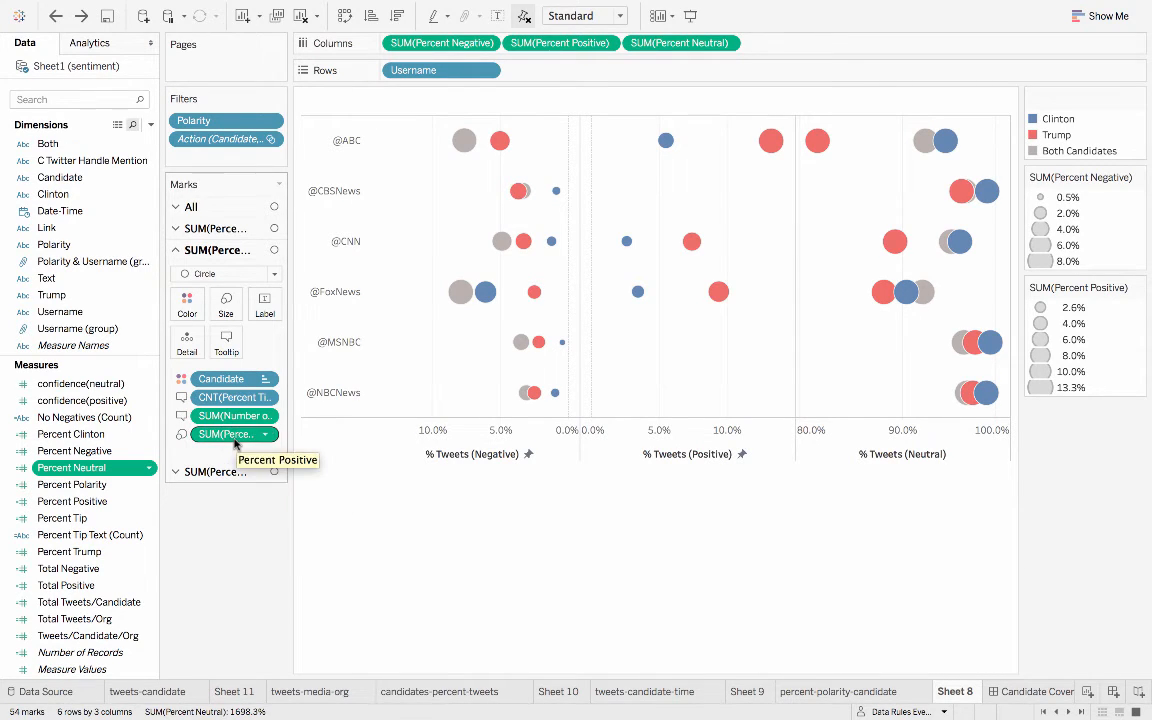
left_click(222, 473)
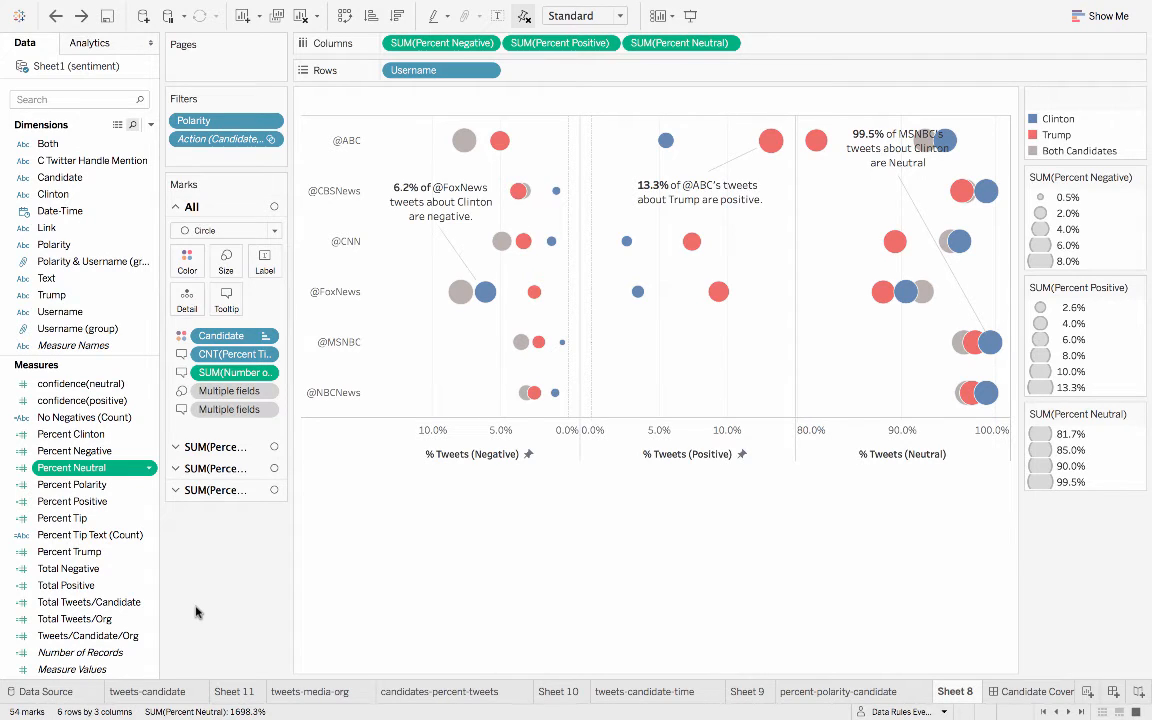
mouse_move(483, 293)
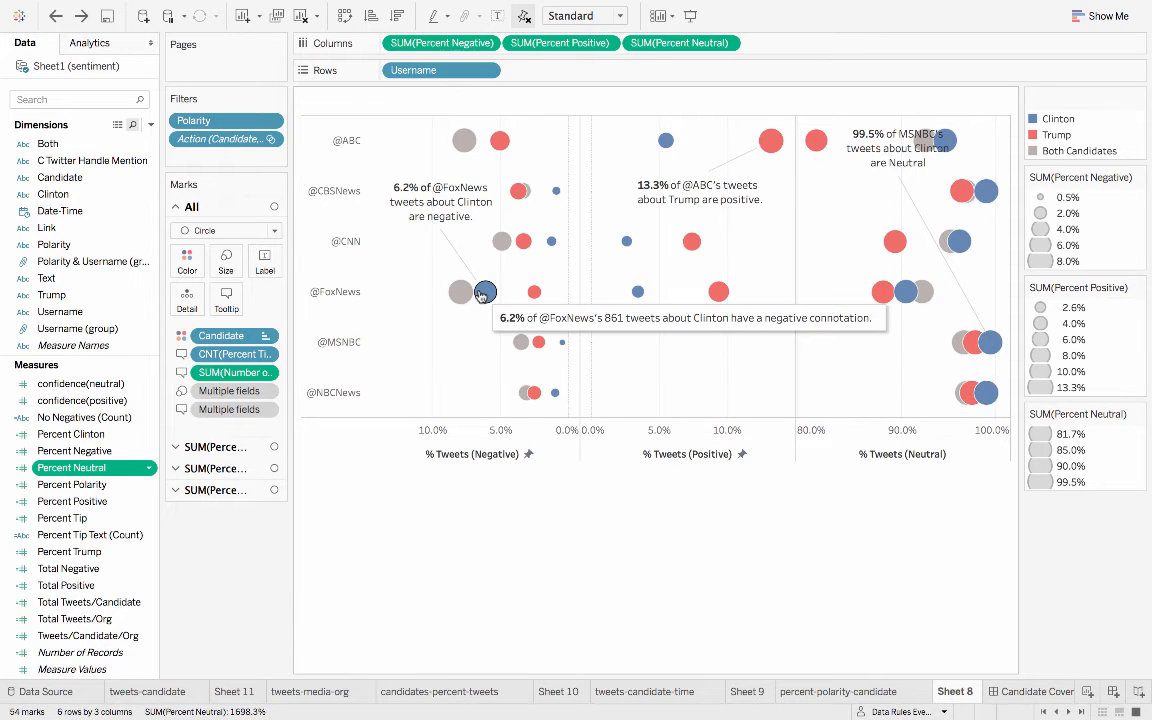
mouse_move(718, 293)
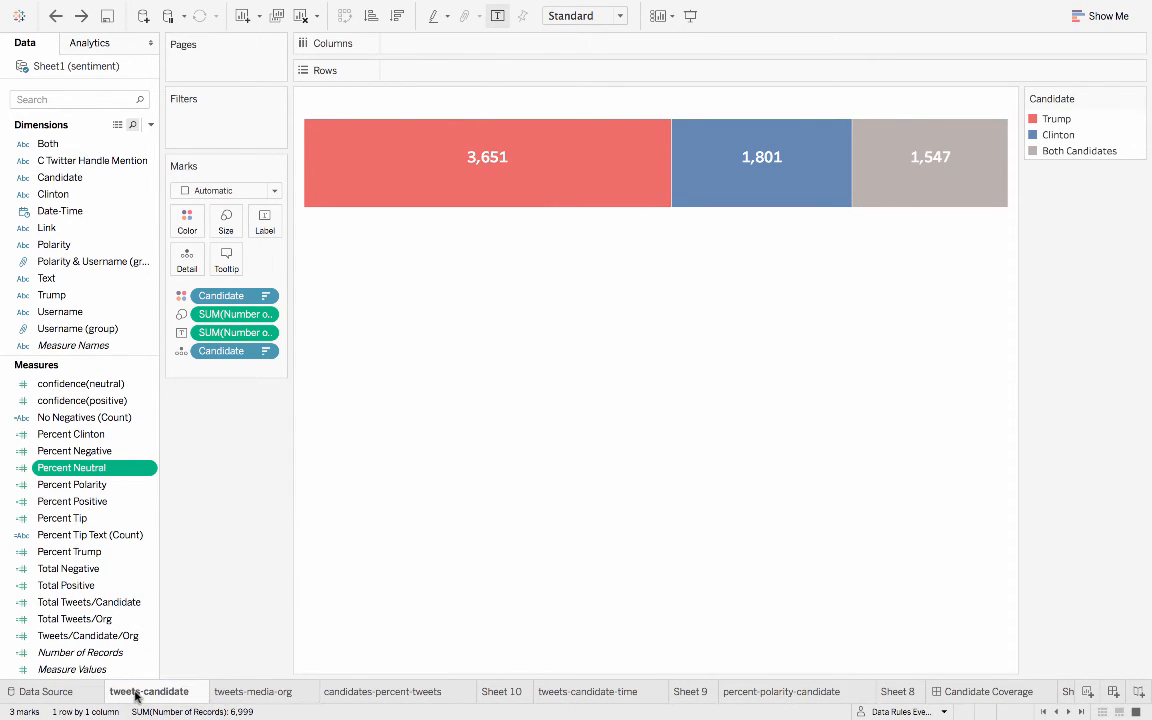
- Review the candidates-percent-tweets, tweets-candidate-time and percent-polarity-candidate sheets
left_click(373, 691)
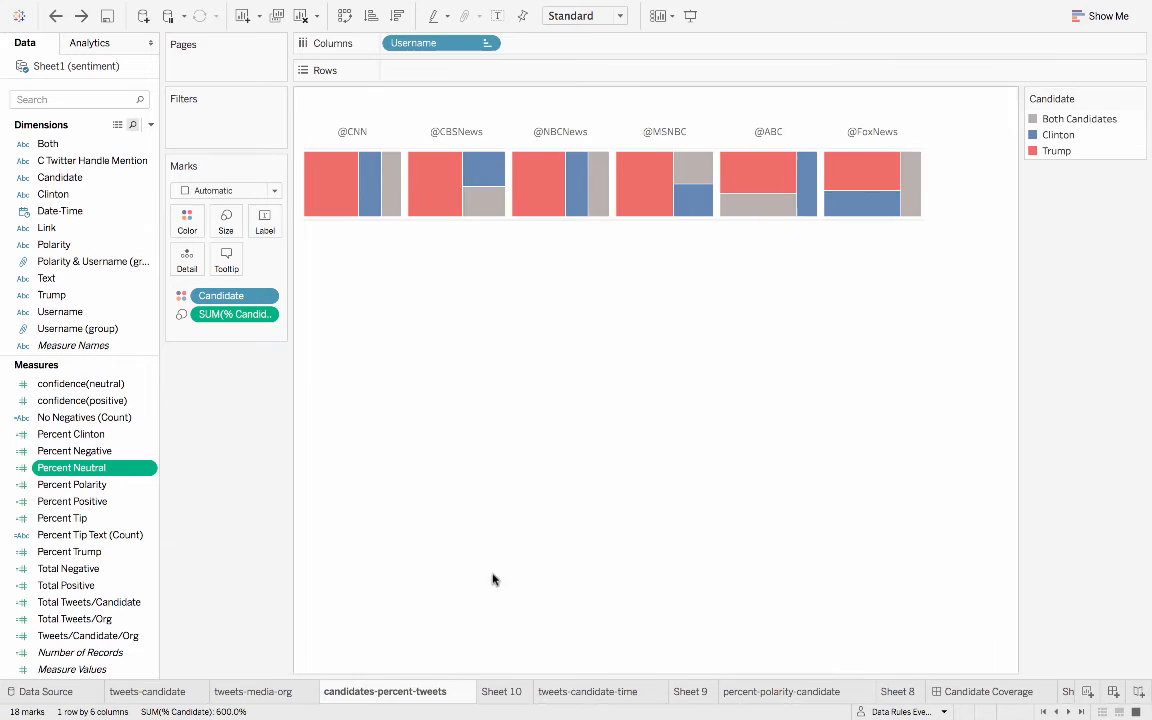
left_click(630, 690)
left_click(784, 693)
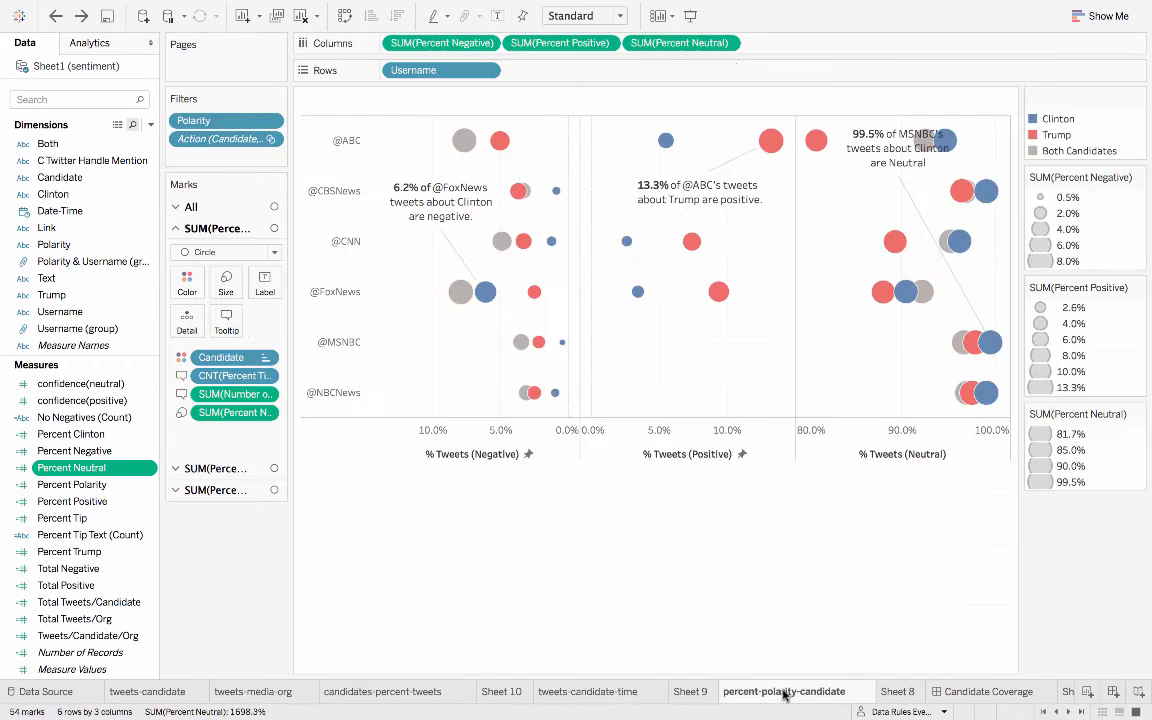
- Open the Candidate Coverage dashboard and examine its introduction and Overall Mentions of Trump vs. Clinton text blocks
left_click(1010, 689)
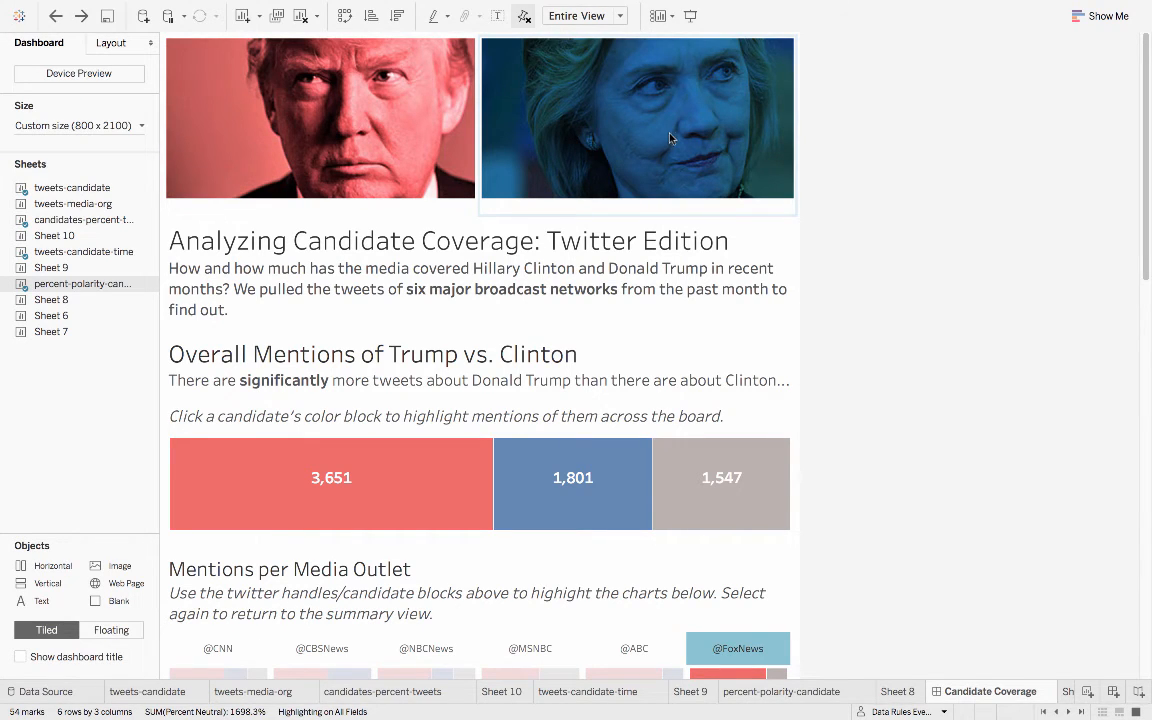
left_click(663, 265)
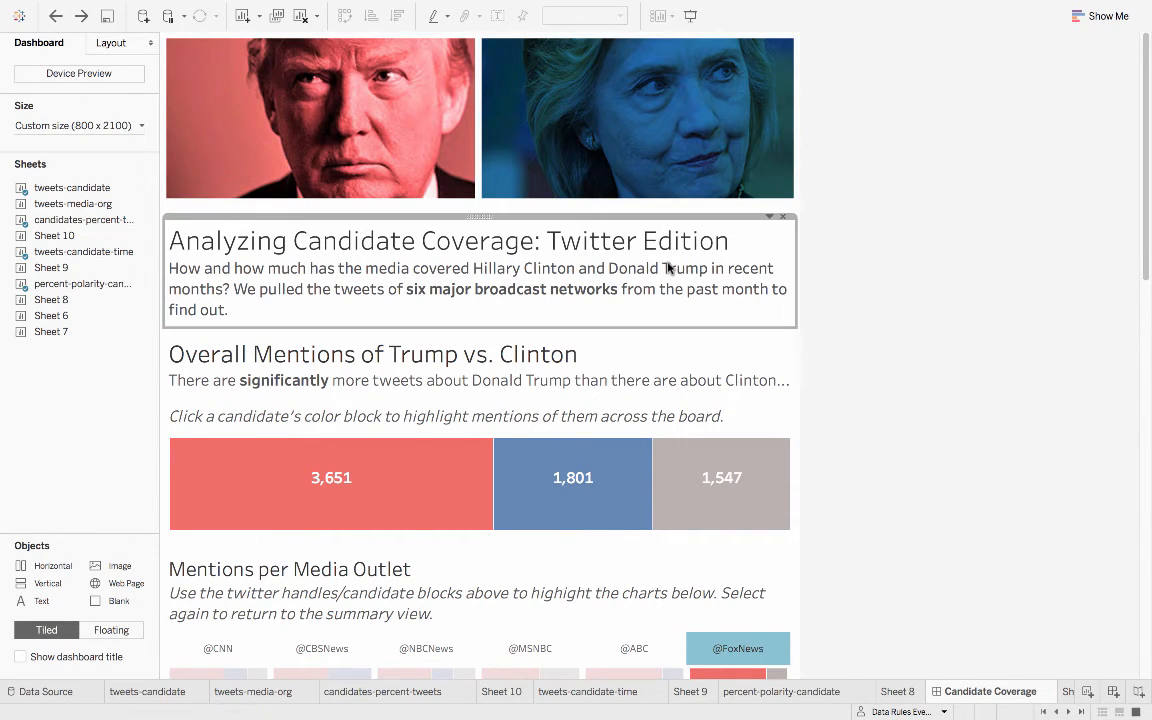
left_click(675, 386)
left_click(866, 401)
- Place Sheet 7 beside the overall mentions chart on the dashboard, and remove it again
scroll(866, 401, "down", 5)
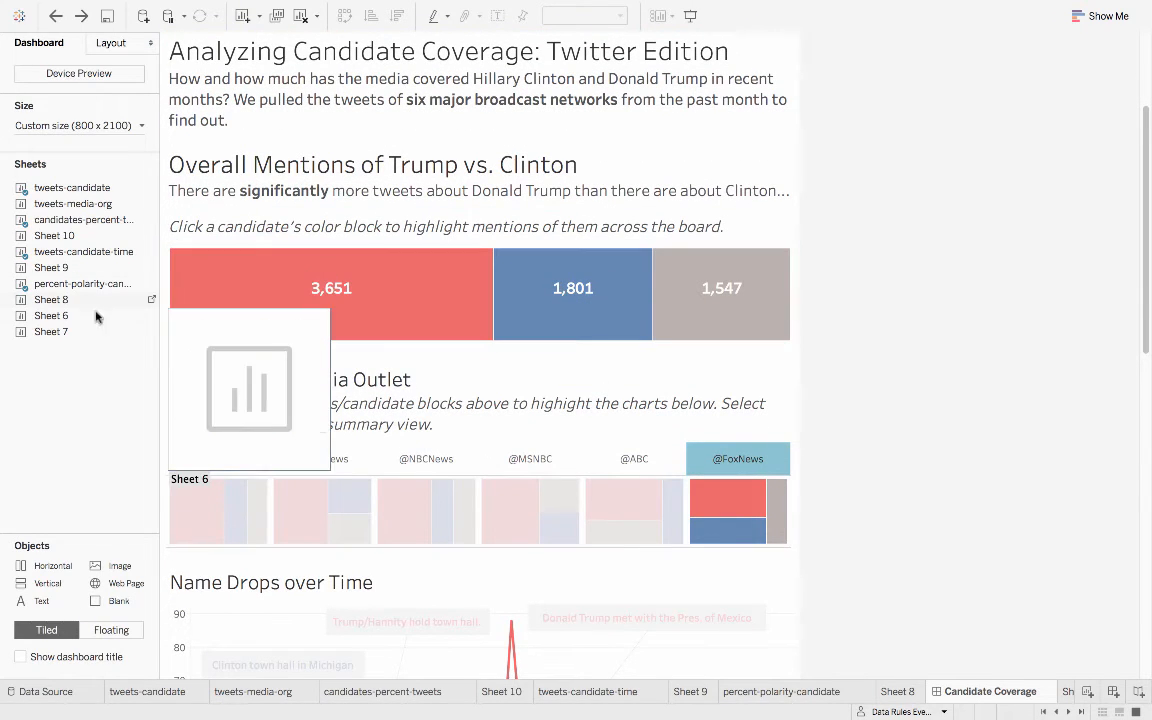
left_click_drag(50, 331, 267, 296)
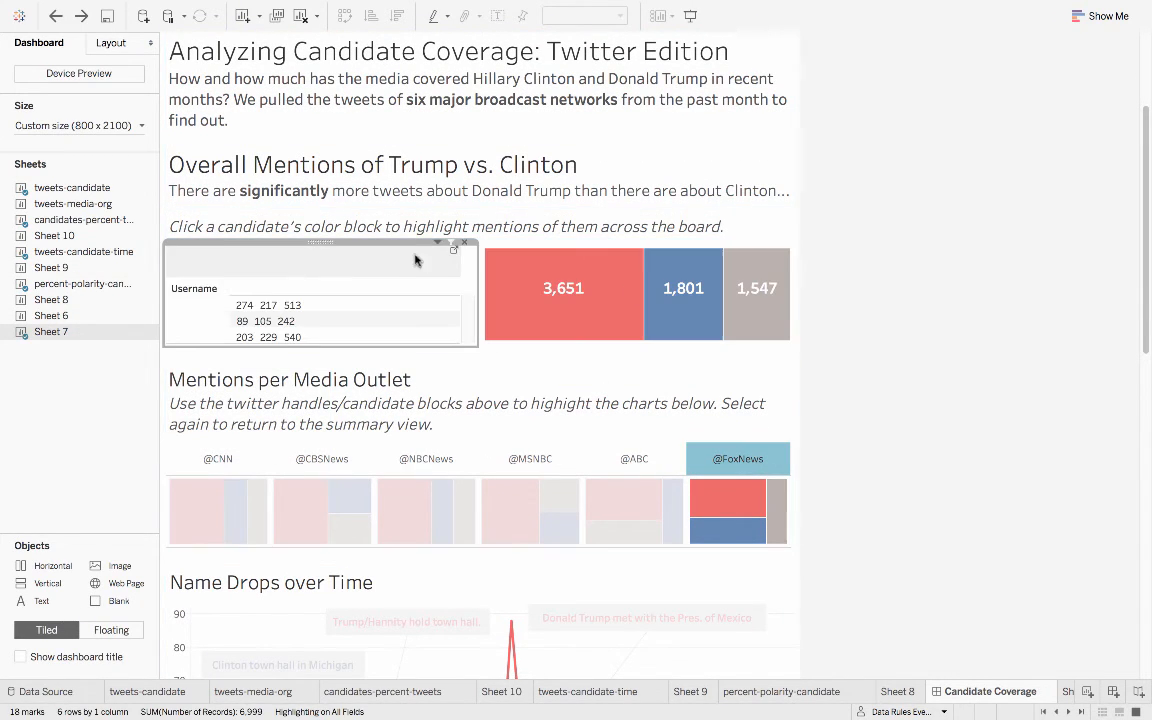
left_click(461, 243)
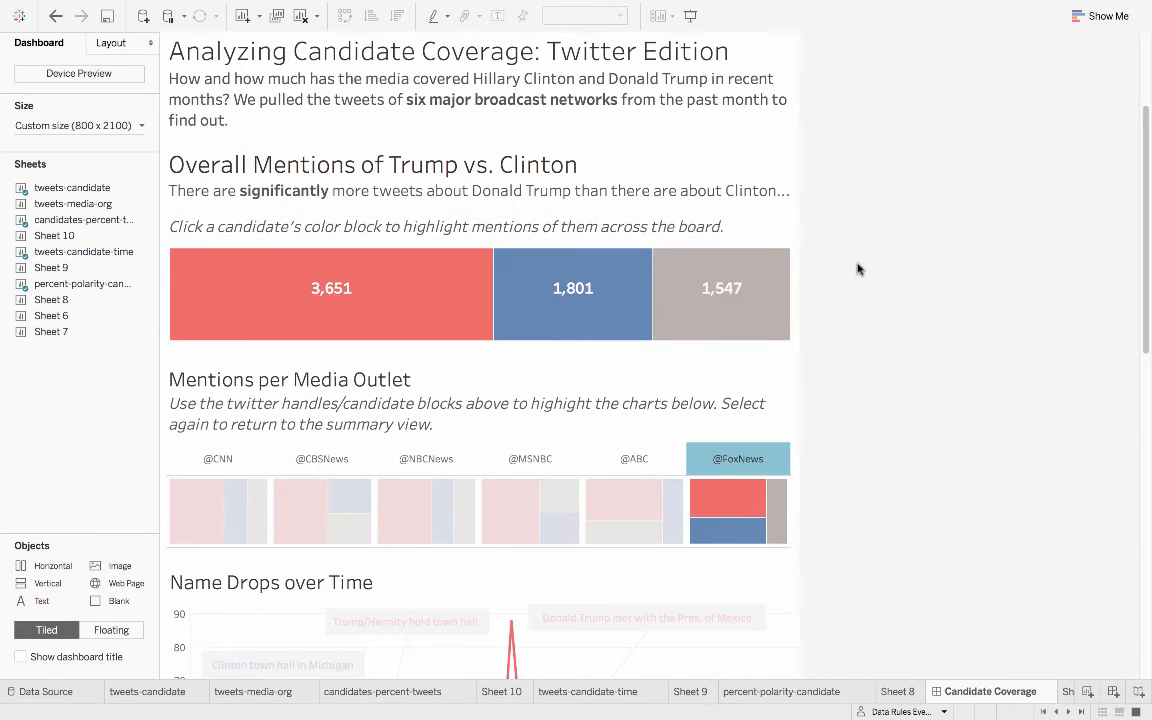
scroll(777, 452, "down", 1)
left_click(777, 452)
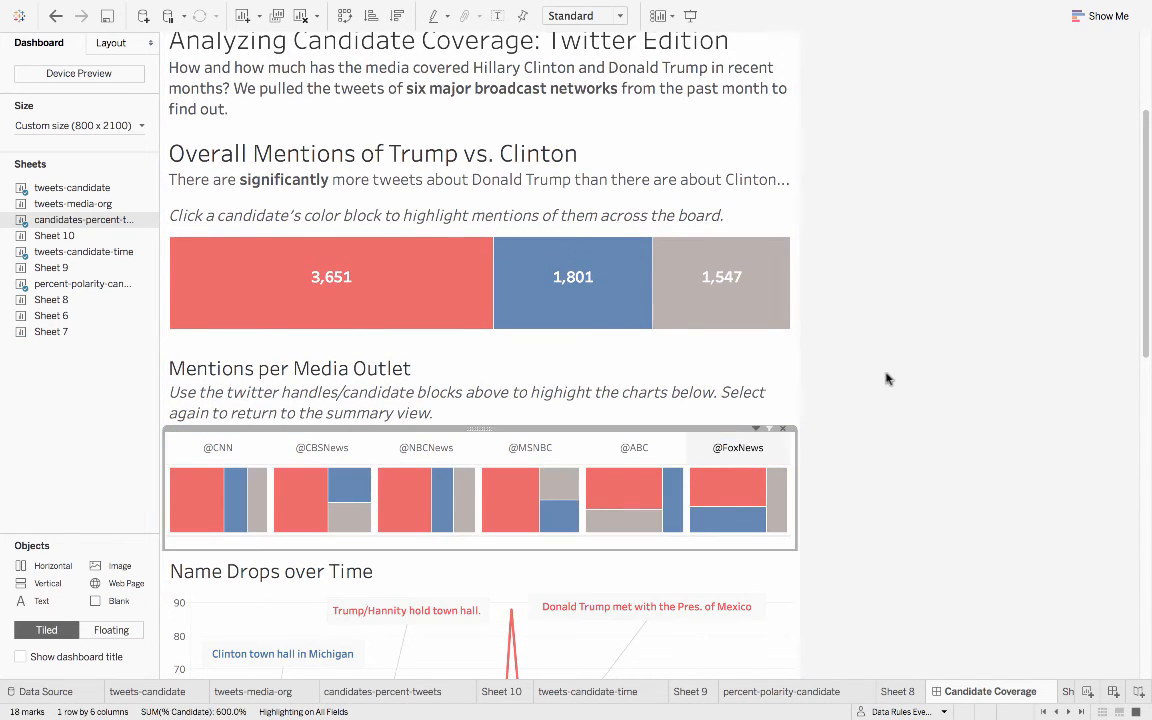
scroll(887, 380, "down", 5)
scroll(896, 378, "down", 5)
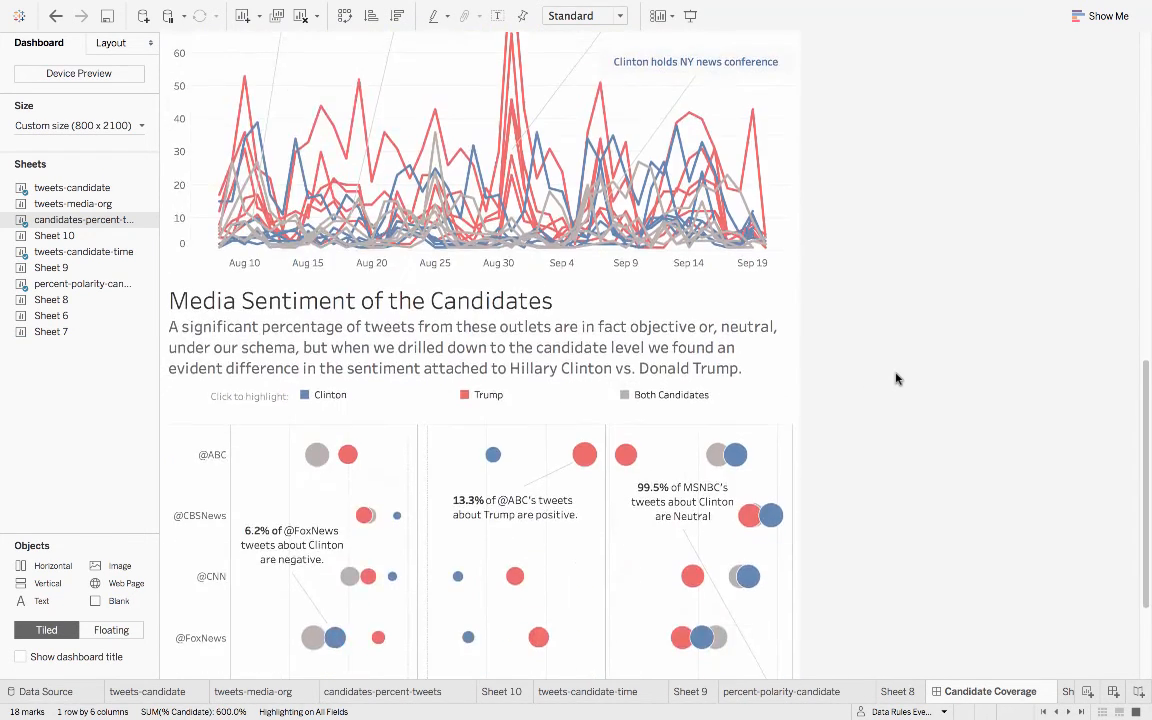
- Open the dashboard's actions and examine the source, target and highlighting settings of the Candidate Highlight action
scroll(896, 378, "up", 10)
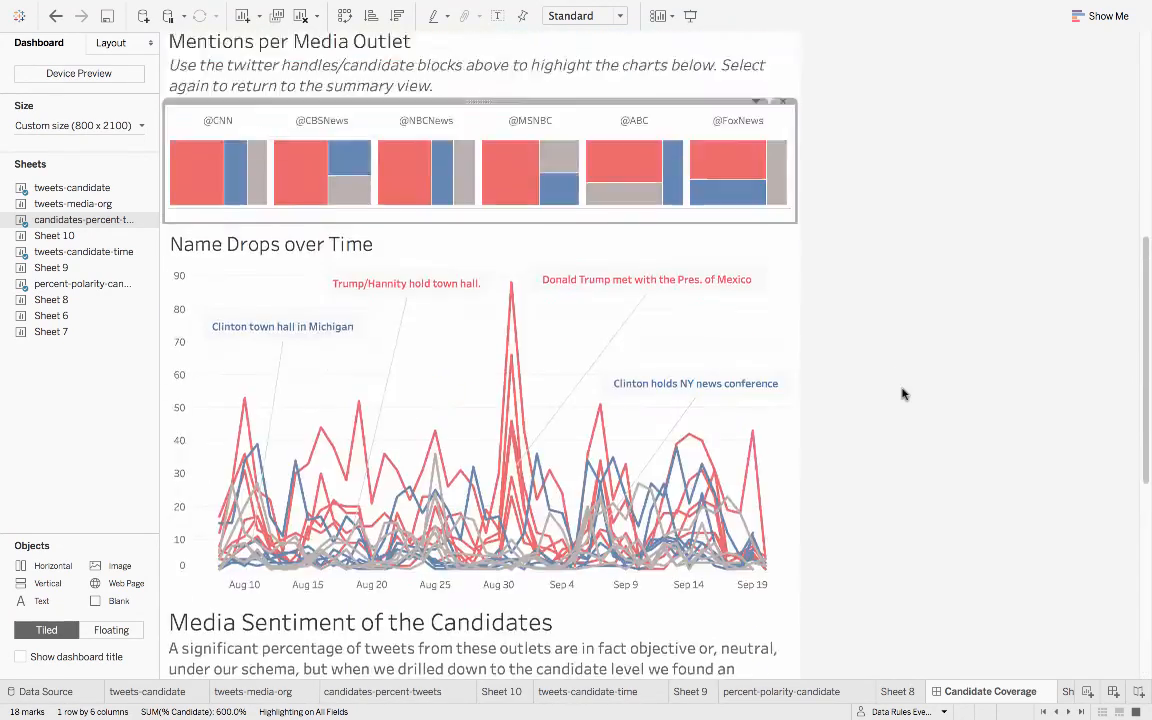
left_click(378, 8)
mouse_move(297, 7)
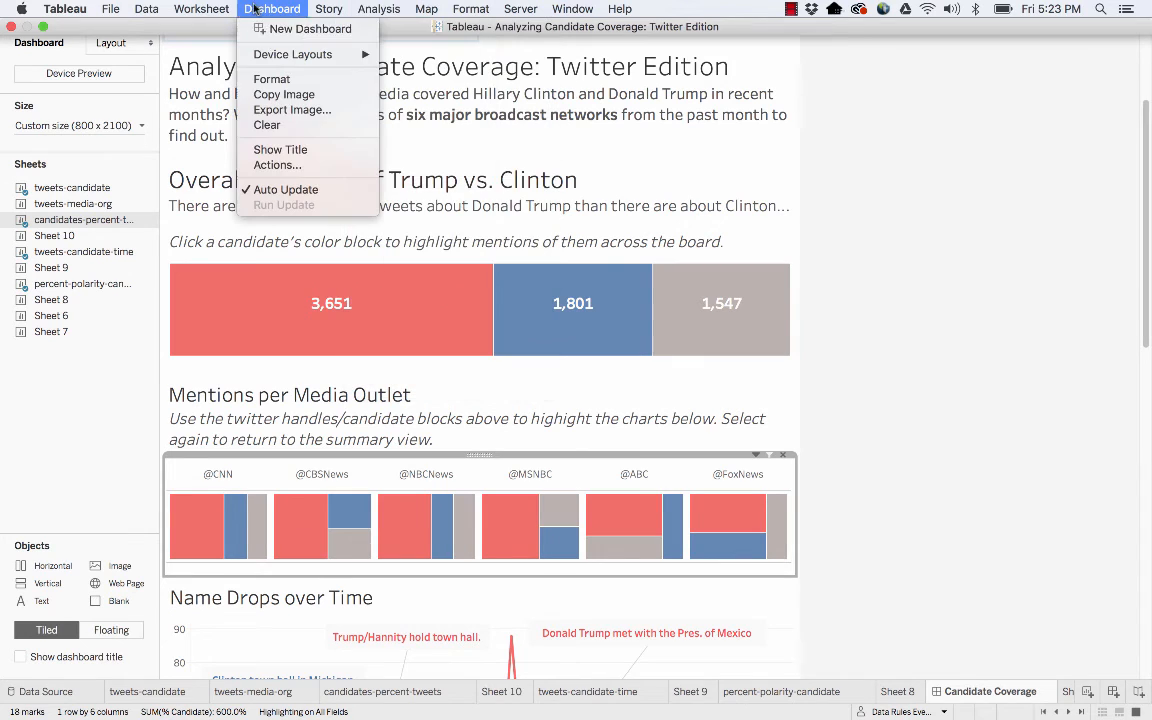
left_click(298, 166)
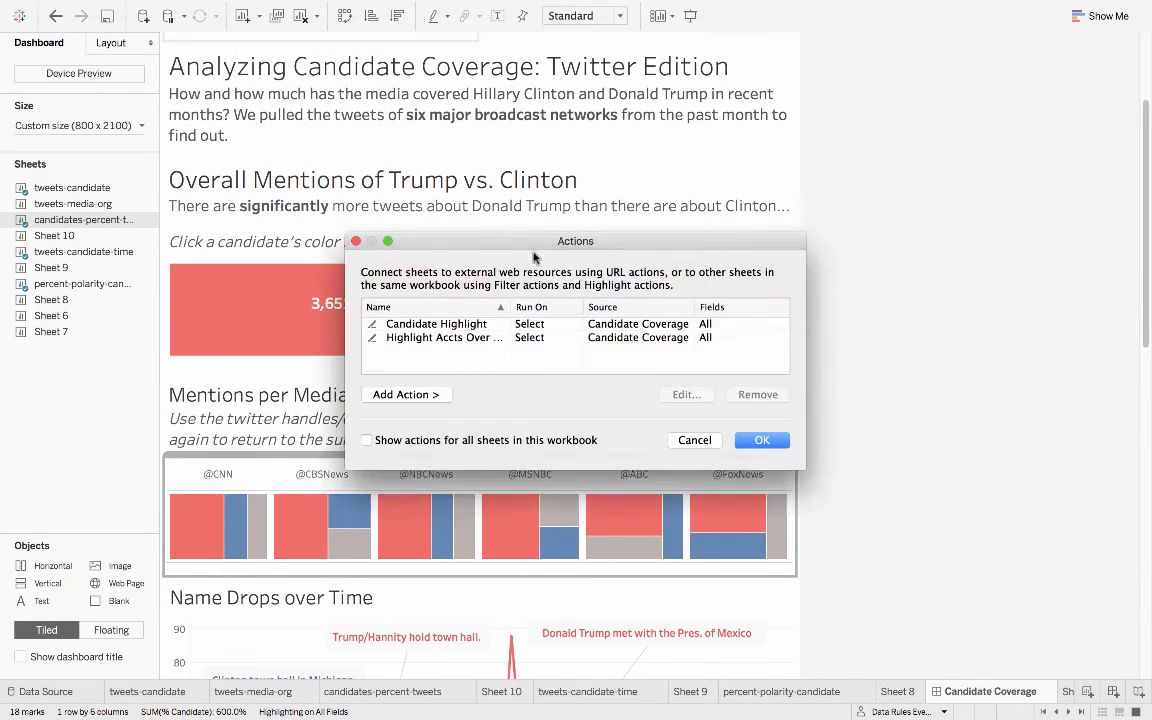
double_click(442, 325)
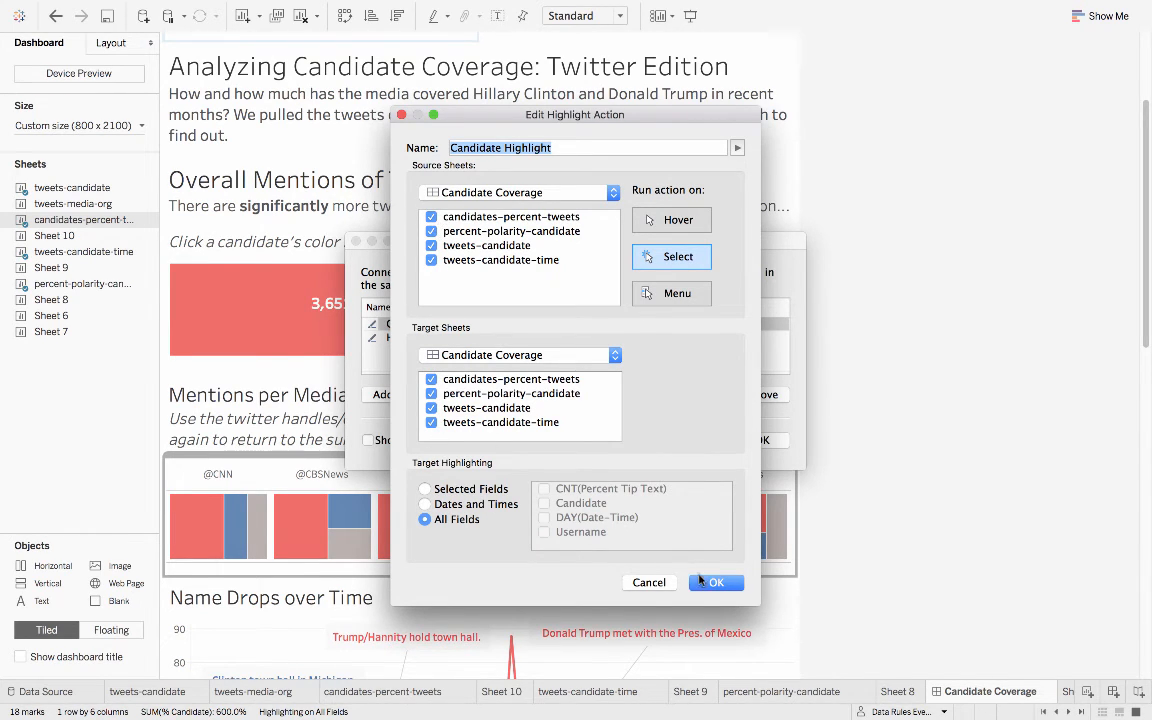
left_click(714, 582)
left_click(755, 439)
- Highlight Trump from the overall mentions chart, review the highlighting across the dashboard down to Media Sentiment, and clear the highlight
left_click(400, 308)
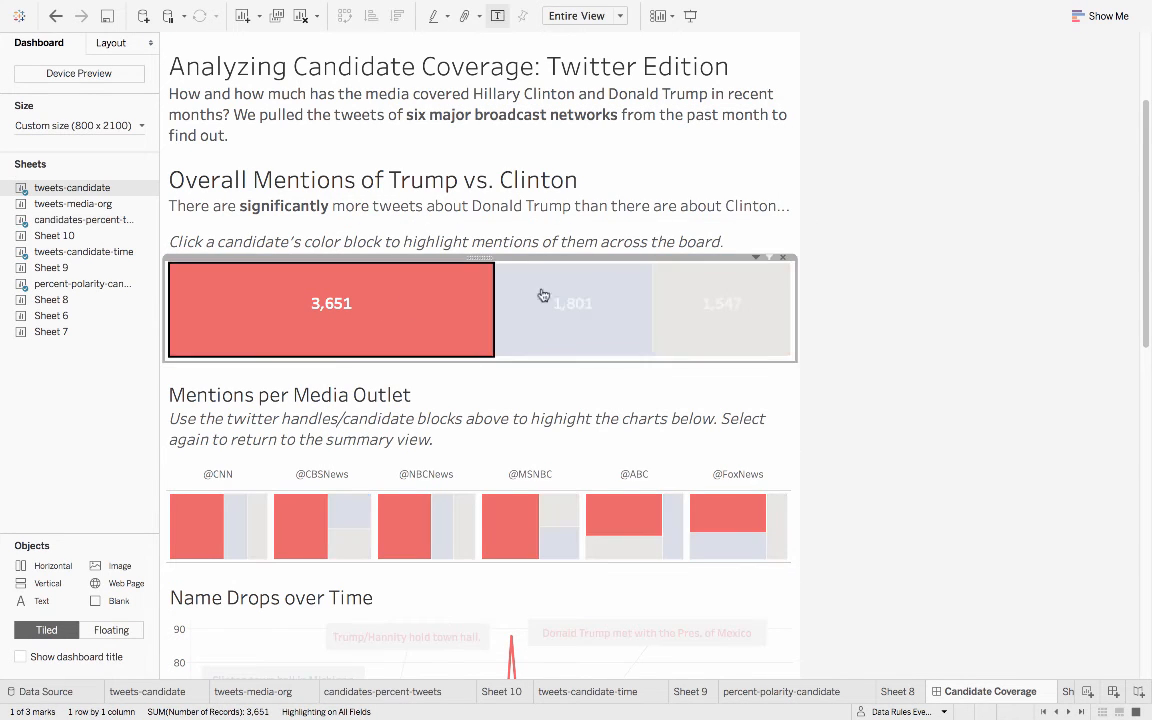
scroll(948, 430, "down", 5)
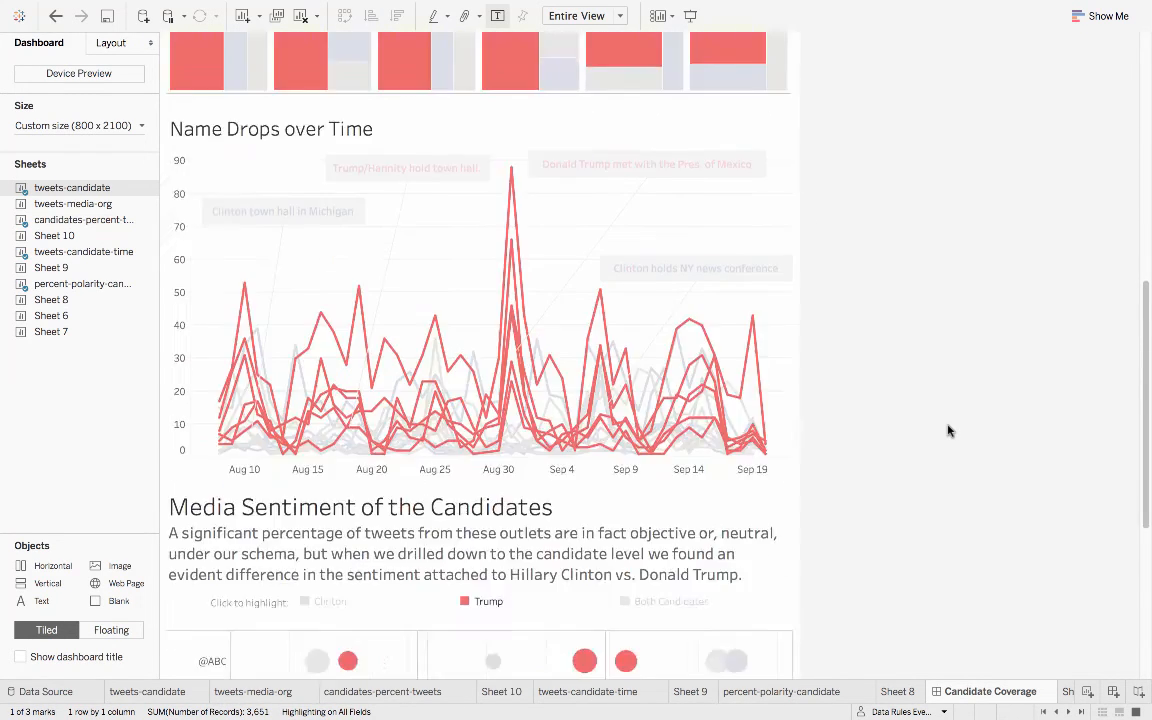
scroll(948, 430, "down", 5)
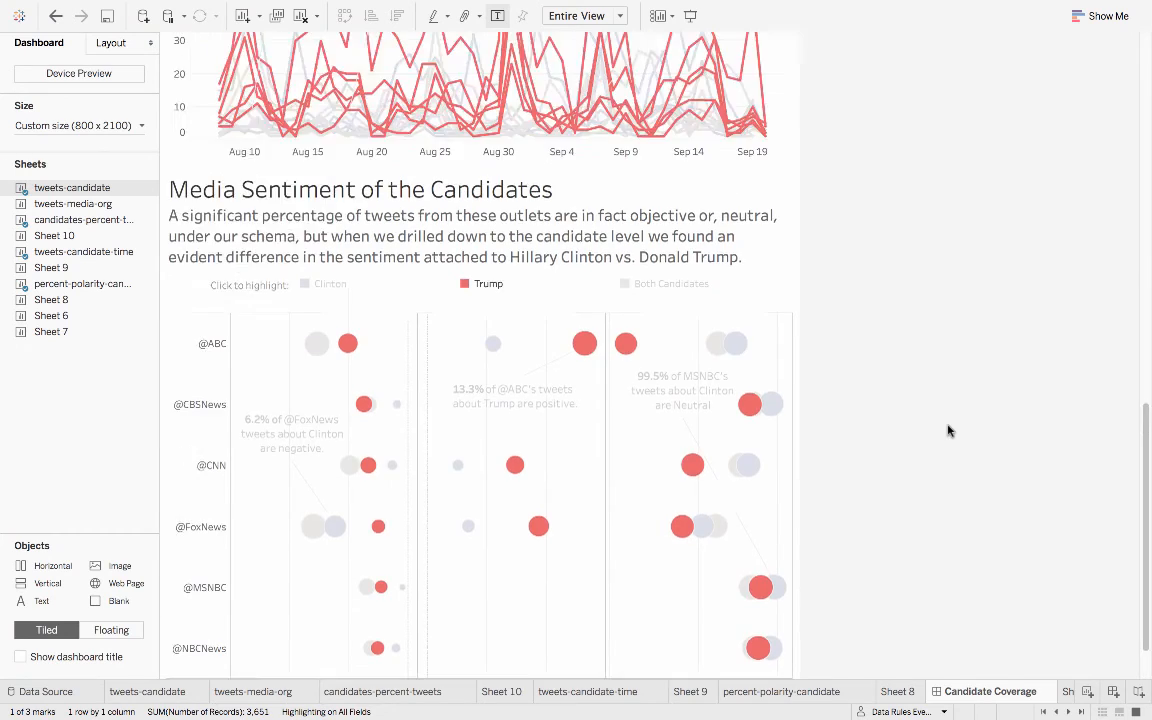
scroll(948, 430, "up", 10)
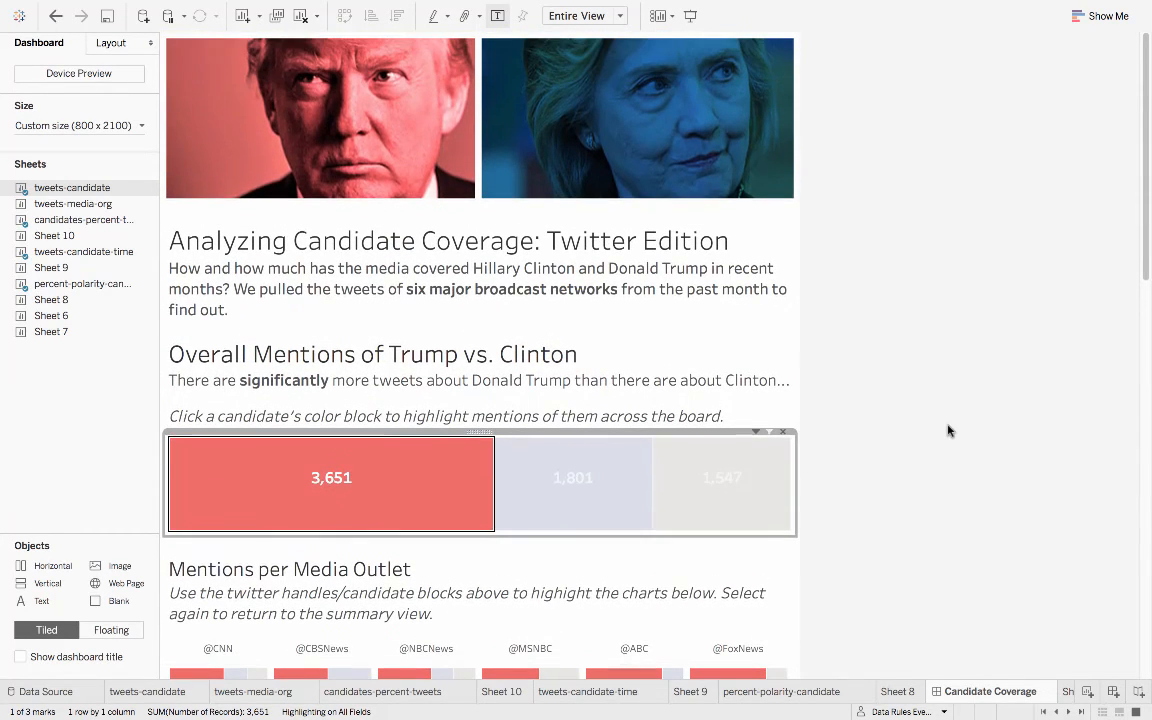
left_click(365, 488)
left_click(285, 9)
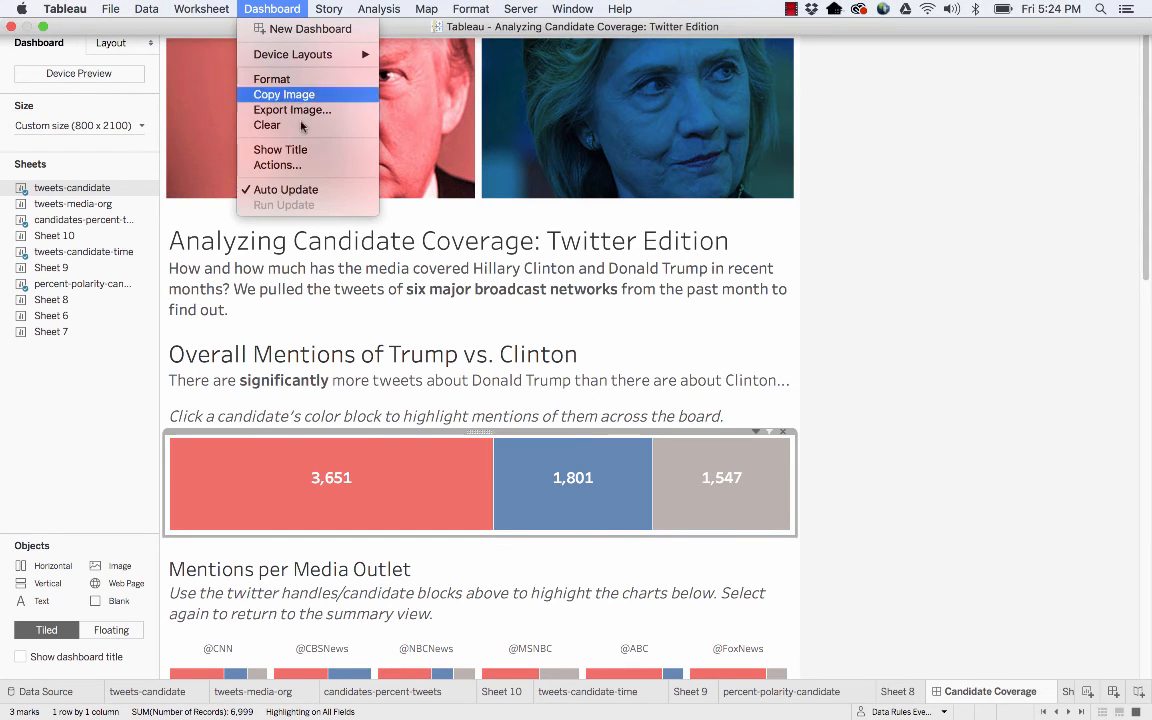
left_click(280, 165)
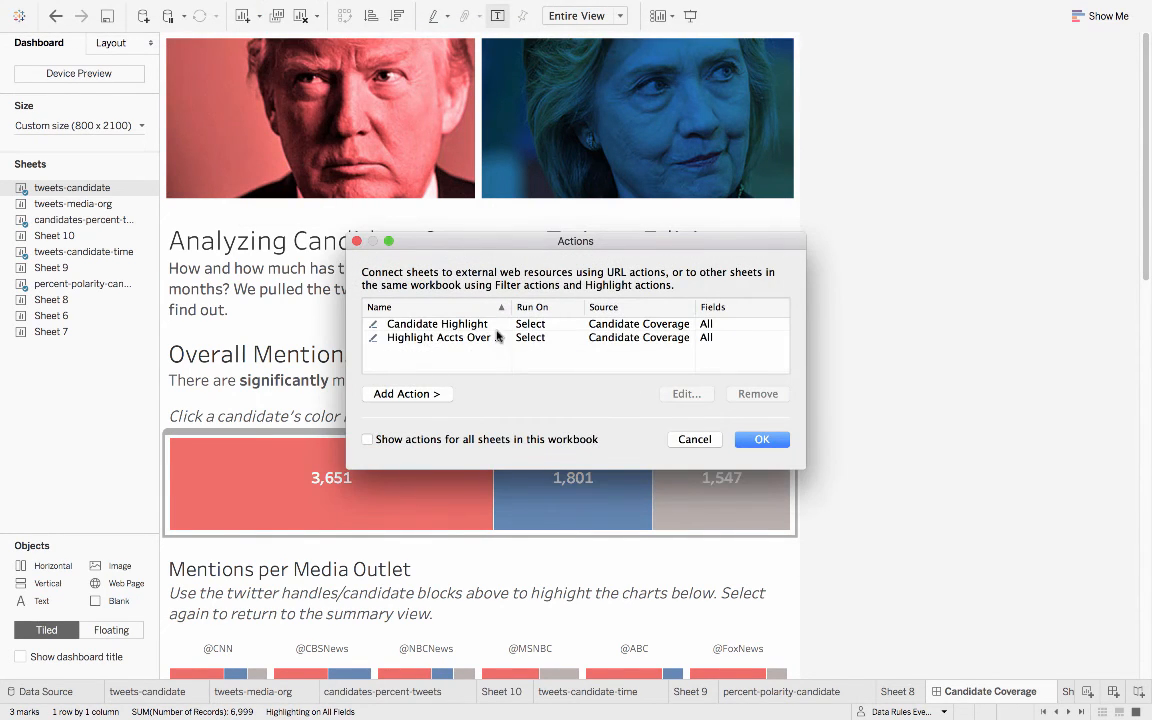
left_click(427, 339)
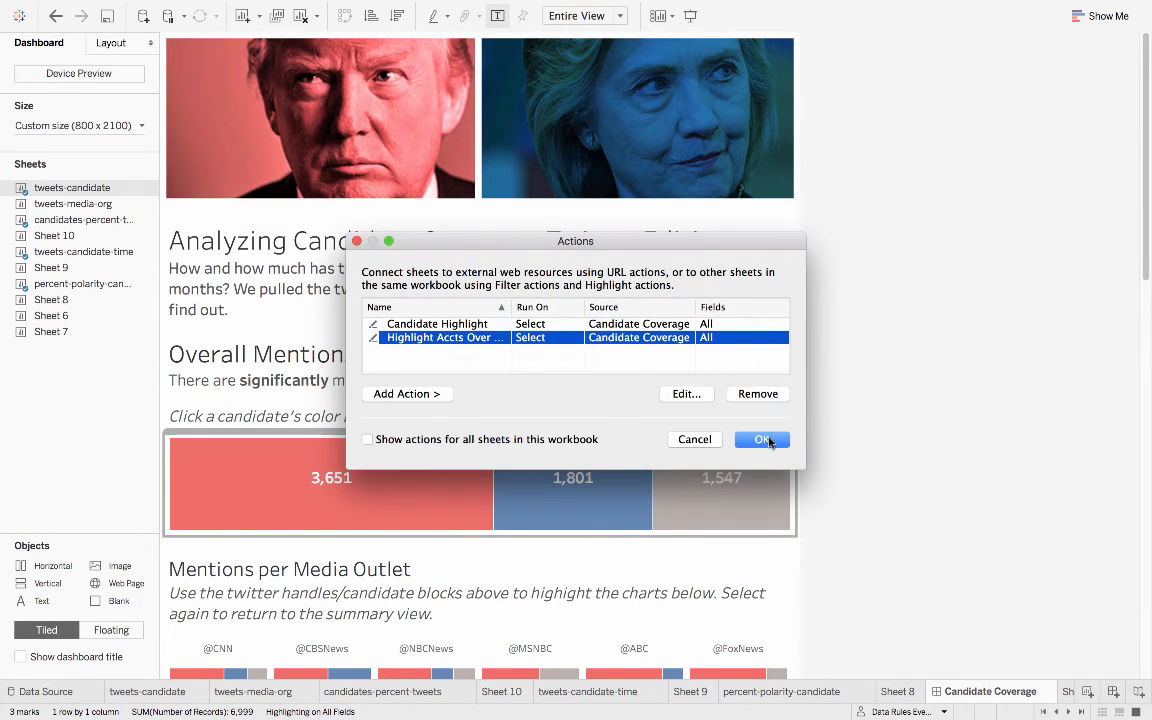
left_click(769, 441)
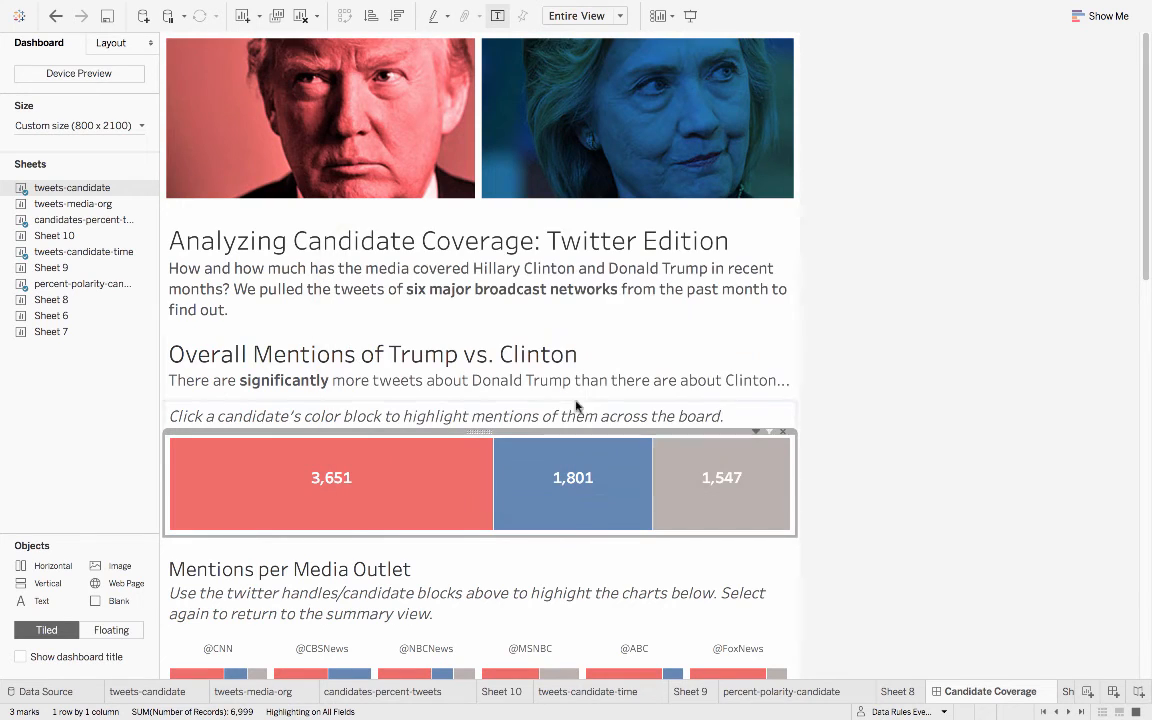
- Add percent-polarity-candidate to the target sheets of the Highlight Accts Over Time dashboard action
left_click(316, 6)
left_click(285, 165)
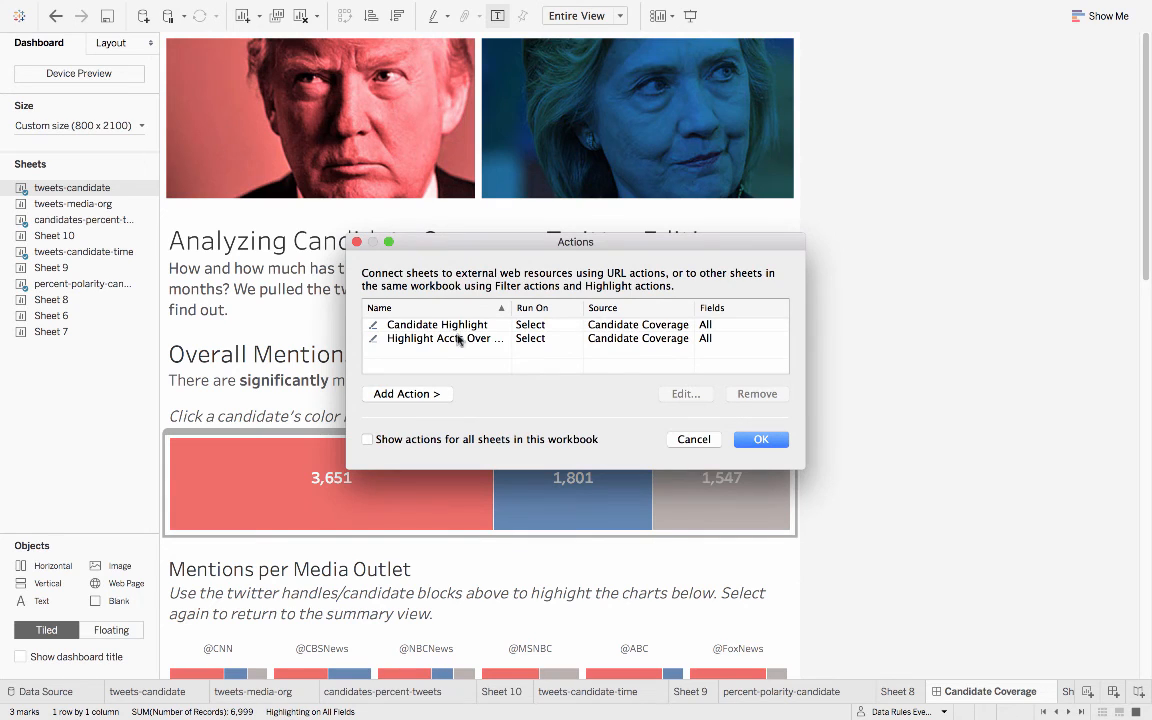
double_click(452, 339)
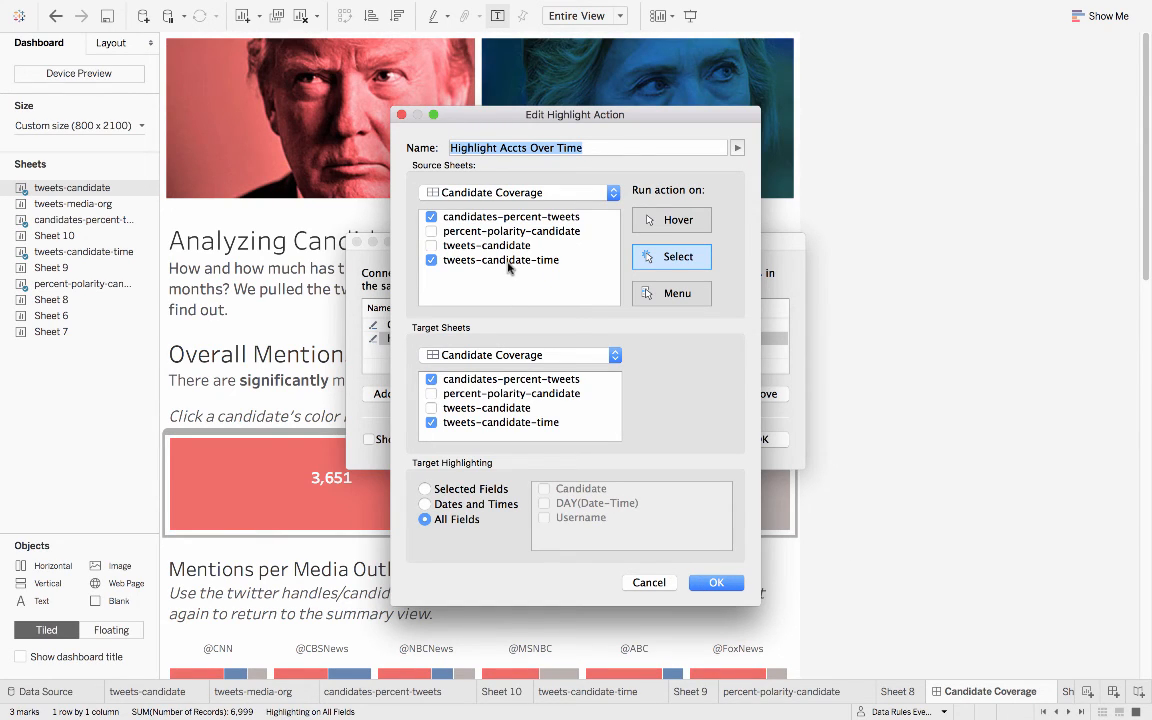
left_click(431, 394)
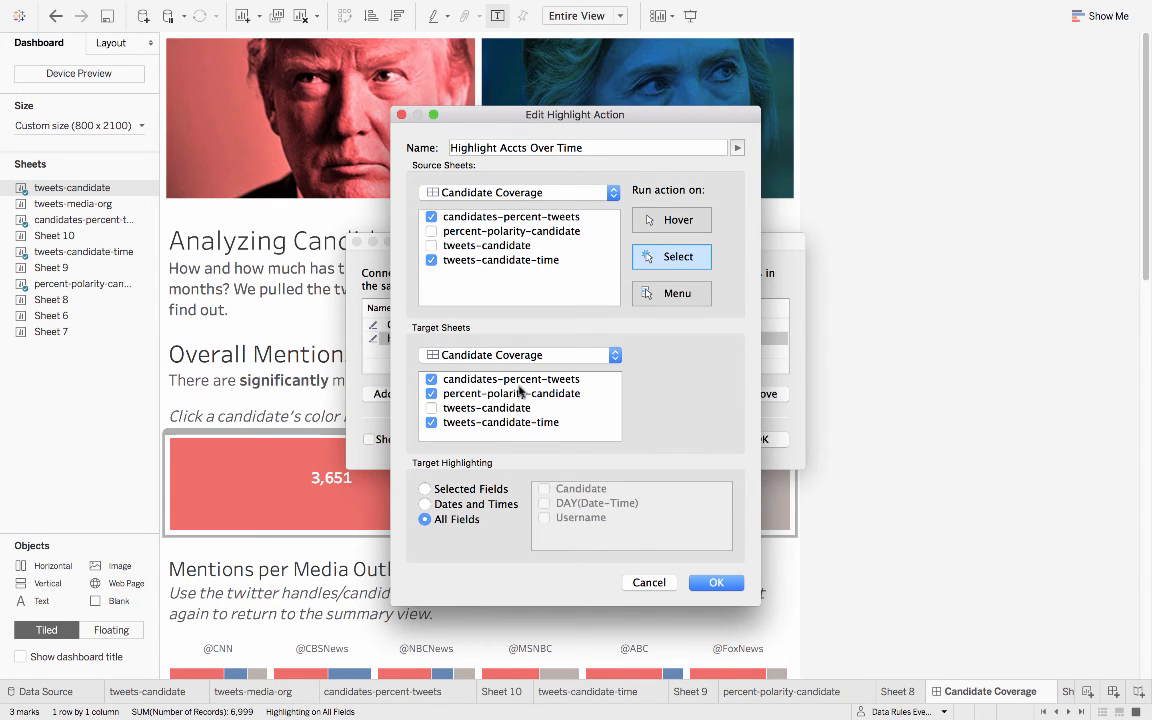
left_click(494, 381)
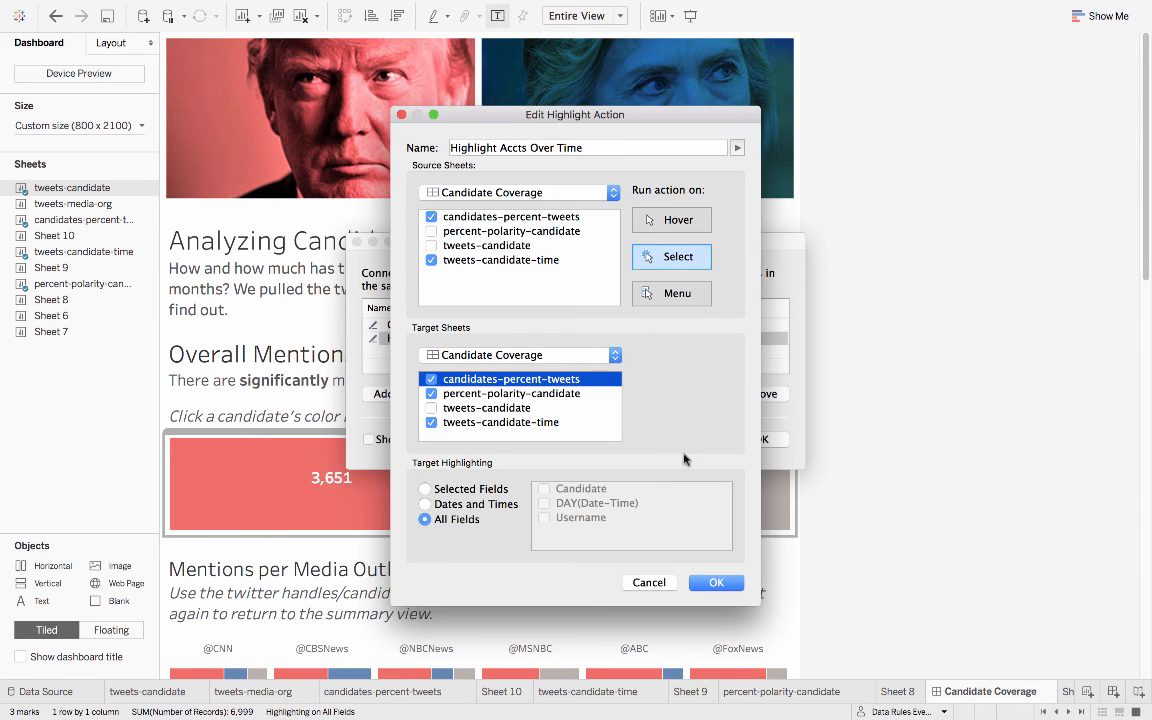
left_click(716, 582)
left_click(757, 442)
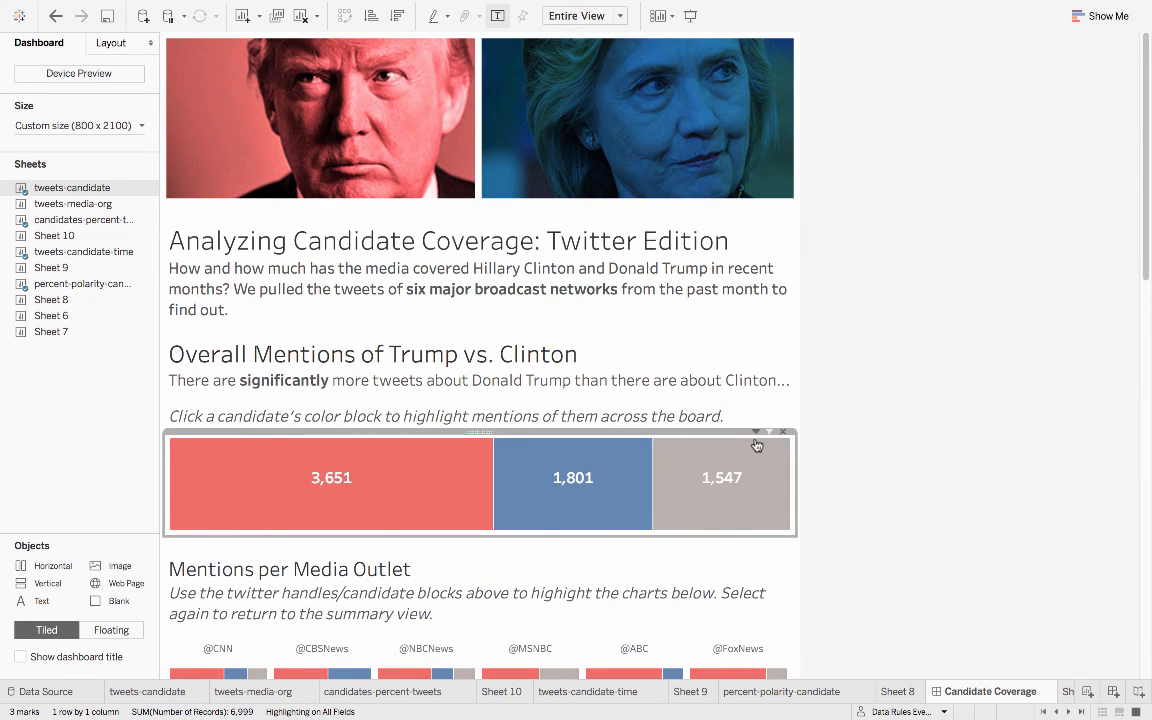
scroll(802, 432, "down", 8)
left_click(740, 285)
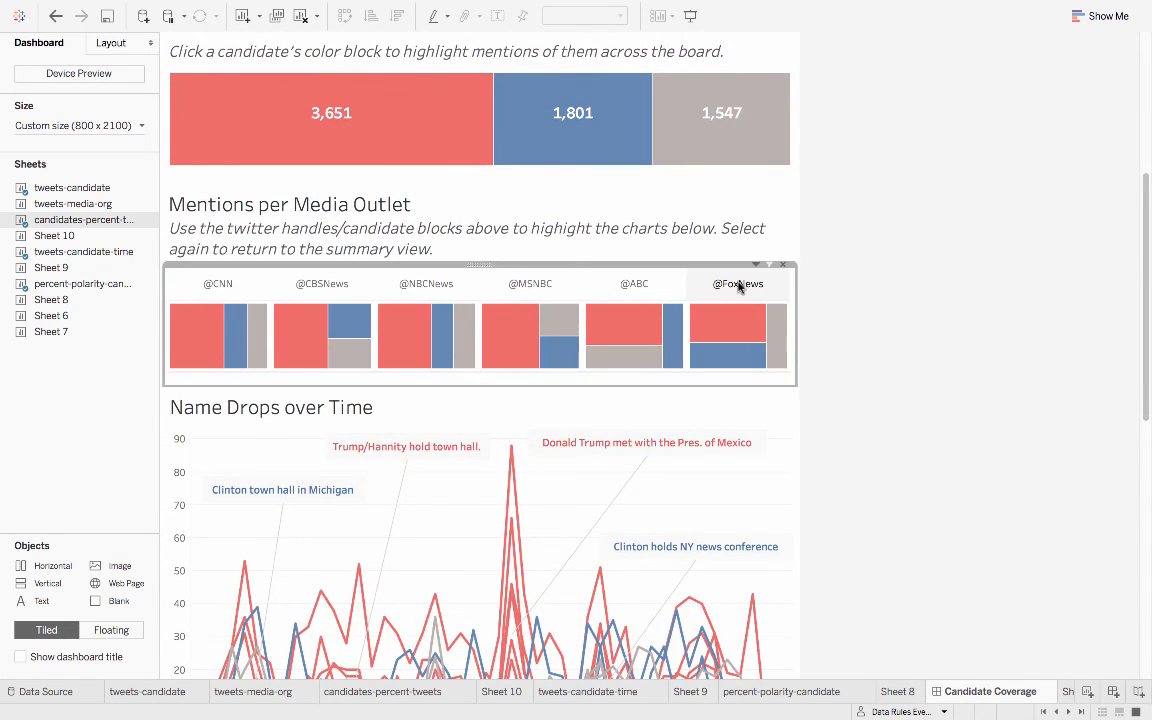
scroll(887, 383, "down", 5)
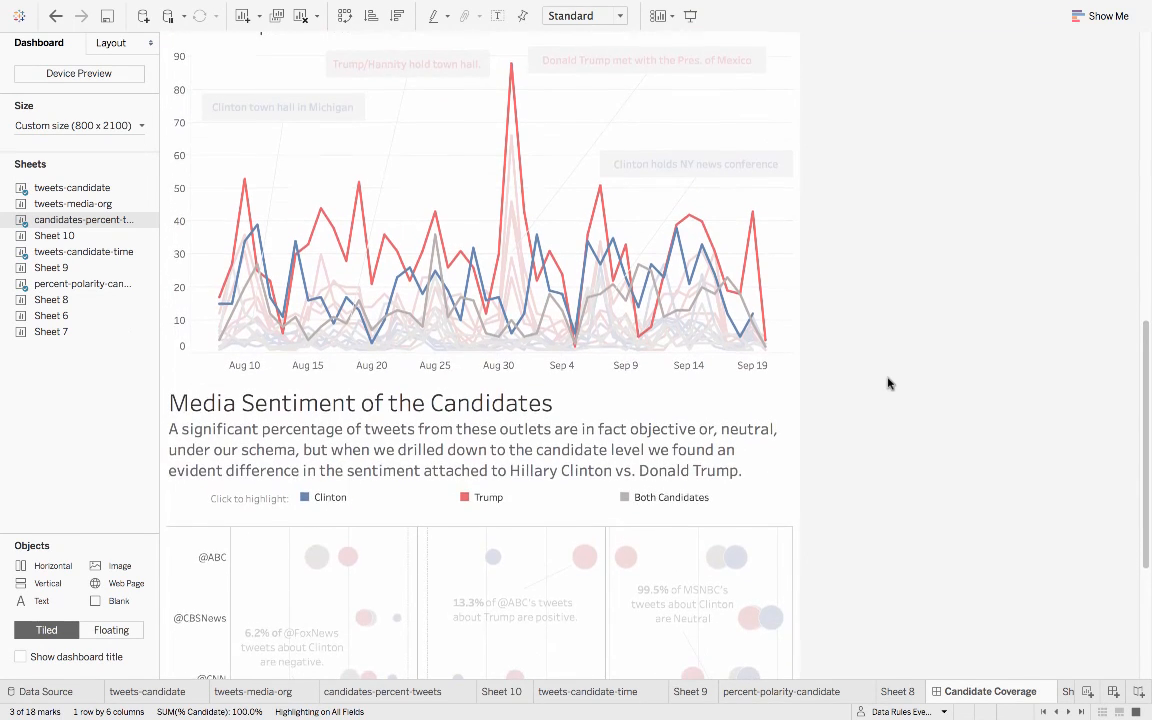
scroll(887, 383, "down", 3)
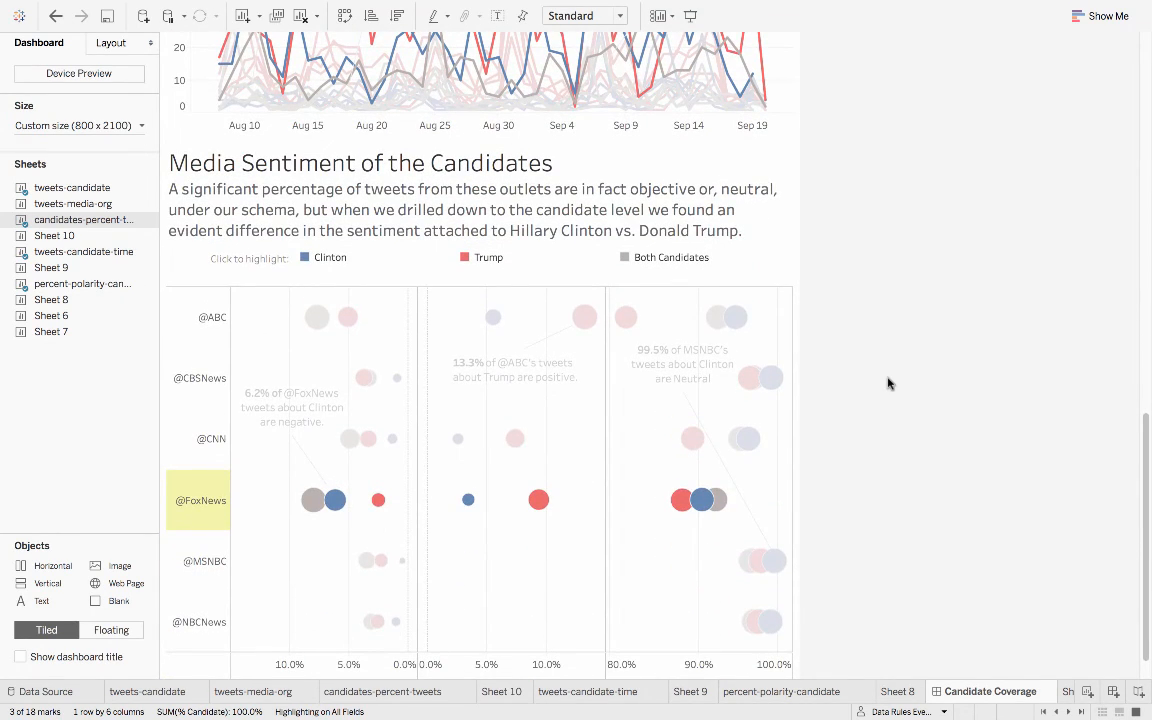
scroll(887, 383, "up", 4)
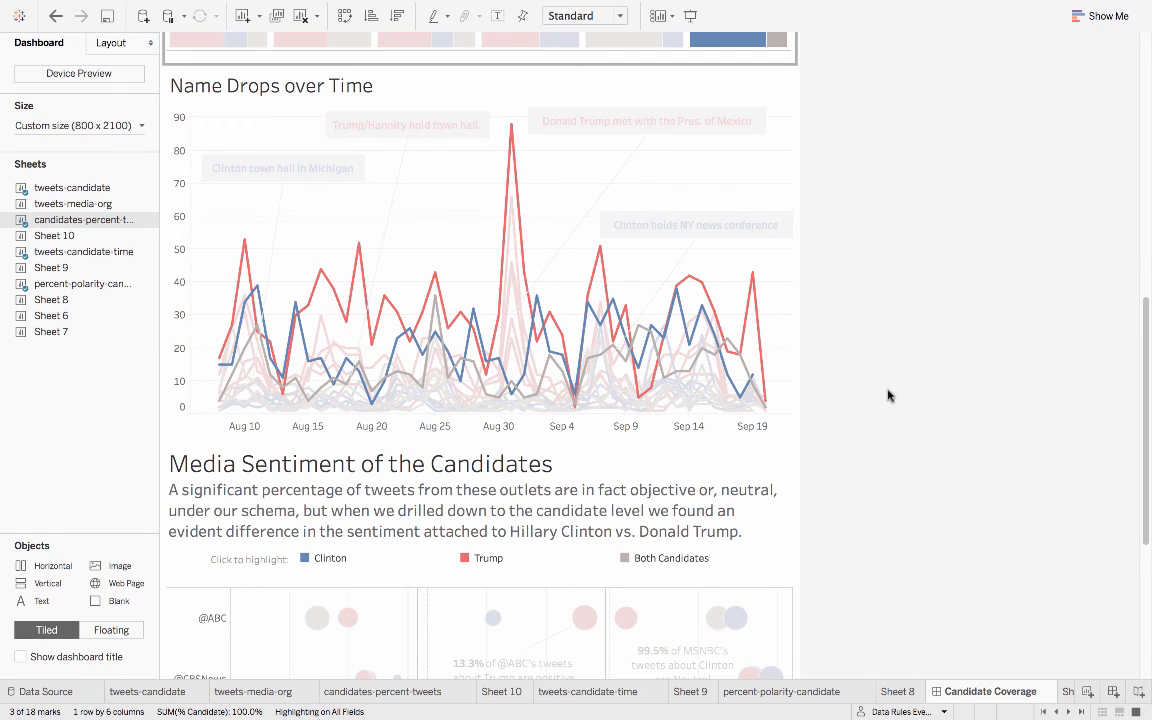
- Inspect mark details in the Name Drops over Time and Media Sentiment charts, and return to the dashboard's beginning
mouse_move(442, 362)
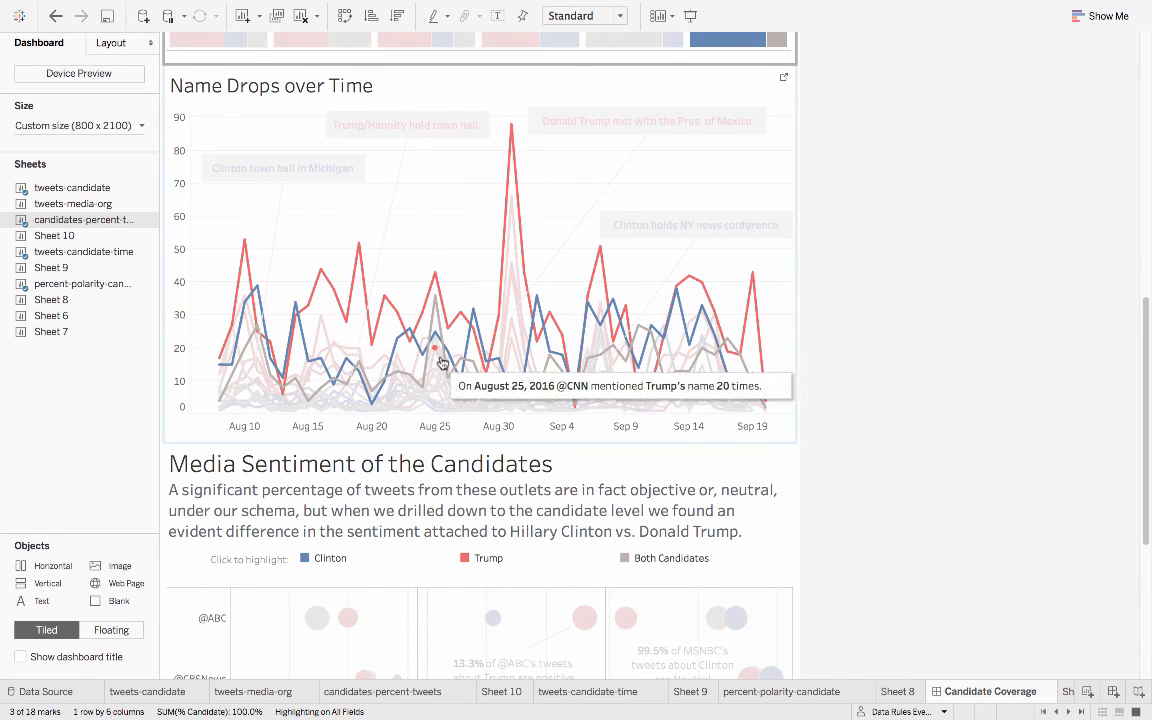
scroll(872, 414, "down", 4)
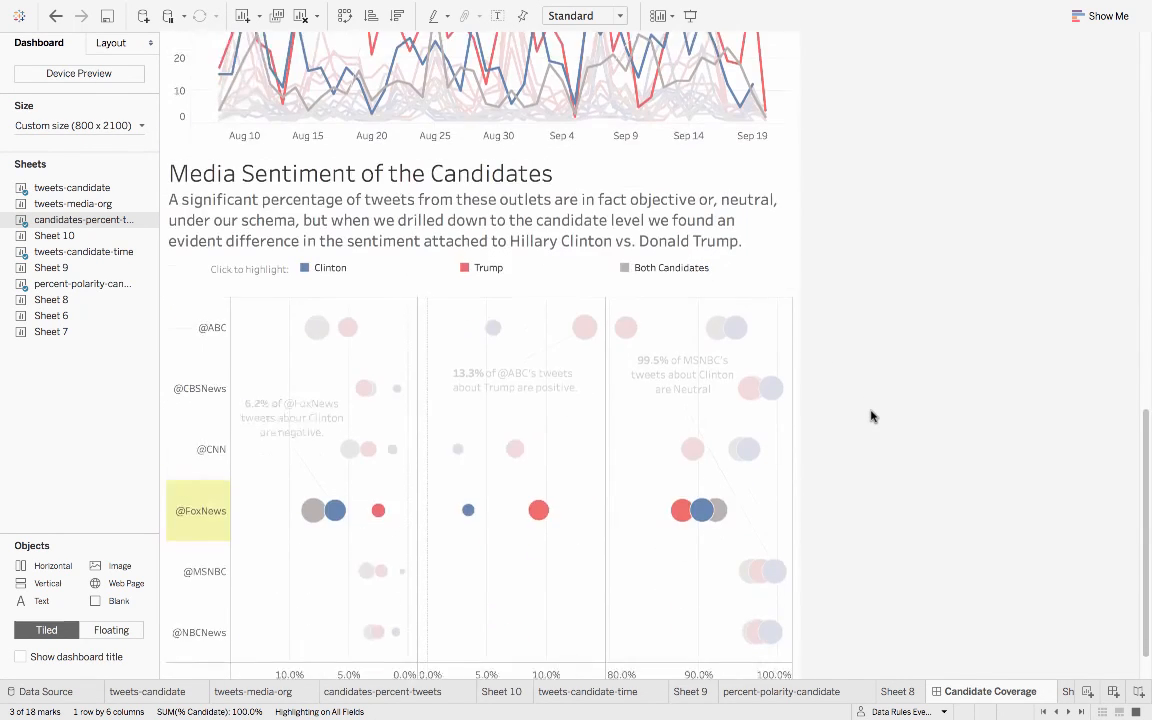
mouse_move(538, 477)
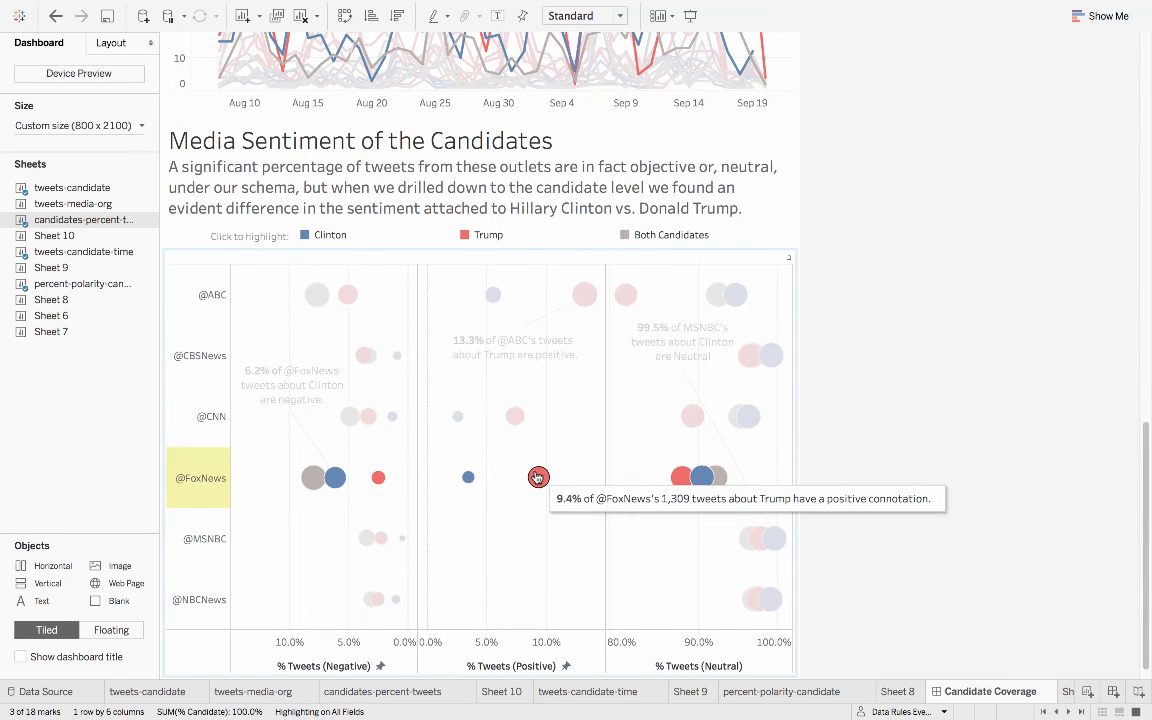
mouse_move(343, 482)
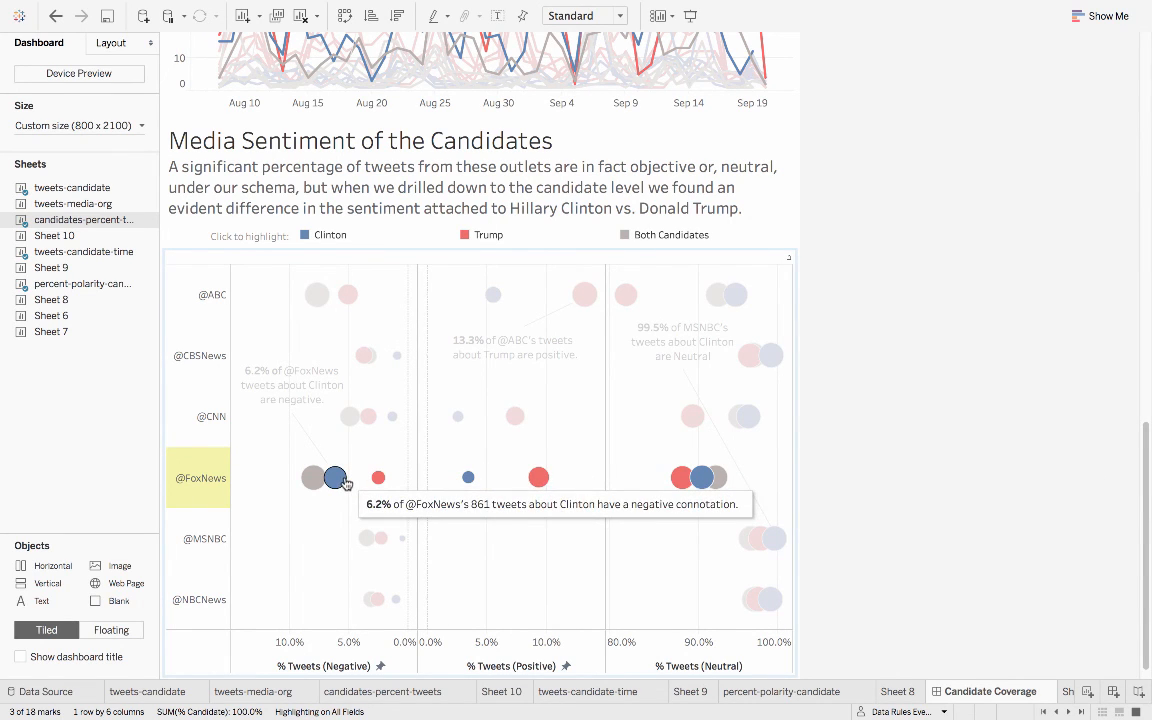
scroll(890, 390, "up", 3)
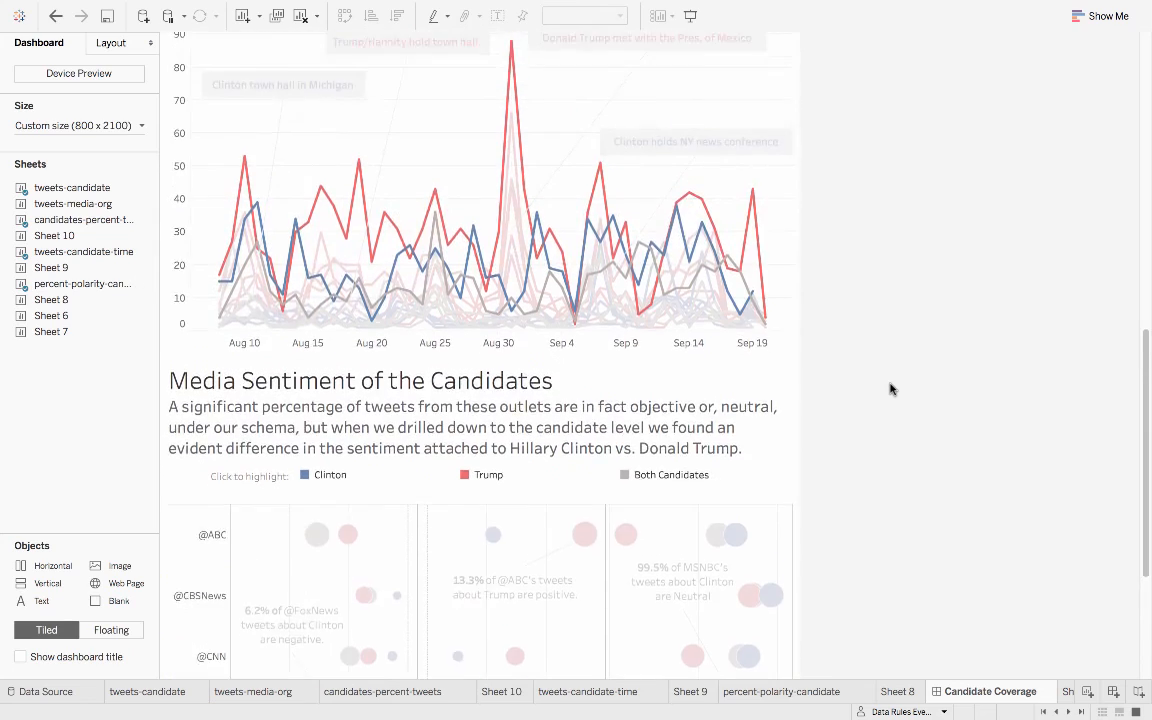
scroll(890, 390, "up", 7)
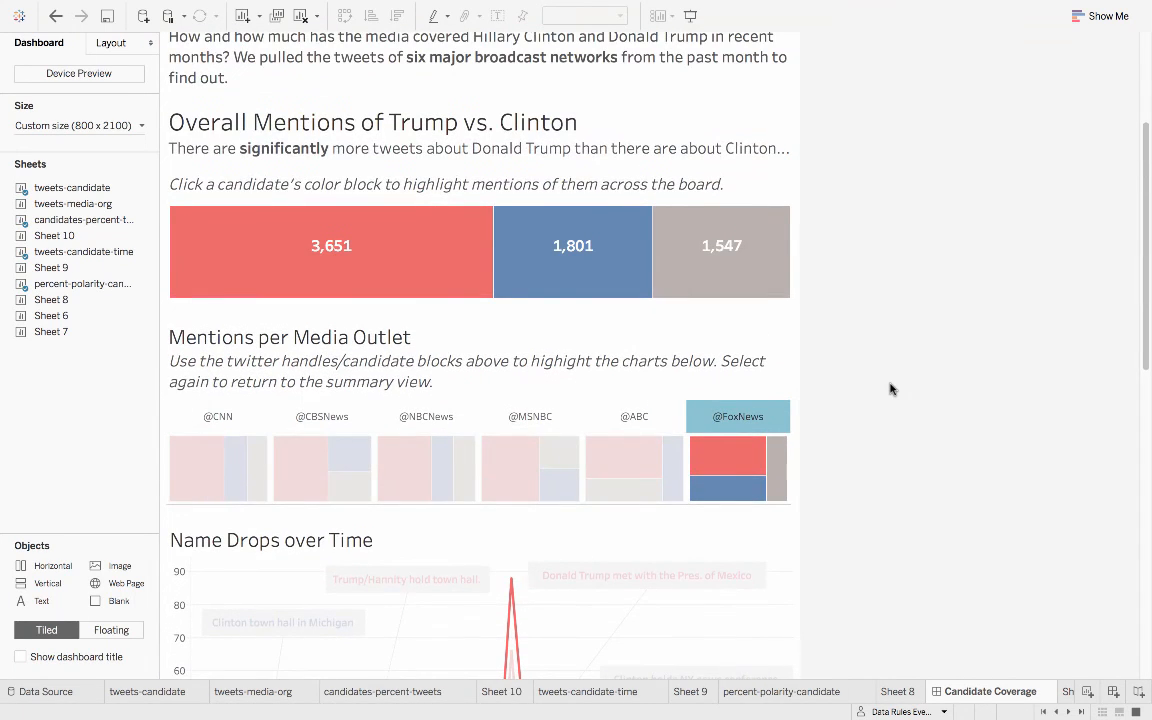
scroll(890, 390, "up", 3)
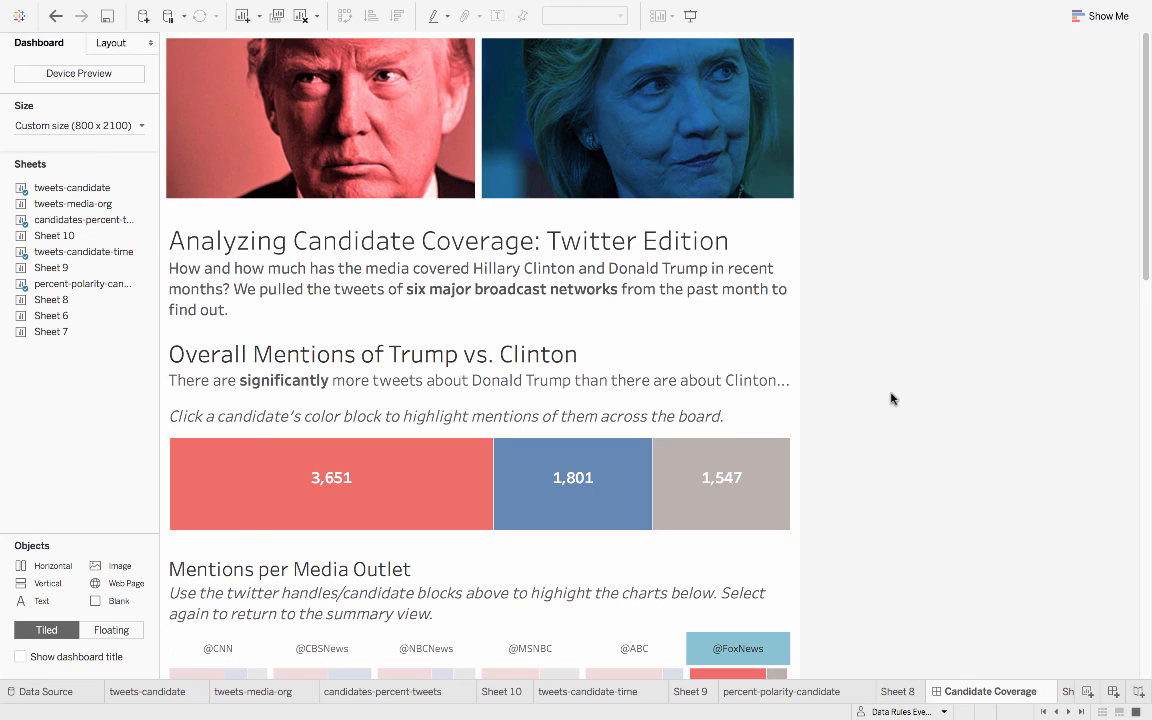
- Switch to the PowerPoint presentation and go back to its Election 2016 title slide
key("ctrl+Up")
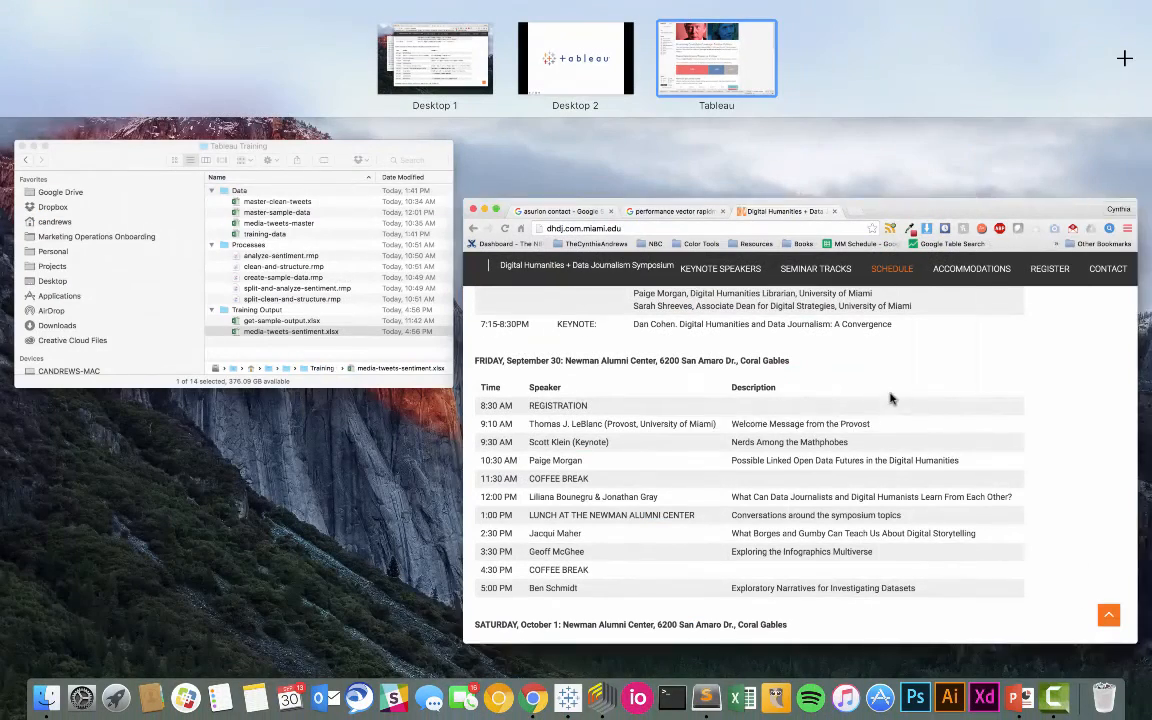
left_click(545, 67)
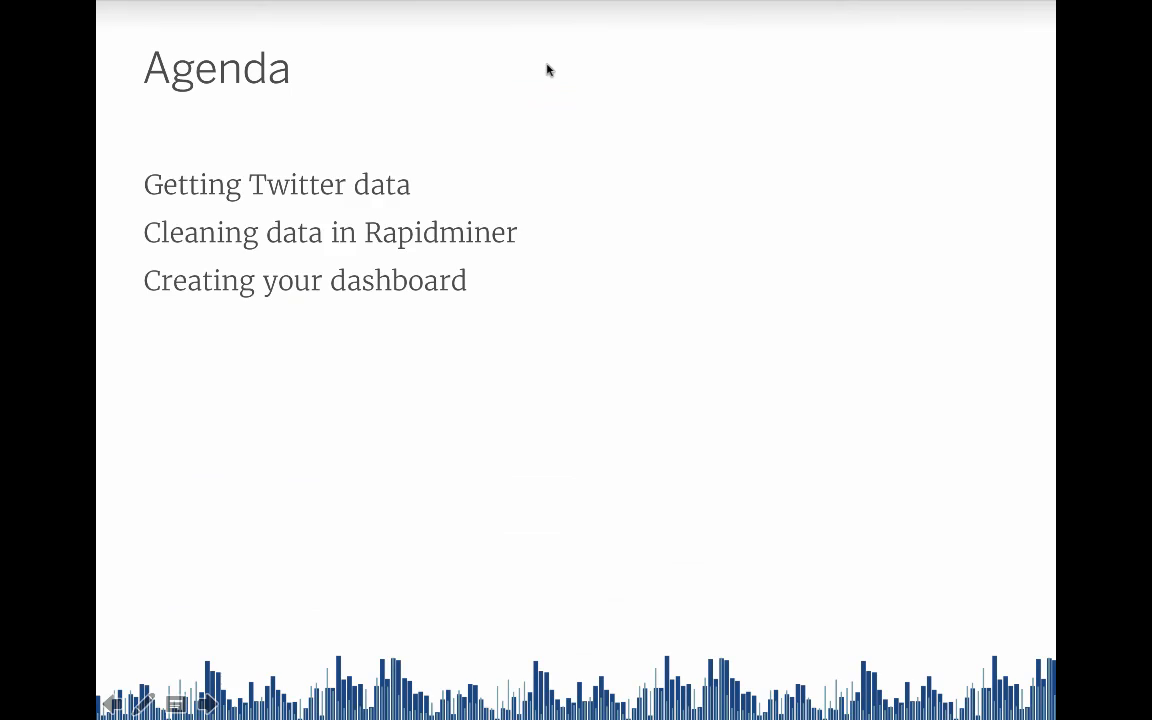
key("Left")
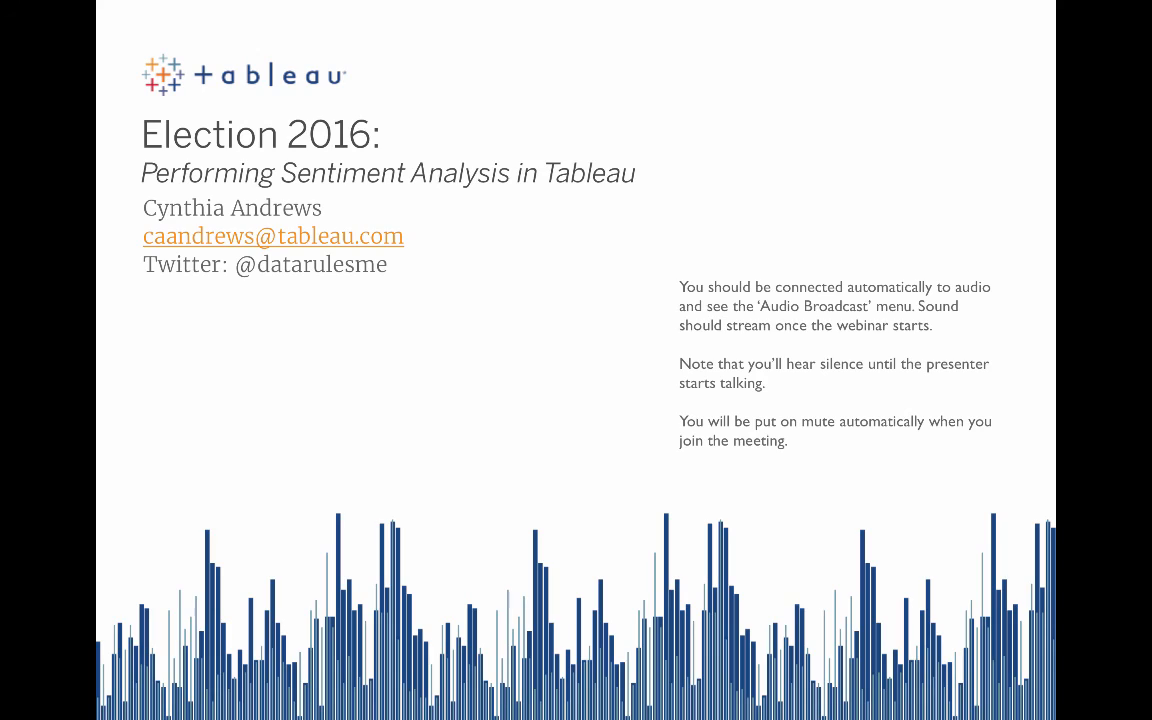
key("ctrl+Left")
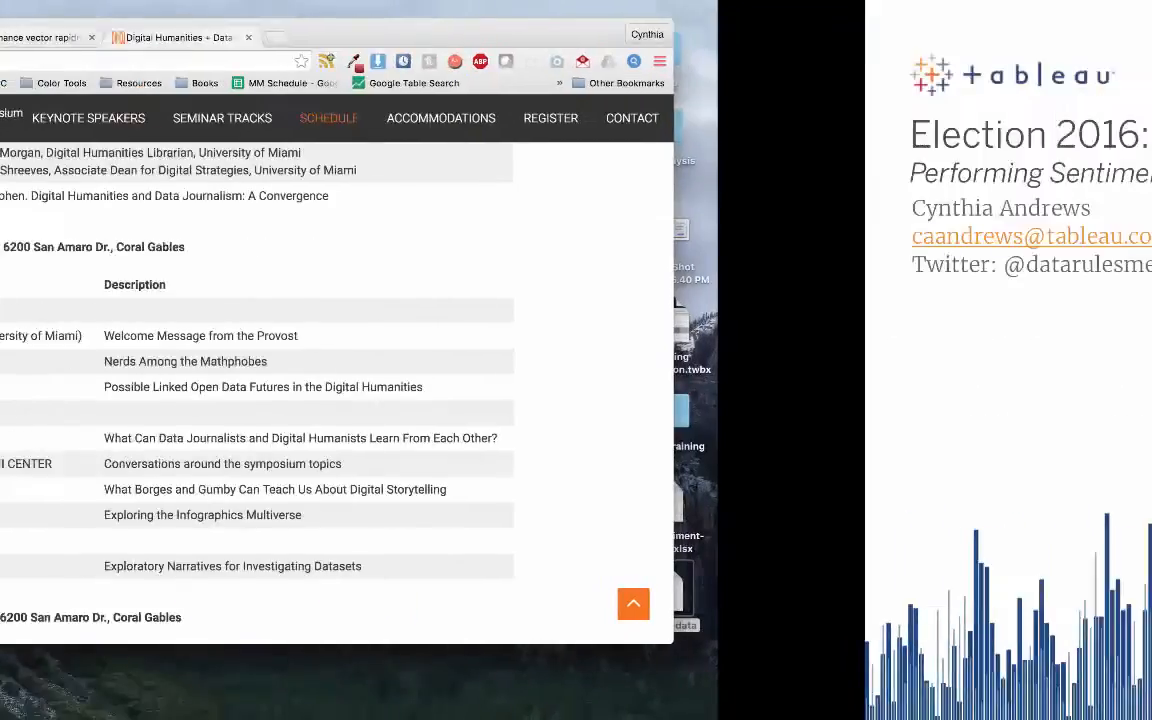
left_click(1052, 697)
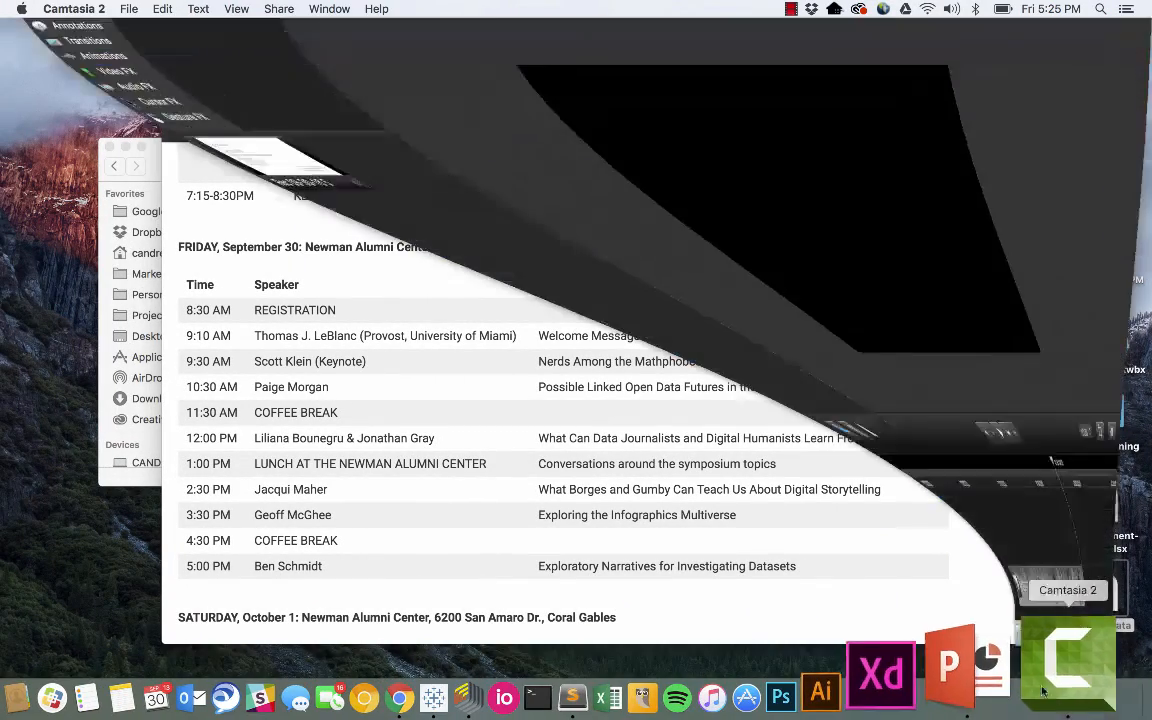